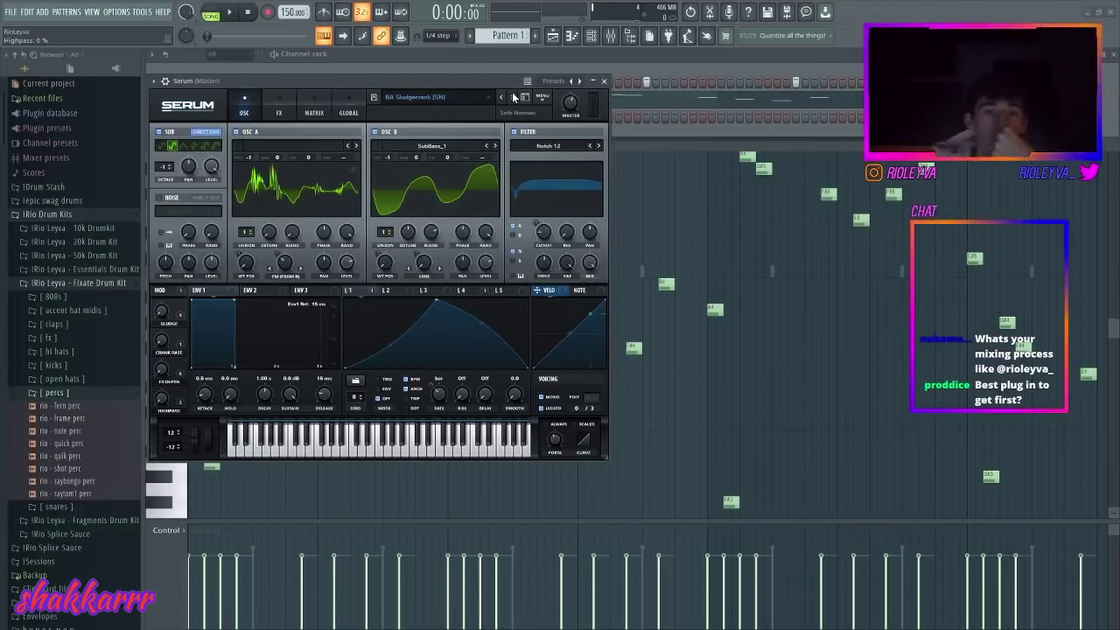
# - Load the Bass (Hard) preset BA Complextro 1 [CFA] in Serum and close the plugin window
pyautogui.click(514, 97)
pyautogui.click(514, 98)
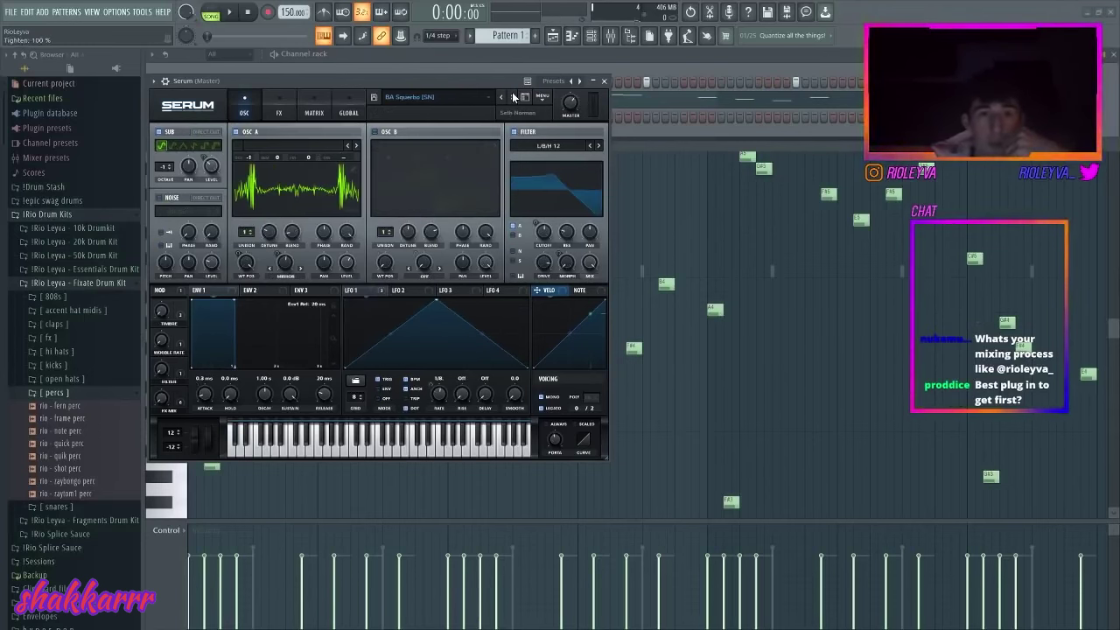
pyautogui.click(514, 97)
pyautogui.click(514, 97)
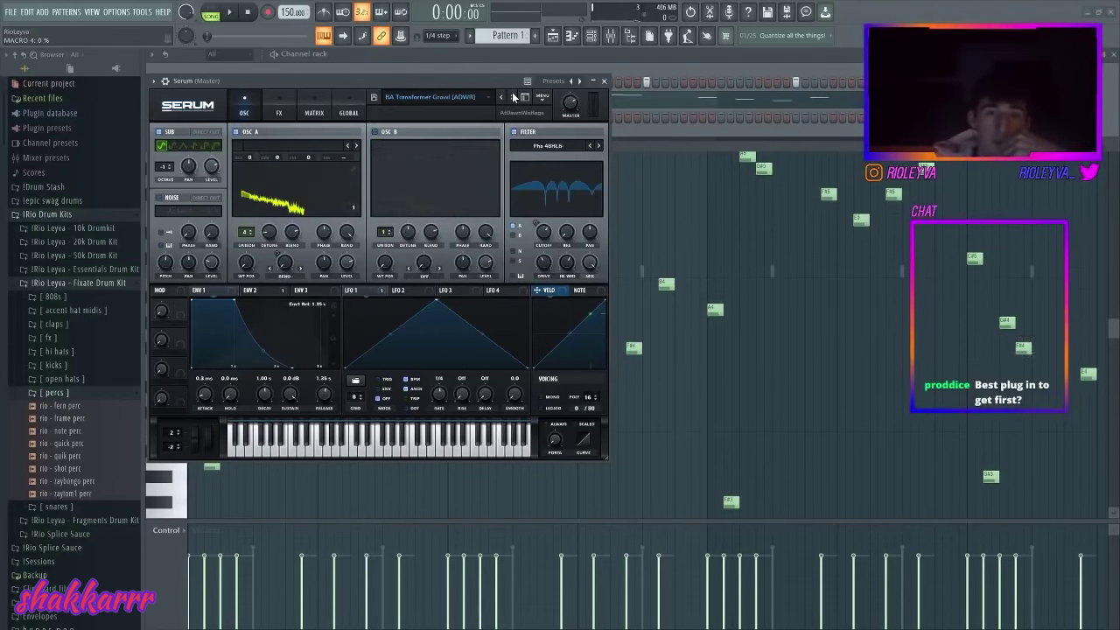
pyautogui.click(462, 97)
pyautogui.moveTo(420, 120)
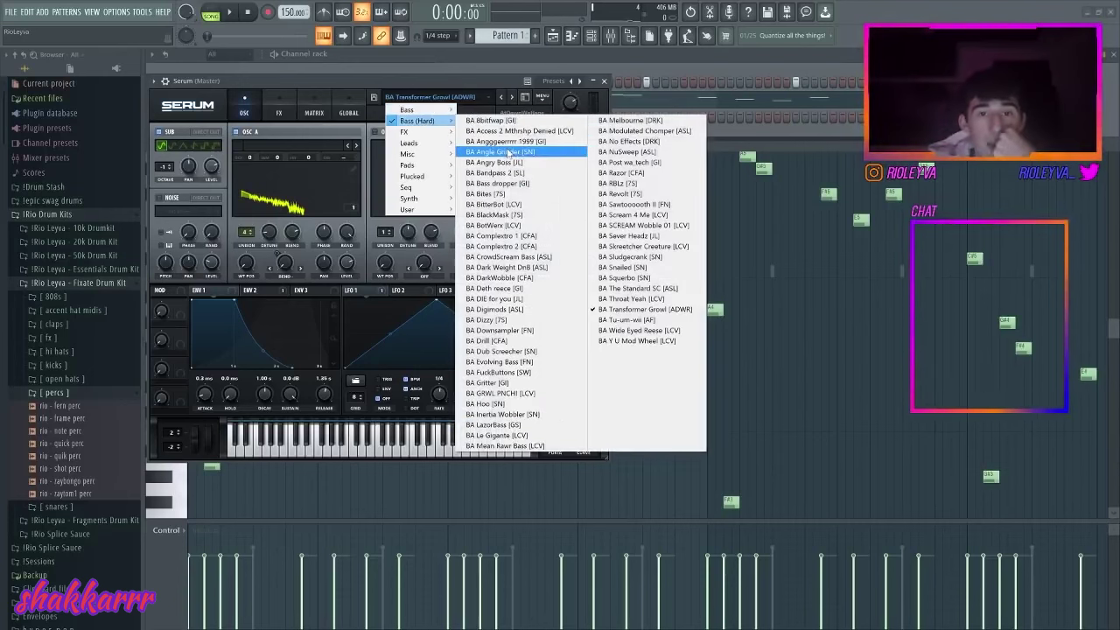
pyautogui.click(524, 237)
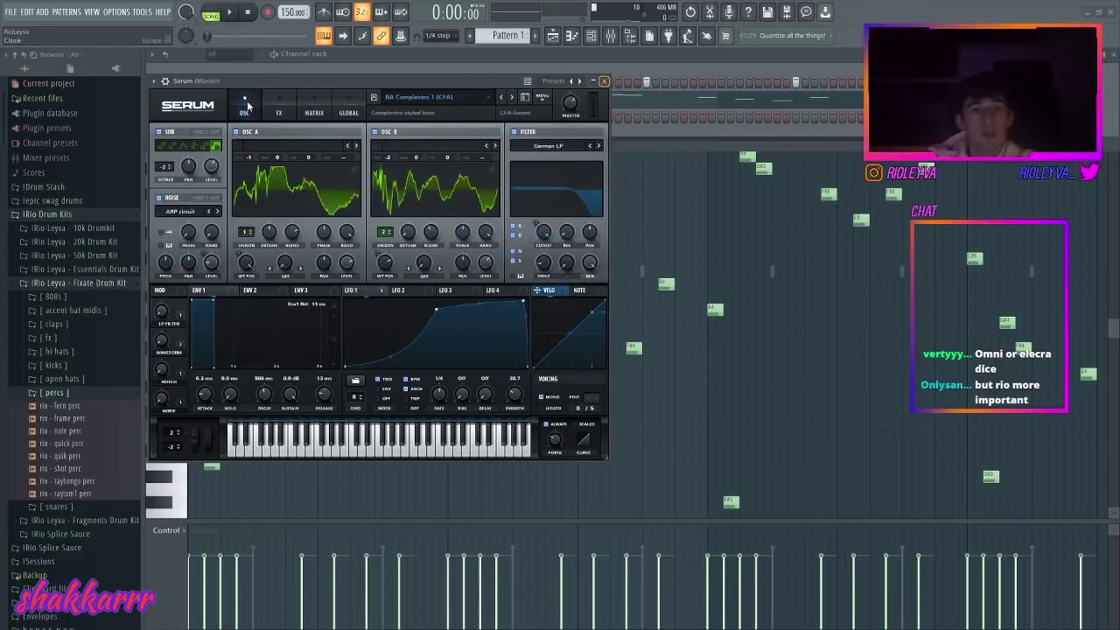
pyautogui.press('Escape')
# - Place a two-bar A3 note at the start of the Serum part and raise it one octave
pyautogui.press('space')
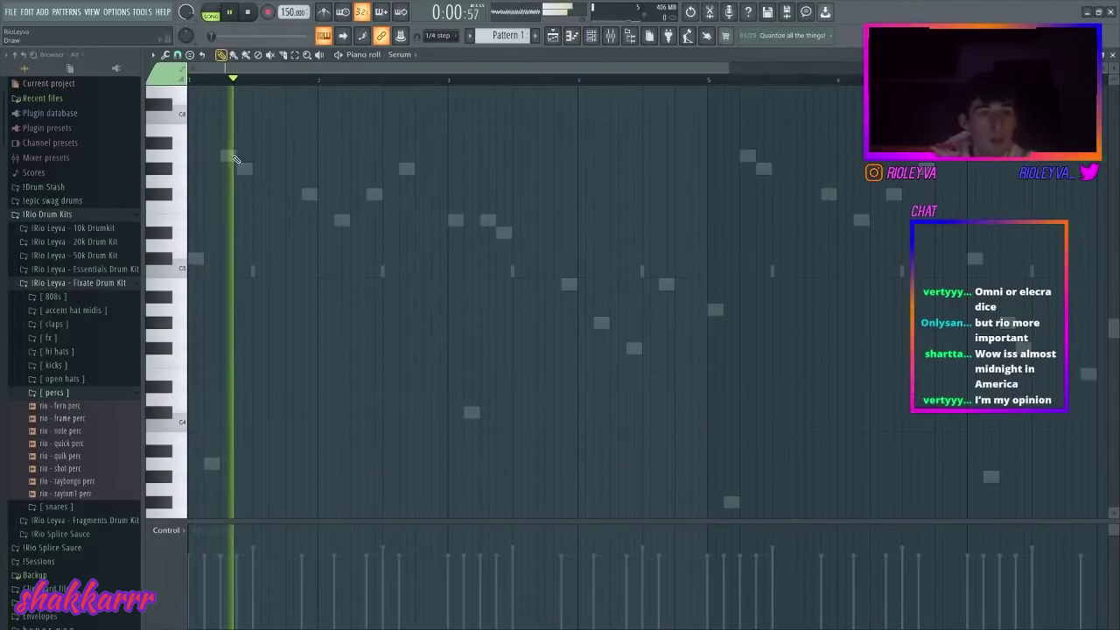
pyautogui.press('space')
pyautogui.scroll(-4, 218, 330)
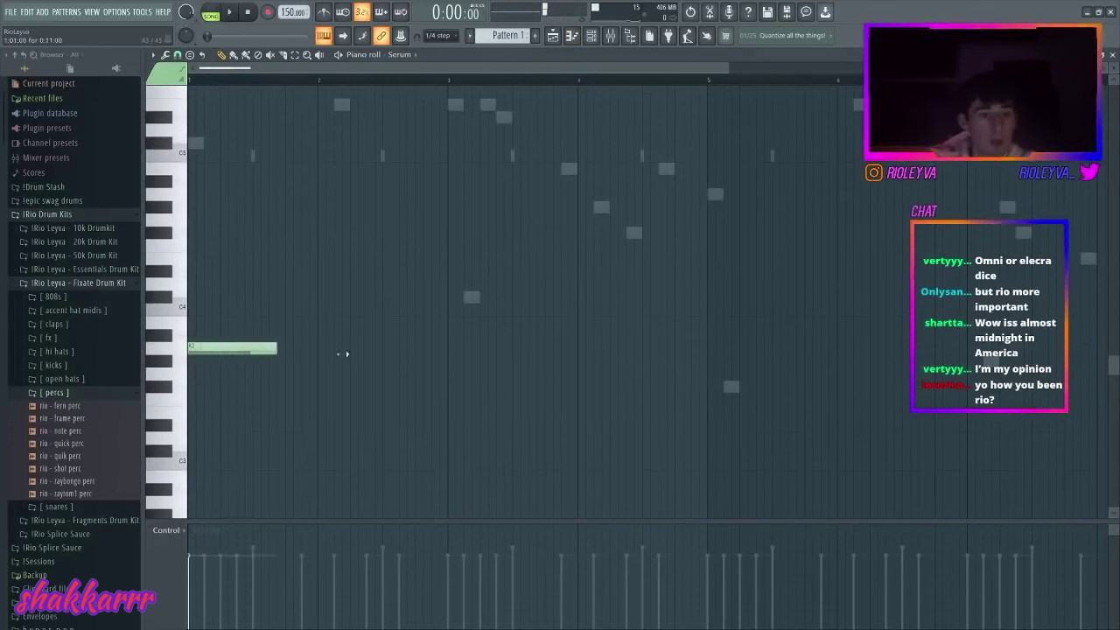
pyautogui.moveTo(342, 354); pyautogui.dragTo(454, 349)
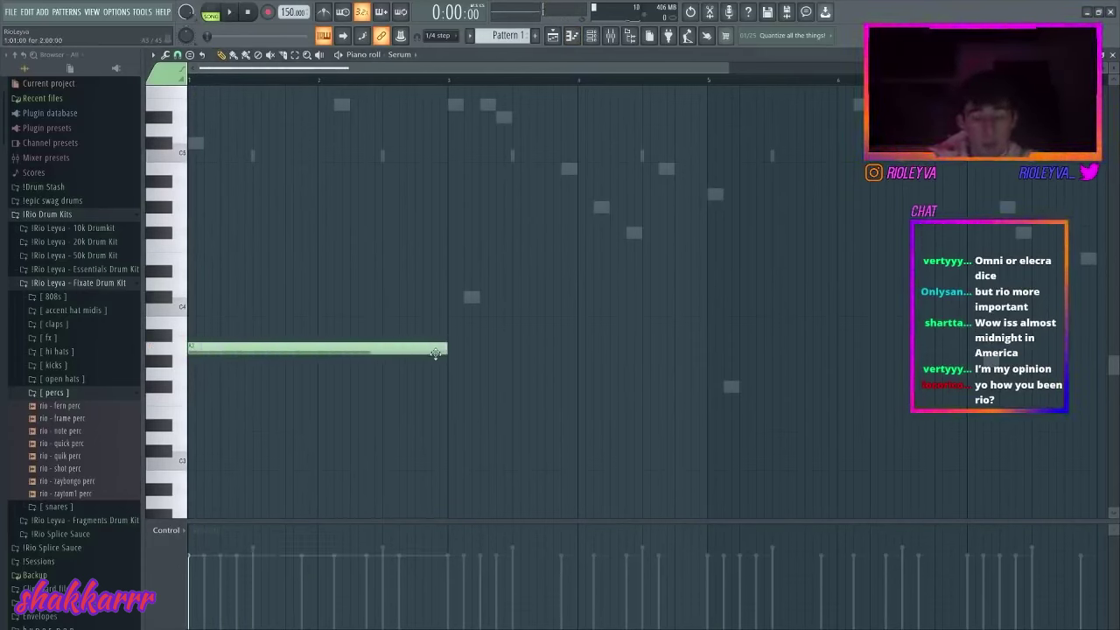
pyautogui.hotkey('ctrl', 'Up')
# - Transpose the Nexus and Serum channels together by -4 semitones and play the result
pyautogui.press('space')
pyautogui.press('F6')
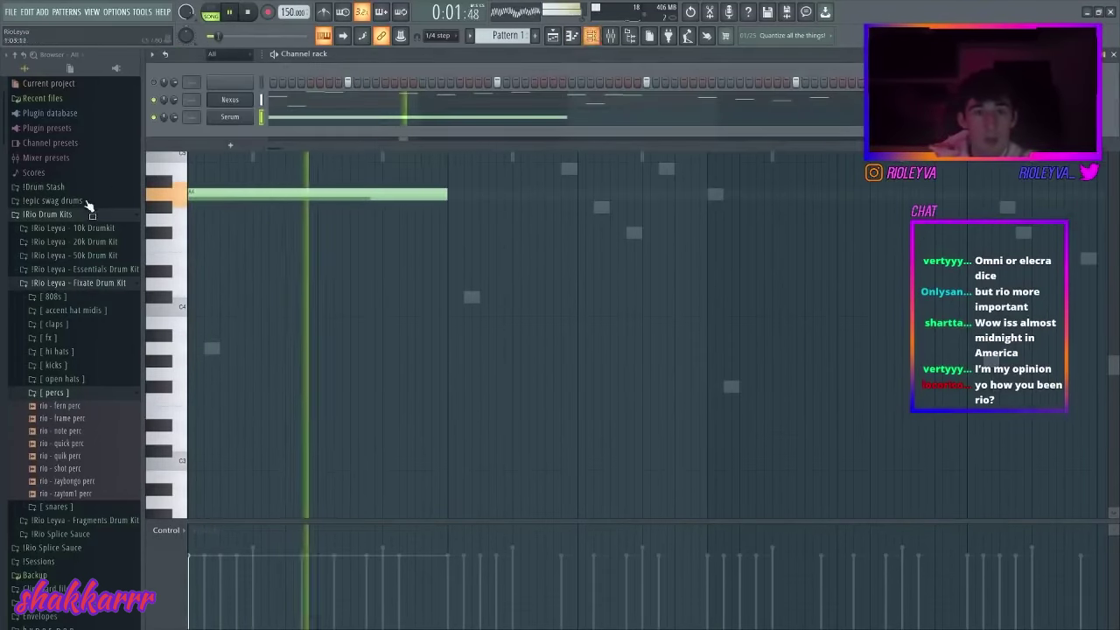
pyautogui.press('space')
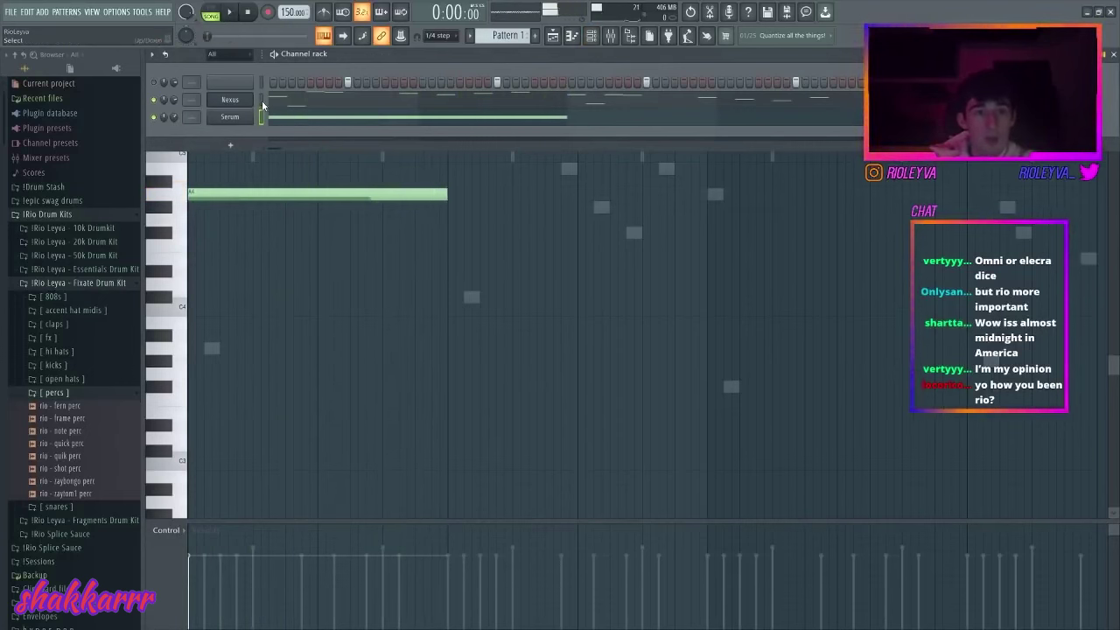
pyautogui.click(153, 55)
pyautogui.click(193, 185)
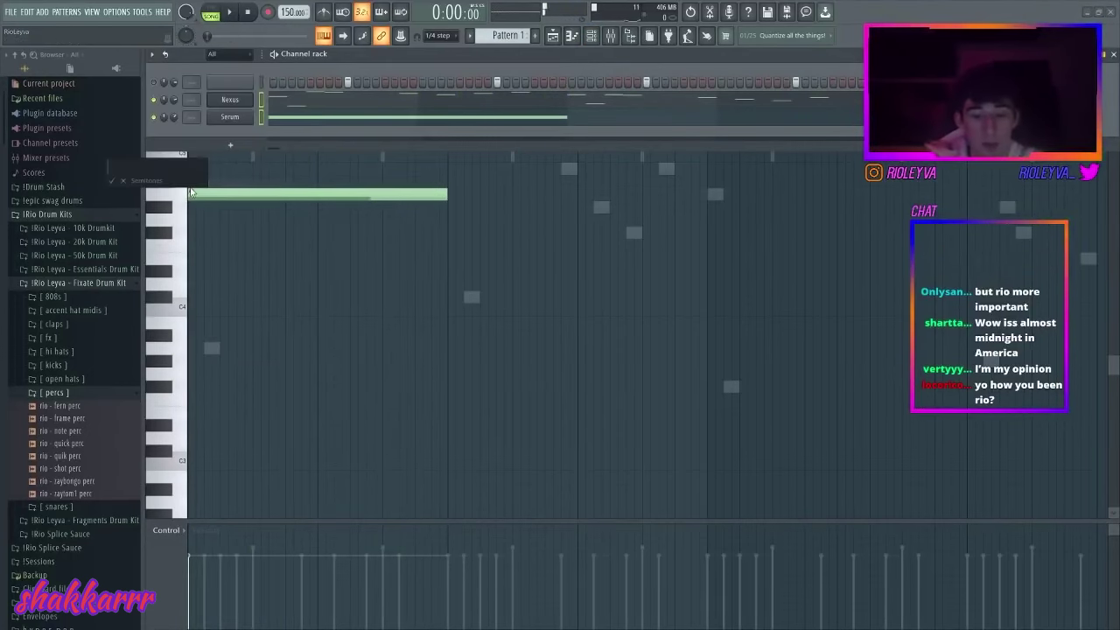
pyautogui.write('-4')
pyautogui.press('Return')
pyautogui.press('space')
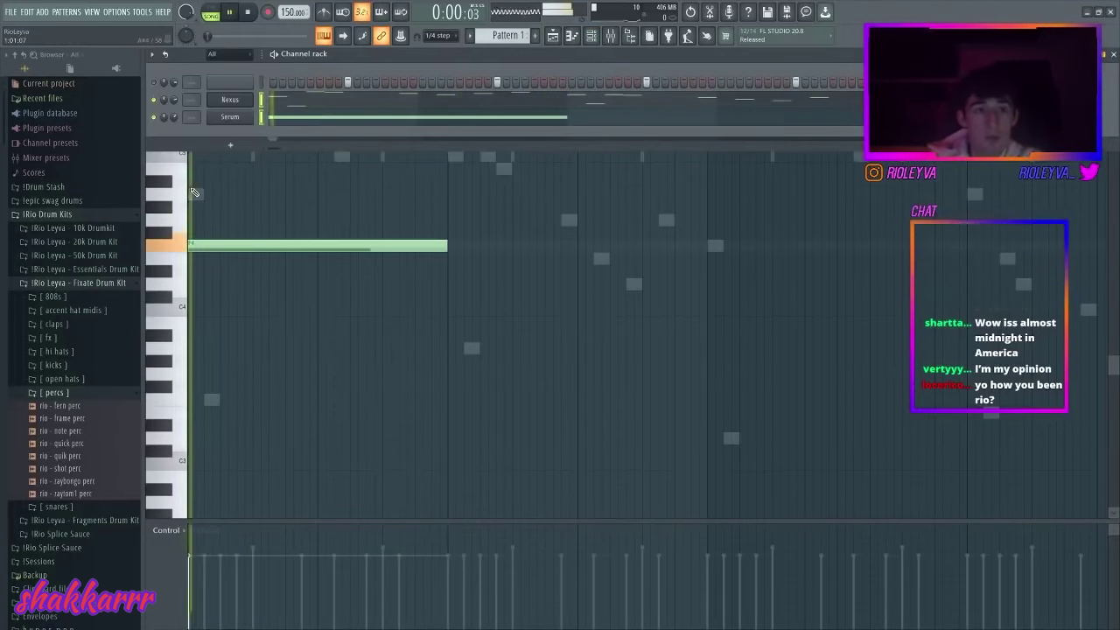
# - Add a two-bar A3 note at bar 3 of the Serum part, matching the first note's length
pyautogui.doubleClick(367, 248)
pyautogui.click(634, 239)
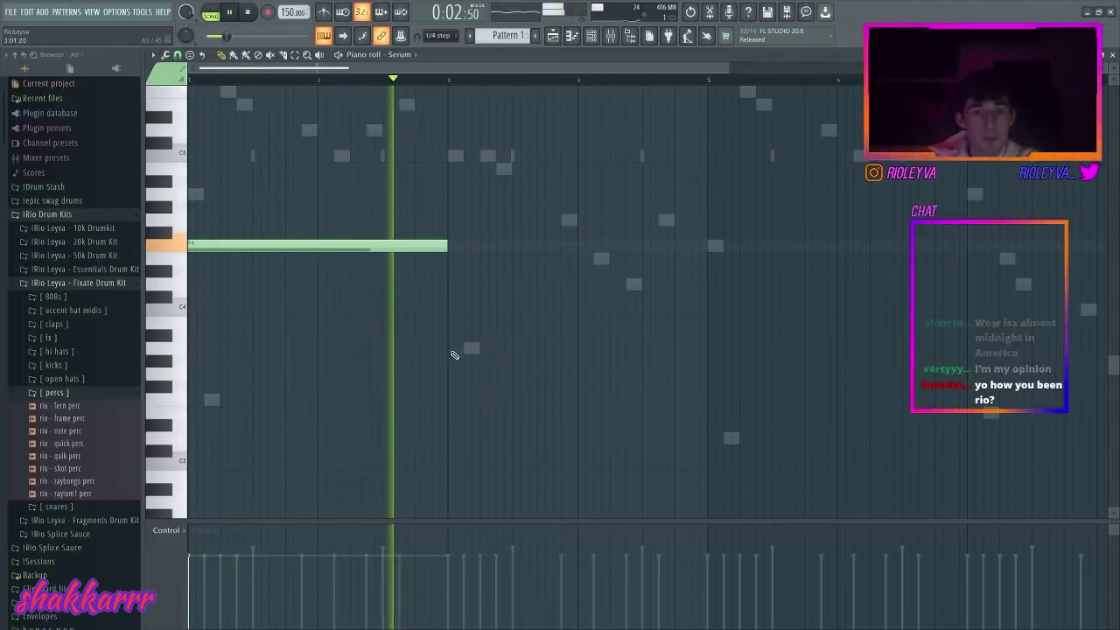
pyautogui.click(449, 348)
pyautogui.doubleClick(590, 350)
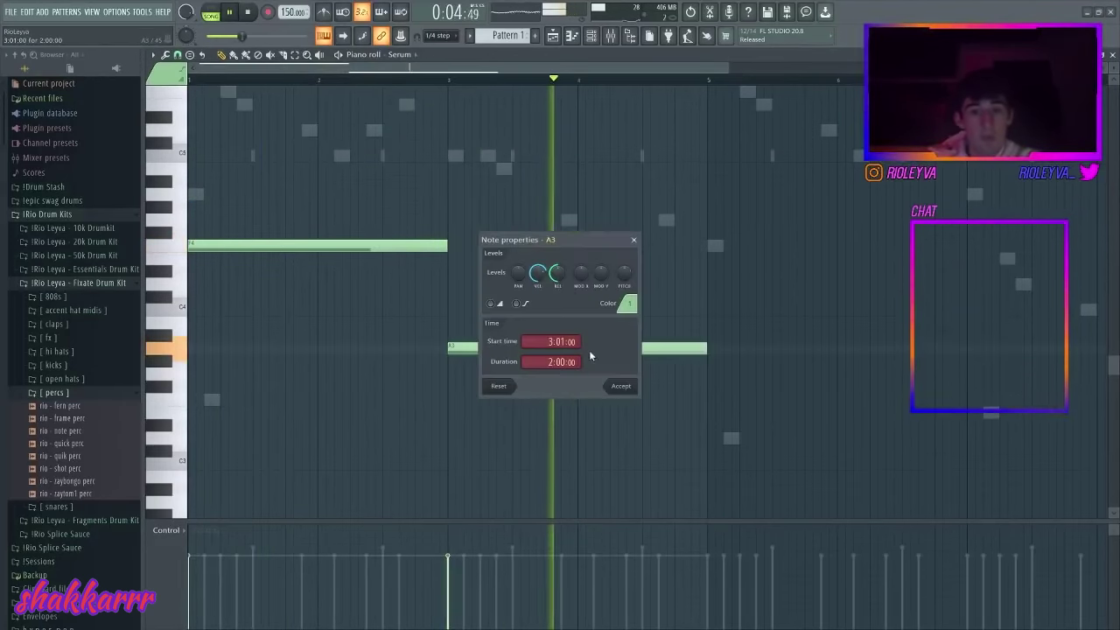
pyautogui.click(634, 240)
pyautogui.press('space')
# - Raise all Serum notes and the Nexus melody by one semitone and play the pattern
pyautogui.hotkey('shift', 'Up')
pyautogui.hotkey('shift', 'Up')
pyautogui.hotkey('shift', 'Down')
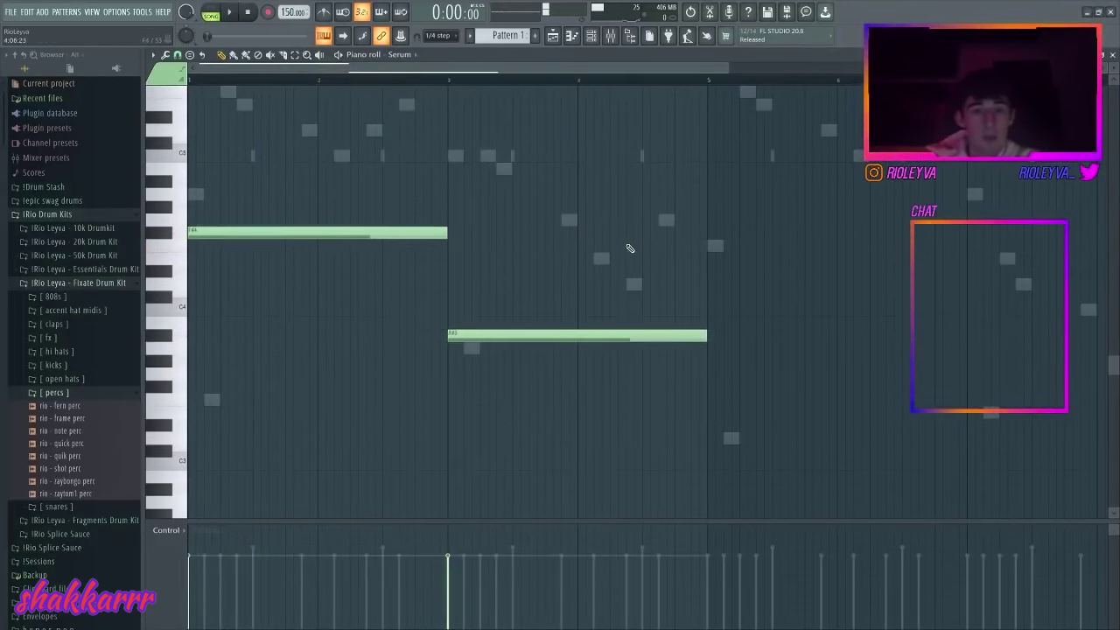
pyautogui.click(403, 59)
pyautogui.click(407, 91)
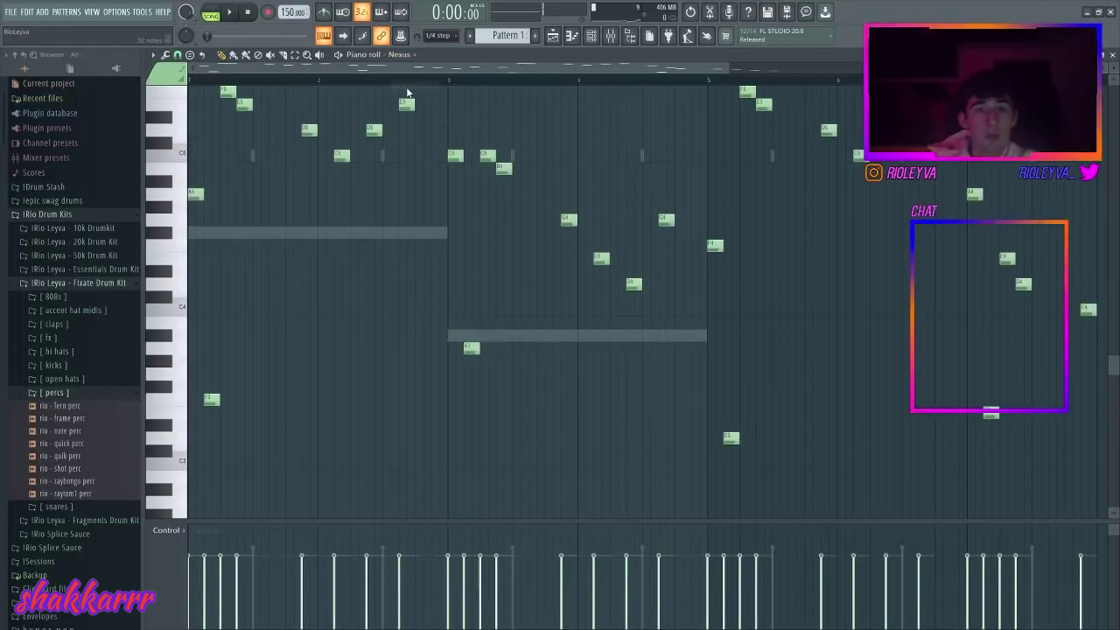
pyautogui.hotkey('shift', 'Up')
pyautogui.press('space')
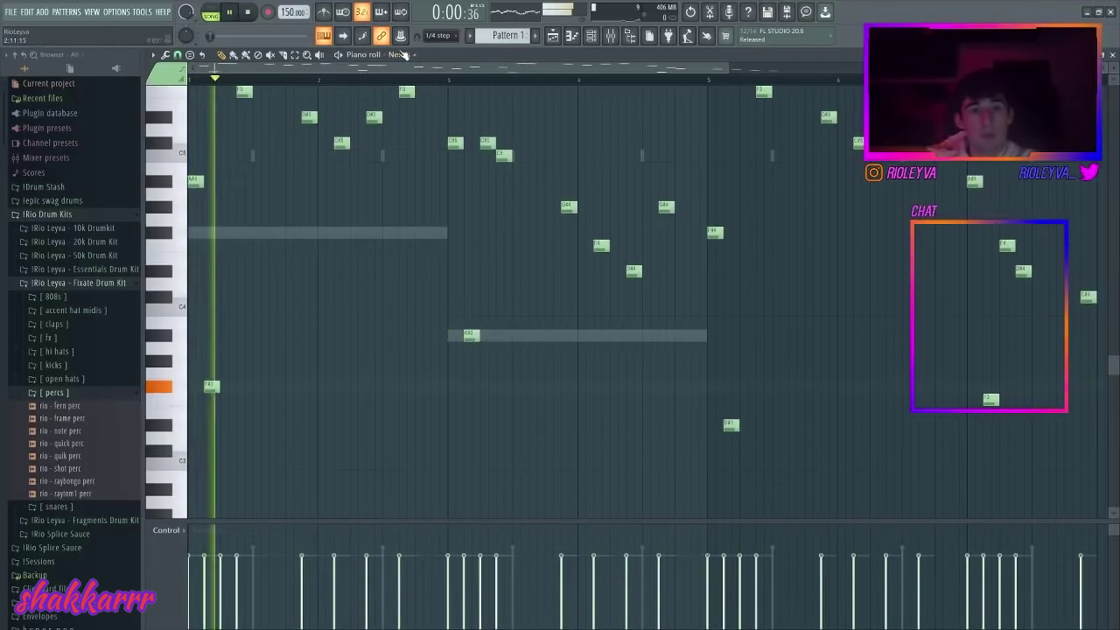
# - Add a two-bar D#3 note at bar 5 of the Serum part and raise it one octave
pyautogui.click(404, 54)
pyautogui.click(407, 81)
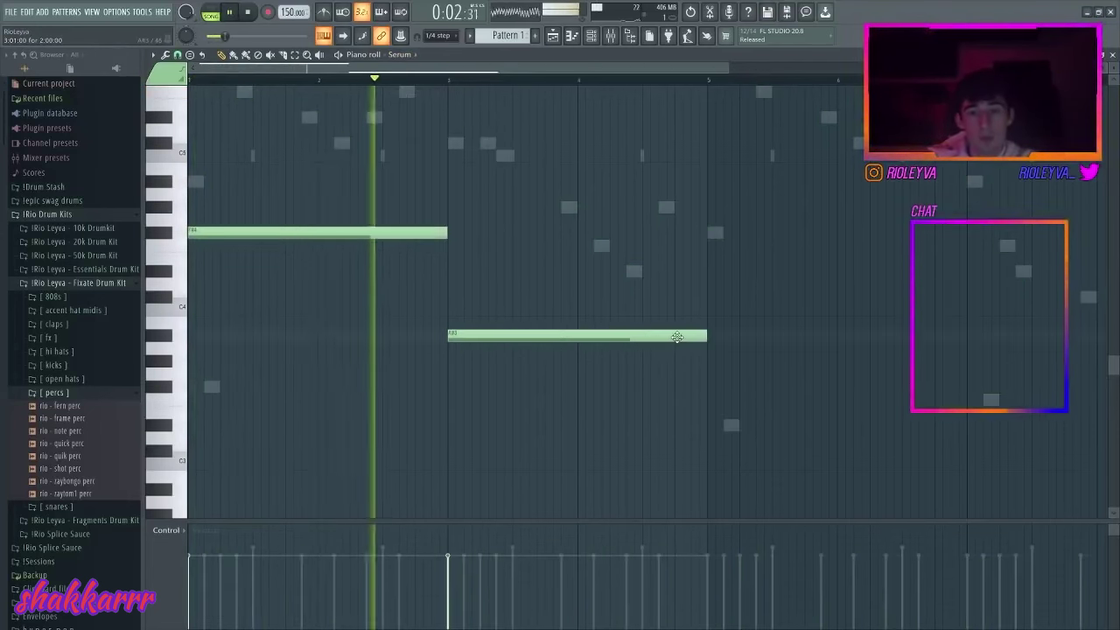
pyautogui.doubleClick(676, 336)
pyautogui.click(636, 241)
pyautogui.click(714, 425)
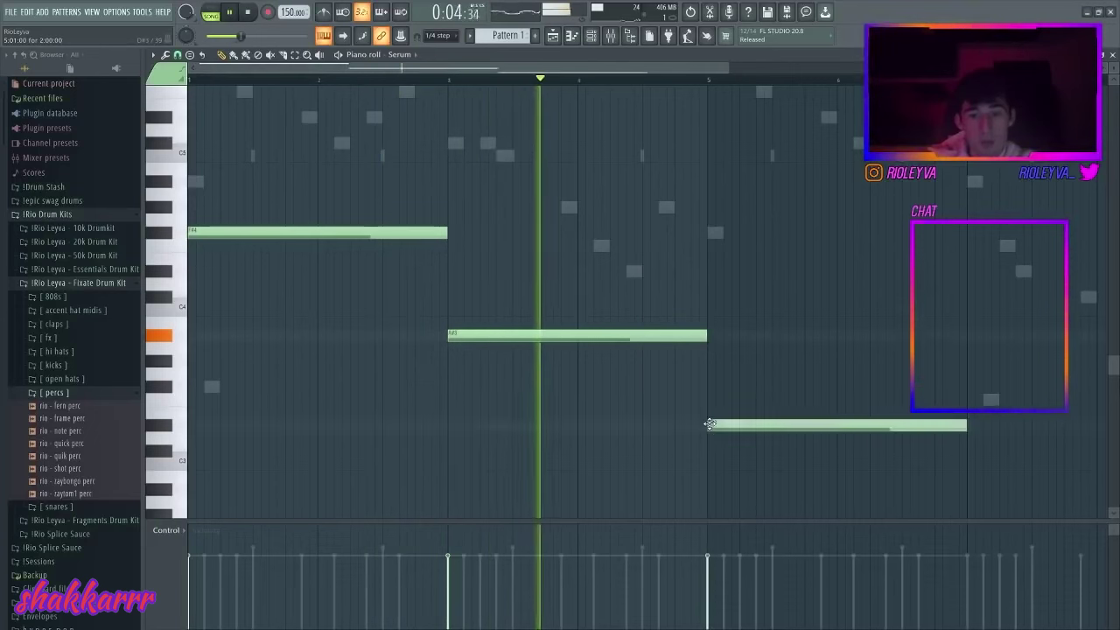
pyautogui.click(327, 41)
pyautogui.moveTo(770, 487); pyautogui.dragTo(763, 376)
pyautogui.hotkey('ctrl', 'Up')
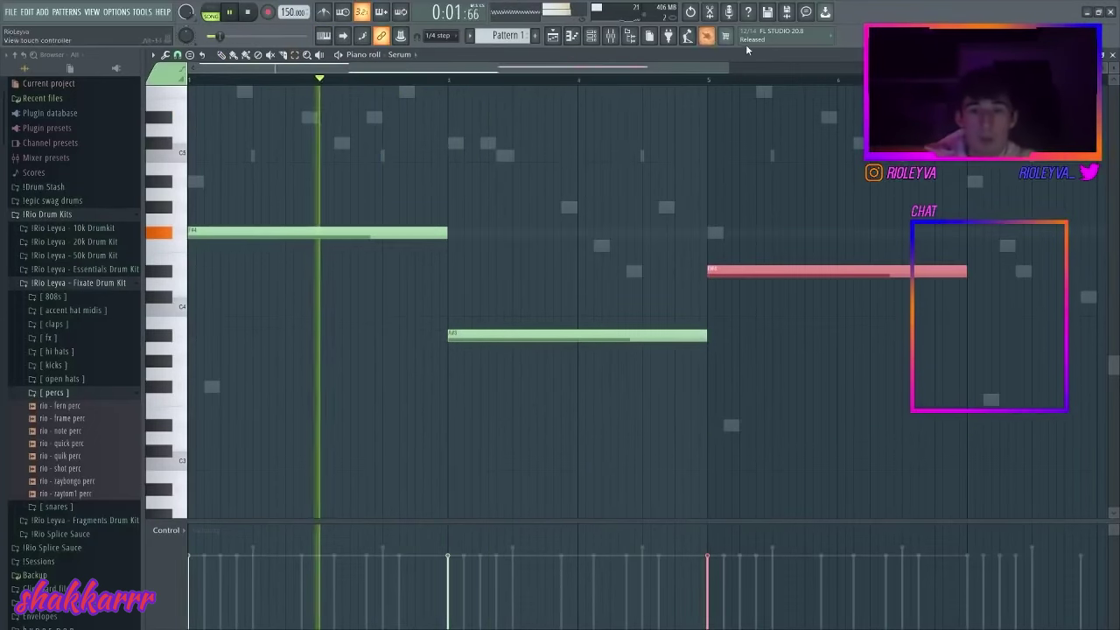
# - Duplicate the bar 5 Serum note to bar 7 and raise the copy two semitones to F4
pyautogui.moveTo(728, 68); pyautogui.dragTo(937, 68)
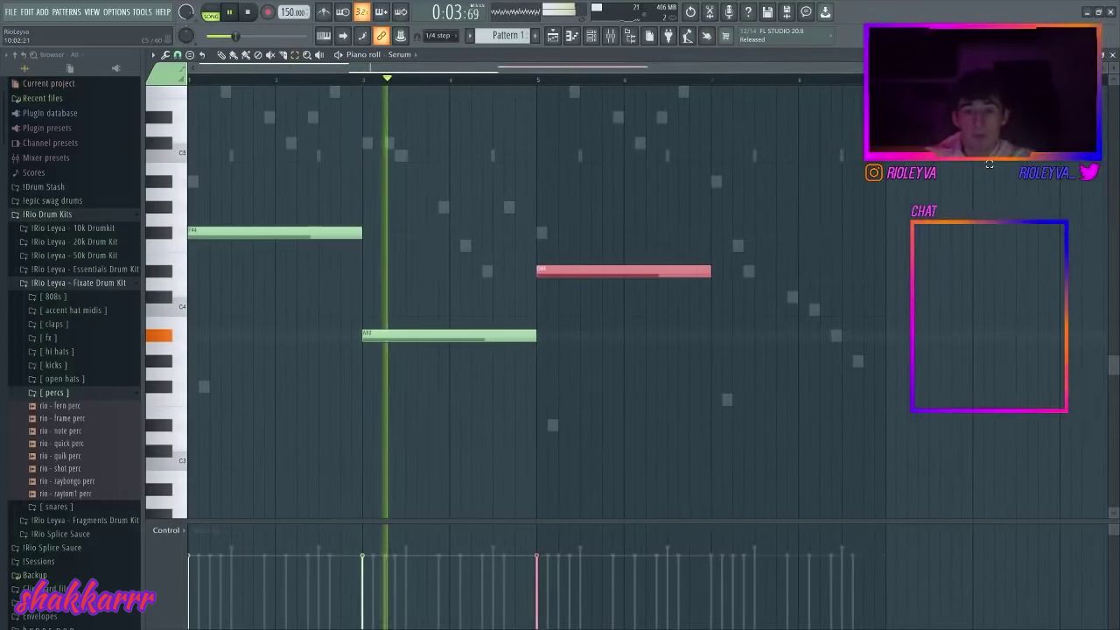
pyautogui.hotkey('ctrl', 'b')
pyautogui.hotkey('ctrl', 'Down')
pyautogui.hotkey('shift', 'Up')
pyautogui.hotkey('shift', 'Up')
pyautogui.hotkey('ctrl', 'Up')
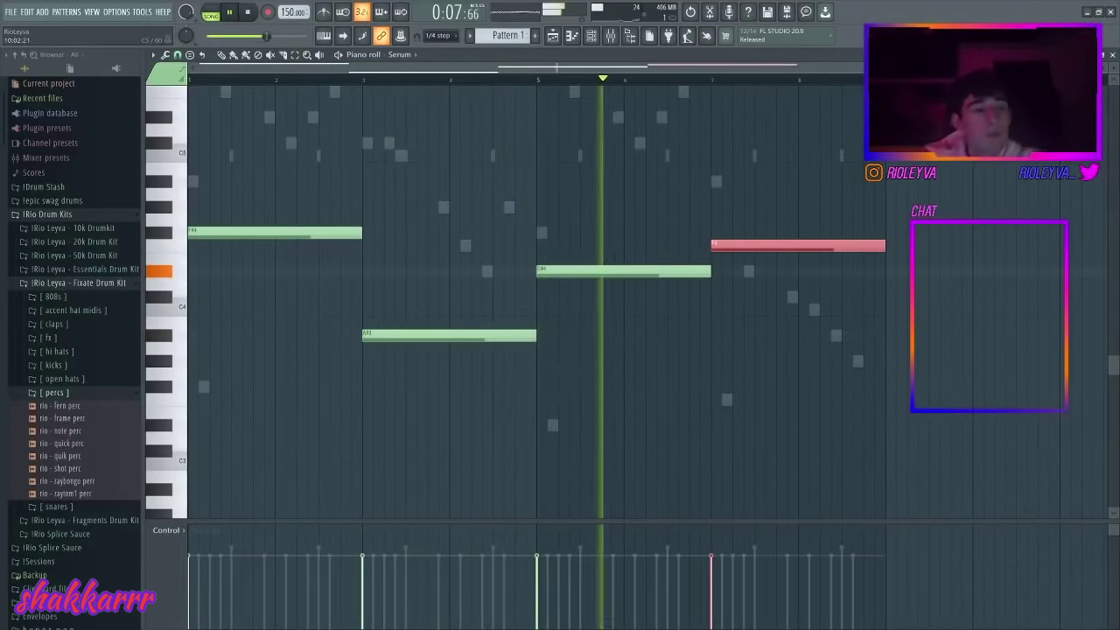
# - Stop playback and add Arcade as a new instrument channel
pyautogui.click(591, 37)
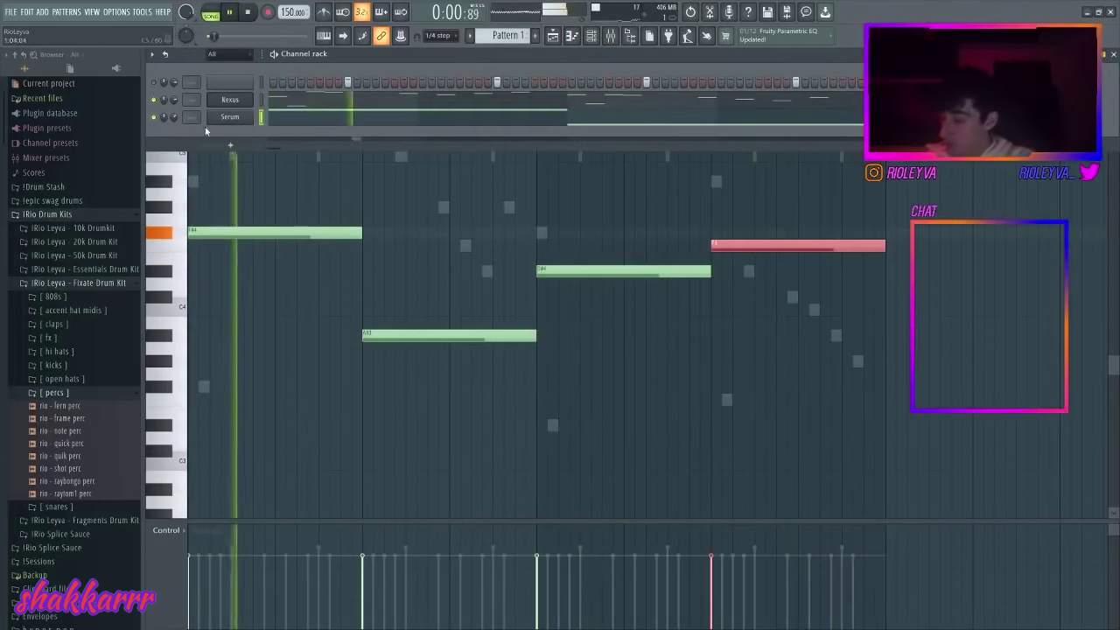
pyautogui.press('space')
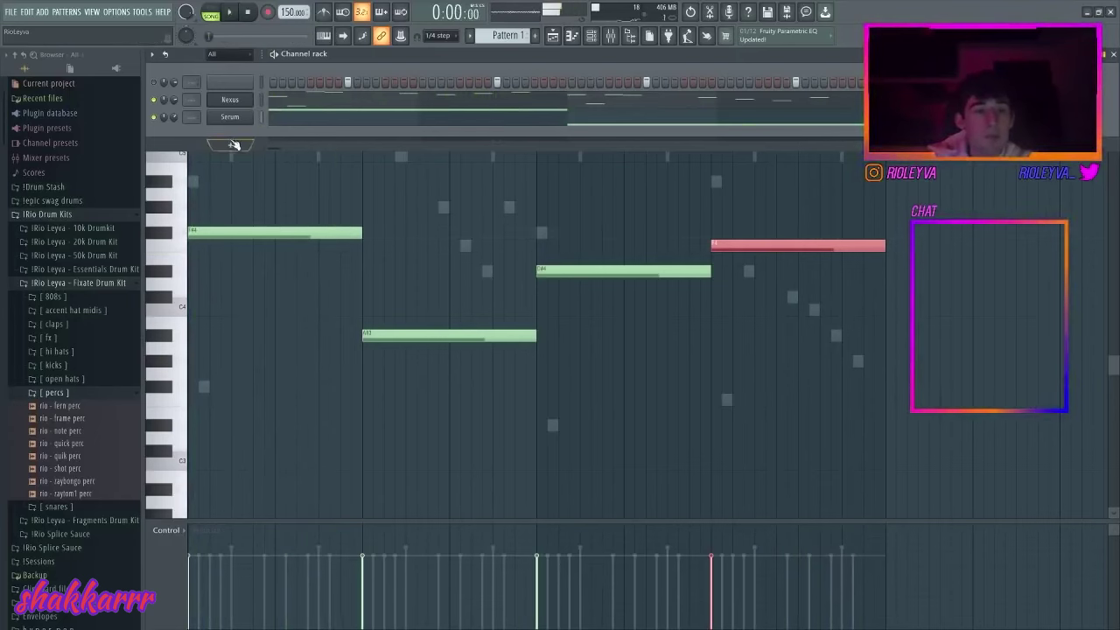
pyautogui.click(231, 145)
pyautogui.click(245, 190)
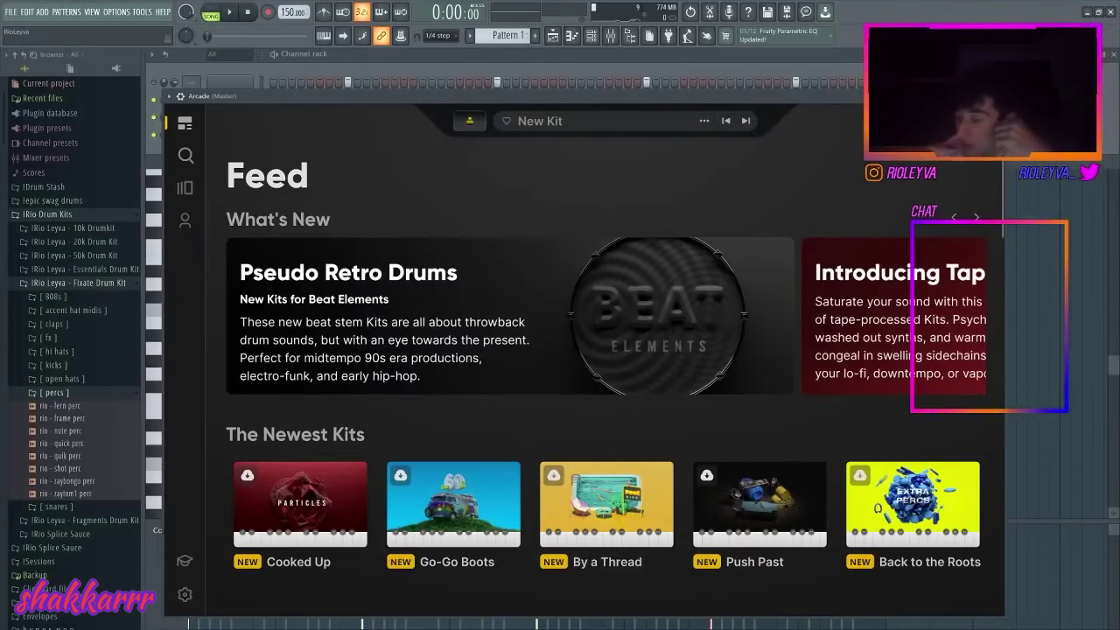
# - Load the From The Skies kit from Arcade's Distant Voices line
pyautogui.scroll(-3, 503, 313)
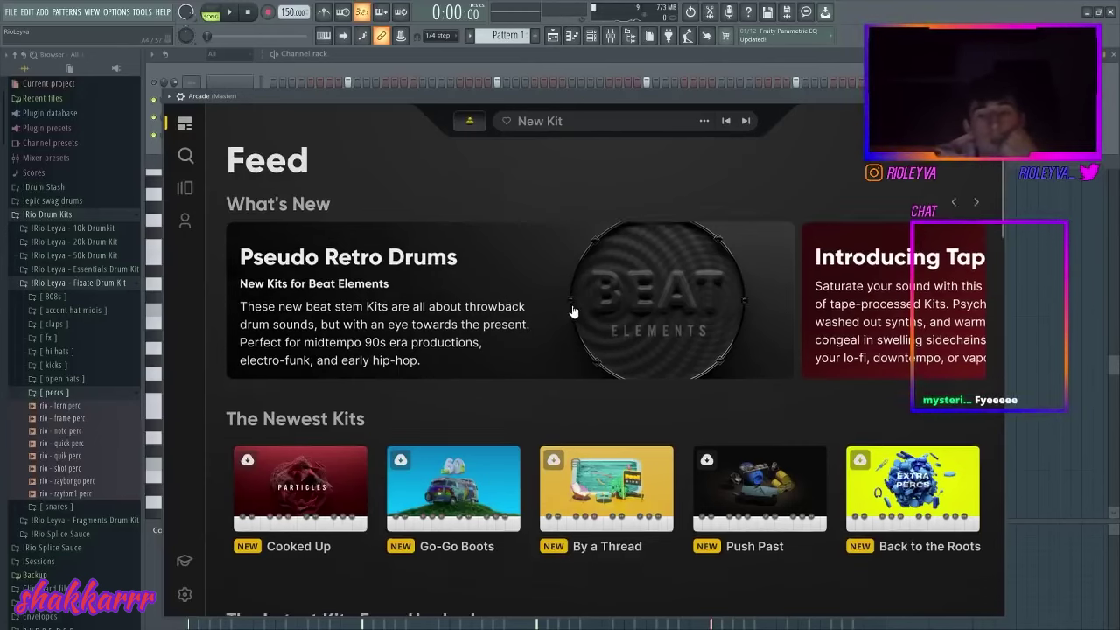
pyautogui.scroll(3, 844, 261)
pyautogui.scroll(-12, 735, 388)
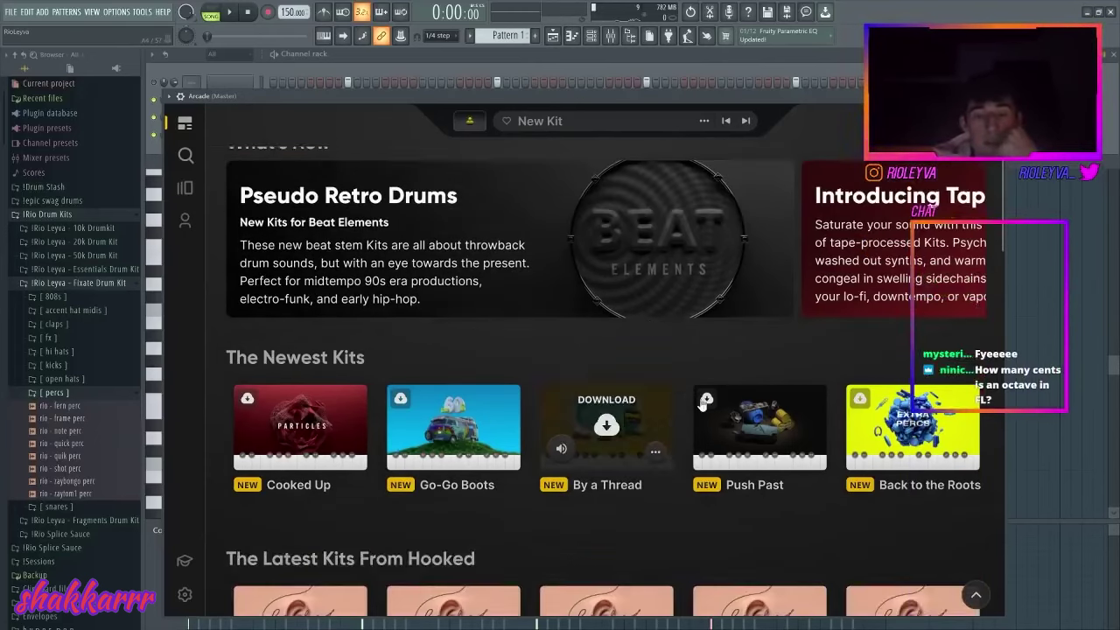
pyautogui.scroll(-6, 735, 388)
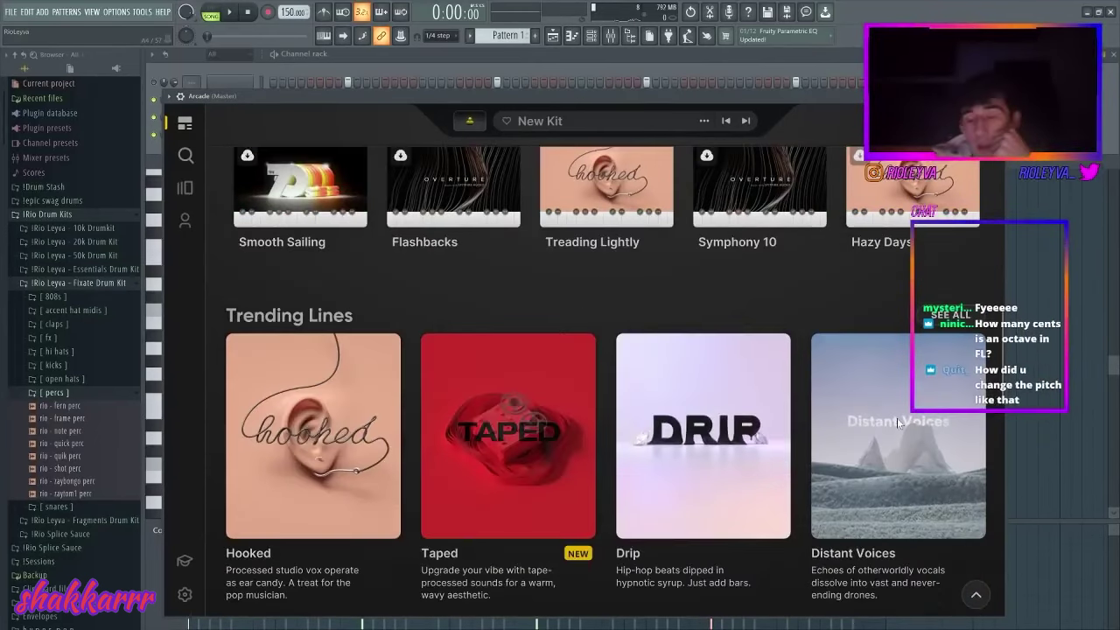
pyautogui.click(898, 417)
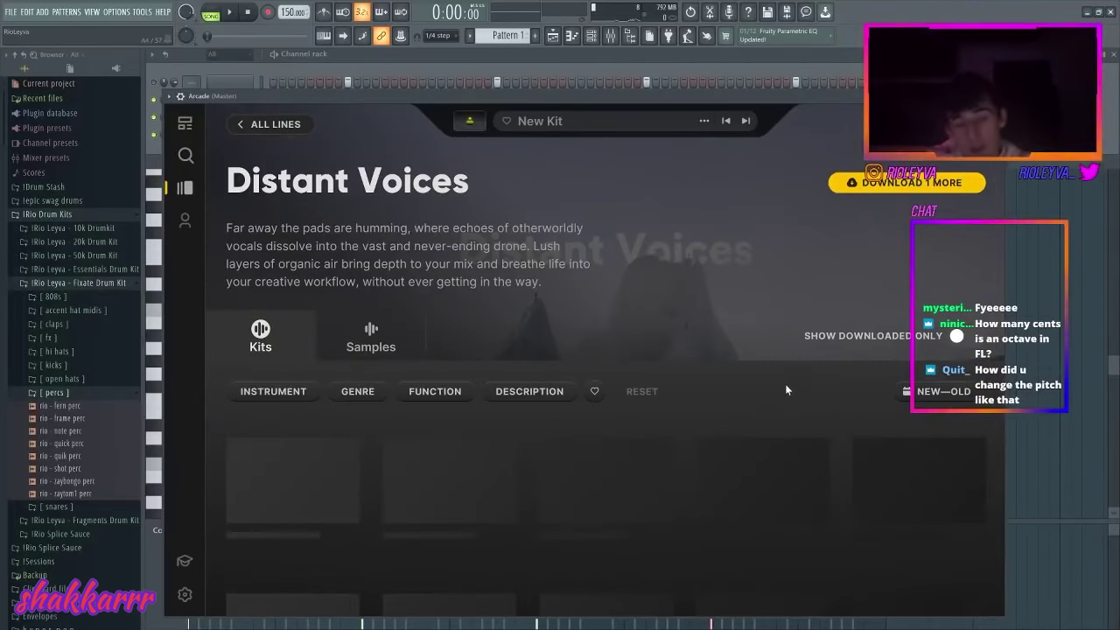
pyautogui.scroll(-7, 702, 455)
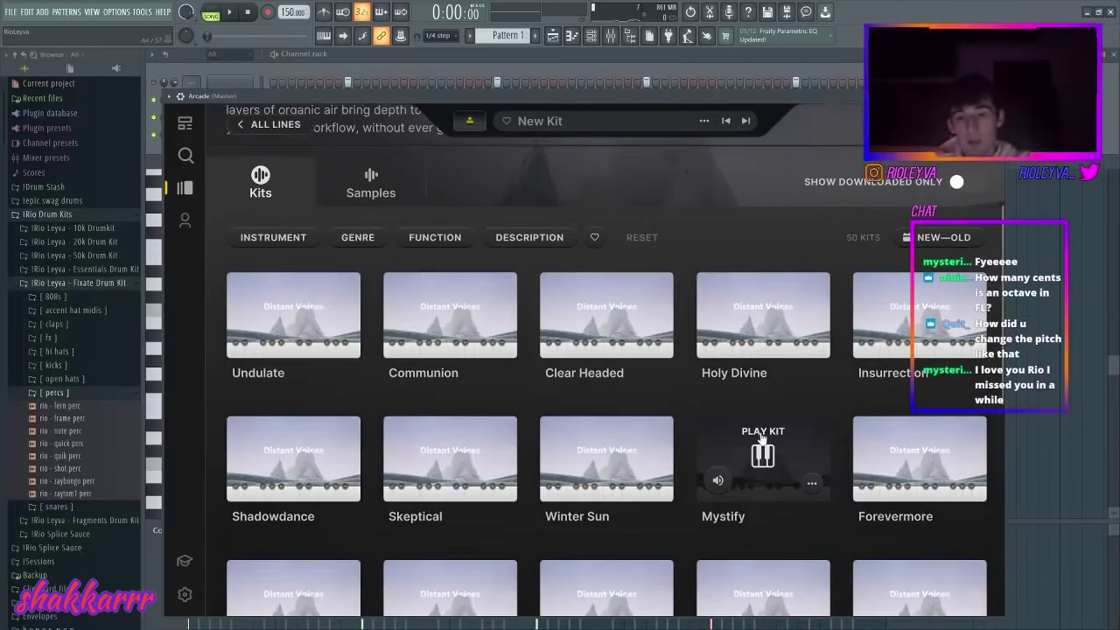
pyautogui.scroll(-1, 770, 434)
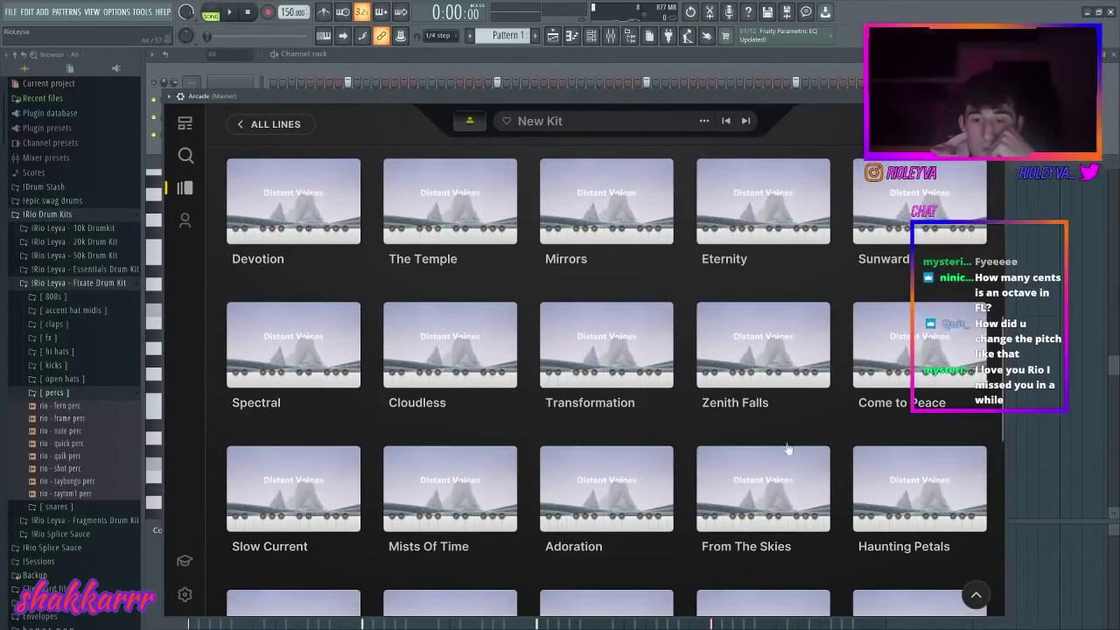
pyautogui.click(763, 484)
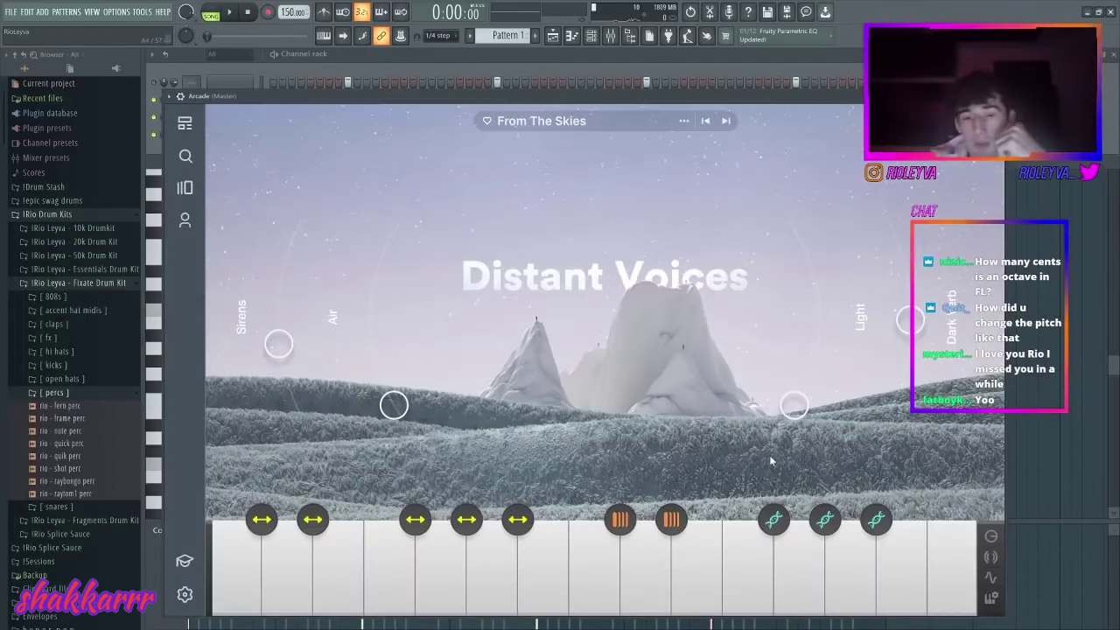
# - Reopen the Serum part in the piano roll and examine its notes
pyautogui.click(910, 69)
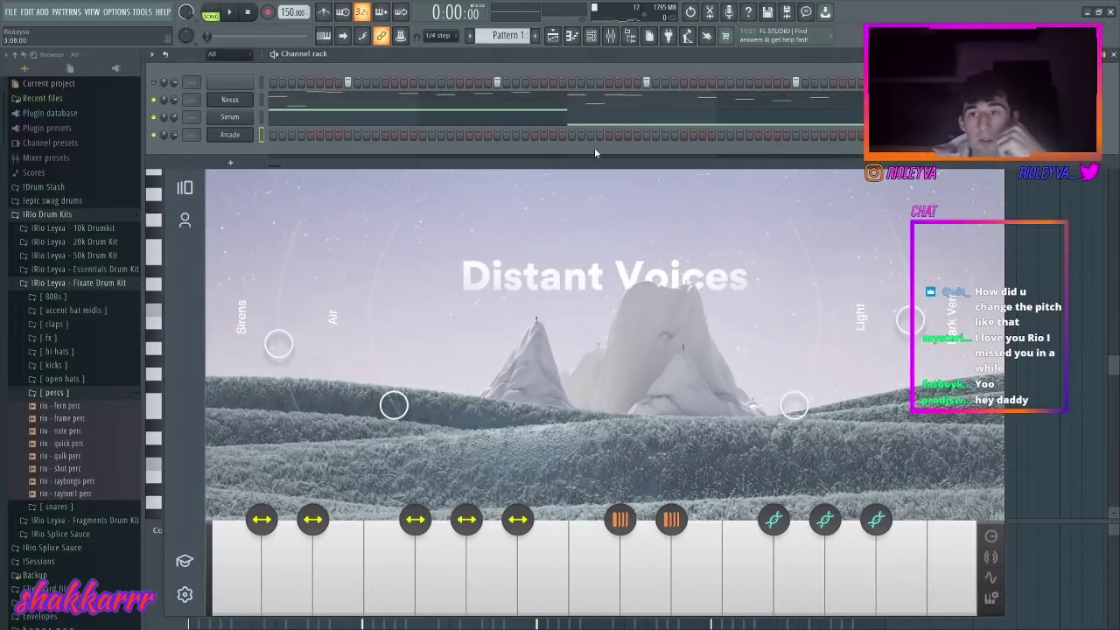
pyautogui.click(528, 118)
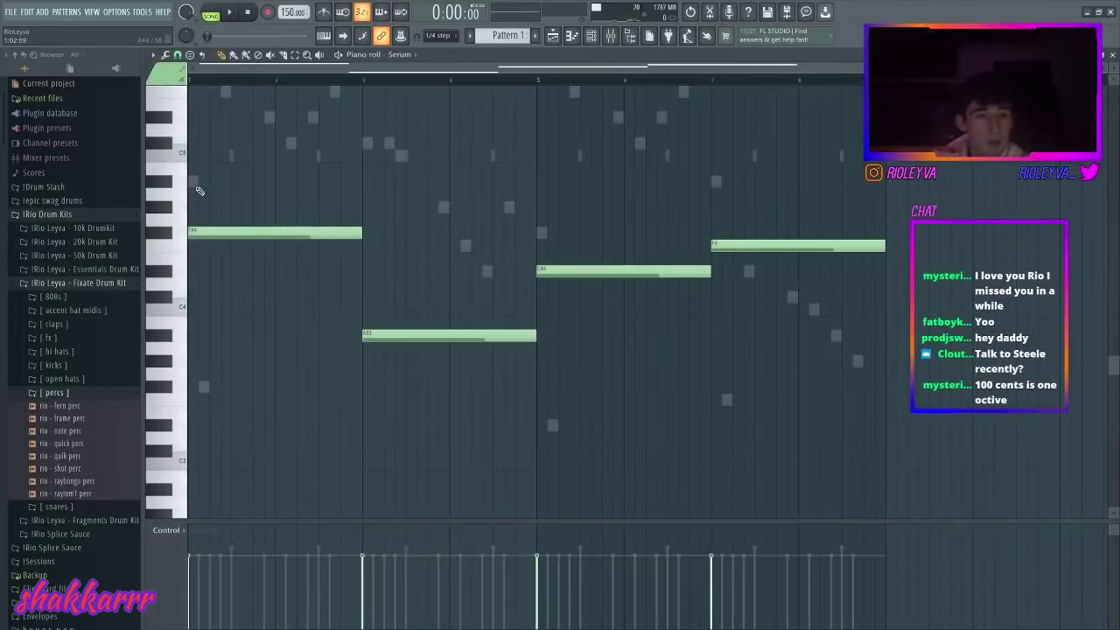
pyautogui.click(198, 187)
pyautogui.rightClick(271, 195)
# - Reopen Arcade, view its session key settings and preview one of the kit's samples
pyautogui.click(591, 35)
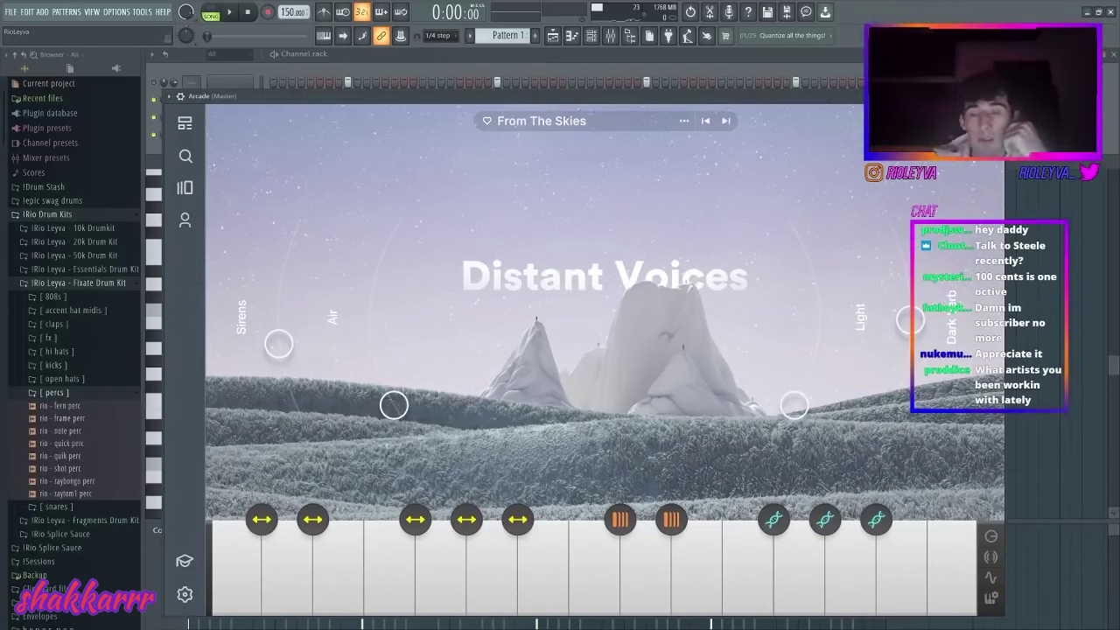
pyautogui.click(919, 123)
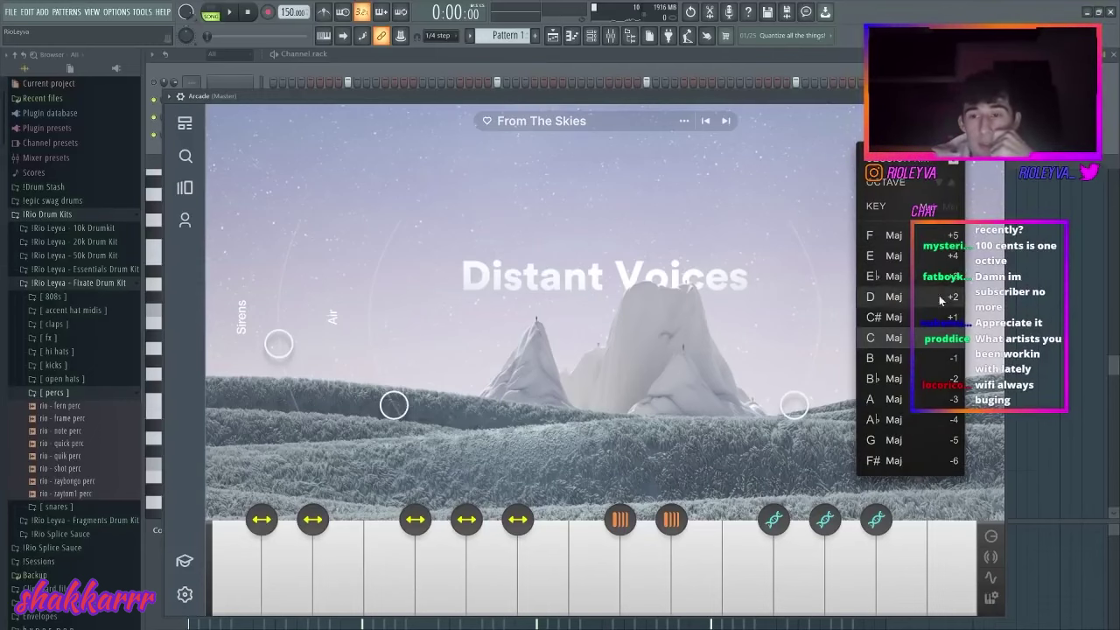
pyautogui.moveTo(661, 97); pyautogui.dragTo(669, 37)
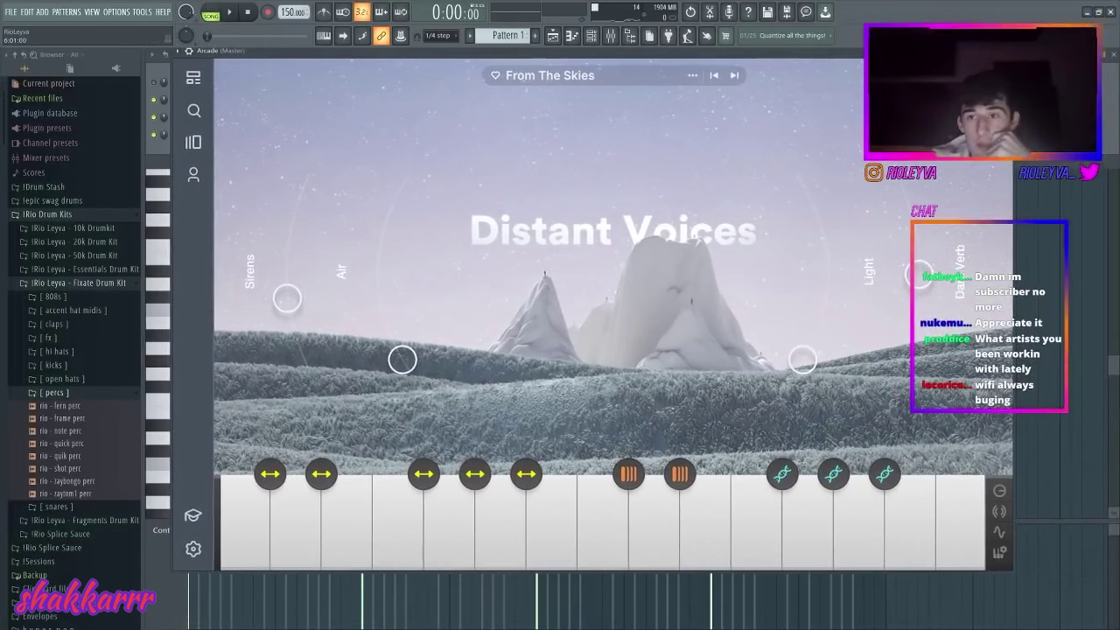
pyautogui.click(926, 76)
pyautogui.click(863, 539)
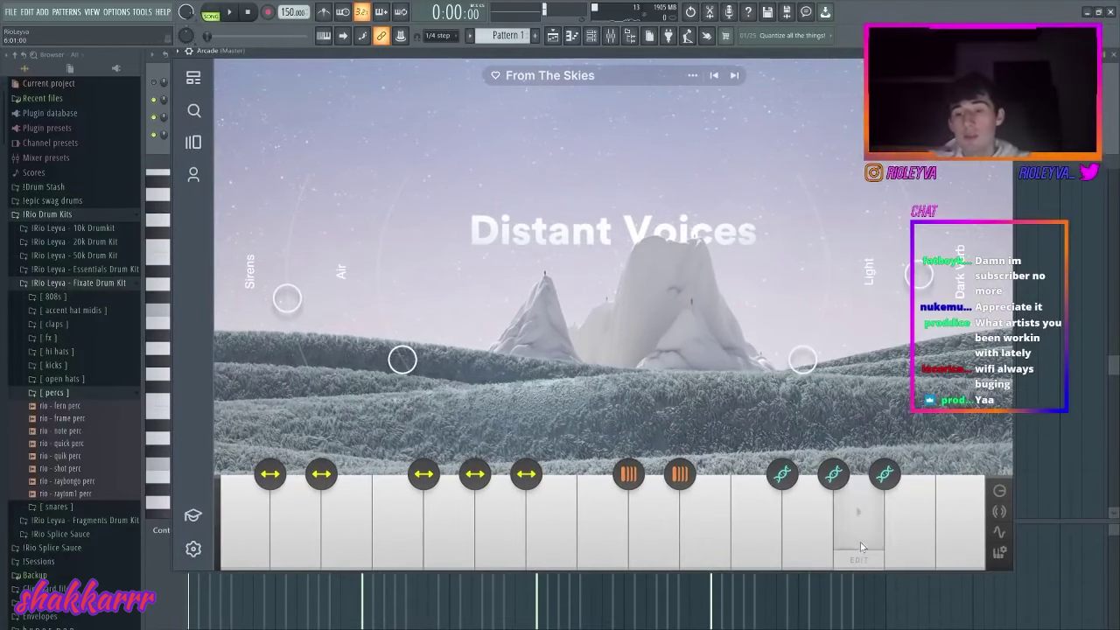
# - Place a two-bar F4 note at the start of Arcade's part in the piano roll
pyautogui.click(1007, 51)
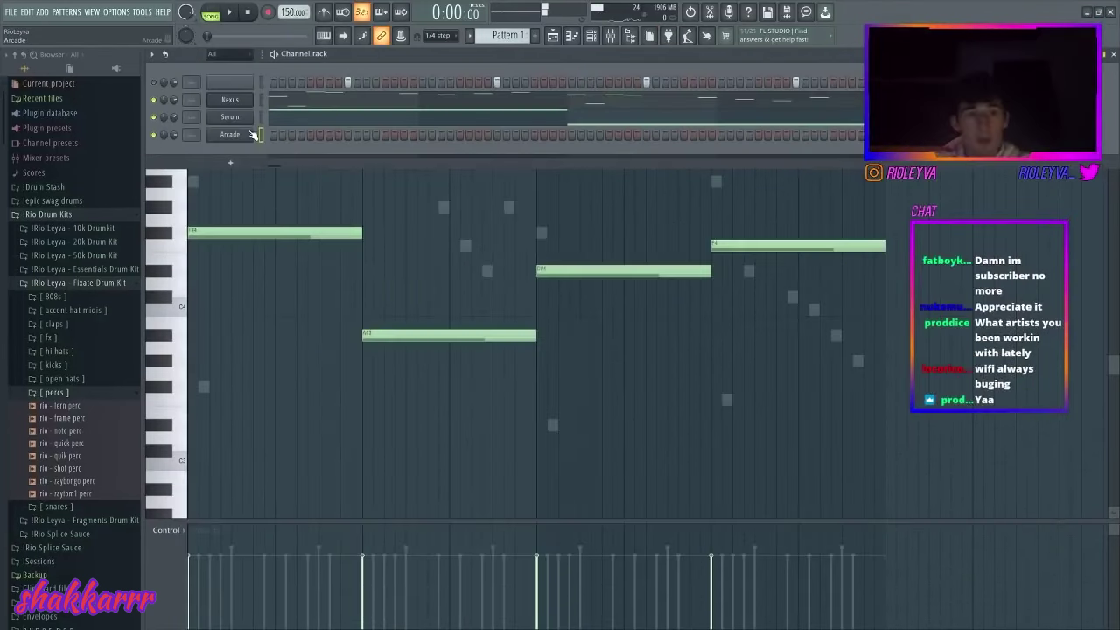
pyautogui.rightClick(252, 134)
pyautogui.click(289, 136)
pyautogui.press('space')
pyautogui.press('space')
pyautogui.moveTo(200, 168); pyautogui.dragTo(149, 256)
# - Load Arcade's Haunting Petals kit, listen to it with the pattern, and lower its Sirens and Light macros to zero
pyautogui.click(592, 39)
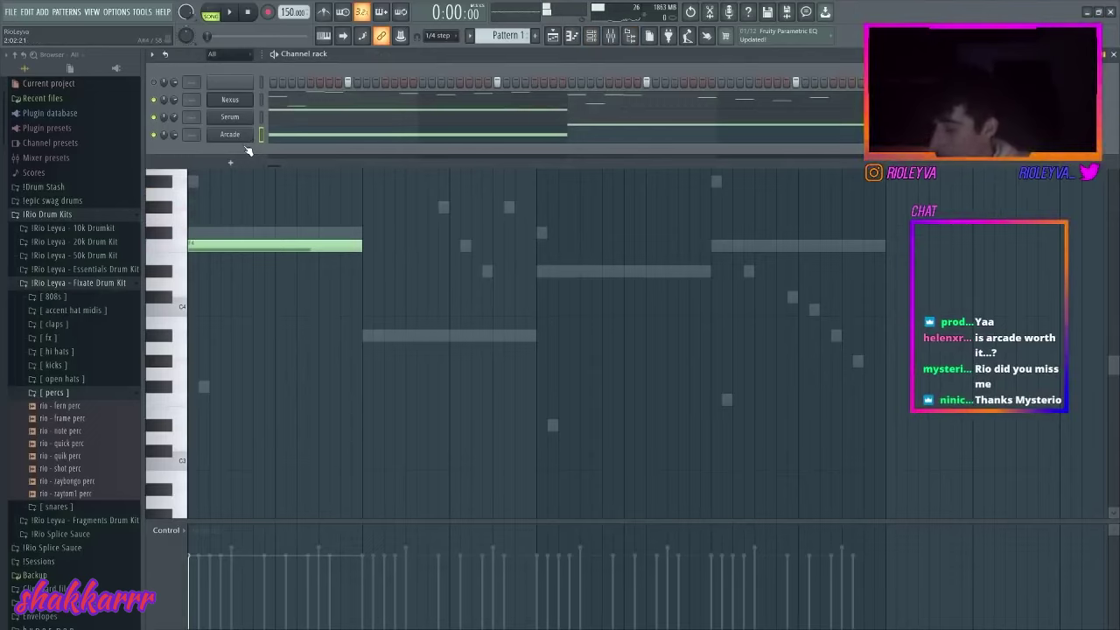
pyautogui.click(247, 141)
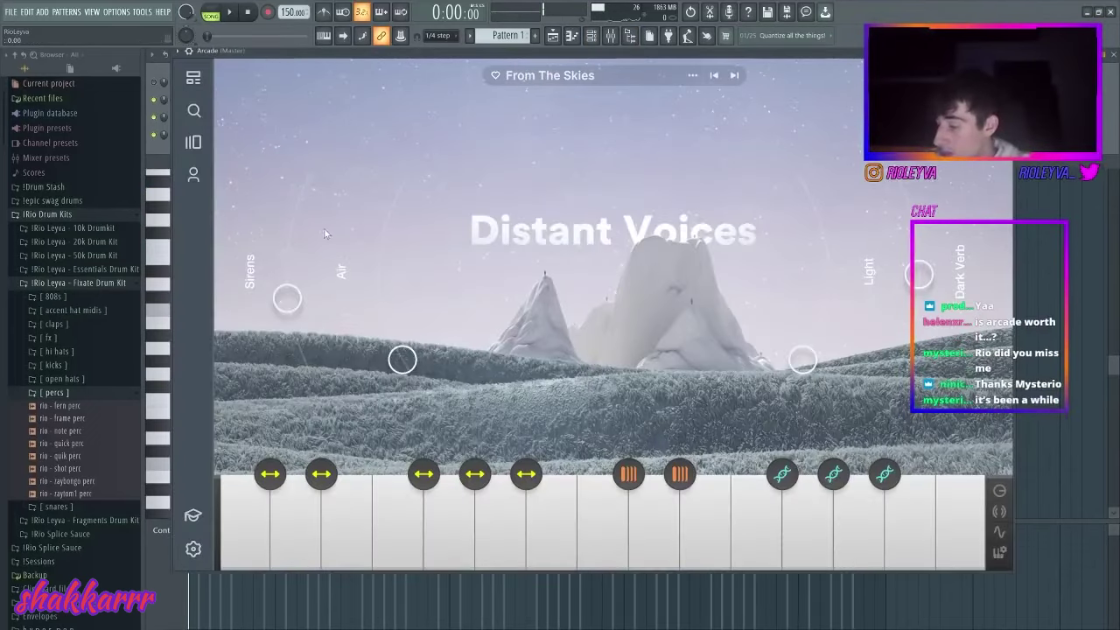
pyautogui.click(735, 75)
pyautogui.press('space')
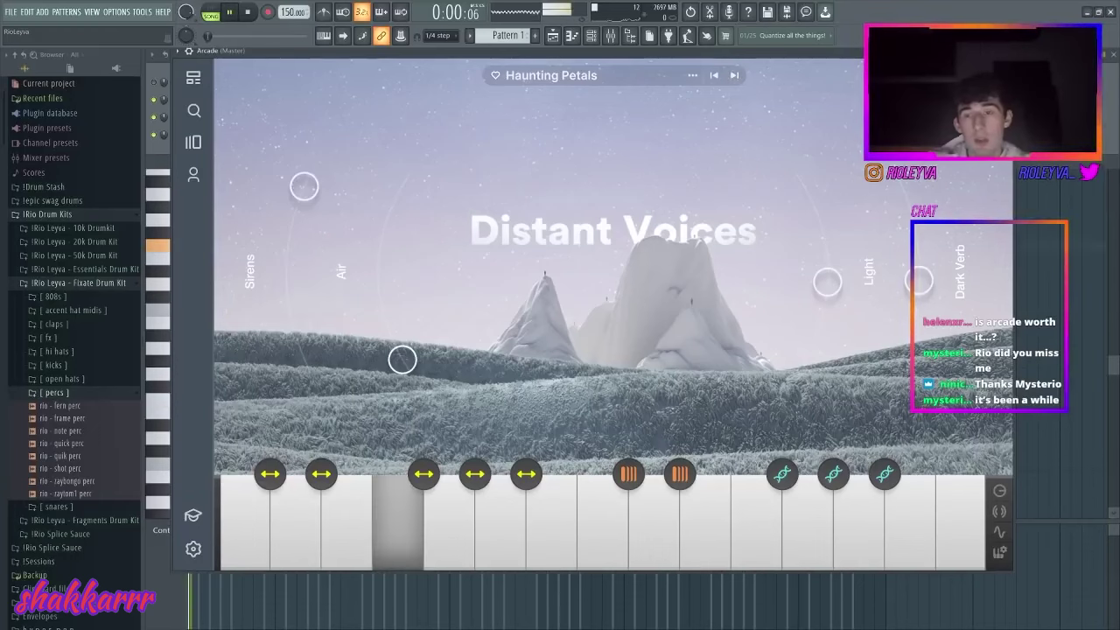
pyautogui.click(161, 155)
pyautogui.press('space')
pyautogui.click(193, 204)
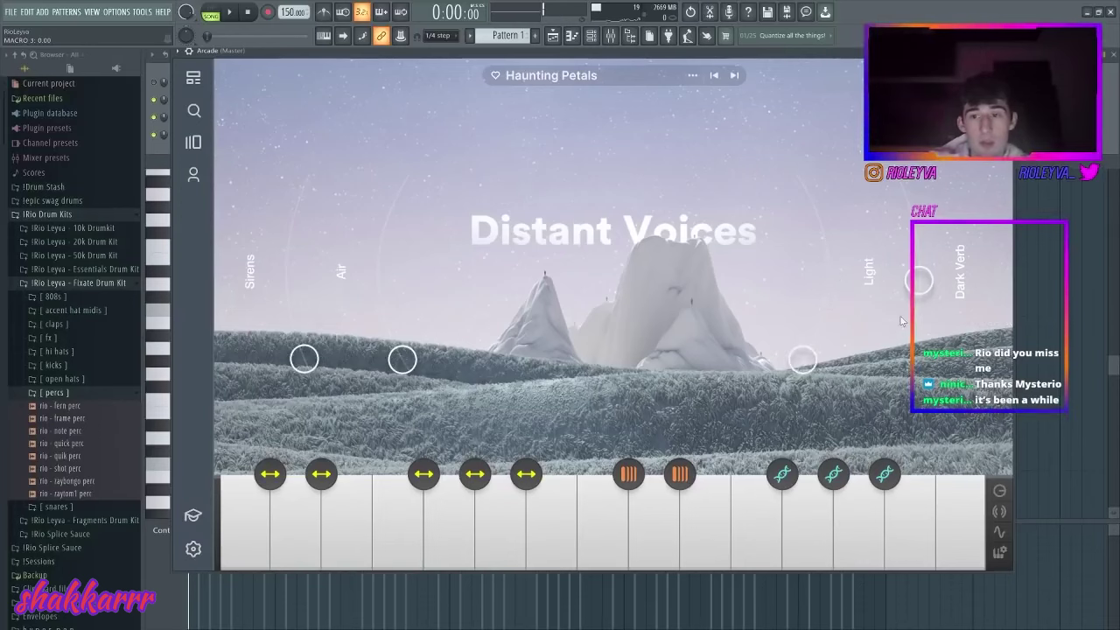
# - Return to Arcade's piano roll and raise its opening two-bar note to B4
pyautogui.click(161, 155)
pyautogui.click(210, 135)
pyautogui.click(308, 132)
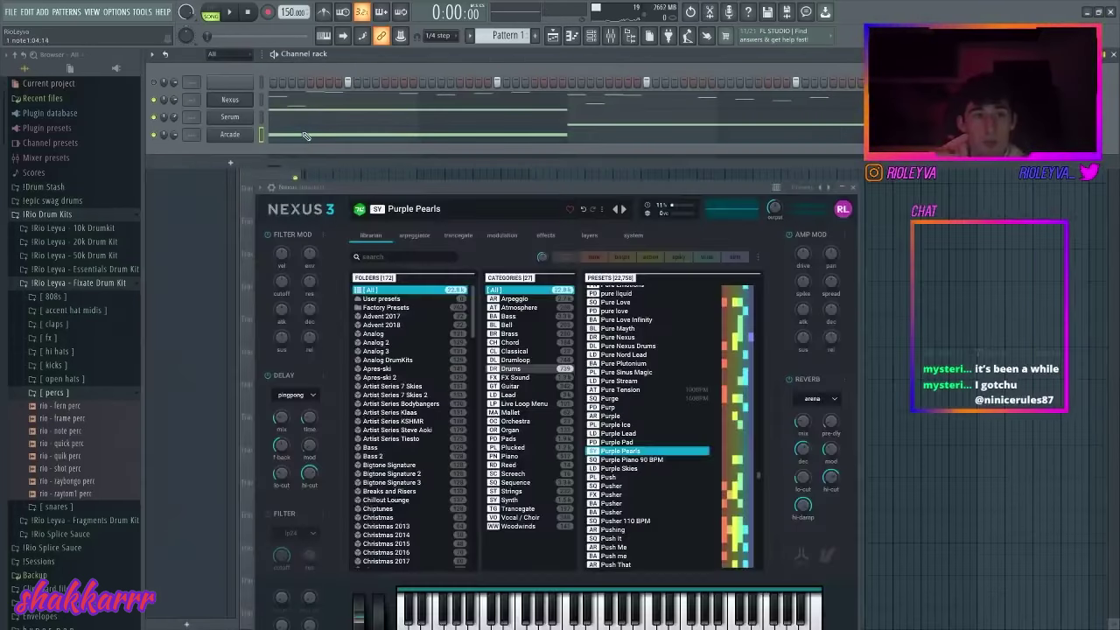
pyautogui.click(306, 134)
pyautogui.moveTo(216, 245); pyautogui.dragTo(240, 166)
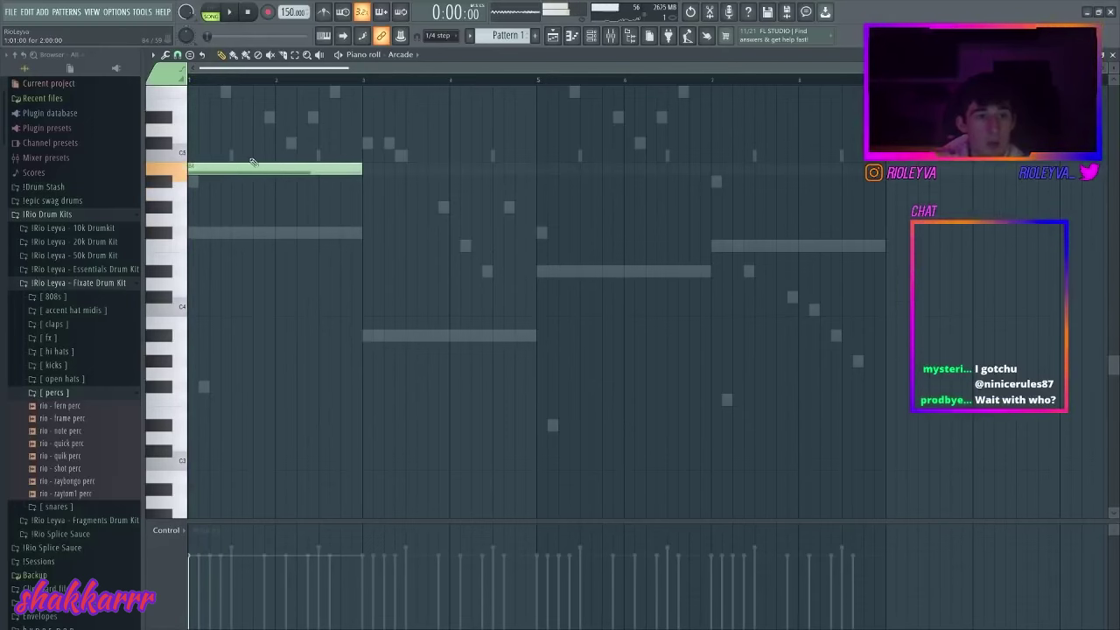
# - Load Arcade's Letting Go kit and lower the Arcade channel volume to 43% during playback
pyautogui.click(593, 37)
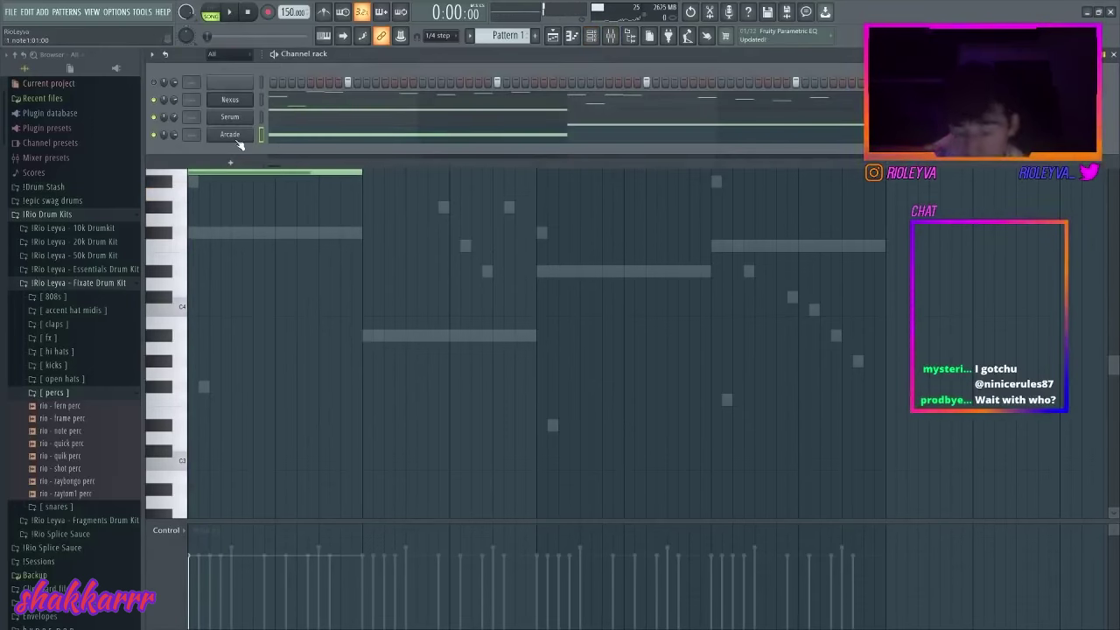
pyautogui.click(229, 134)
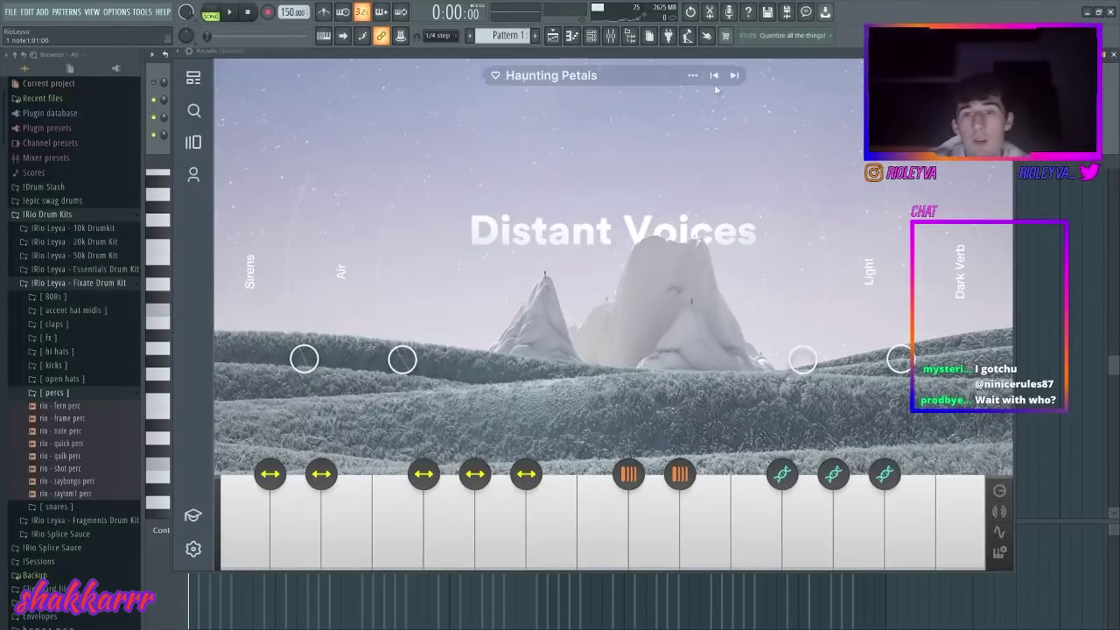
pyautogui.moveTo(717, 55); pyautogui.dragTo(720, 69)
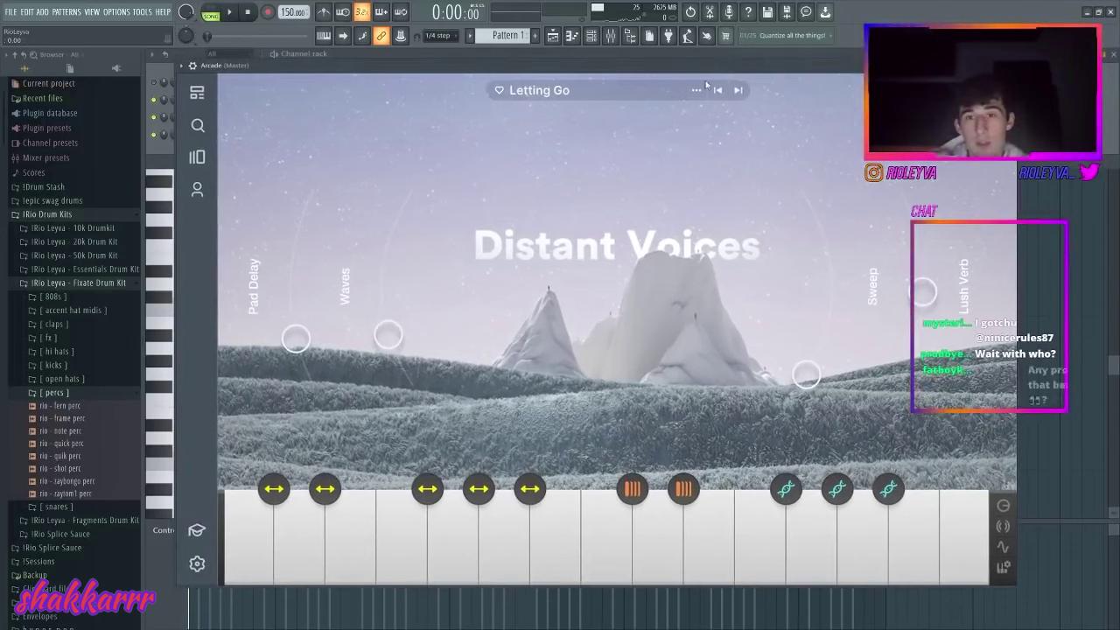
pyautogui.press('space')
pyautogui.click(181, 136)
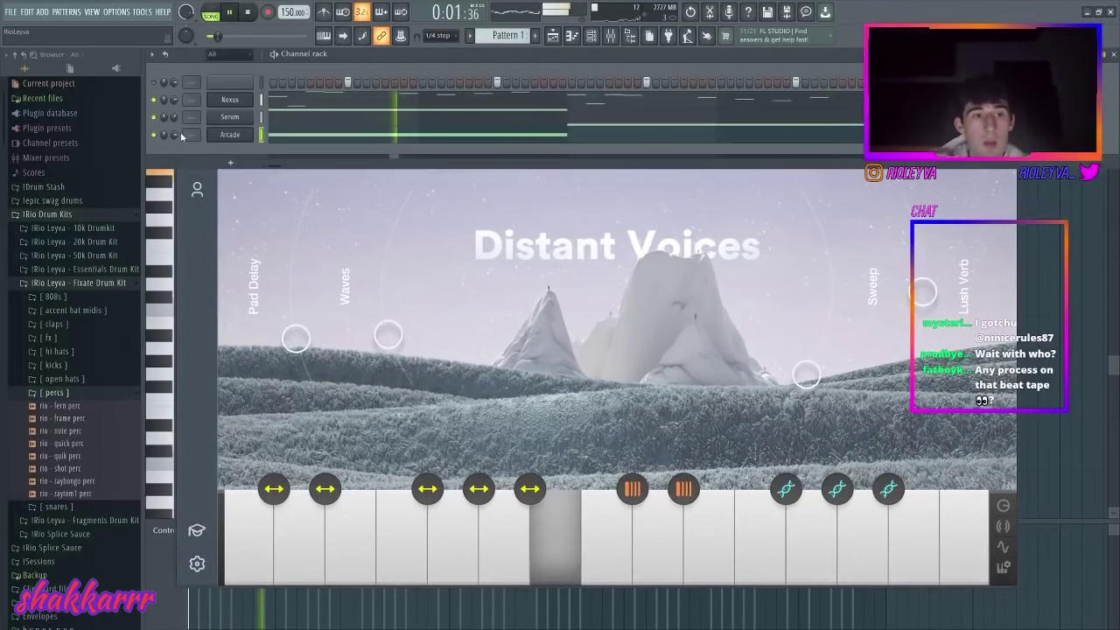
pyautogui.press('space')
# - Set Arcade's session key to F# Maj and play the pattern
pyautogui.click(229, 134)
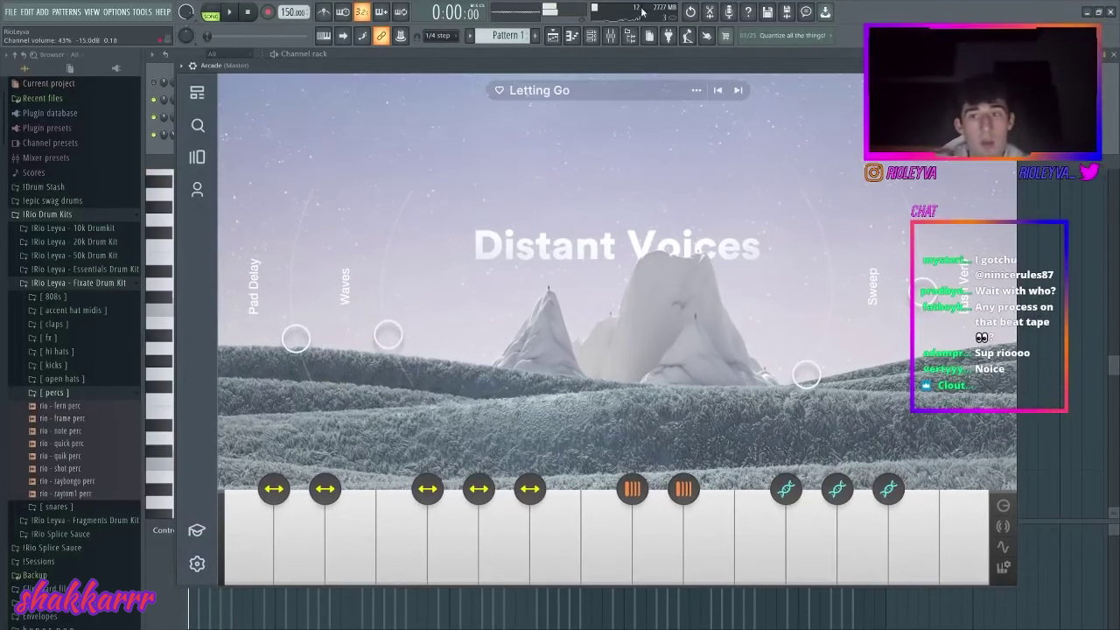
pyautogui.click(957, 179)
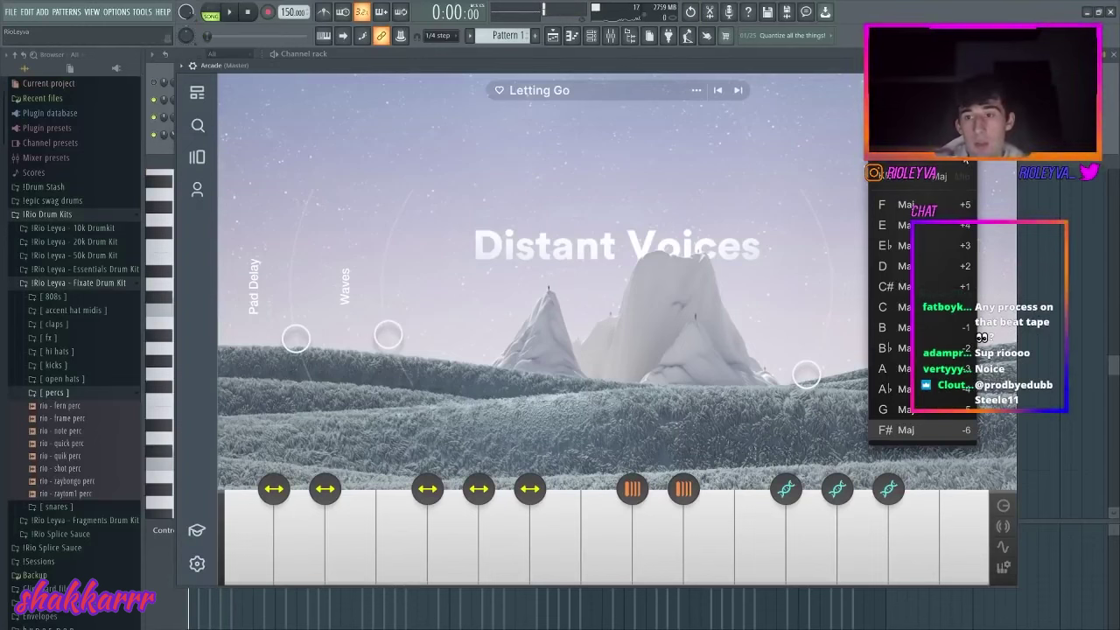
pyautogui.click(168, 144)
pyautogui.press('space')
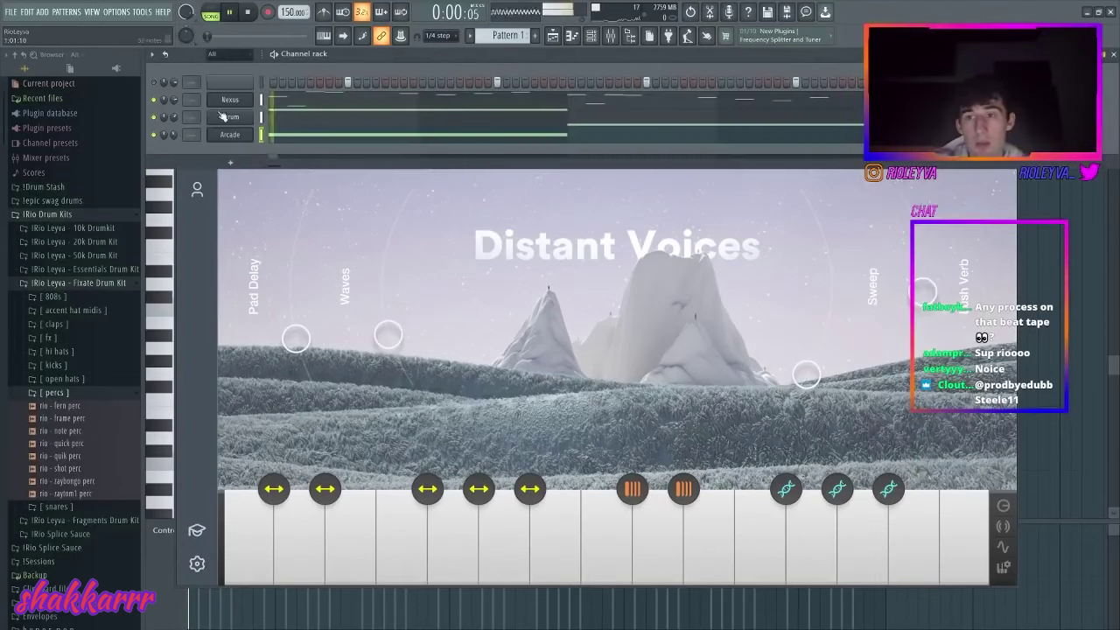
# - Solo the Arcade channel and re-enable Serum so the two play together without Nexus
pyautogui.rightClick(154, 135)
pyautogui.click(163, 151)
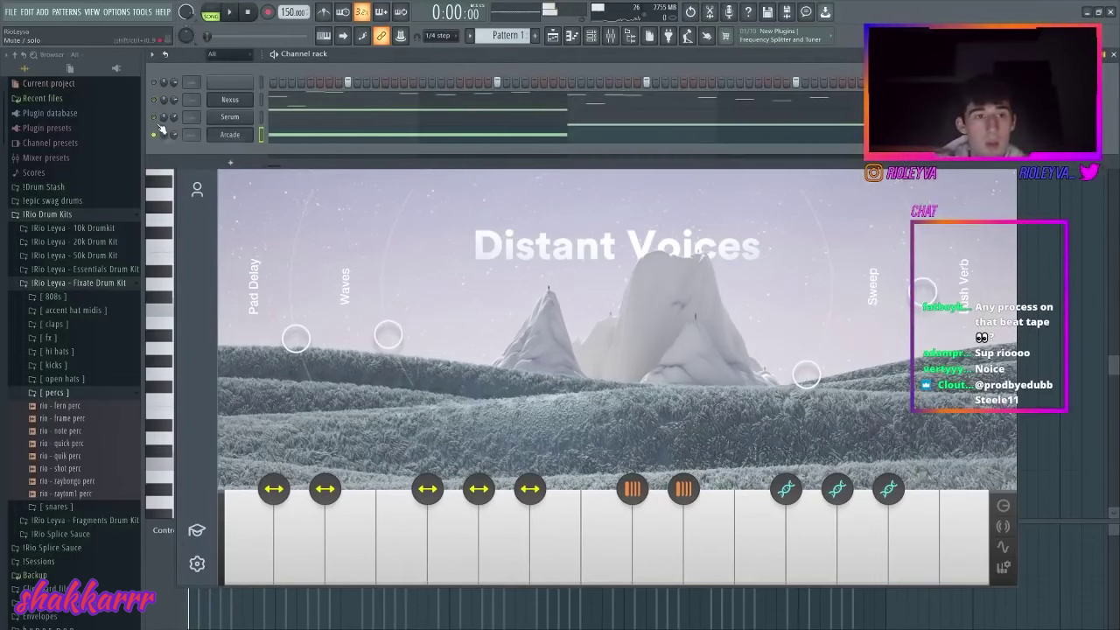
pyautogui.click(154, 117)
pyautogui.press('space')
# - Add a two-bar A4 note at bar 3 and a two-bar G4 note at bar 5 to Arcade's part
pyautogui.press('F7')
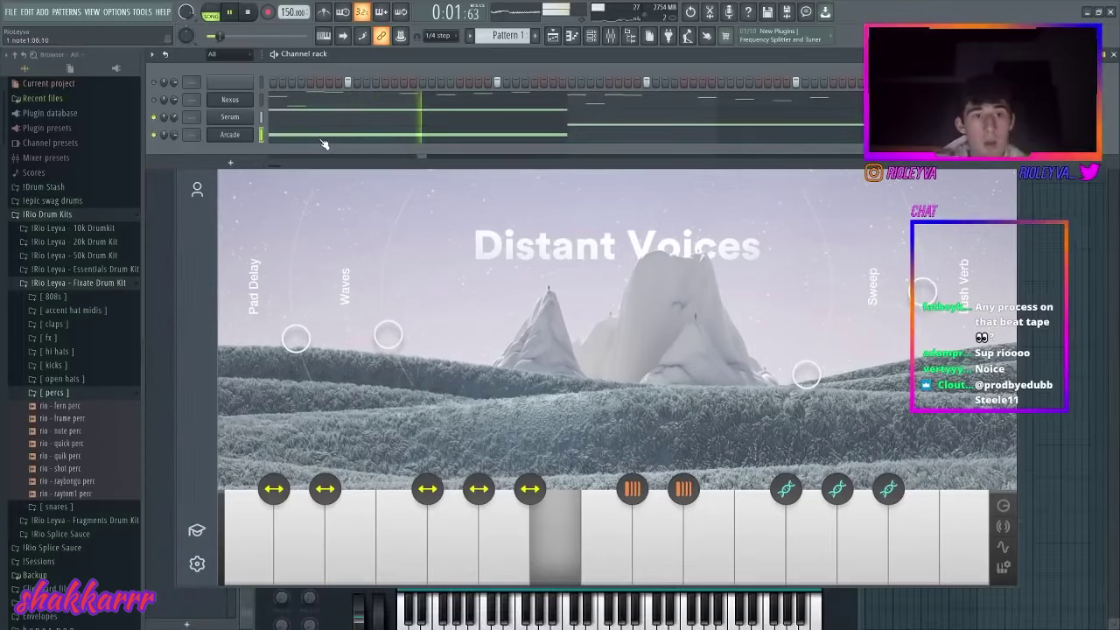
pyautogui.moveTo(388, 183); pyautogui.dragTo(443, 215)
pyautogui.hotkey('ctrl', 'b')
pyautogui.hotkey('shift', 'Down')
pyautogui.hotkey('shift', 'Down')
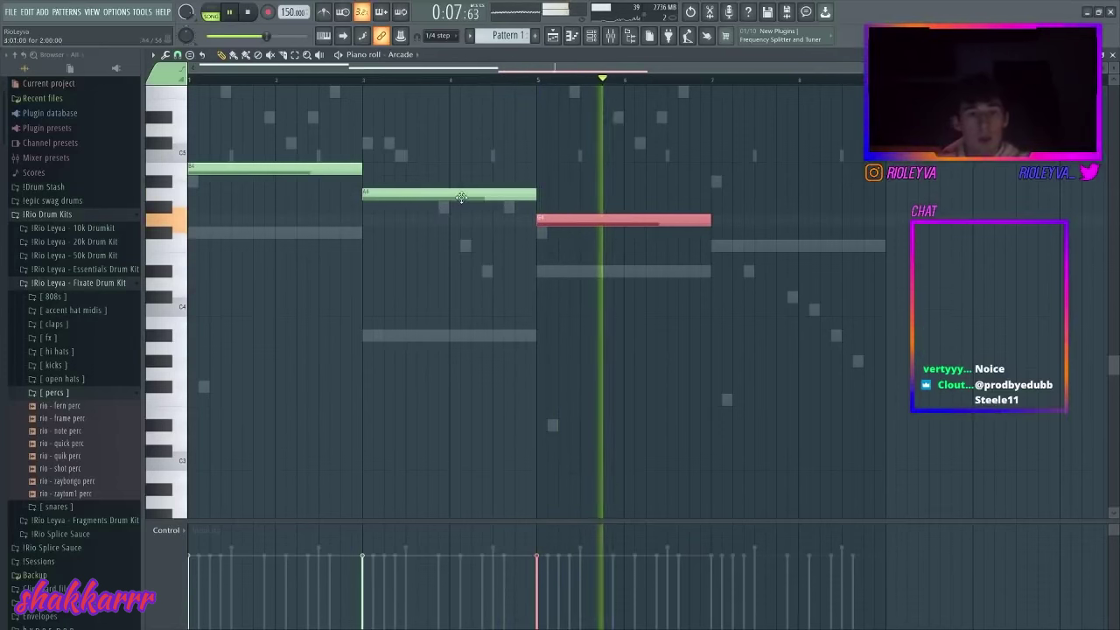
# - Raise Arcade's bar 3 note to D5 and restart playback
pyautogui.press('space')
pyautogui.moveTo(446, 198); pyautogui.dragTo(455, 122)
pyautogui.press('space')
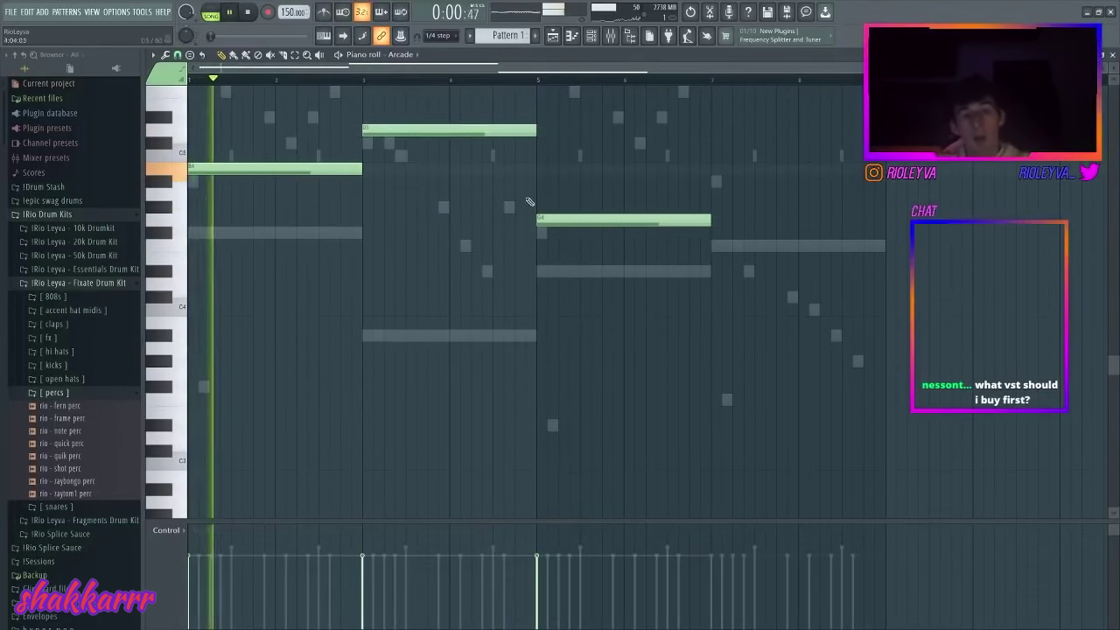
# - Duplicate Arcade's bar 5 note to bar 7 and raise the copy one octave to G5
pyautogui.moveTo(584, 233); pyautogui.dragTo(587, 222)
pyautogui.hotkey('ctrl', 'b')
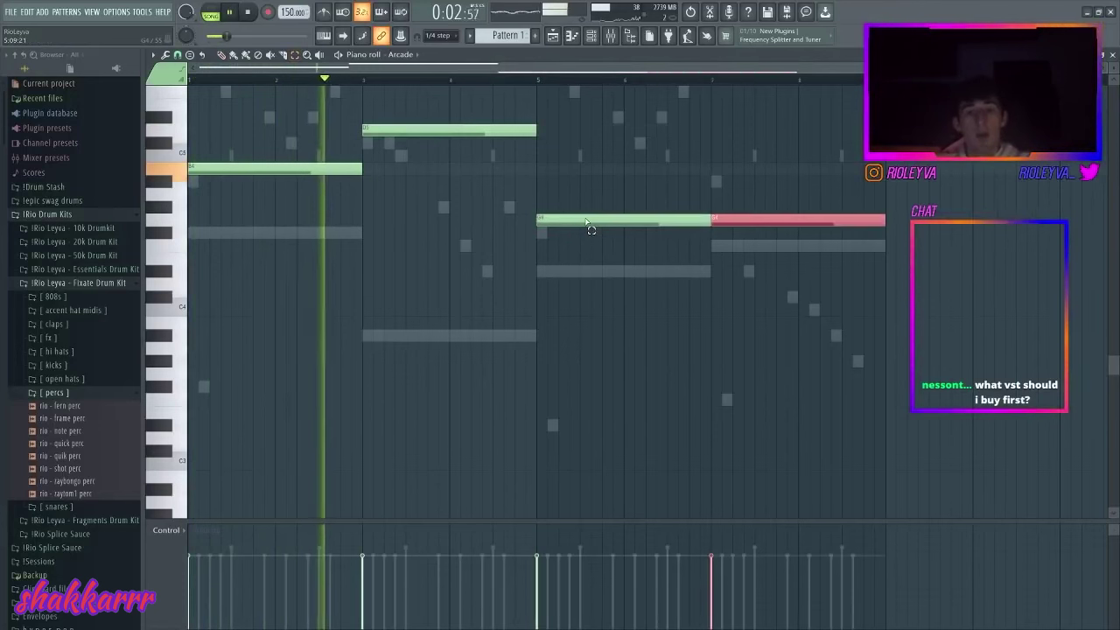
pyautogui.hotkey('ctrl', 'Up')
pyautogui.scroll(4, 598, 200)
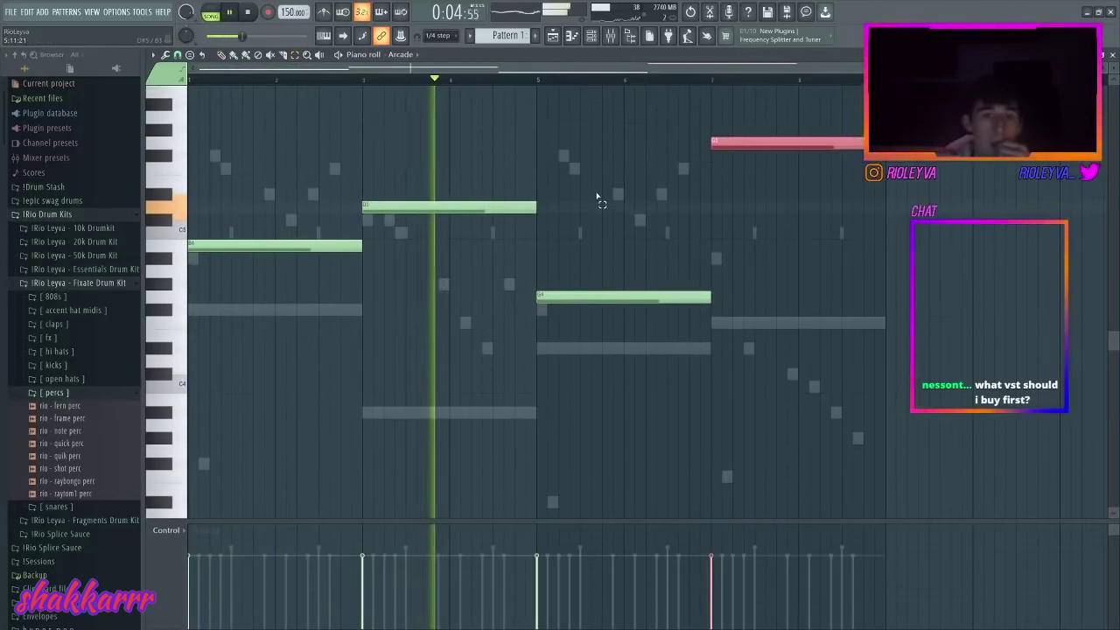
pyautogui.click(614, 198)
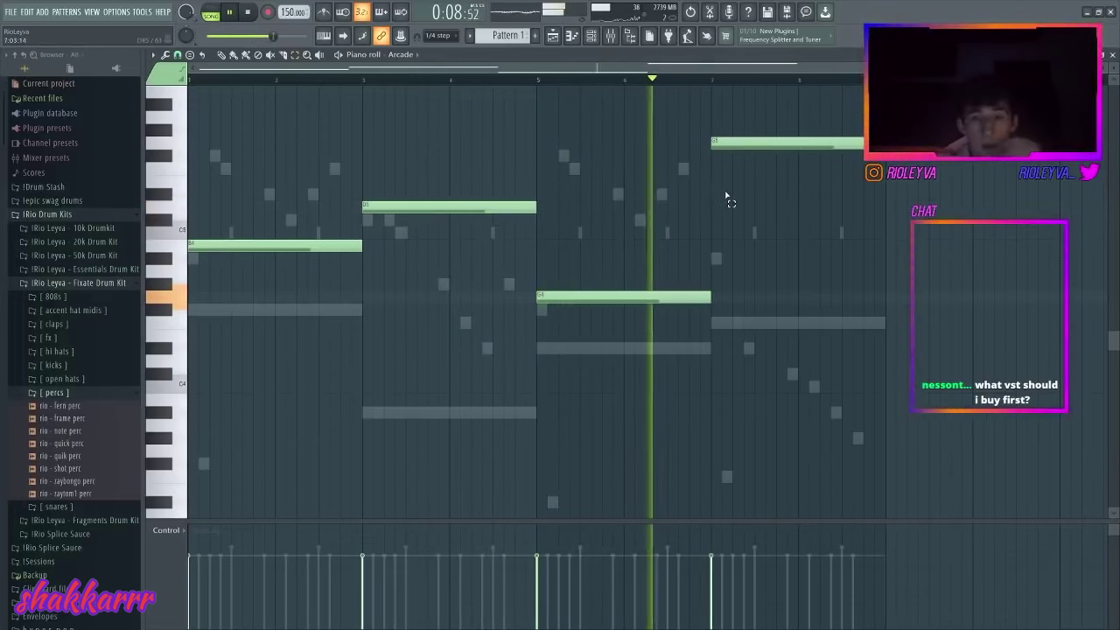
# - Route the Nexus, Serum and Arcade channels to mixer tracks 1, 2 and 3, and select the Arcade track
pyautogui.click(612, 38)
pyautogui.click(594, 38)
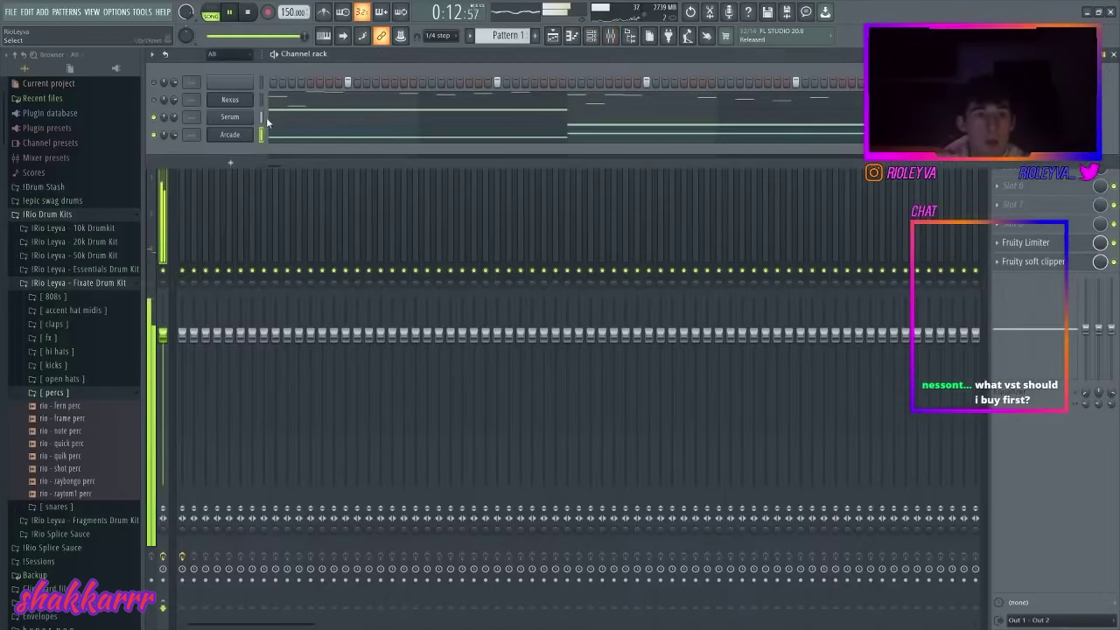
pyautogui.press('F6')
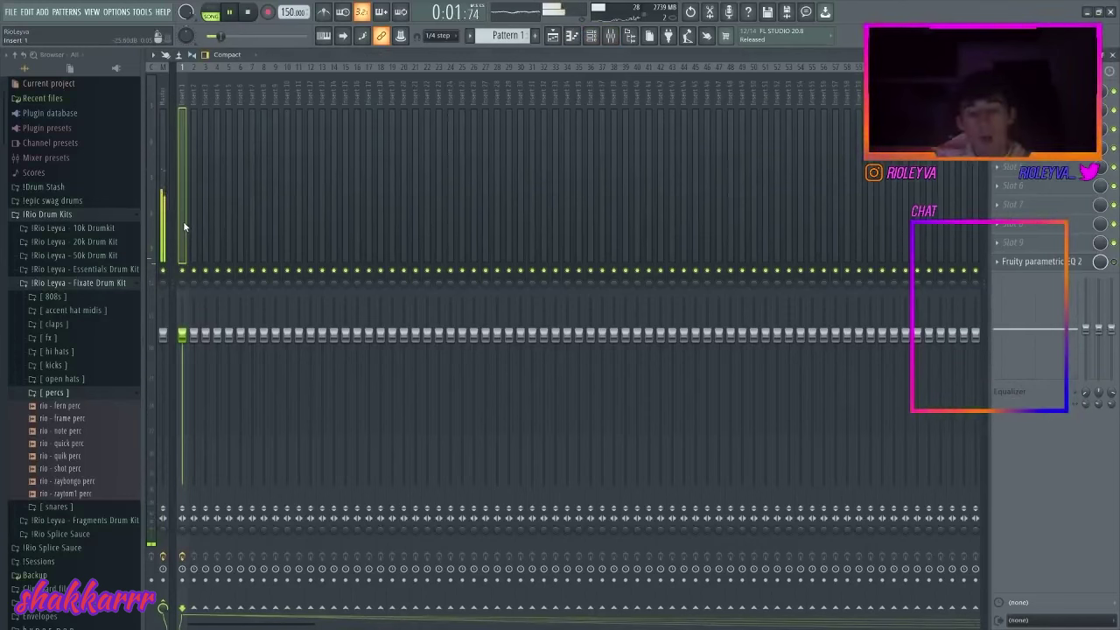
pyautogui.click(183, 220)
pyautogui.click(201, 253)
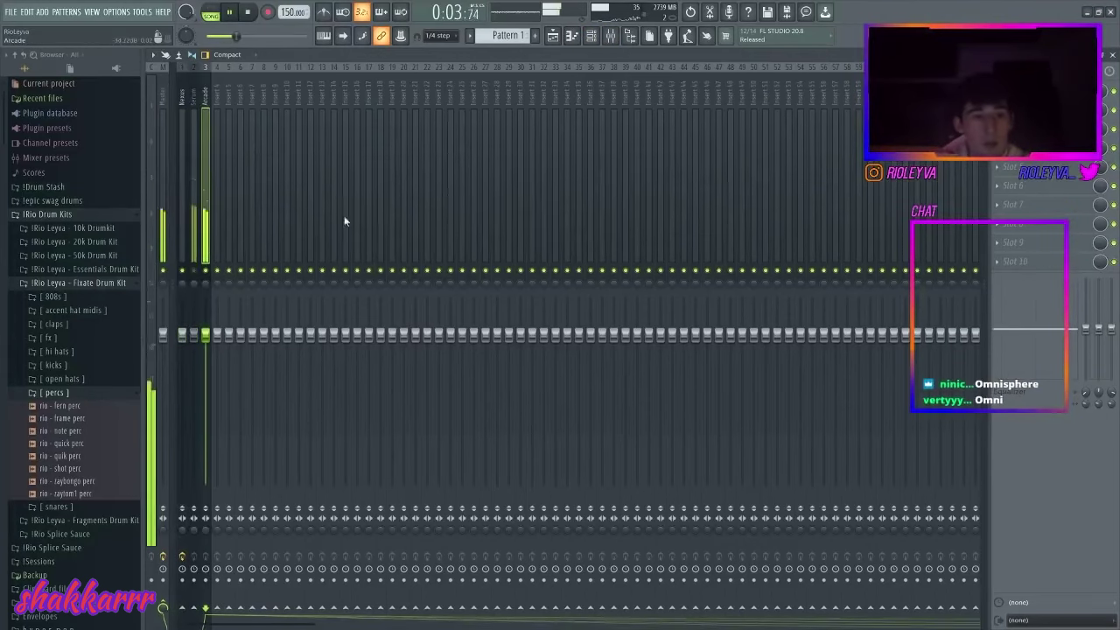
# - Add the dblue Crusher and Tremolator effects to the Arcade mixer track
pyautogui.click(998, 91)
pyautogui.moveTo(1015, 118)
pyautogui.click(945, 135)
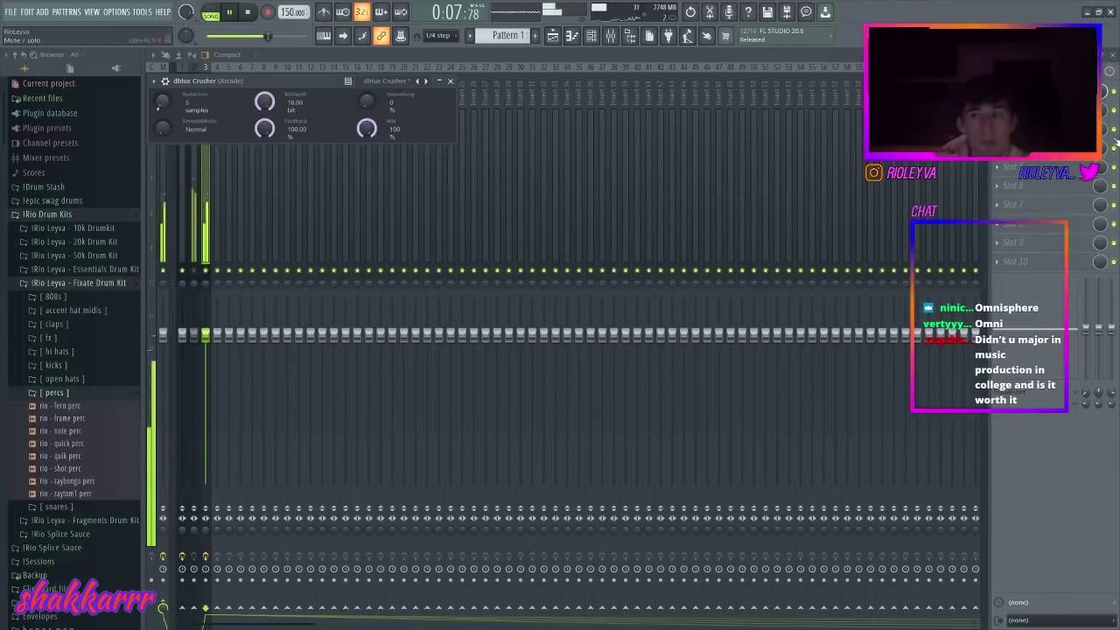
pyautogui.click(998, 110)
pyautogui.moveTo(1006, 125)
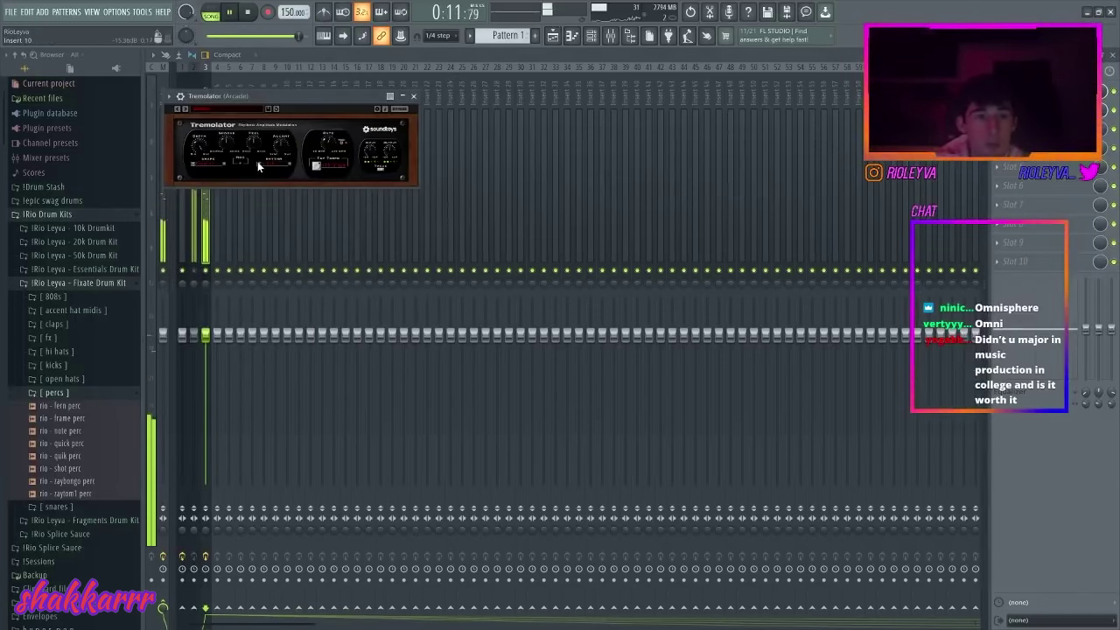
# - Bring the Nexus channel back into playback and select its mixer track
pyautogui.click(194, 271)
pyautogui.press('F6')
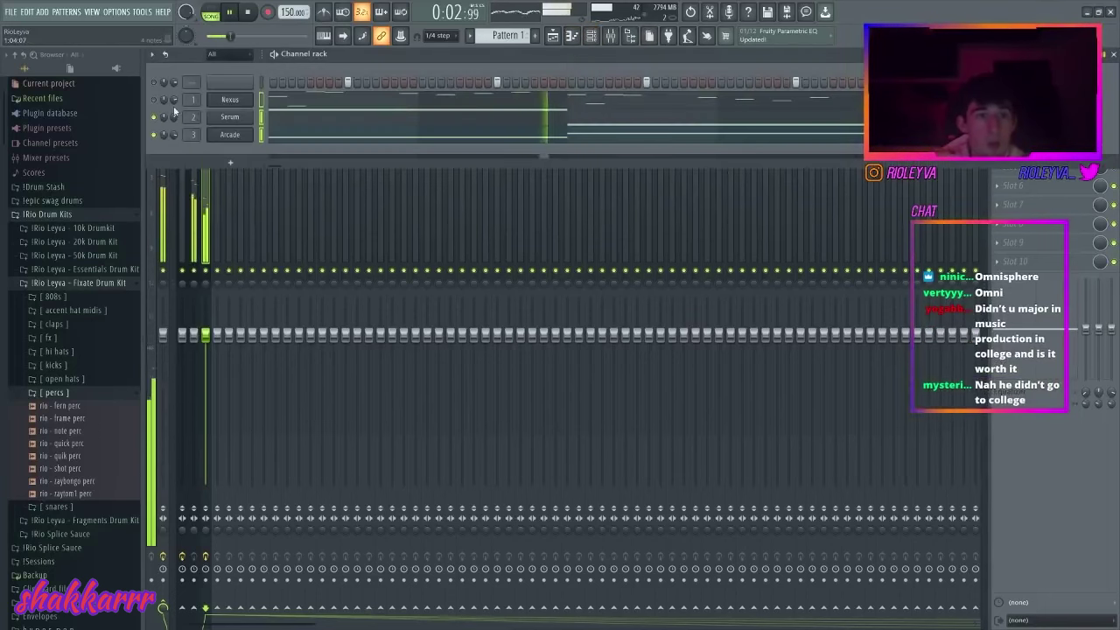
pyautogui.click(184, 216)
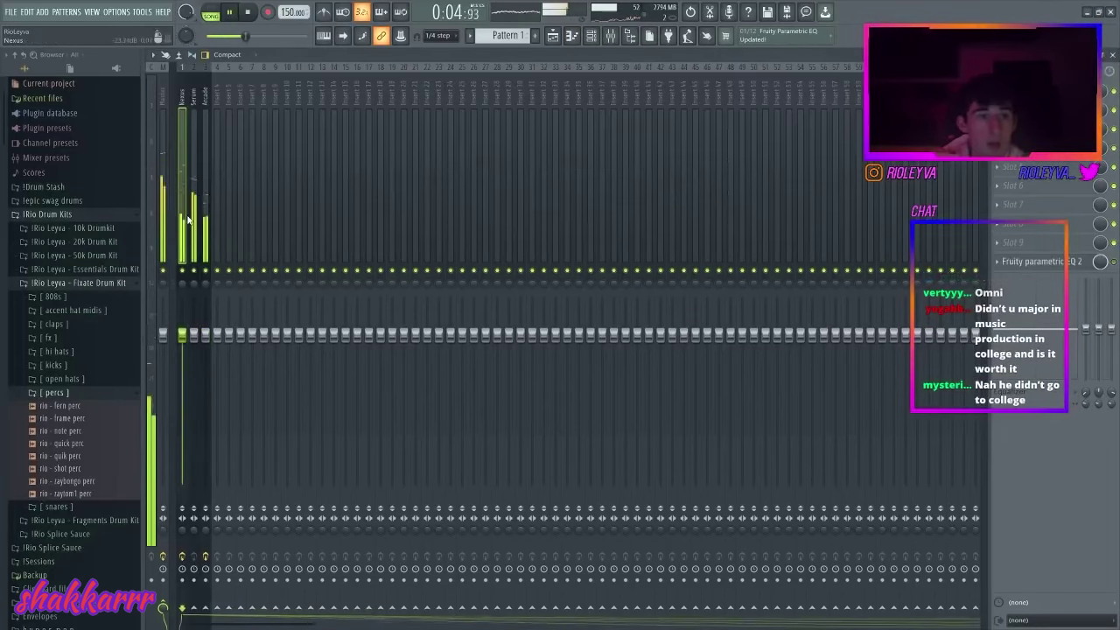
# - Add Fruity Reeverb 2 to the Nexus mixer track and enable the track's Fruity parametric EQ 2
pyautogui.click(998, 111)
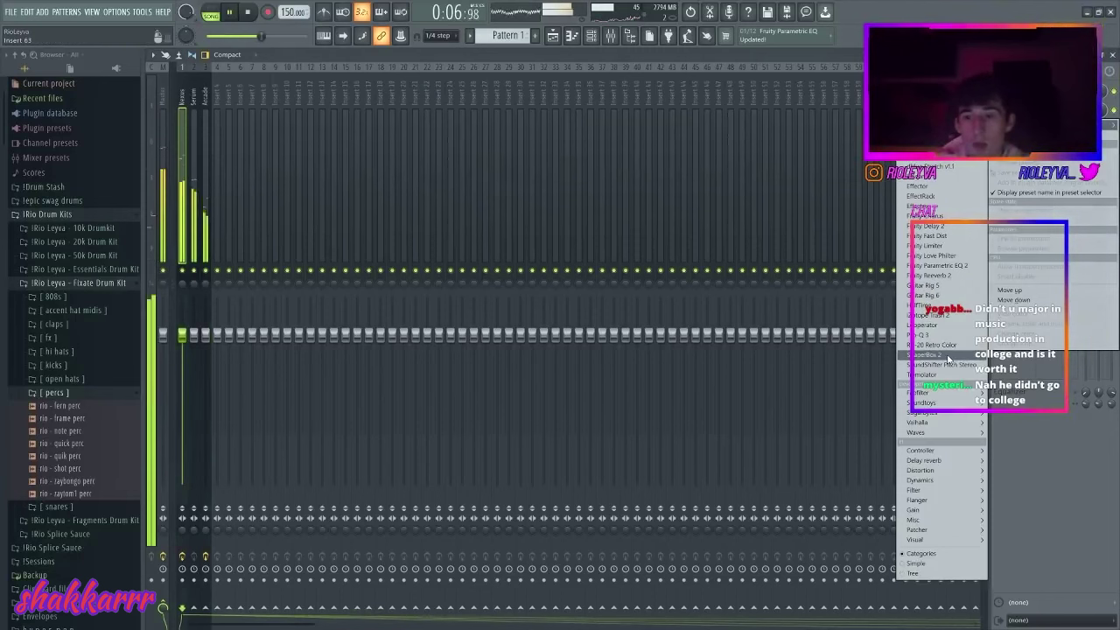
pyautogui.click(957, 275)
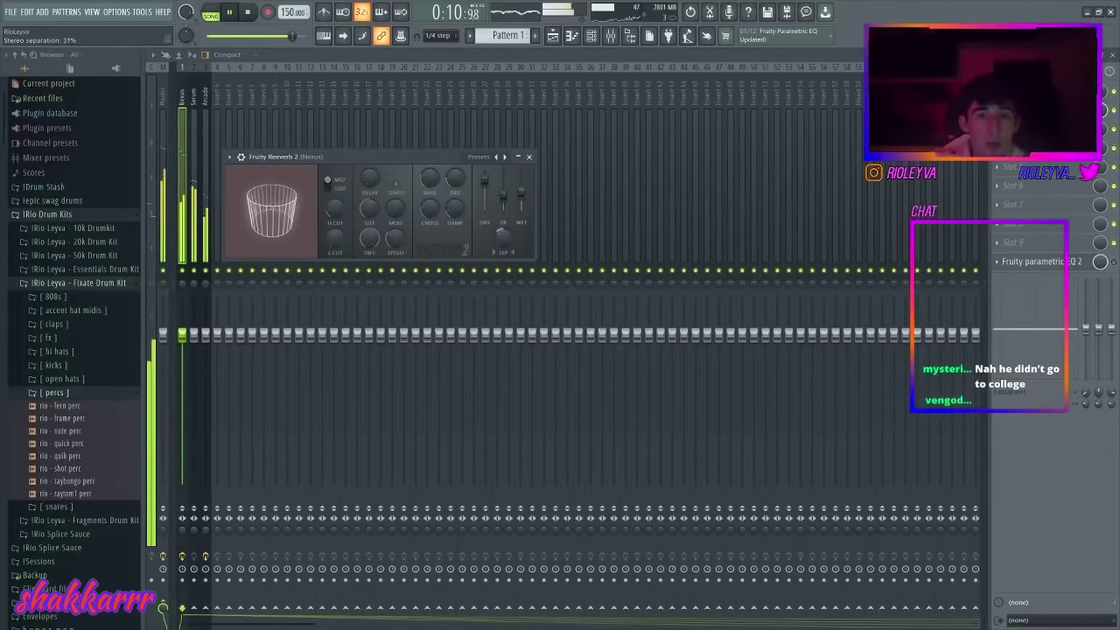
pyautogui.click(1112, 264)
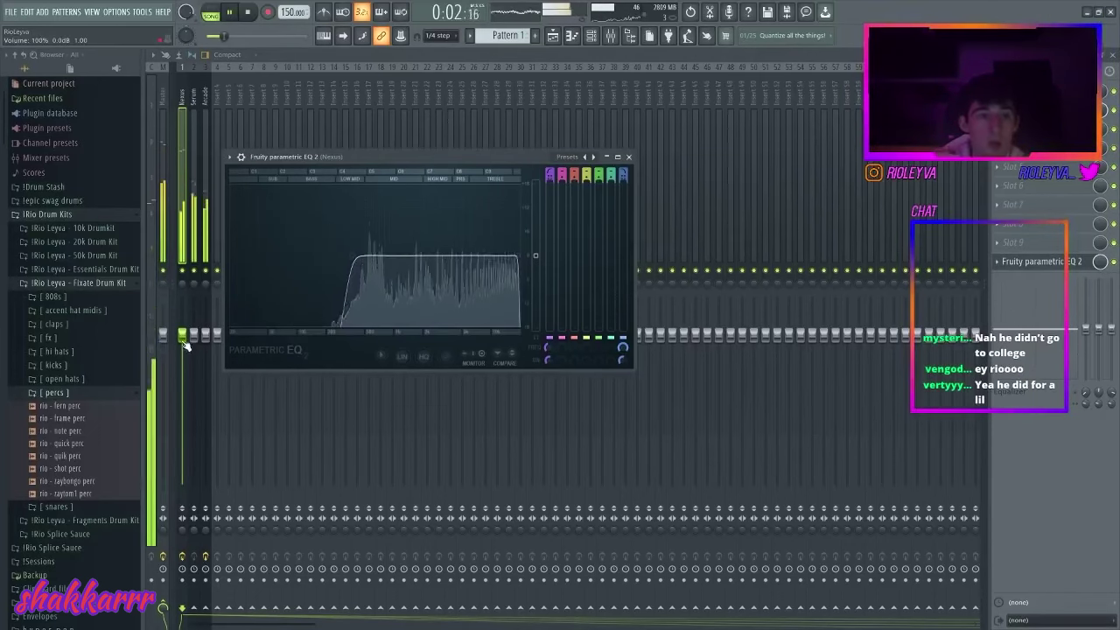
# - Lower the Nexus mixer track's volume slightly, stop playback and bring back the channel rack
pyautogui.moveTo(182, 338); pyautogui.dragTo(182, 352)
pyautogui.click(592, 37)
pyautogui.press('space')
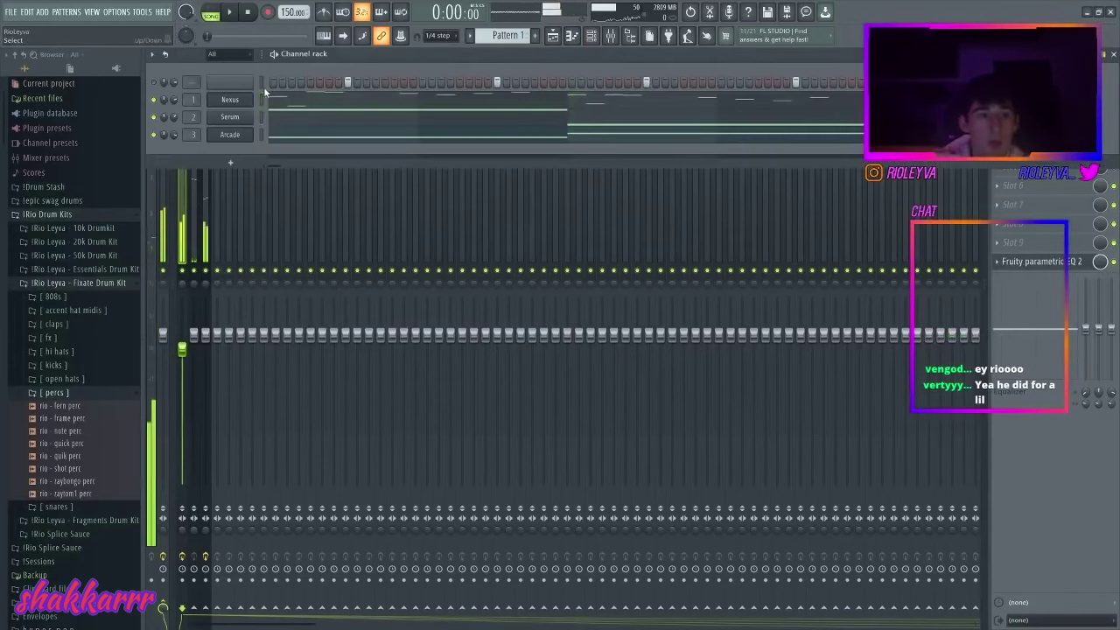
# - Load the rio - perfect clap sample from the 10k Drumkit into the empty channel and play it with the beat
pyautogui.scroll(-4, 83, 260)
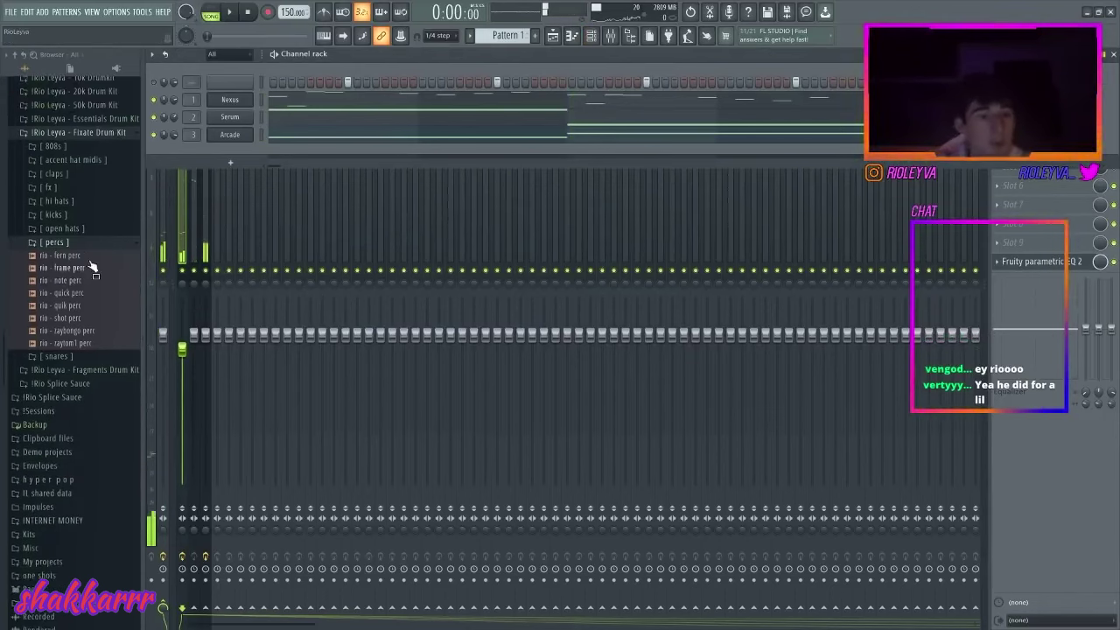
pyautogui.scroll(4, 88, 253)
pyautogui.click(80, 230)
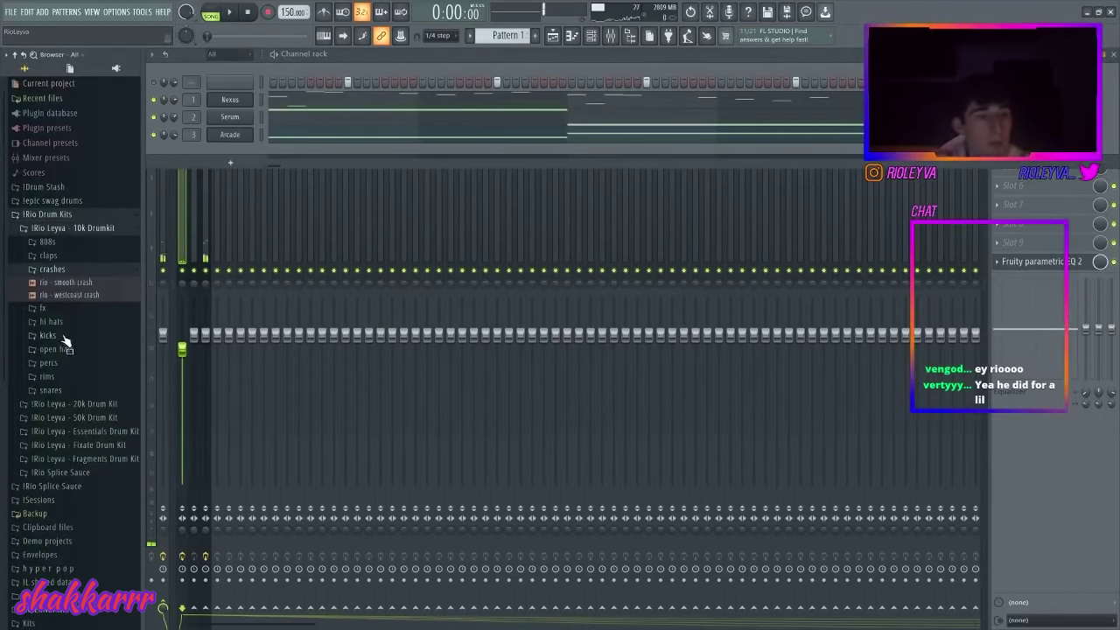
pyautogui.click(63, 336)
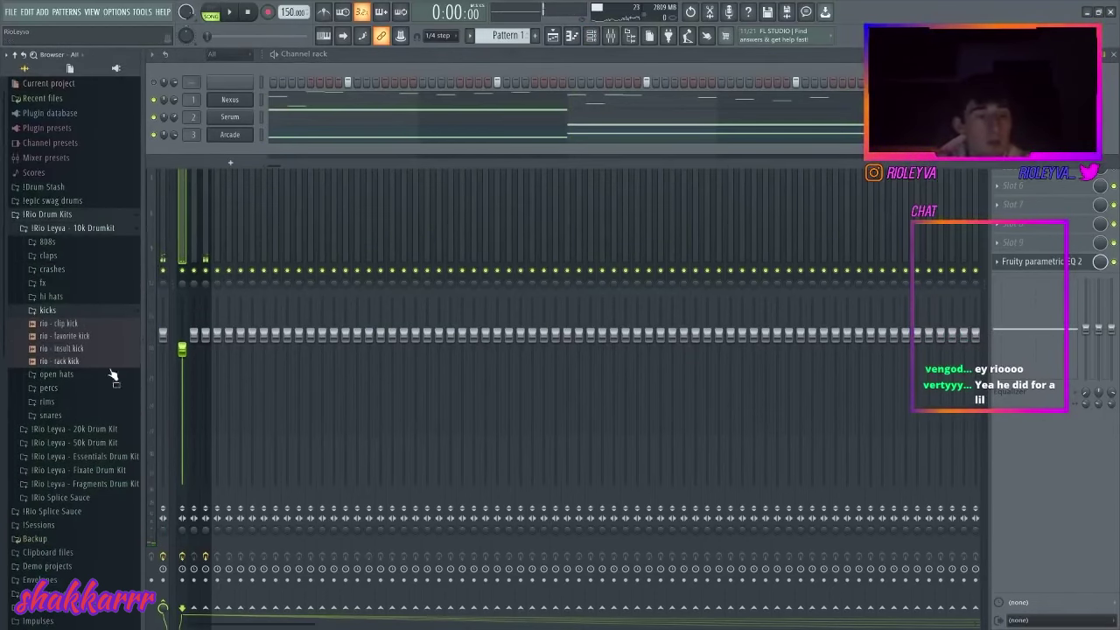
pyautogui.click(48, 256)
pyautogui.moveTo(58, 319); pyautogui.dragTo(238, 84)
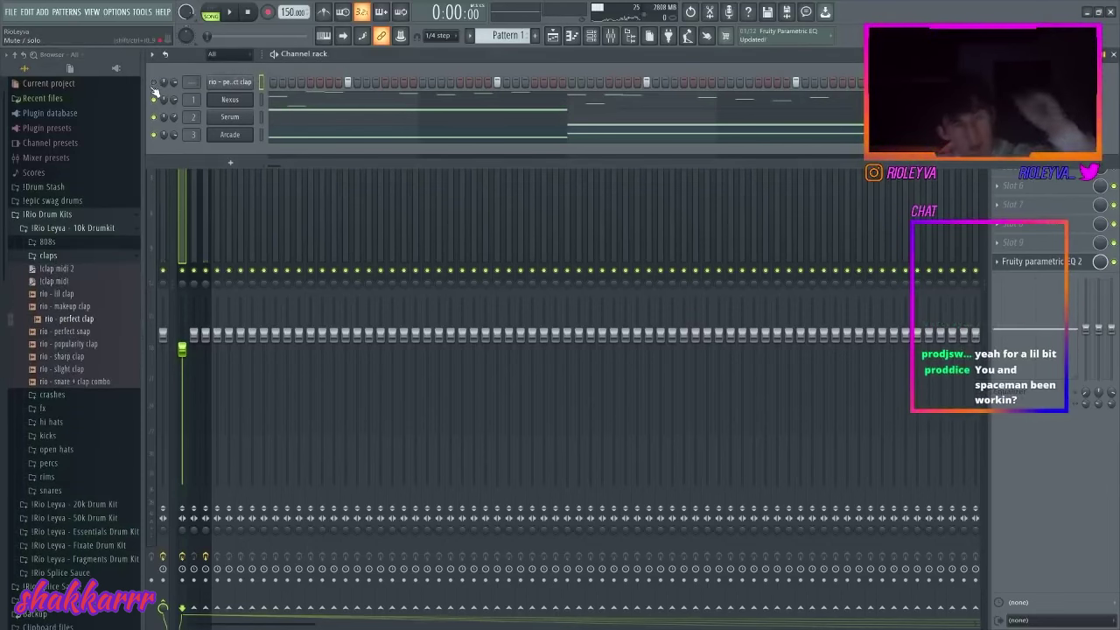
pyautogui.press('space')
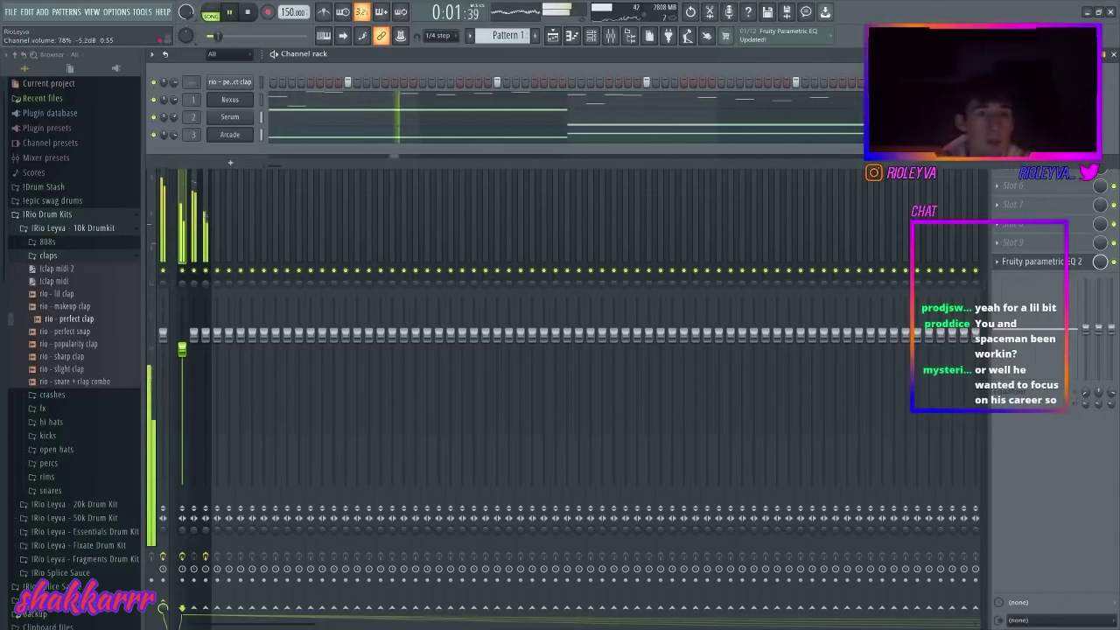
pyautogui.press('space')
# - Audition the hit and sharp hi-hat samples in the 10k Drumkit's hi hats folder
pyautogui.click(66, 423)
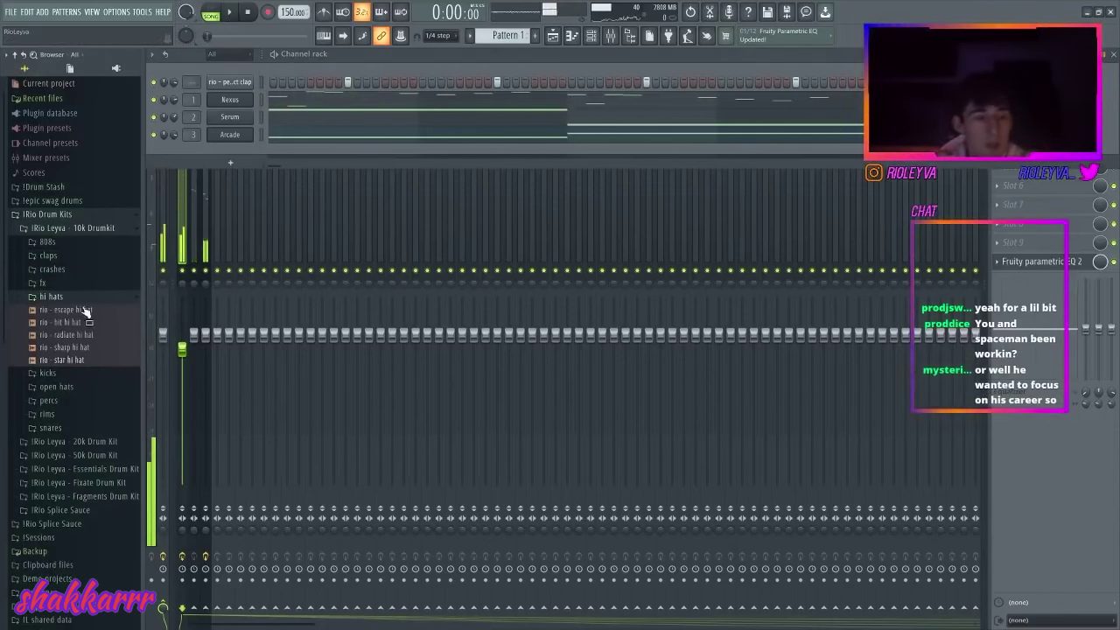
pyautogui.click(70, 322)
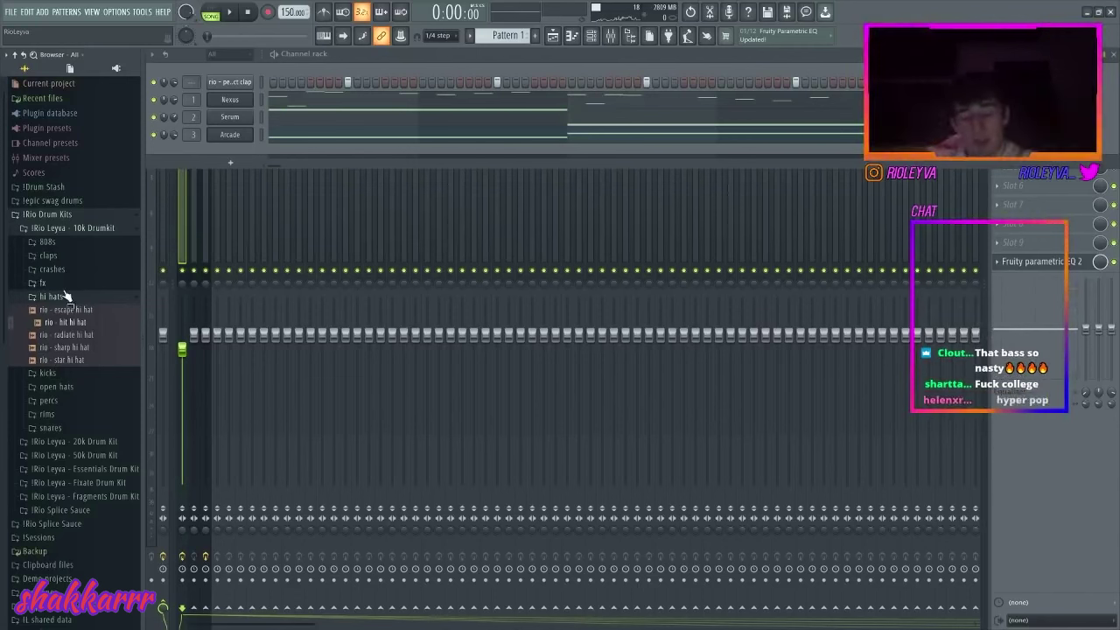
pyautogui.click(86, 347)
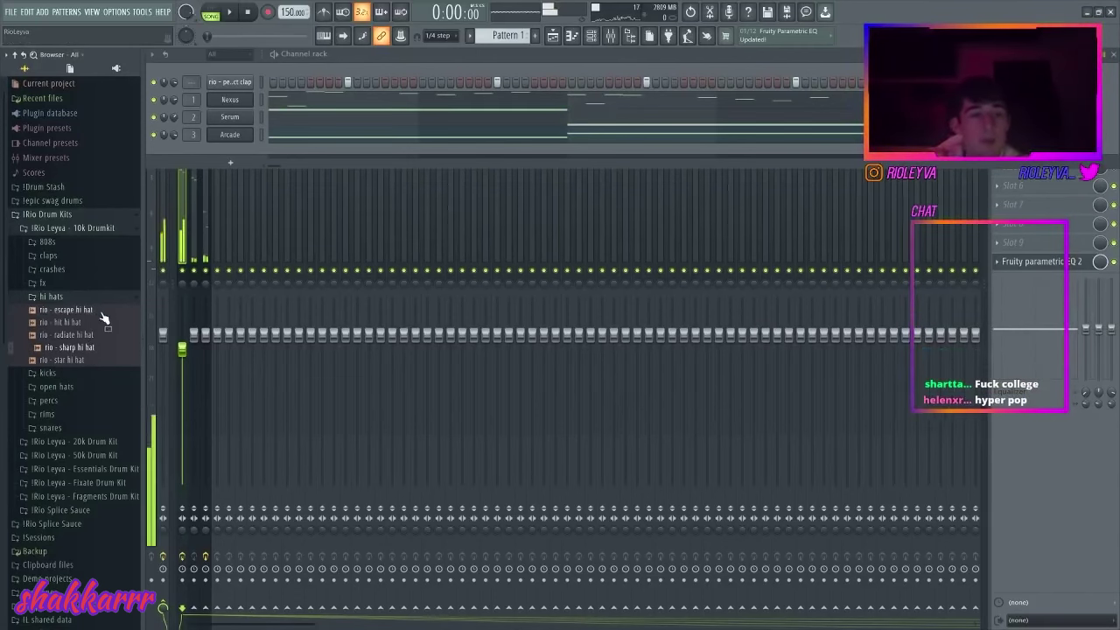
pyautogui.click(352, 54)
pyautogui.scroll(-4, 60, 385)
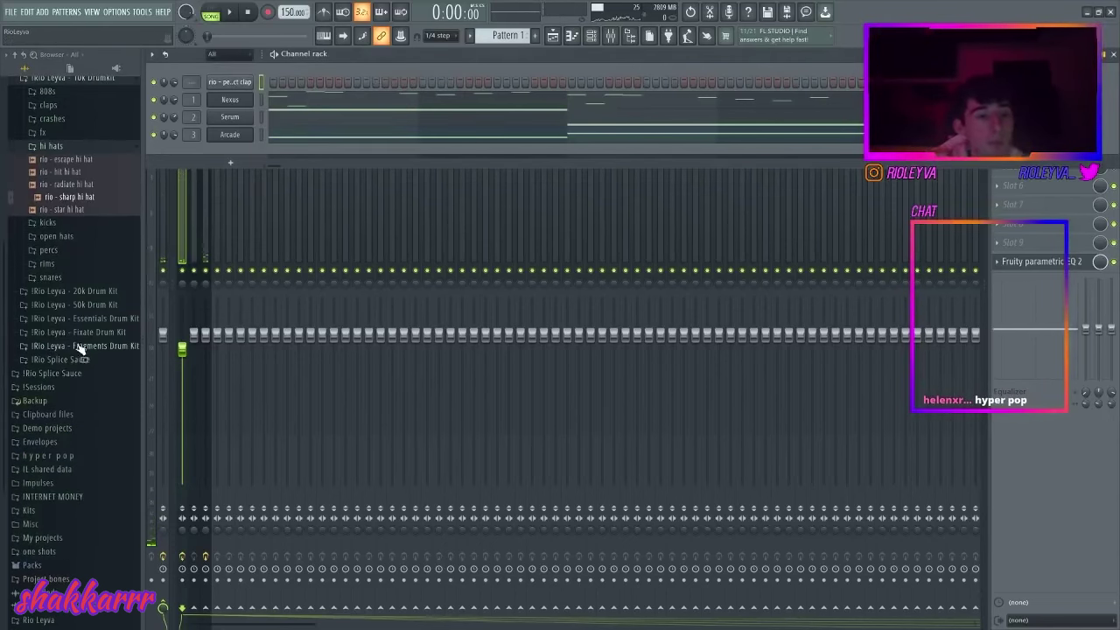
# - Replace the clap with Psylla_Snare_Oneshot_ShortButWide from the Rio Splice Sauce snares, place a hit on beat 3 and trim the sample start
pyautogui.click(66, 373)
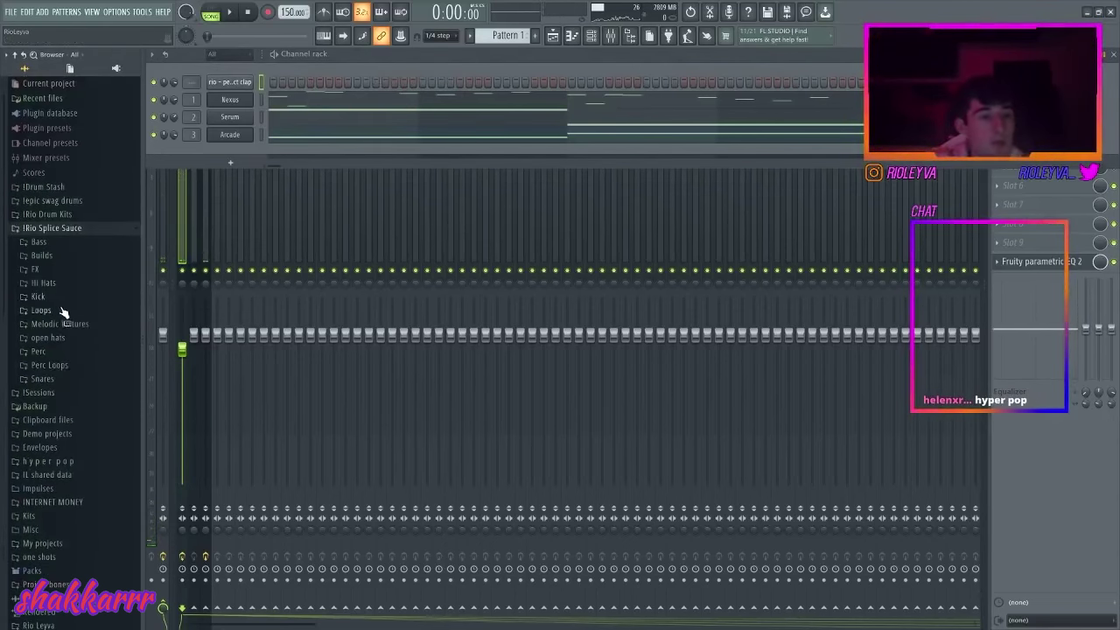
pyautogui.scroll(-2, 58, 355)
pyautogui.click(54, 306)
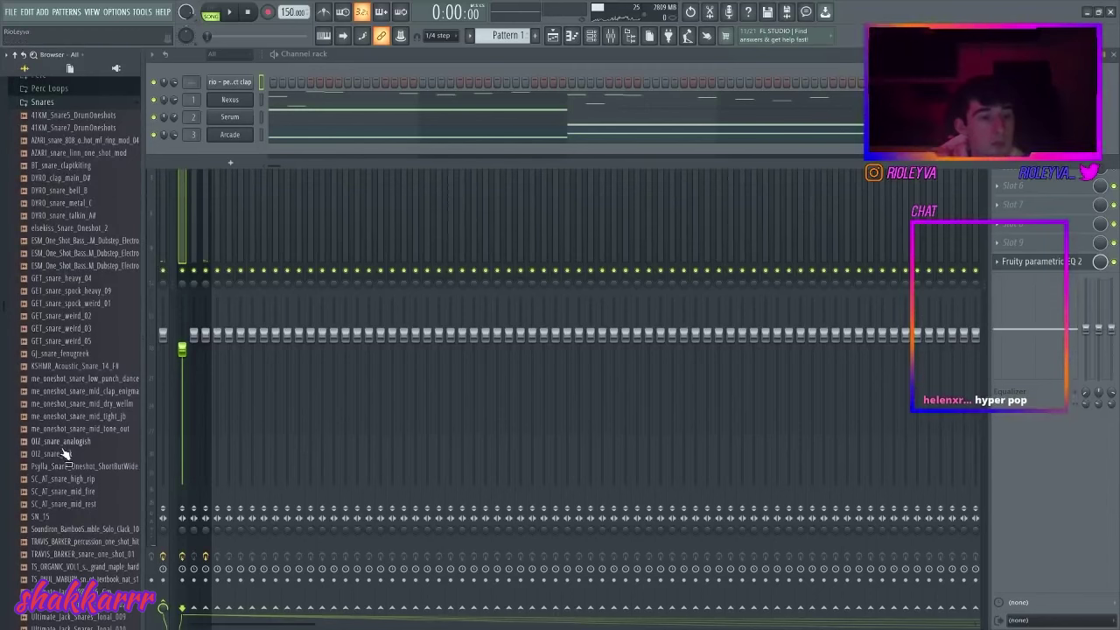
pyautogui.click(57, 467)
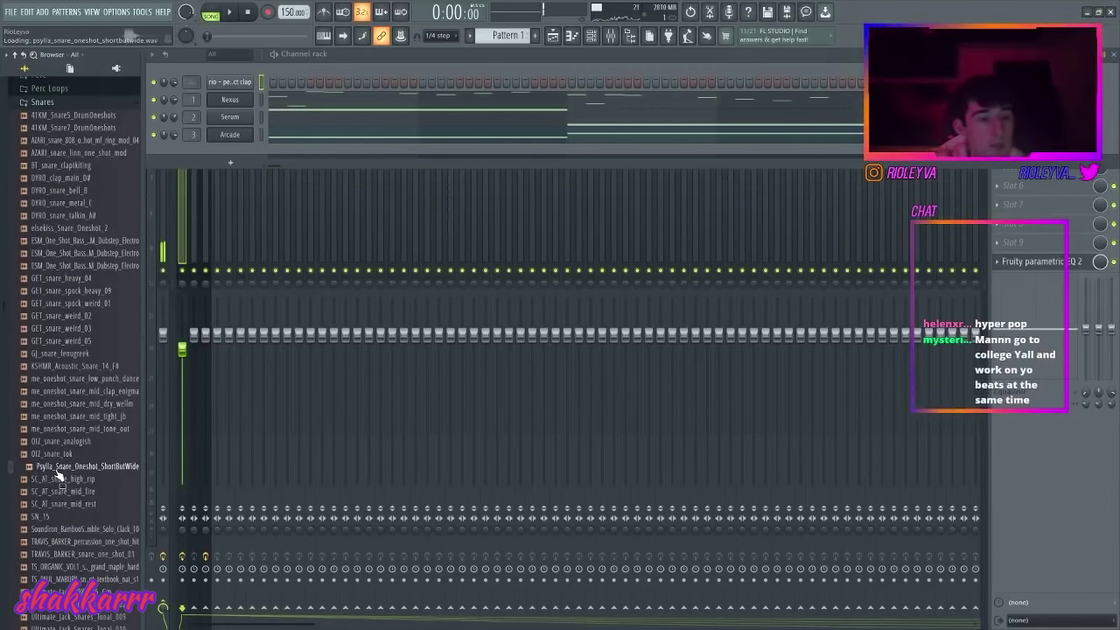
pyautogui.moveTo(162, 396); pyautogui.dragTo(232, 82)
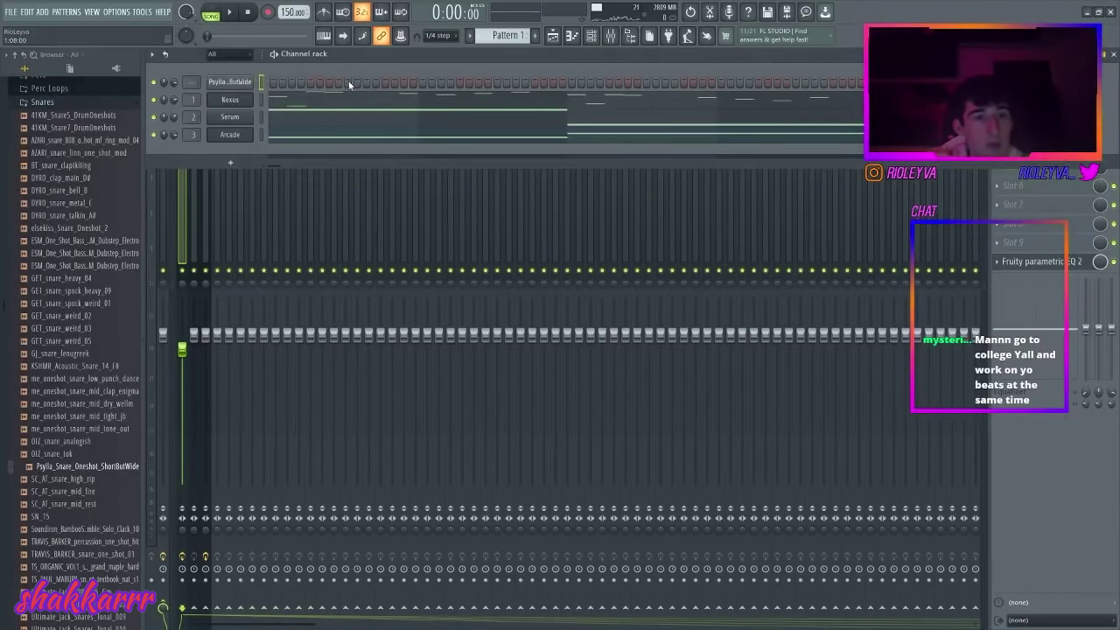
pyautogui.click(245, 85)
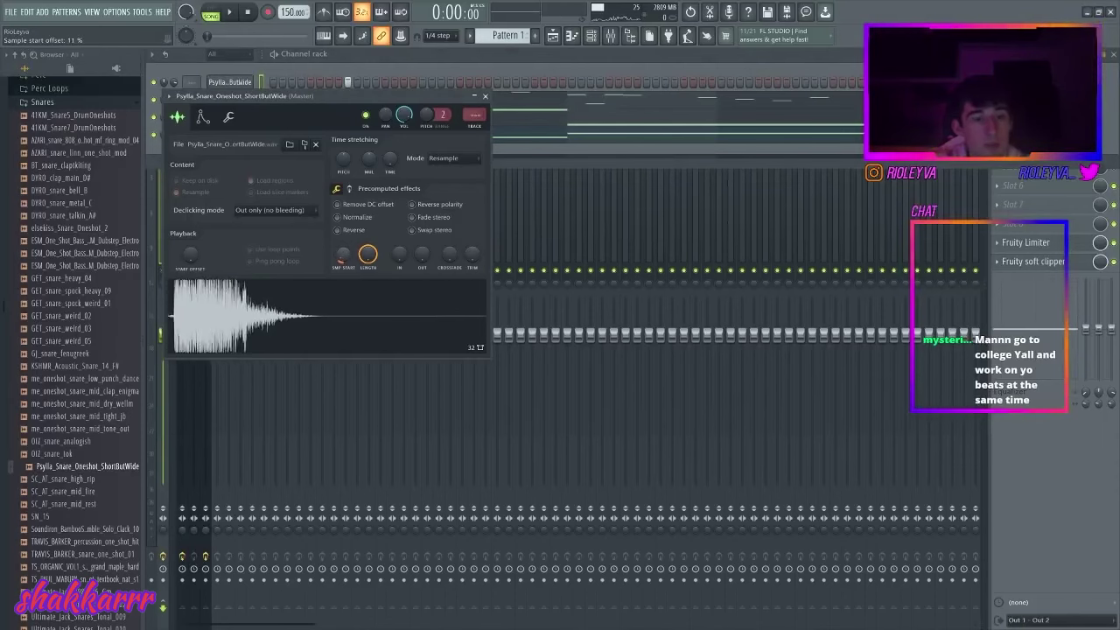
pyautogui.press('space')
# - Repeat the snare hit once per bar across all eight bars in the piano roll
pyautogui.rightClick(233, 83)
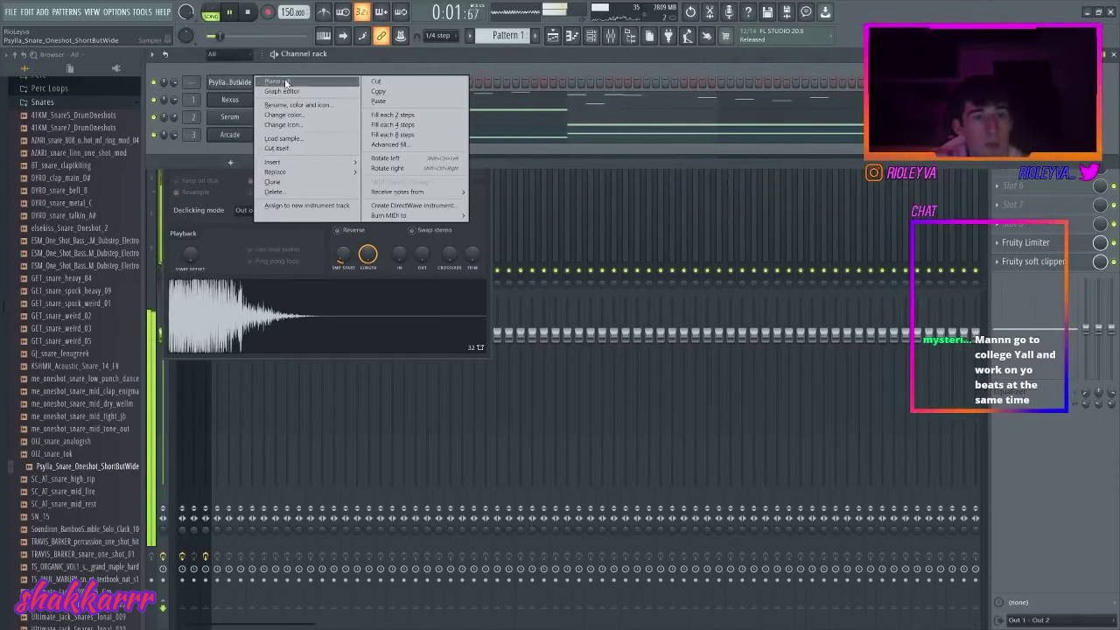
pyautogui.click(283, 83)
pyautogui.hotkey('ctrl', 'b')
pyautogui.hotkey('ctrl', 'b')
pyautogui.hotkey('ctrl', 'b')
pyautogui.hotkey('ctrl', 'b')
pyautogui.hotkey('ctrl', 'b')
pyautogui.hotkey('ctrl', 'b')
pyautogui.hotkey('ctrl', 'b')
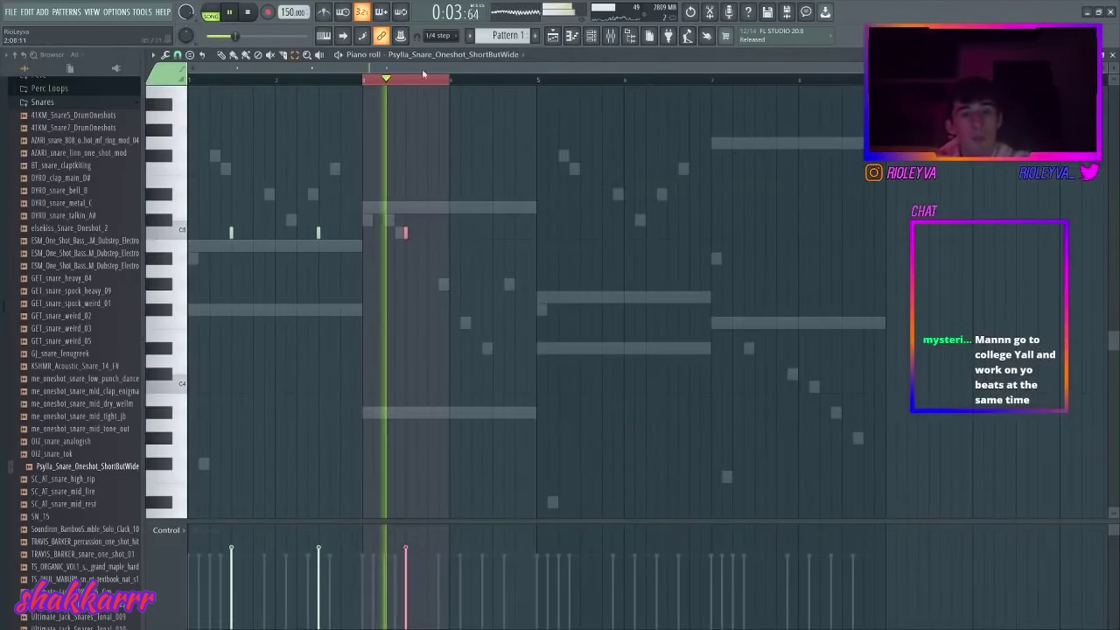
pyautogui.hotkey('ctrl', 'd')
pyautogui.press('space')
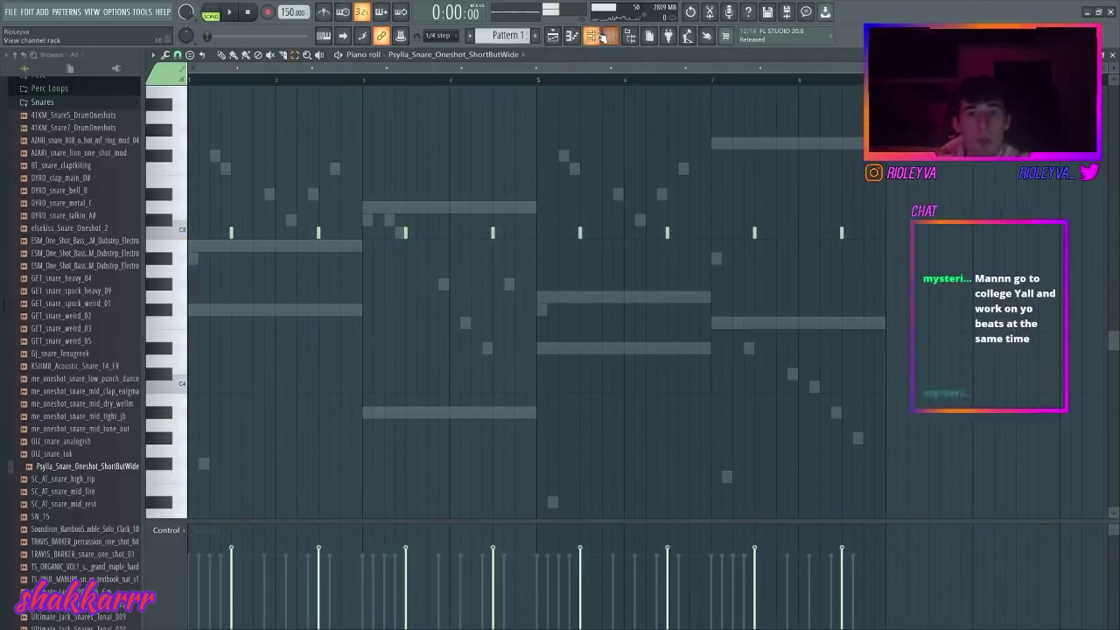
# - Route the snare channel to mixer track 8 and play the beat briefly
pyautogui.click(592, 36)
pyautogui.click(611, 35)
pyautogui.click(265, 214)
pyautogui.hotkey('ctrl', 'l')
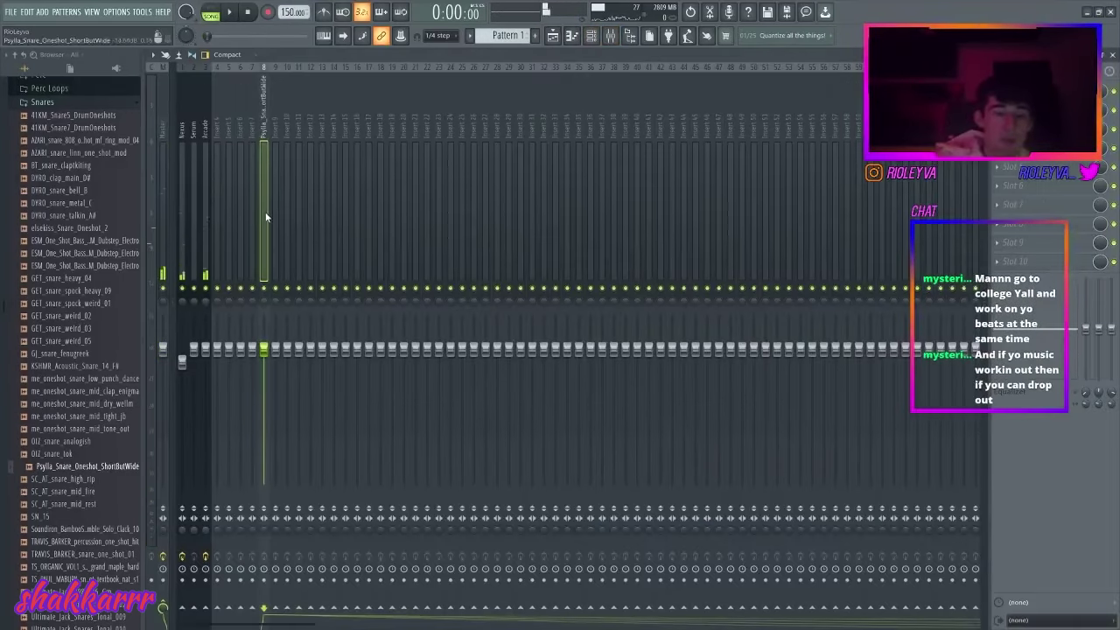
pyautogui.press('space')
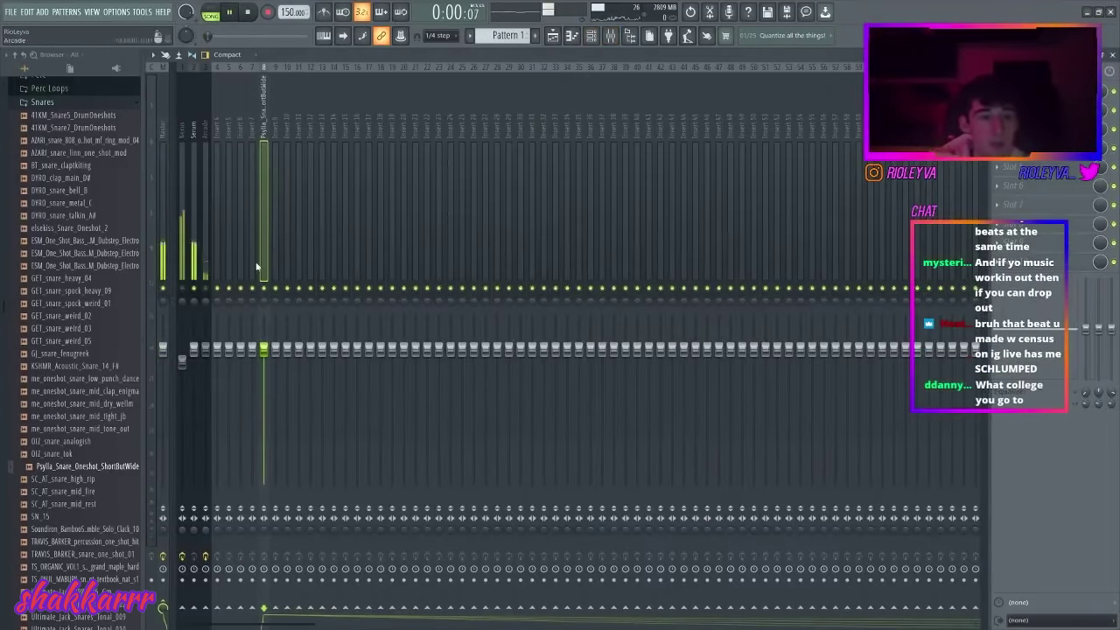
pyautogui.press('space')
# - Add Fruity Reeverb 2 to the snare's mixer track and create an automation clip for its wet level
pyautogui.click(998, 91)
pyautogui.moveTo(1008, 125)
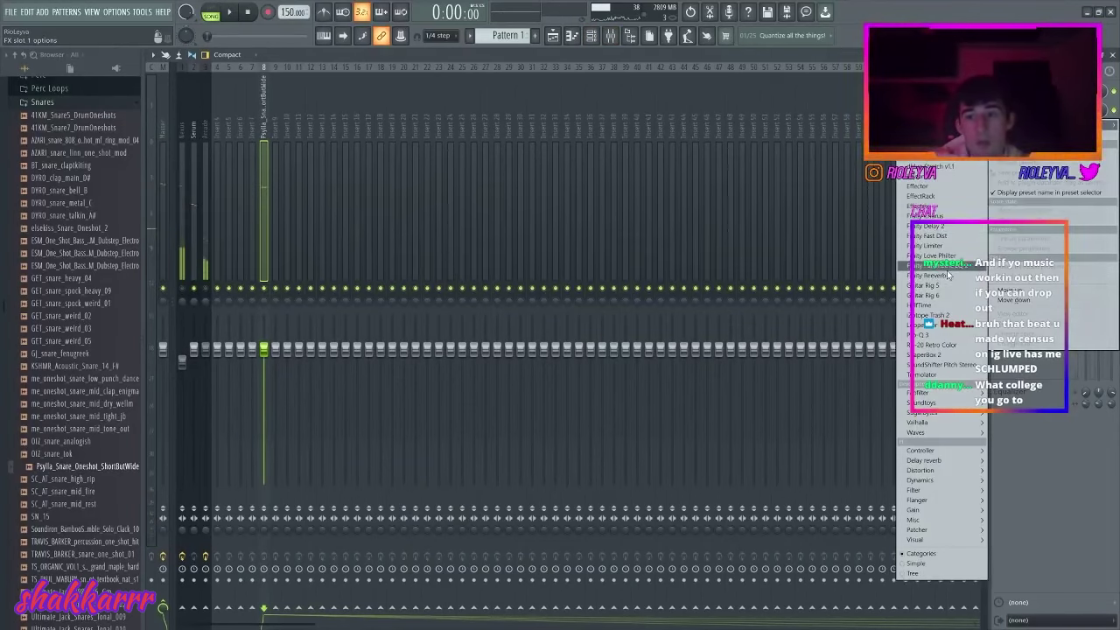
pyautogui.click(948, 275)
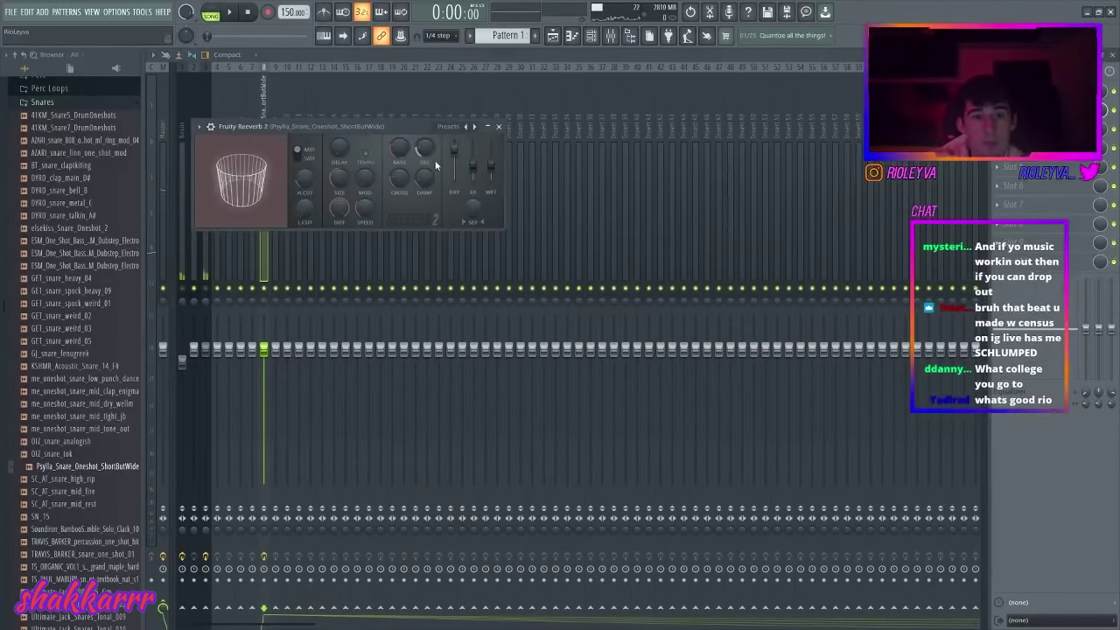
pyautogui.rightClick(470, 216)
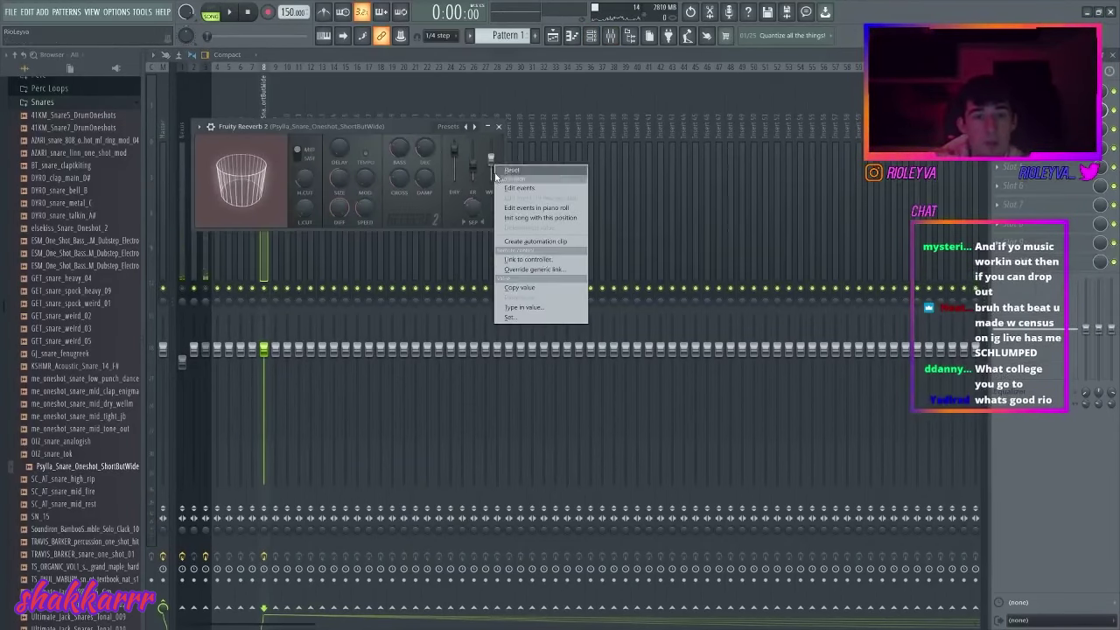
pyautogui.click(534, 245)
# - In the playlist, drop the wet-level automation's start to minimum, hold it to bar 1 step 9, and raise it at bar 2
pyautogui.click(560, 42)
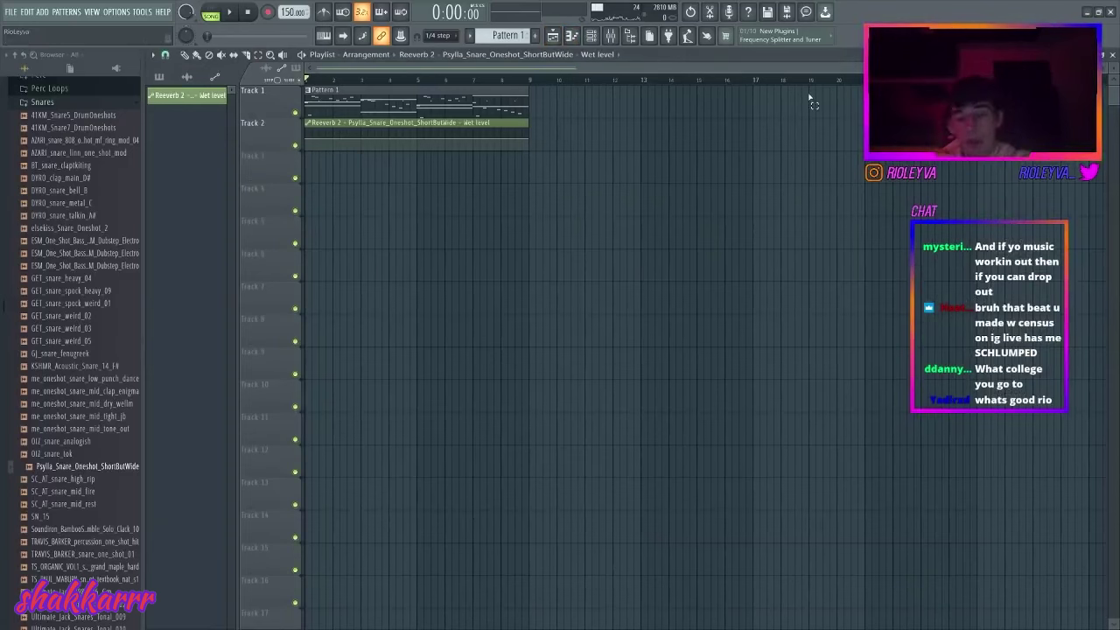
pyautogui.scroll(5, 462, 113)
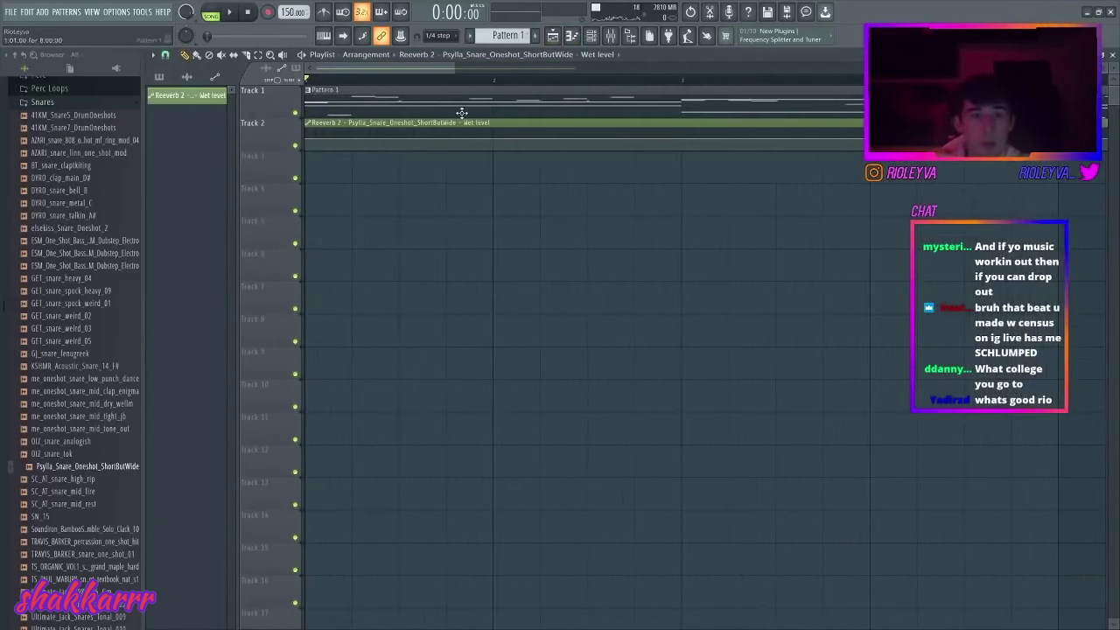
pyautogui.moveTo(306, 141); pyautogui.dragTo(307, 154)
pyautogui.rightClick(400, 150)
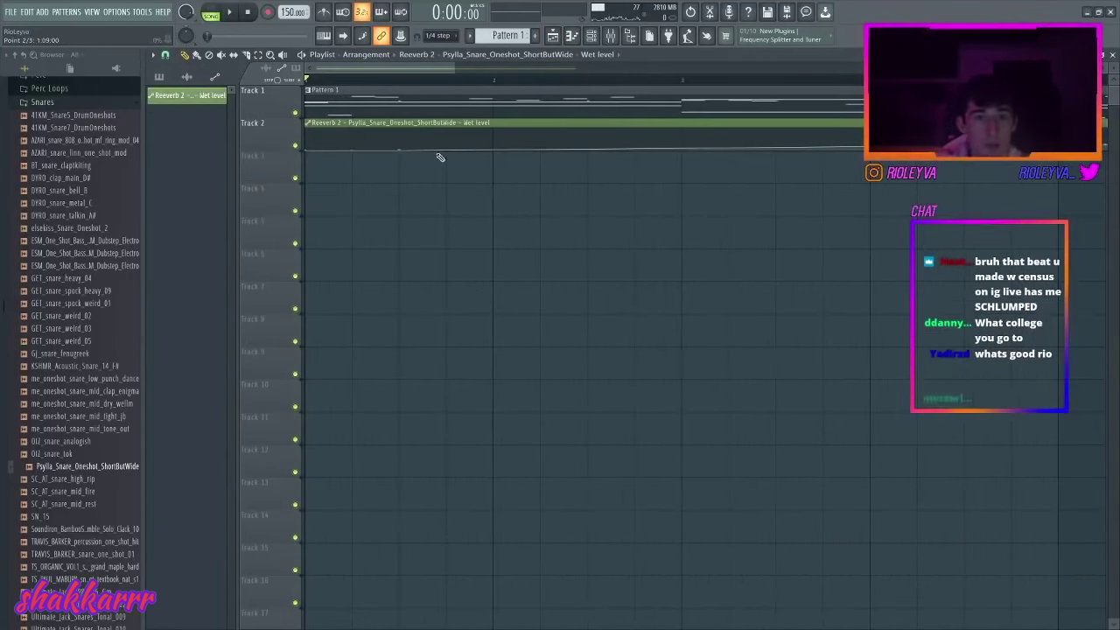
pyautogui.rightClick(495, 135)
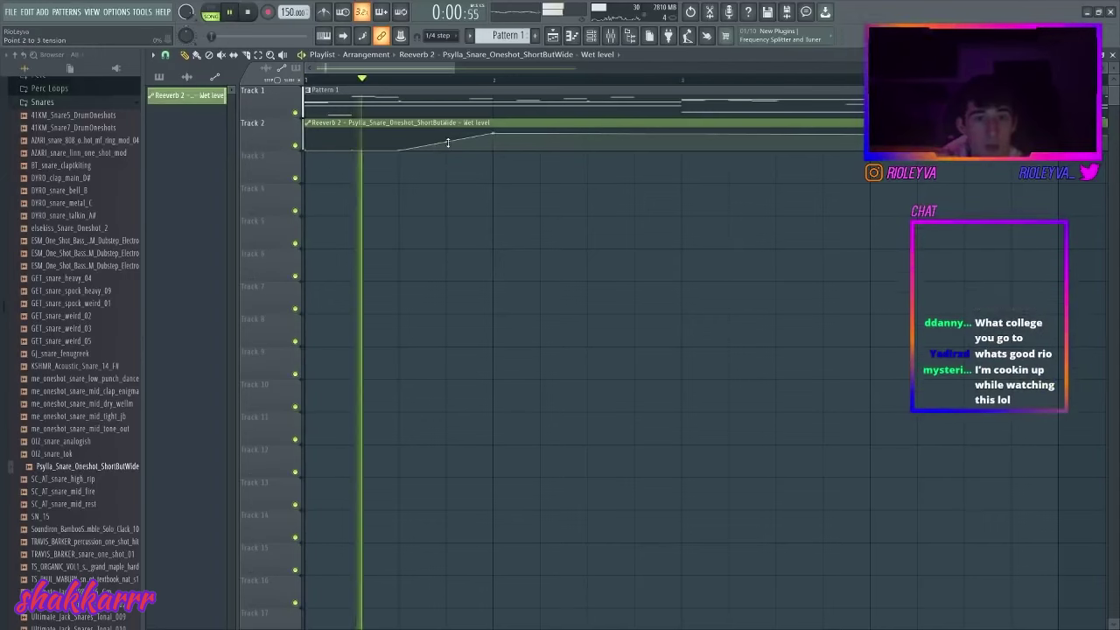
# - Move the automation's peak point to bar 1 step 13 at about 71% and bend the rise into a curve
pyautogui.press('space')
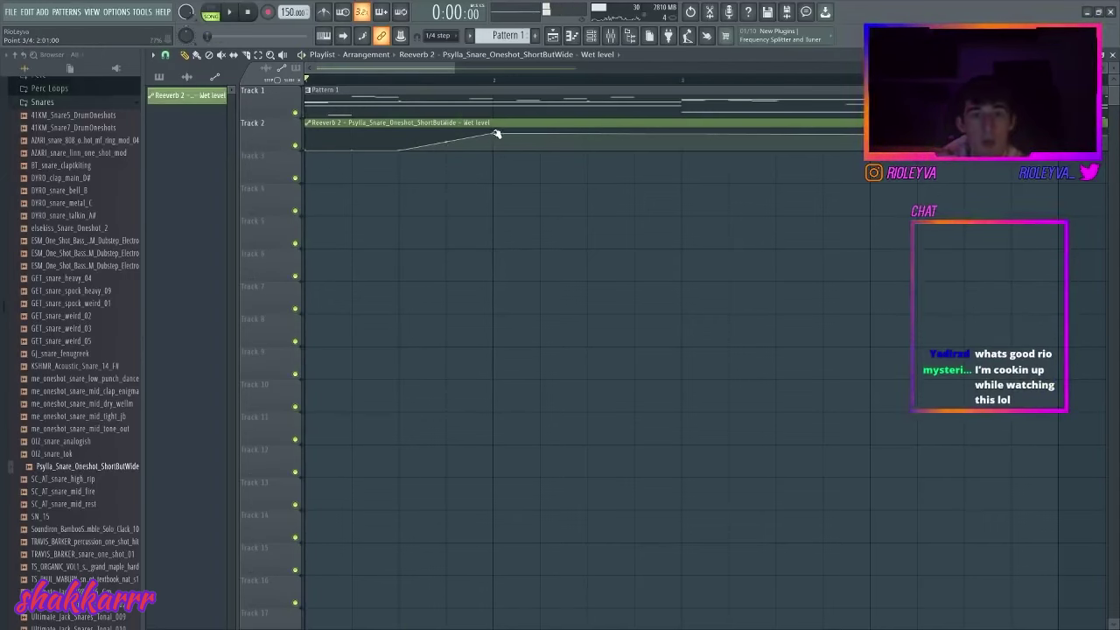
pyautogui.press('space')
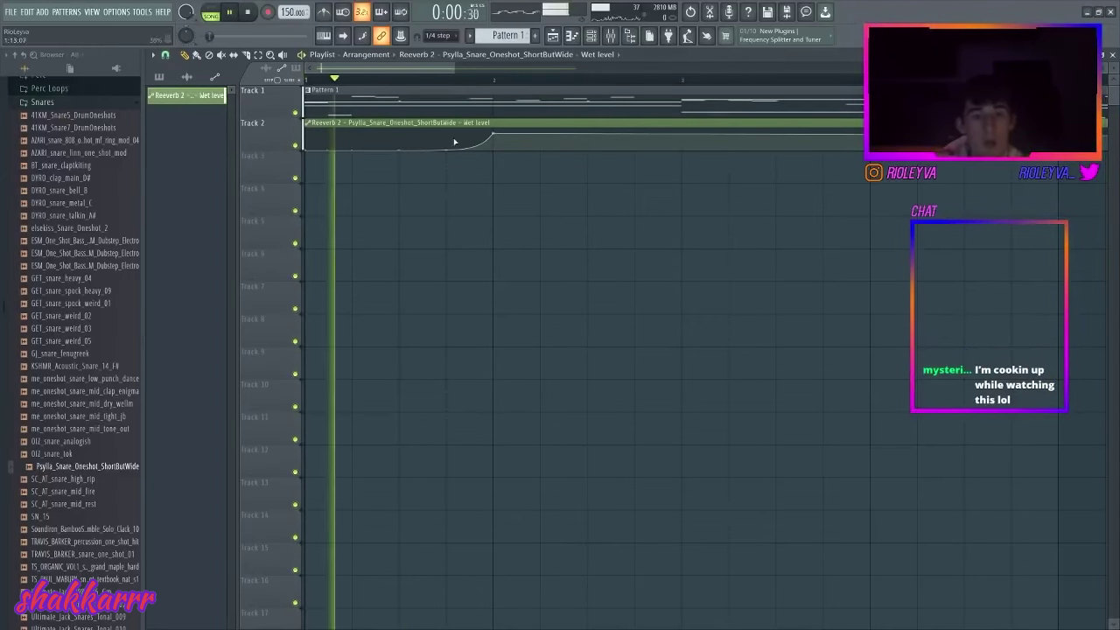
pyautogui.press('space')
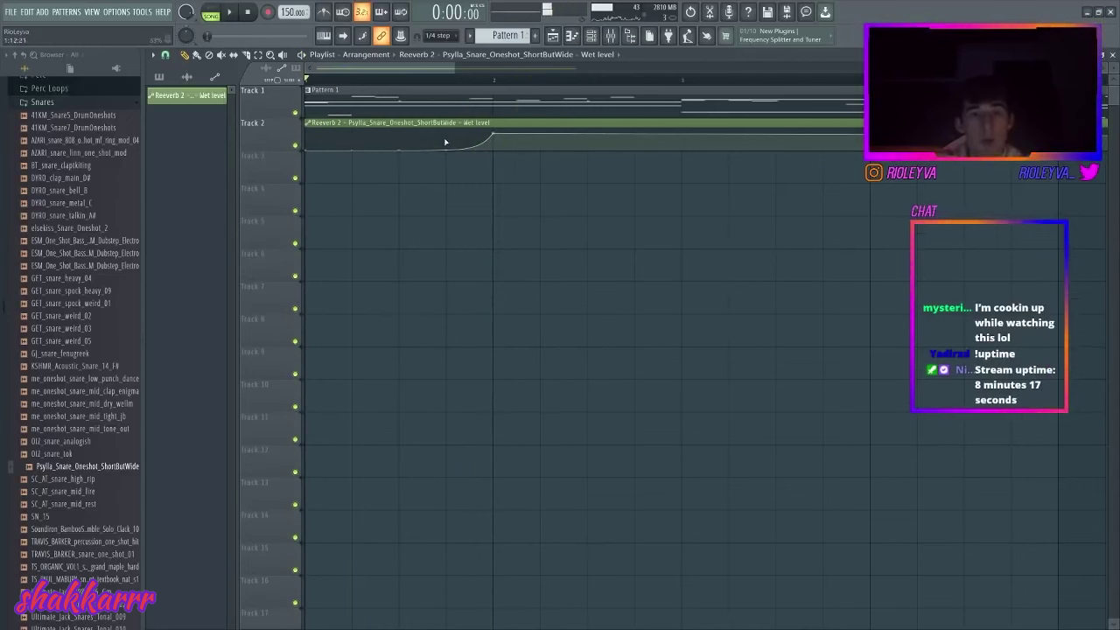
pyautogui.press('space')
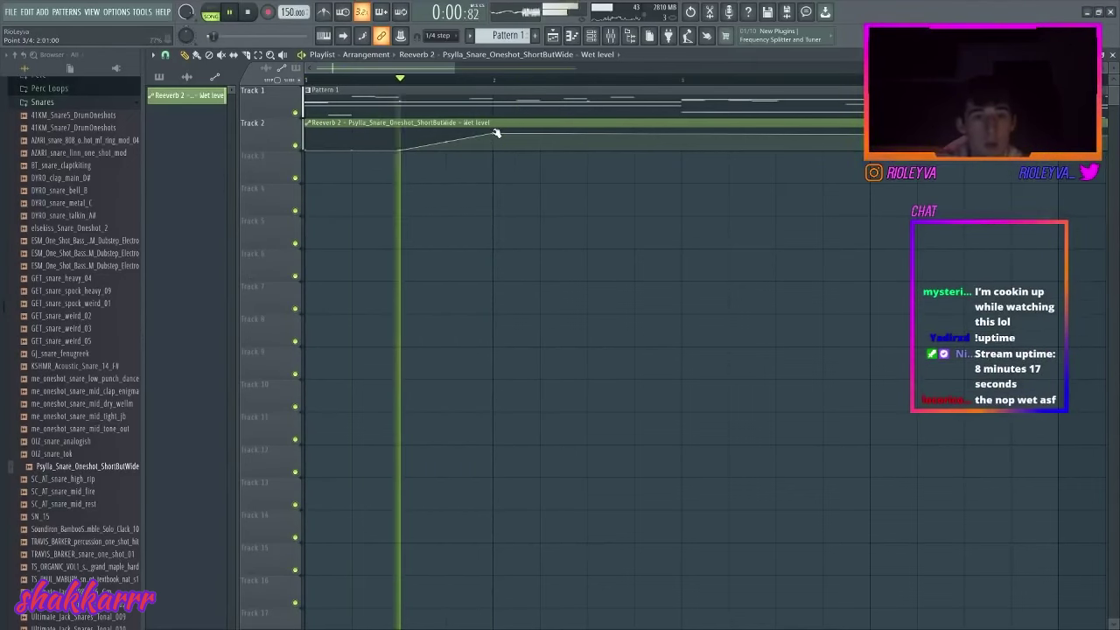
pyautogui.press('space')
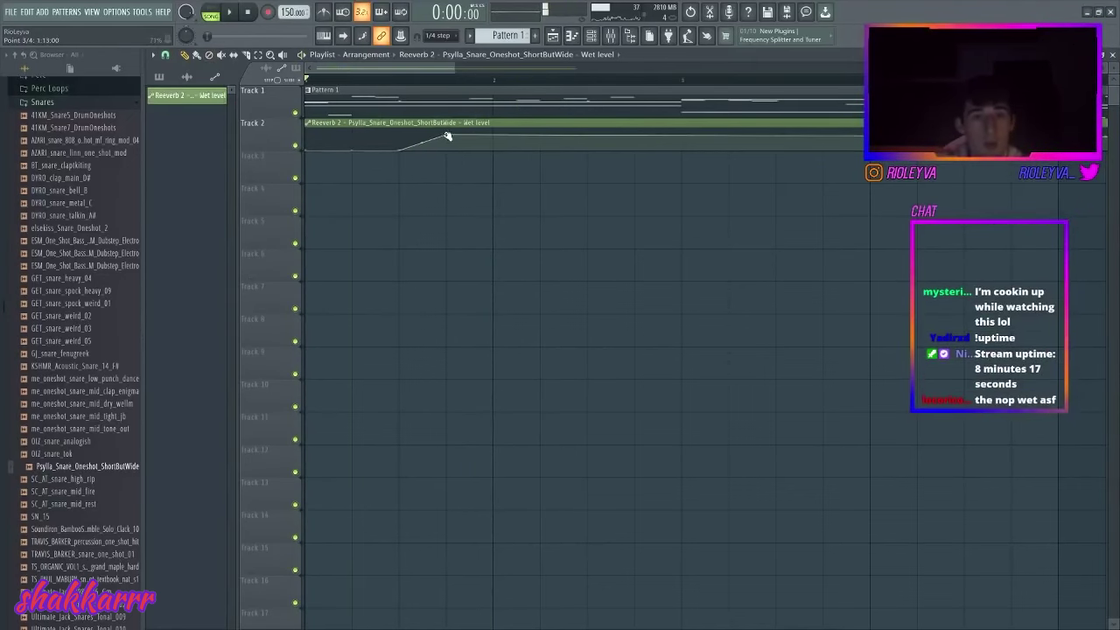
pyautogui.press('space')
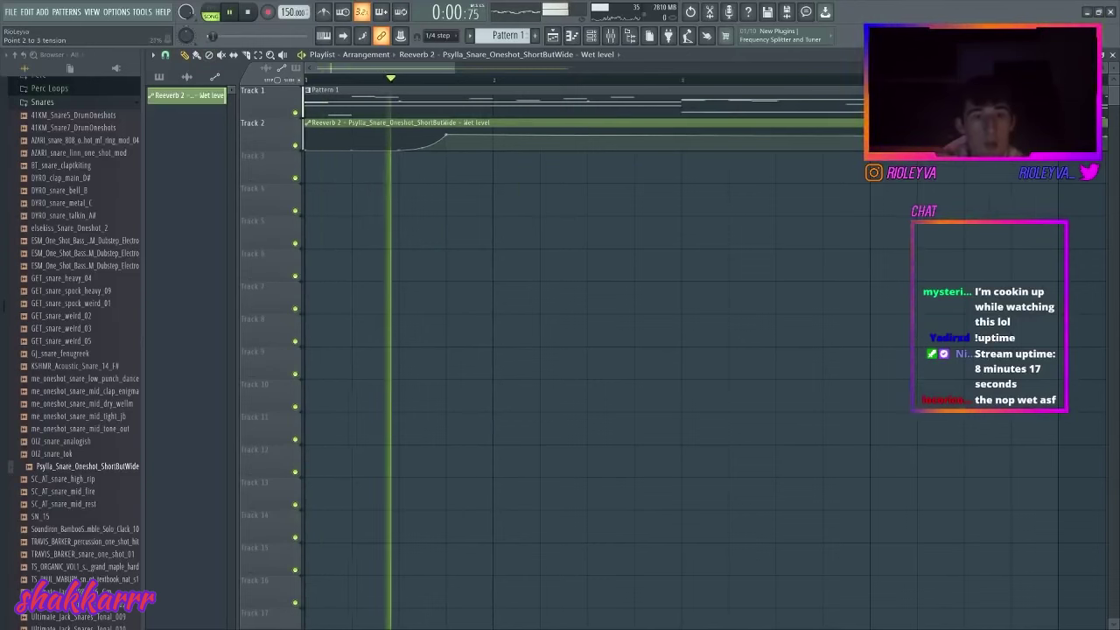
# - With the playlist snap at 1/2 beat, hold the wet level to bar 2 step 9 and drop it to minimum by step 13
pyautogui.click(163, 54)
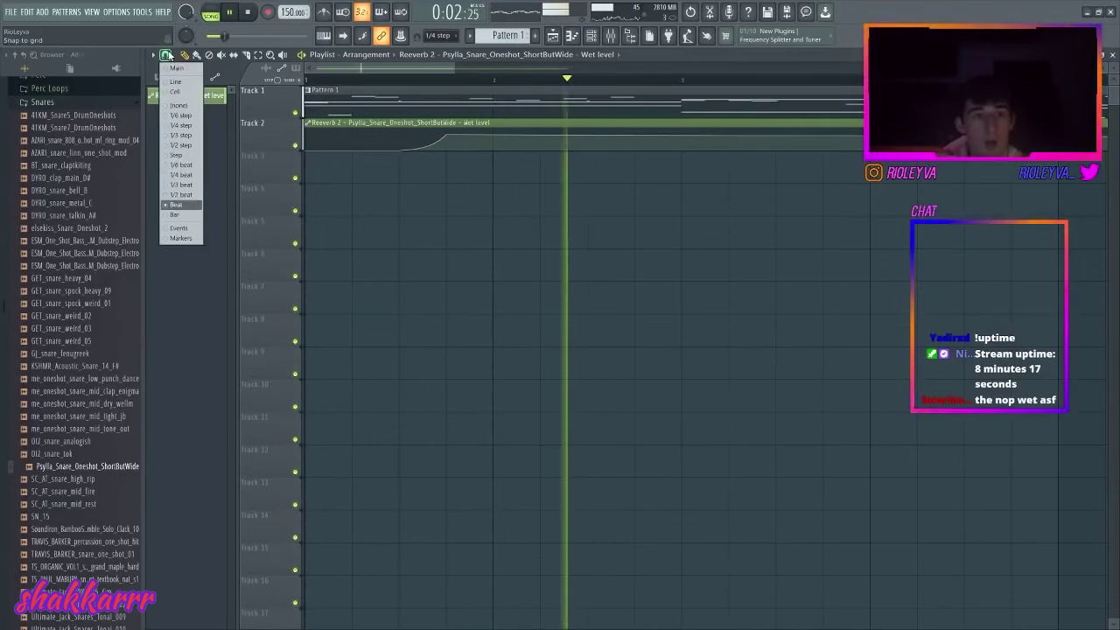
pyautogui.click(191, 195)
pyautogui.press('space')
pyautogui.press('space')
pyautogui.rightClick(640, 138)
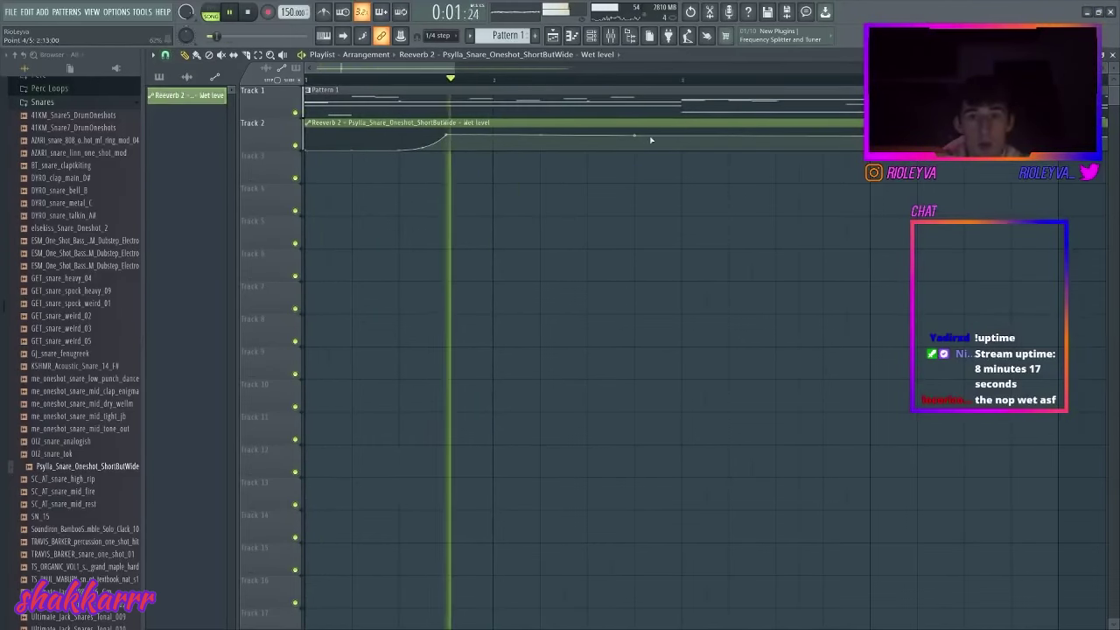
pyautogui.rightClick(684, 146)
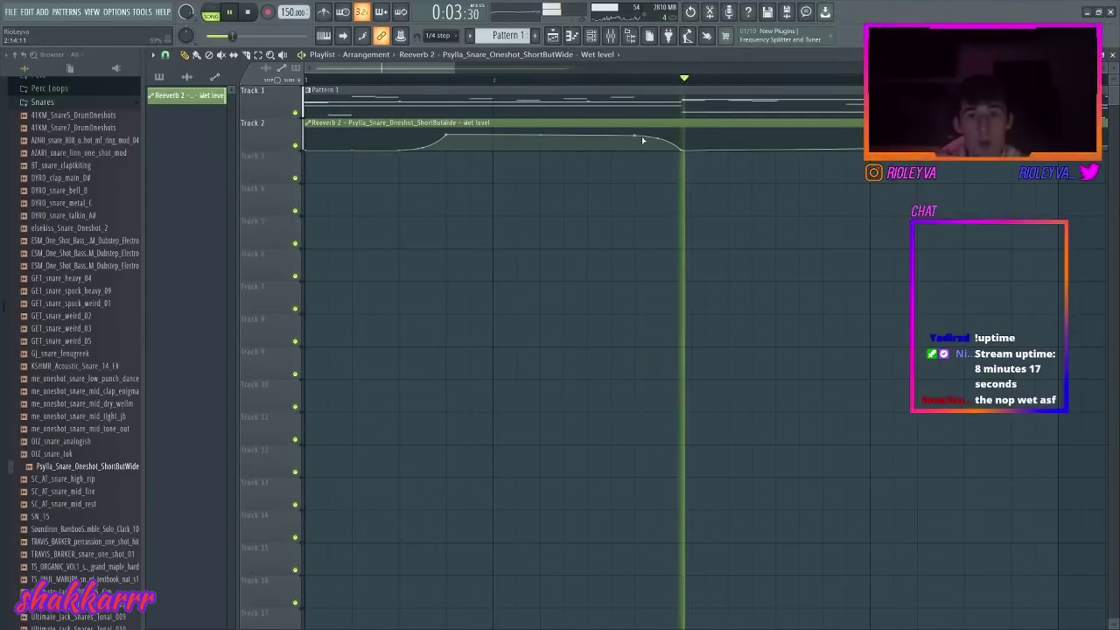
pyautogui.moveTo(634, 137); pyautogui.dragTo(593, 136)
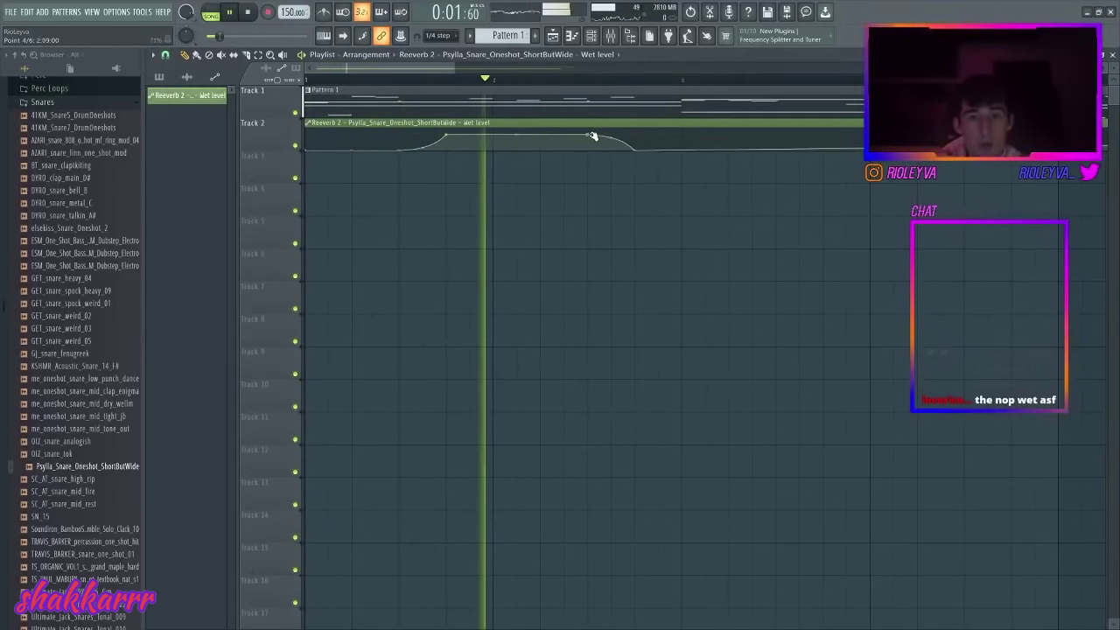
pyautogui.press('space')
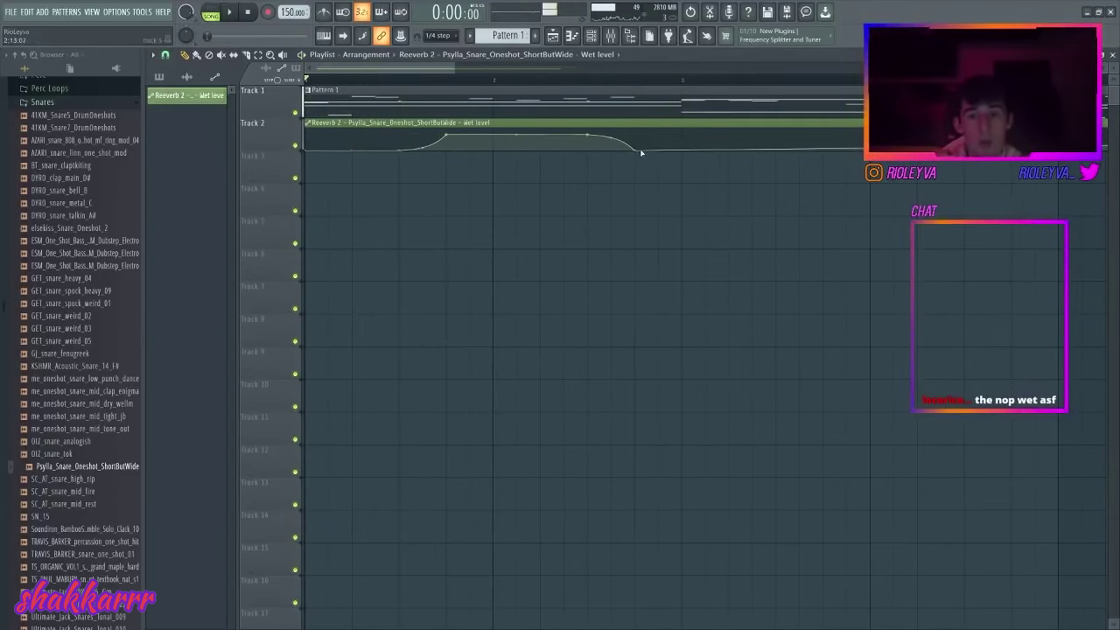
# - Keep the wet level at minimum up to bar 3, reshape the falling curve, and end the automation clip at bar 3
pyautogui.click(683, 137)
pyautogui.press('space')
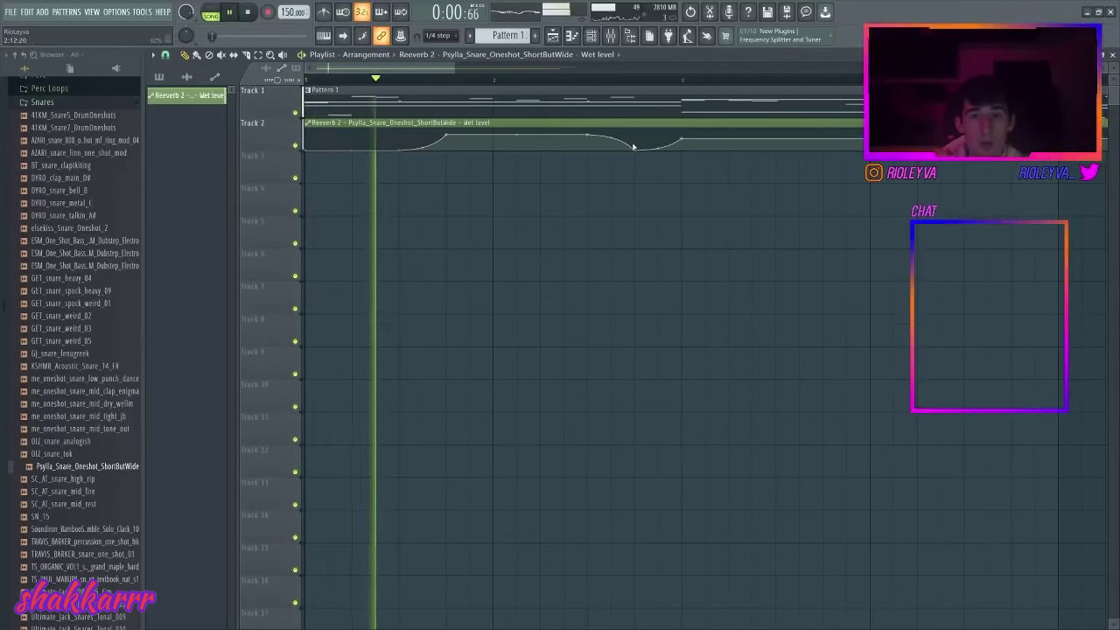
pyautogui.rightClick(682, 140)
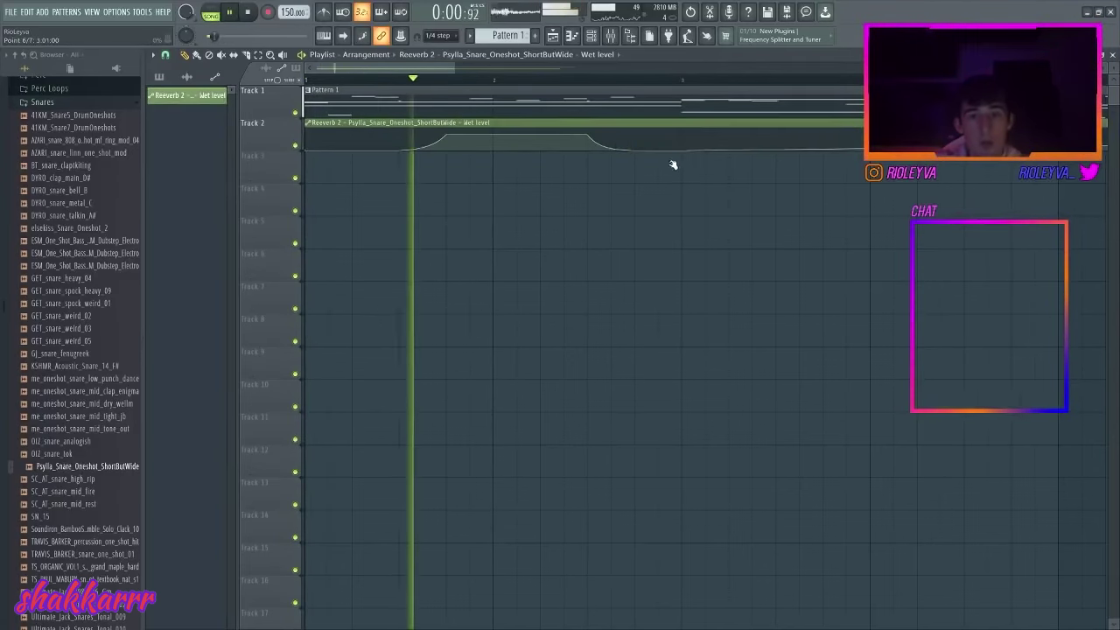
pyautogui.scroll(-4, 652, 96)
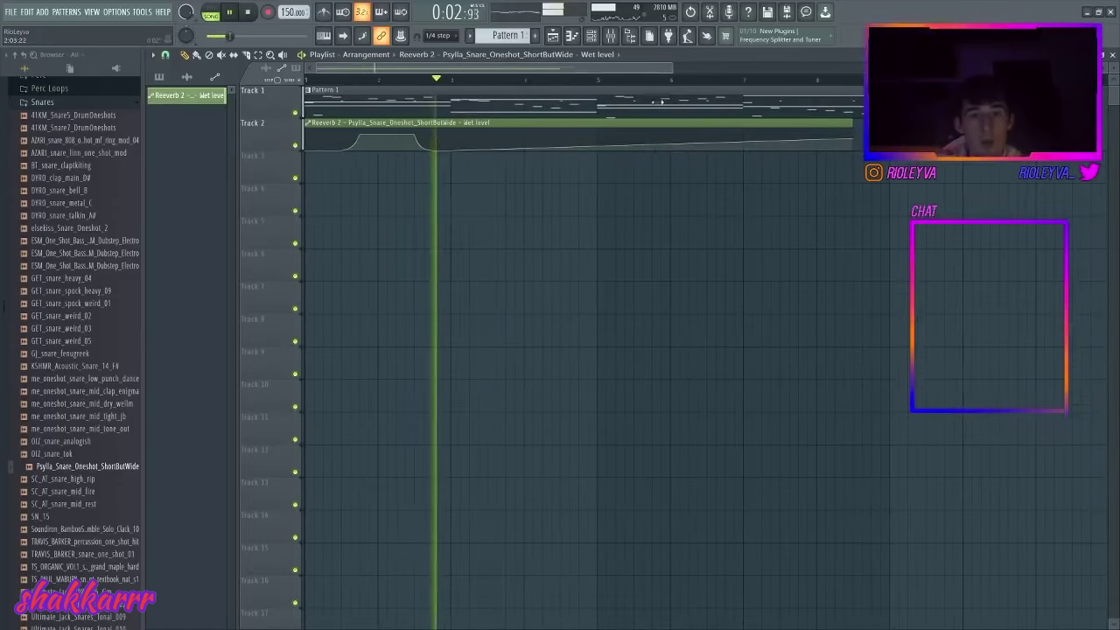
pyautogui.press('space')
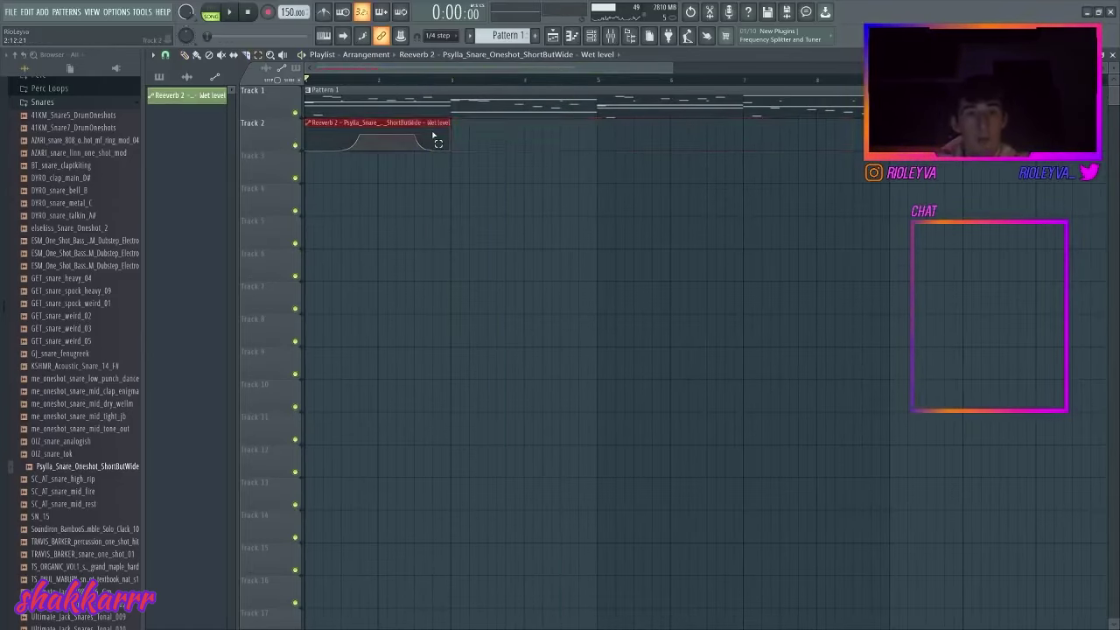
# - Browse the drum folders alongside the channel rack and open the !Rio Leyva - 10k Drumkit folder
pyautogui.click(597, 36)
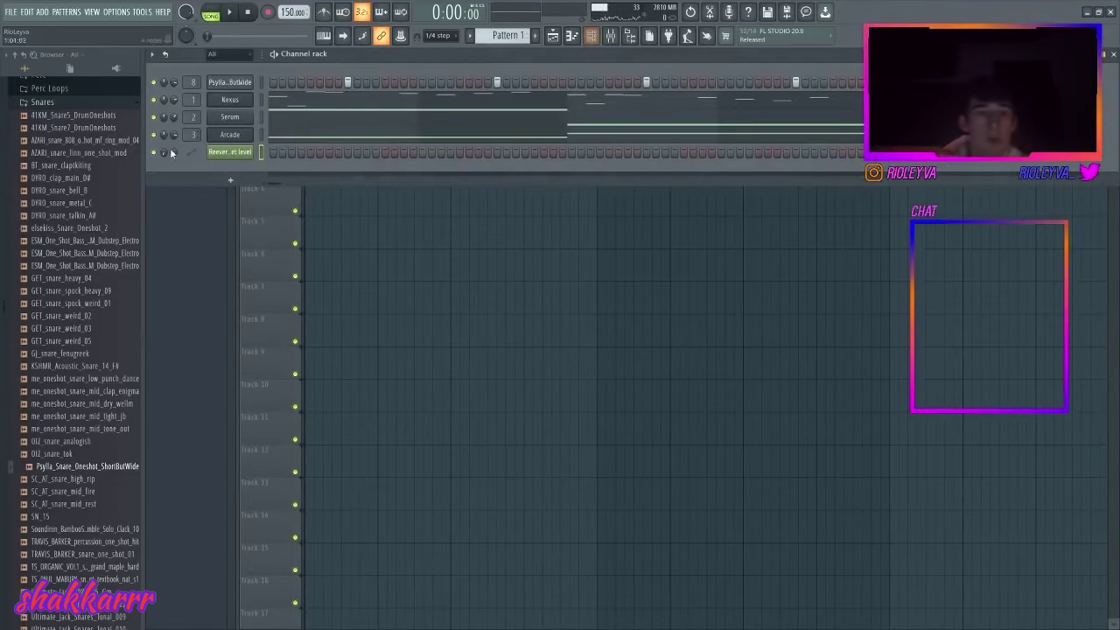
pyautogui.scroll(6, 56, 174)
pyautogui.click(53, 187)
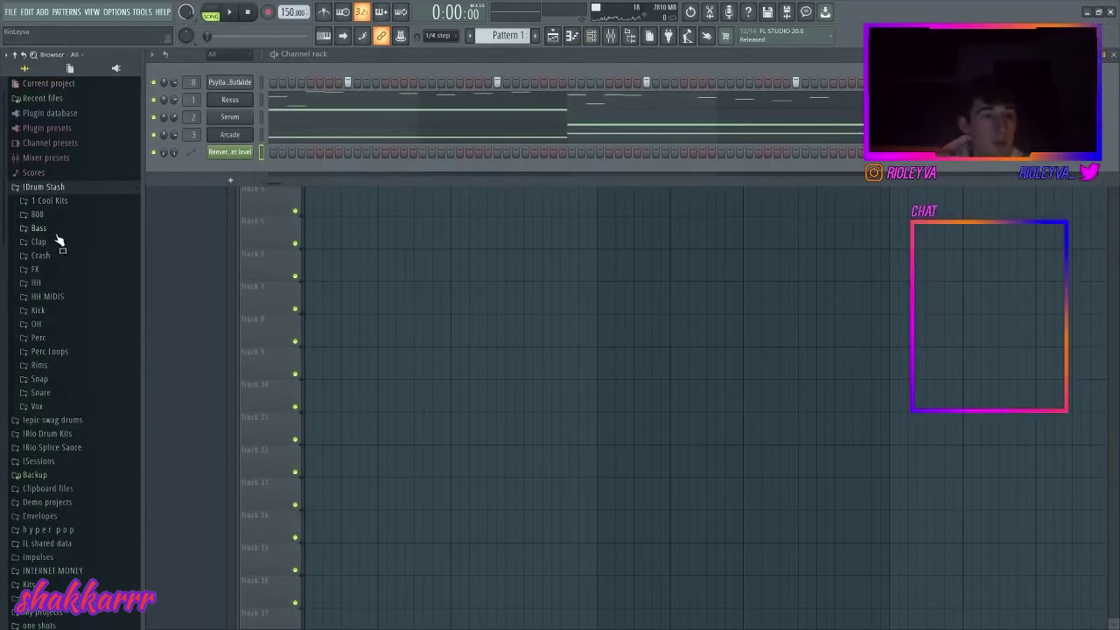
pyautogui.click(57, 287)
pyautogui.scroll(2, 49, 169)
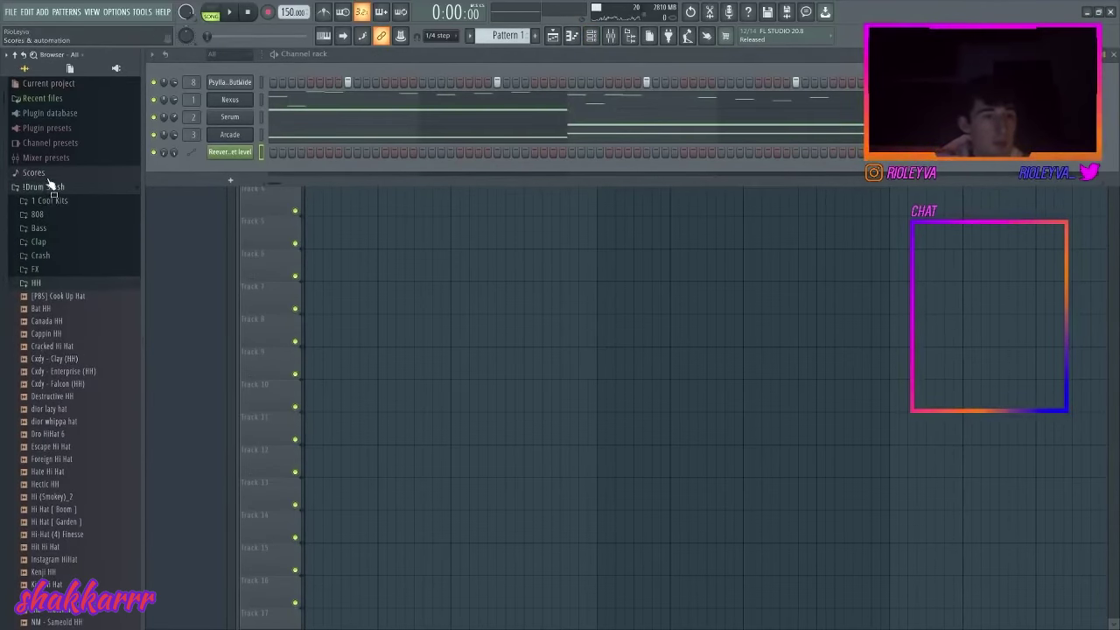
pyautogui.click(46, 176)
pyautogui.click(46, 176)
pyautogui.click(63, 216)
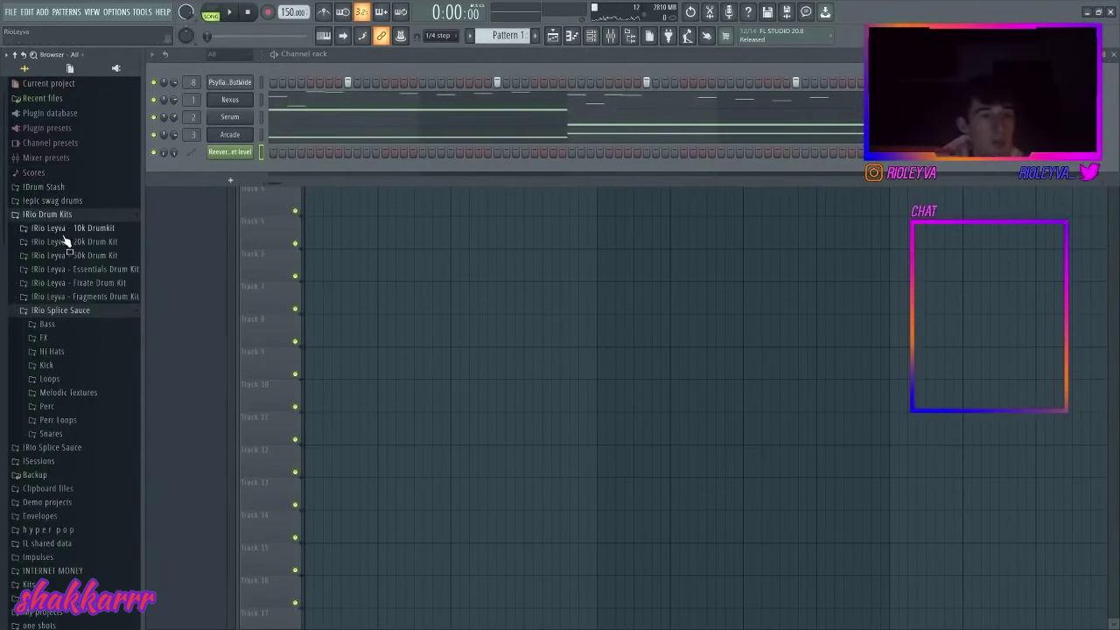
pyautogui.click(66, 229)
# - Load the rio - hit hi hat sample as a new channel and fill every 2 steps with hits
pyautogui.moveTo(293, 165); pyautogui.dragTo(243, 168)
pyautogui.rightClick(249, 170)
pyautogui.click(394, 202)
pyautogui.press('space')
pyautogui.press('space')
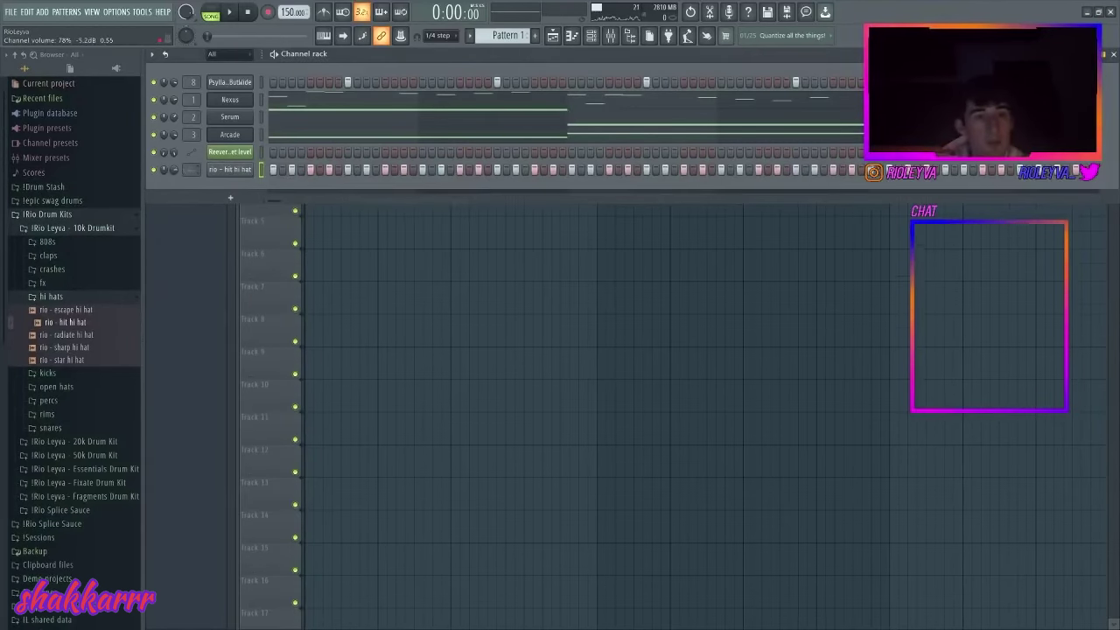
# - Convert the hi-hat pattern to piano roll notes and set the piano roll snap to 1/6 beat
pyautogui.rightClick(229, 171)
pyautogui.click(240, 167)
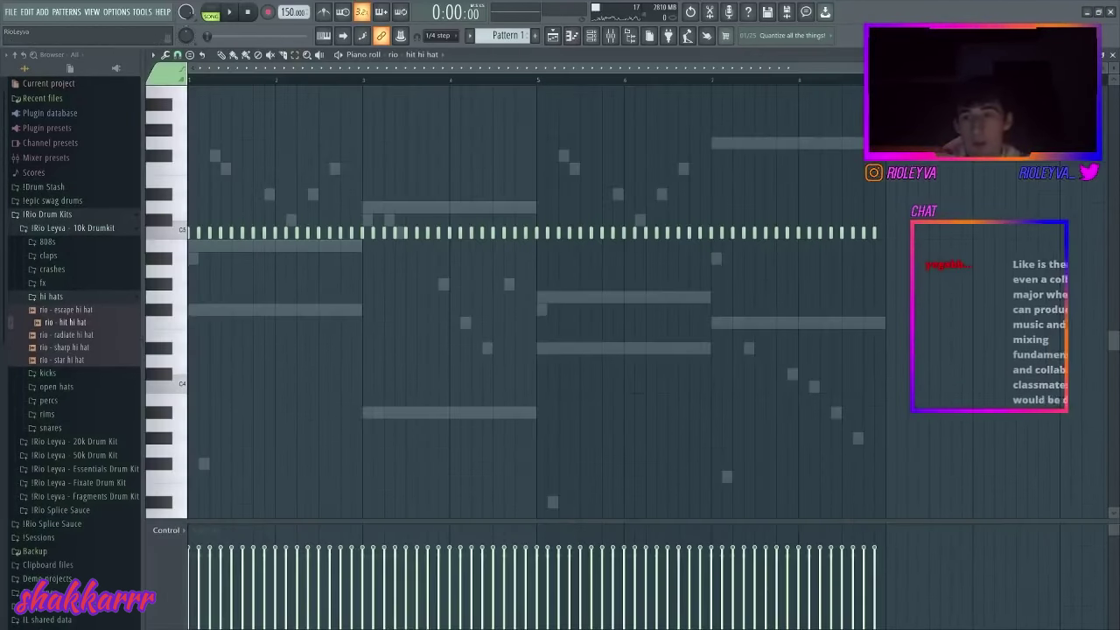
pyautogui.scroll(5, 400, 86)
pyautogui.click(177, 54)
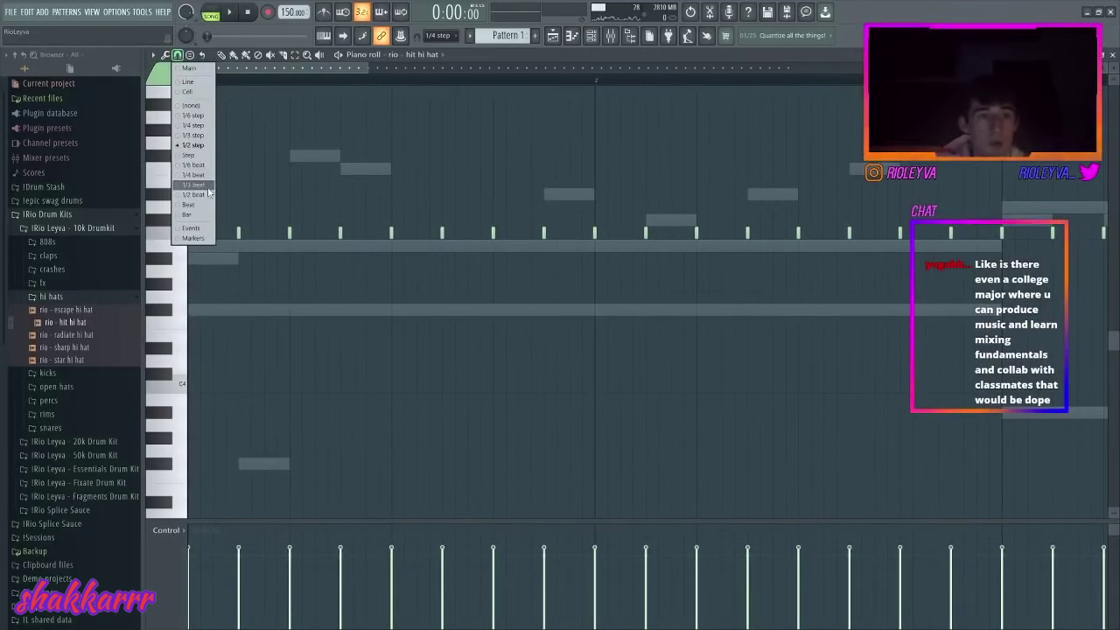
pyautogui.click(196, 167)
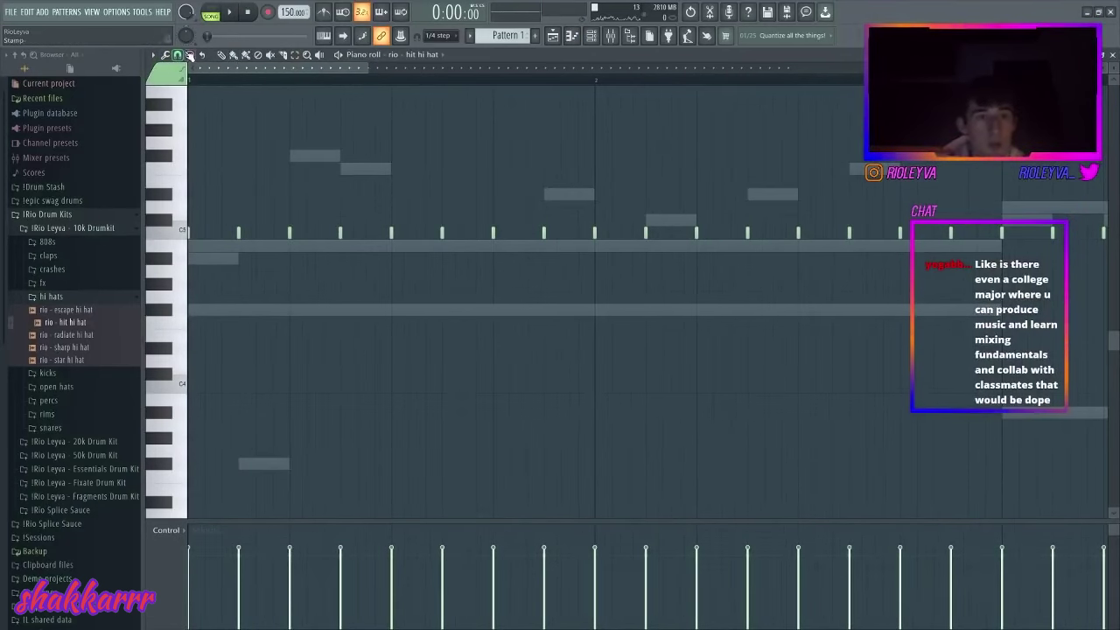
# - Clone the hit hi hat channel and open the accent hat midis folder of the !Rio Leyva - Fixate Drum Kit
pyautogui.click(593, 36)
pyautogui.rightClick(218, 176)
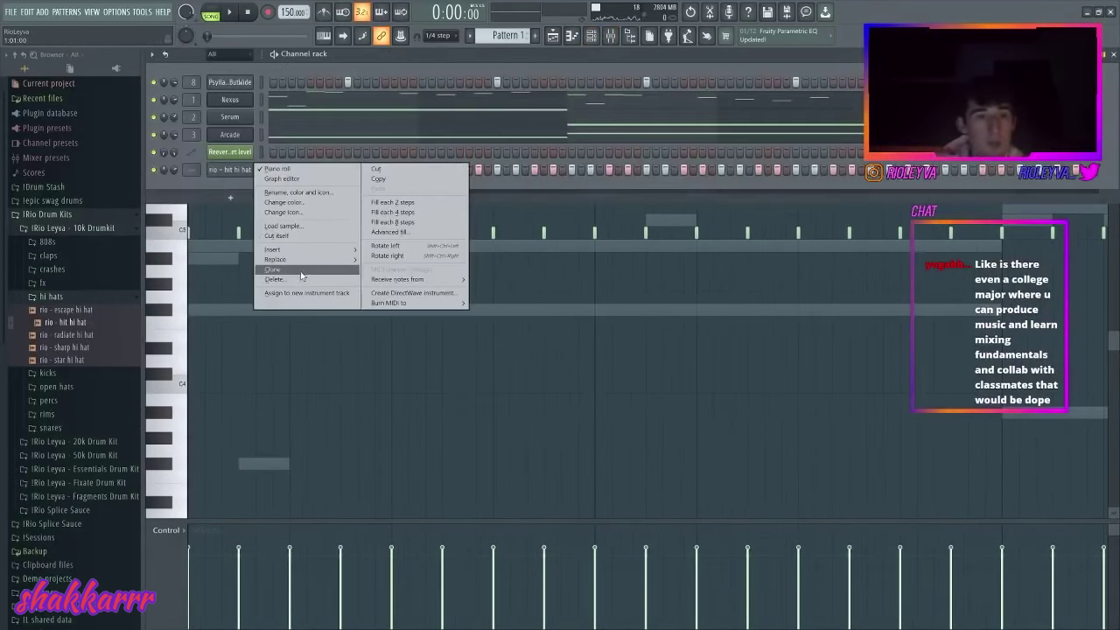
pyautogui.click(302, 273)
pyautogui.scroll(-4, 88, 350)
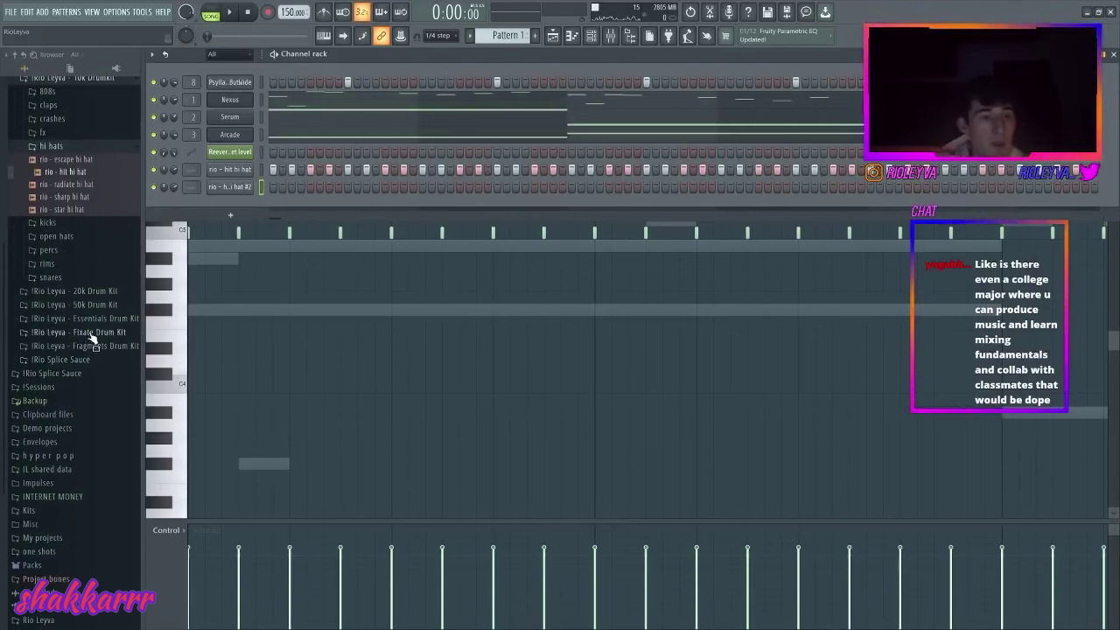
pyautogui.click(88, 333)
pyautogui.click(72, 313)
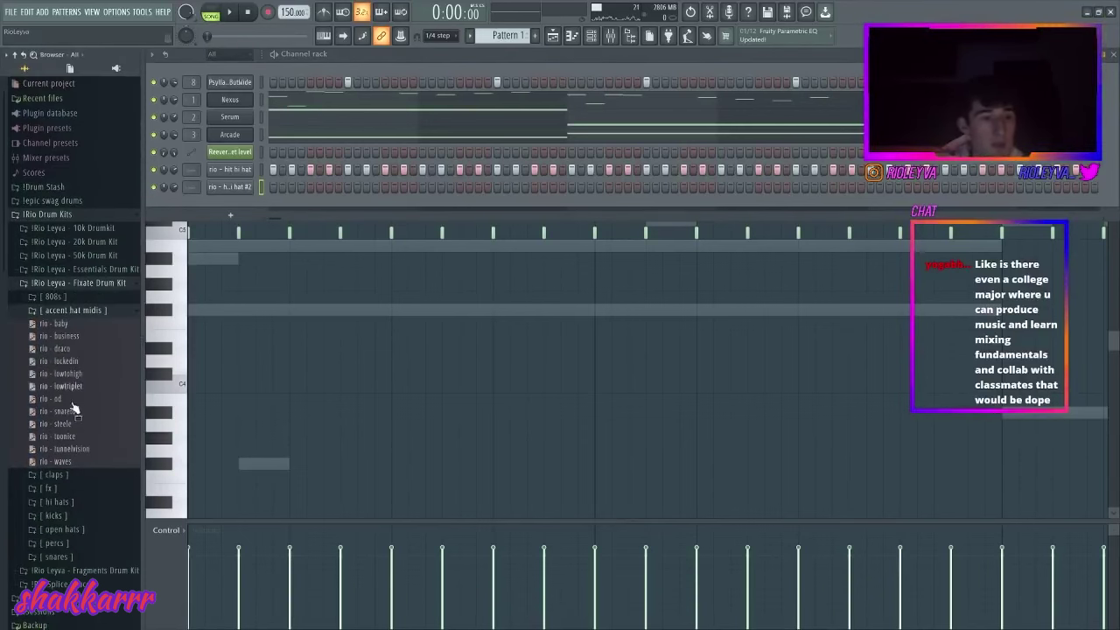
# - Try the rio - steele accent MIDI on the cloned hi-hat during playback, and replace it with rio - toonice
pyautogui.moveTo(179, 264); pyautogui.dragTo(262, 189)
pyautogui.press('space')
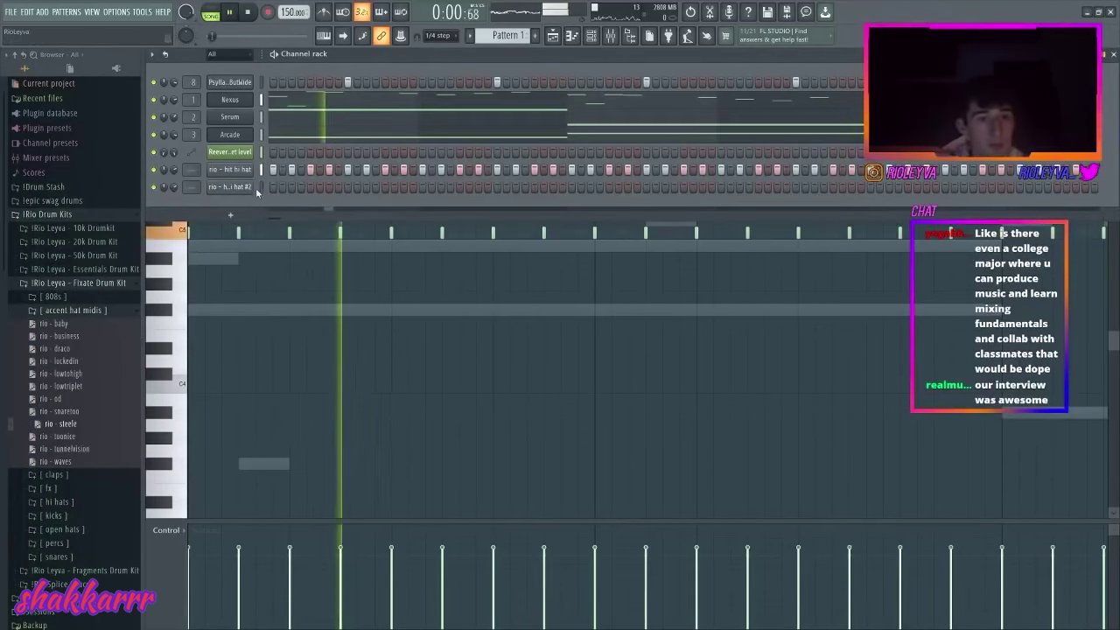
pyautogui.moveTo(65, 432); pyautogui.dragTo(259, 187)
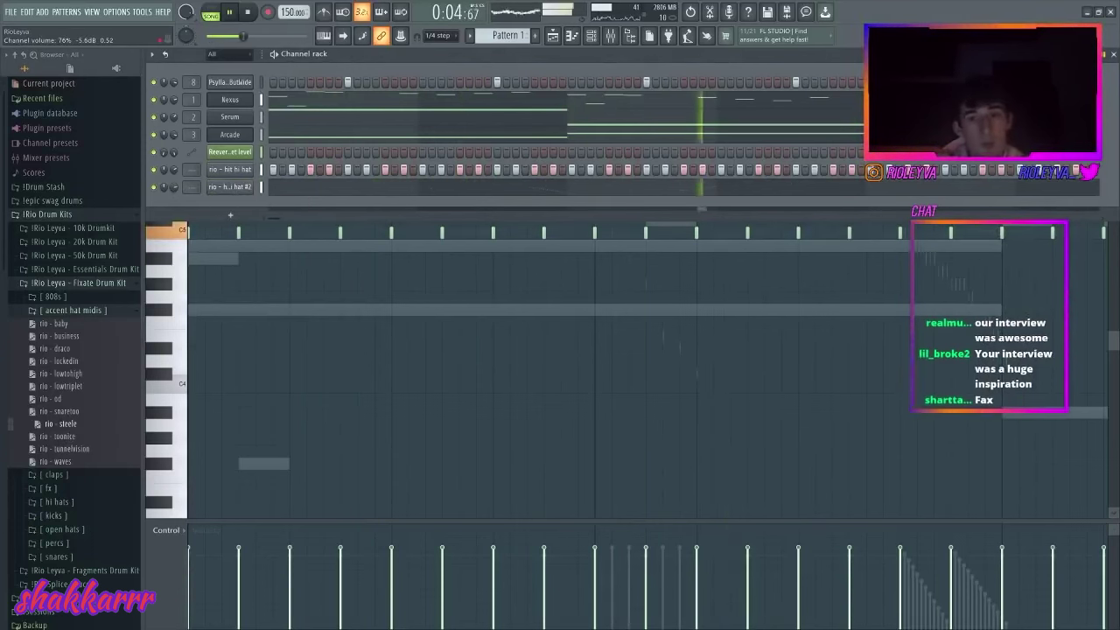
pyautogui.moveTo(59, 436); pyautogui.dragTo(264, 183)
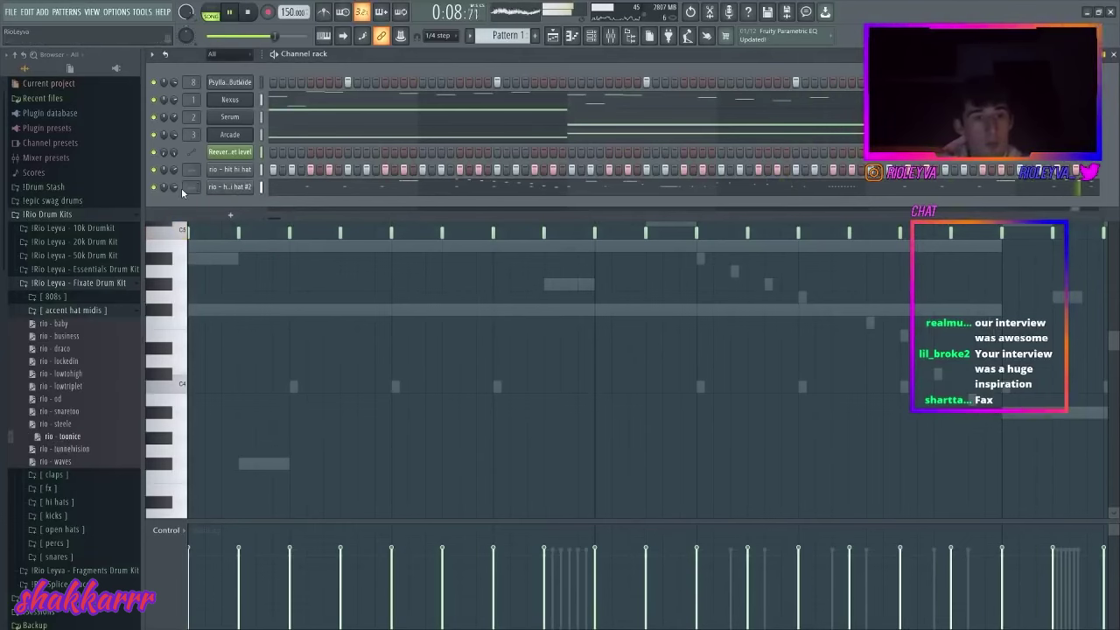
pyautogui.scroll(-5, 110, 394)
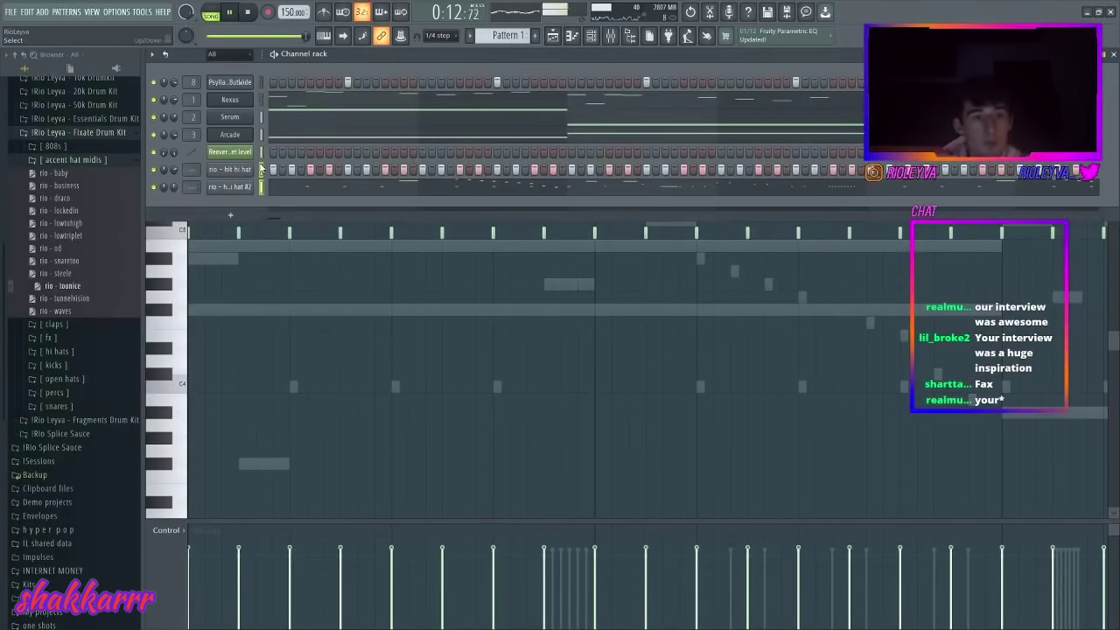
# - Route the two hi-hat channels to mixer tracks 12 and 13
pyautogui.press('F9')
pyautogui.click(302, 223)
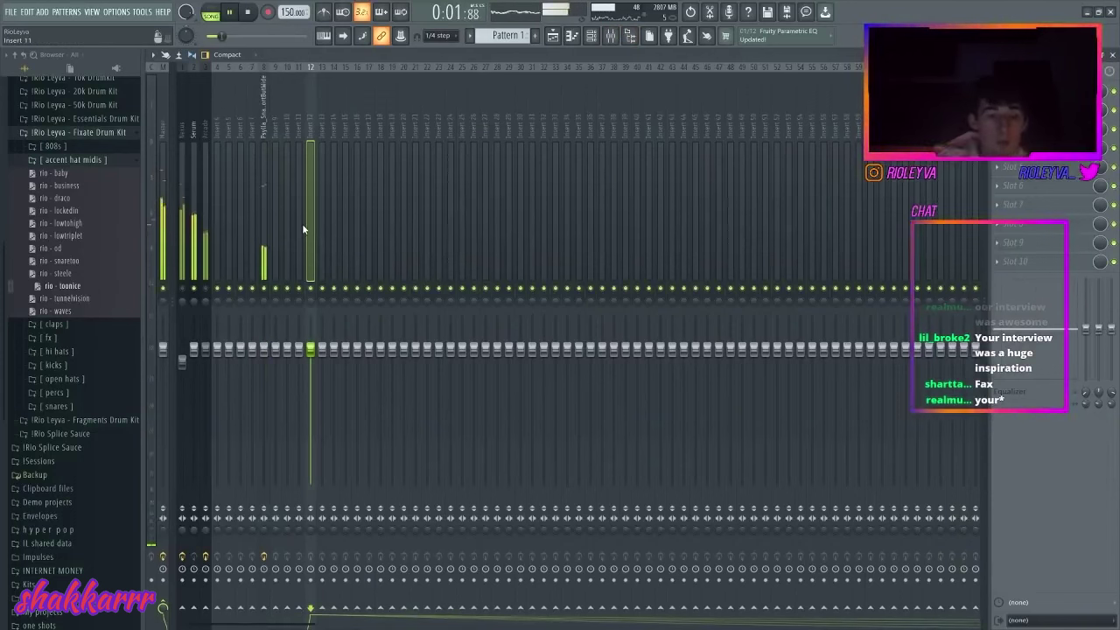
pyautogui.hotkey('ctrl', 'l')
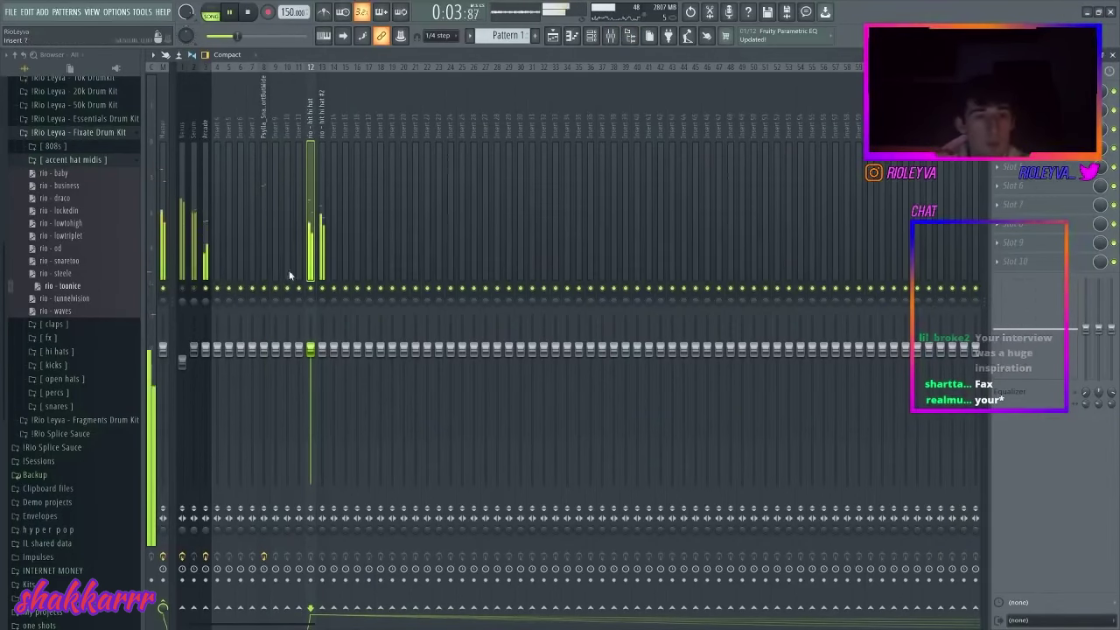
# - Add Looperator to the effects of the main hi-hat's mixer track 12
pyautogui.click(324, 238)
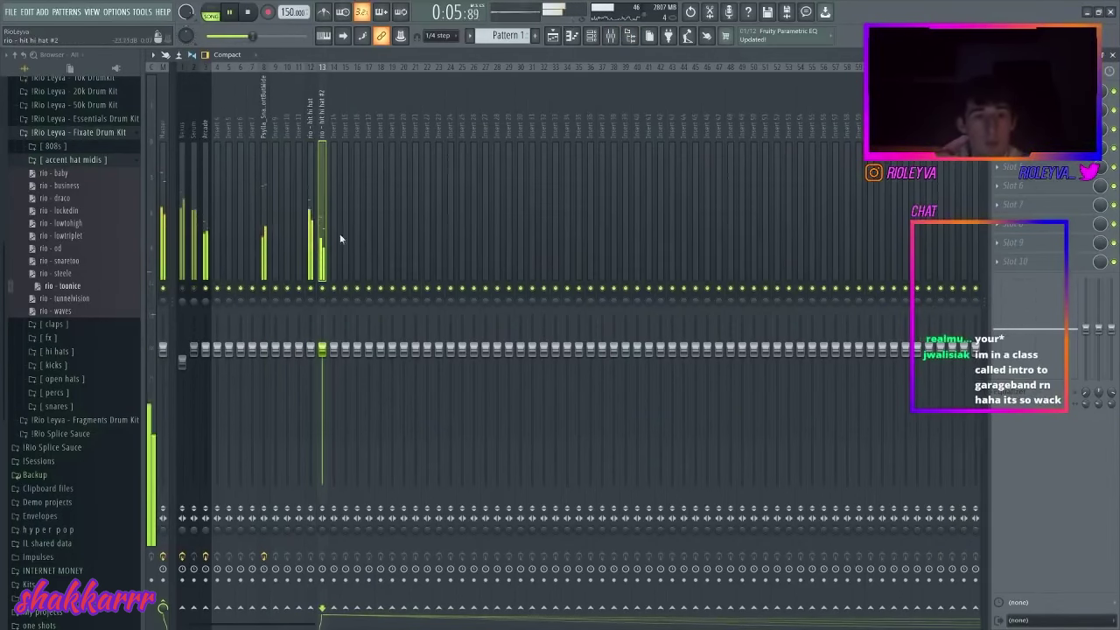
pyautogui.click(310, 229)
pyautogui.click(997, 149)
pyautogui.moveTo(1007, 163)
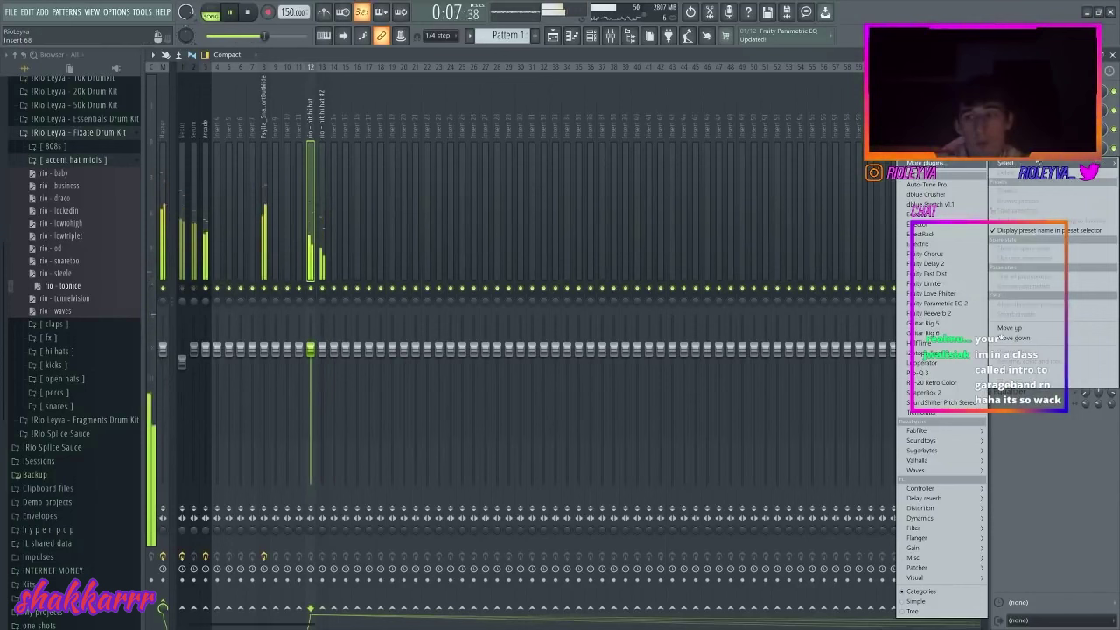
pyautogui.click(944, 359)
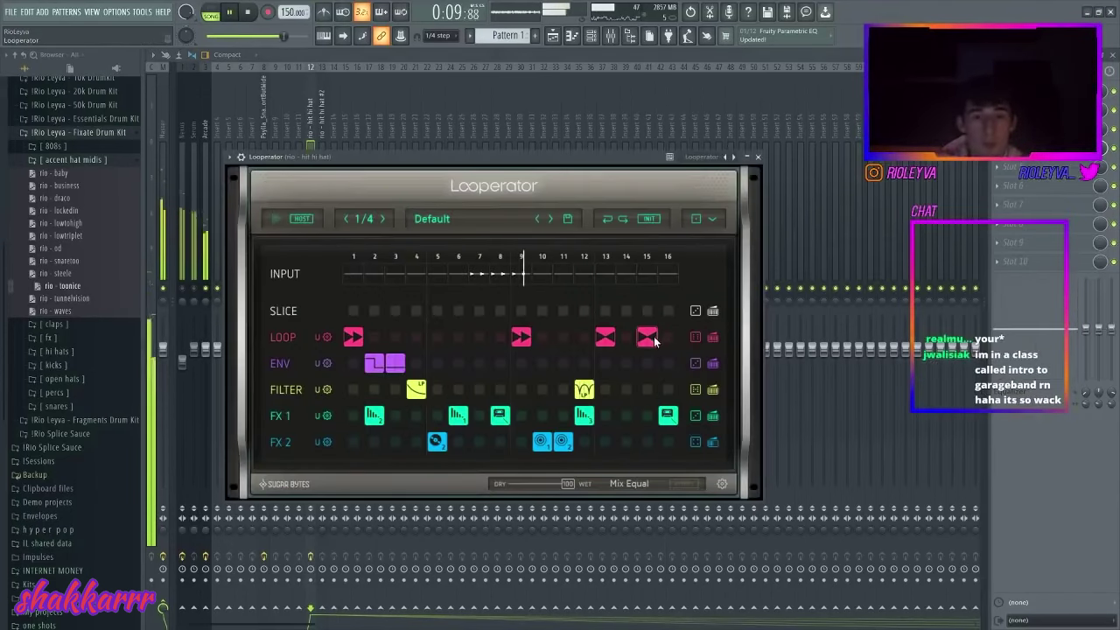
# - Remove Looperator's loop blocks at steps 9, 13 and 15 and its FX 1 blocks at steps 6 and 12
pyautogui.rightClick(647, 337)
pyautogui.rightClick(605, 337)
pyautogui.rightClick(521, 337)
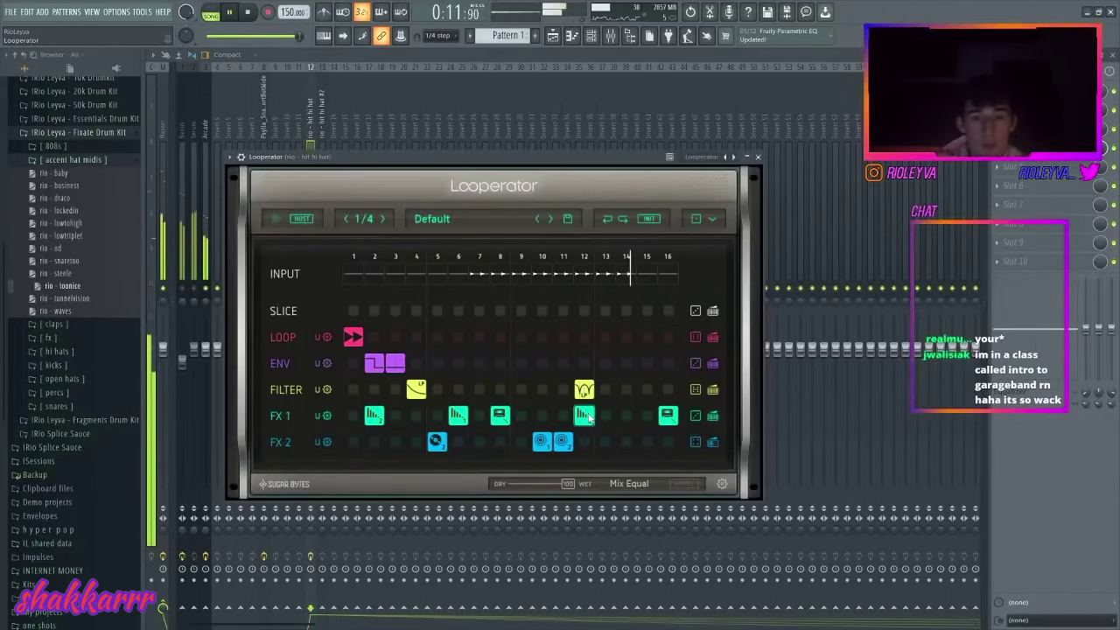
pyautogui.rightClick(585, 417)
pyautogui.rightClick(459, 416)
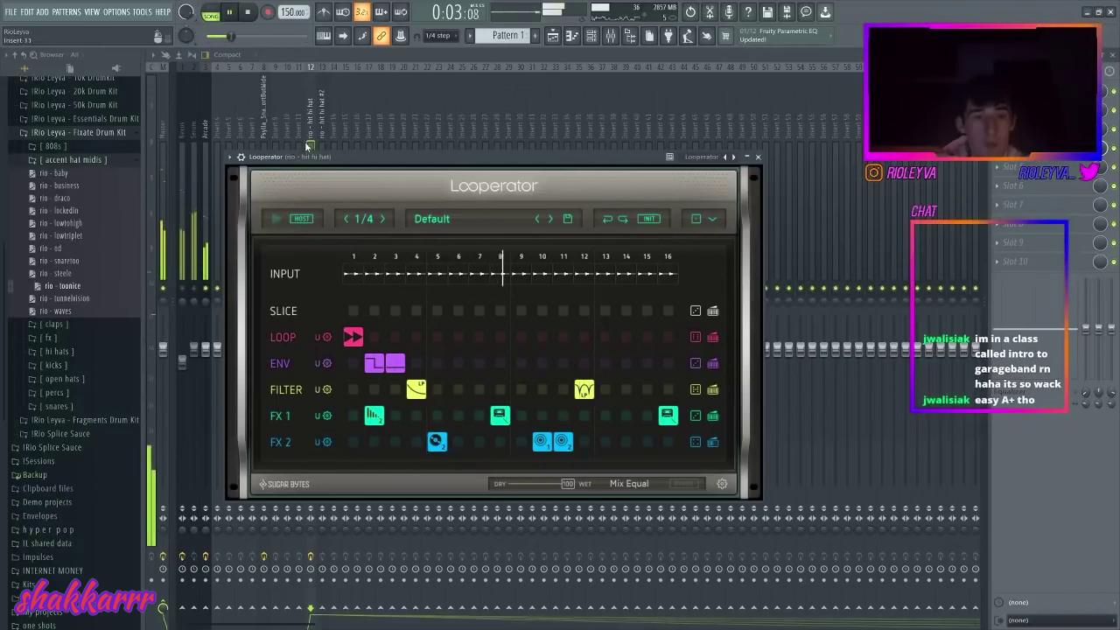
pyautogui.press('Escape')
# - Lower the Nexus mixer track's volume slightly and stop playback
pyautogui.click(183, 289)
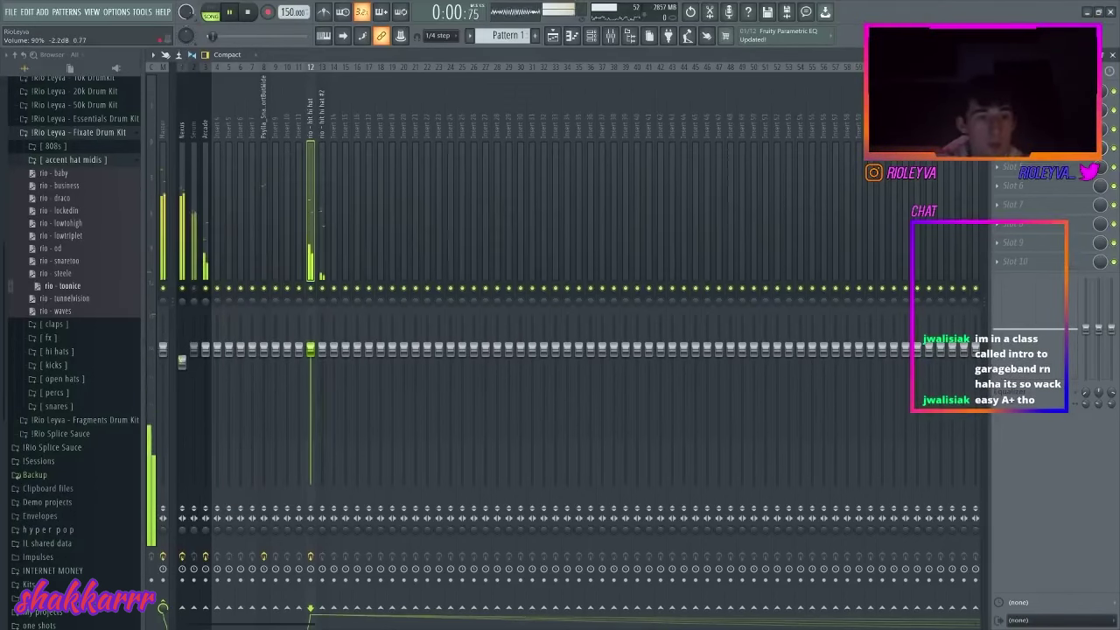
pyautogui.press('F6')
pyautogui.press('space')
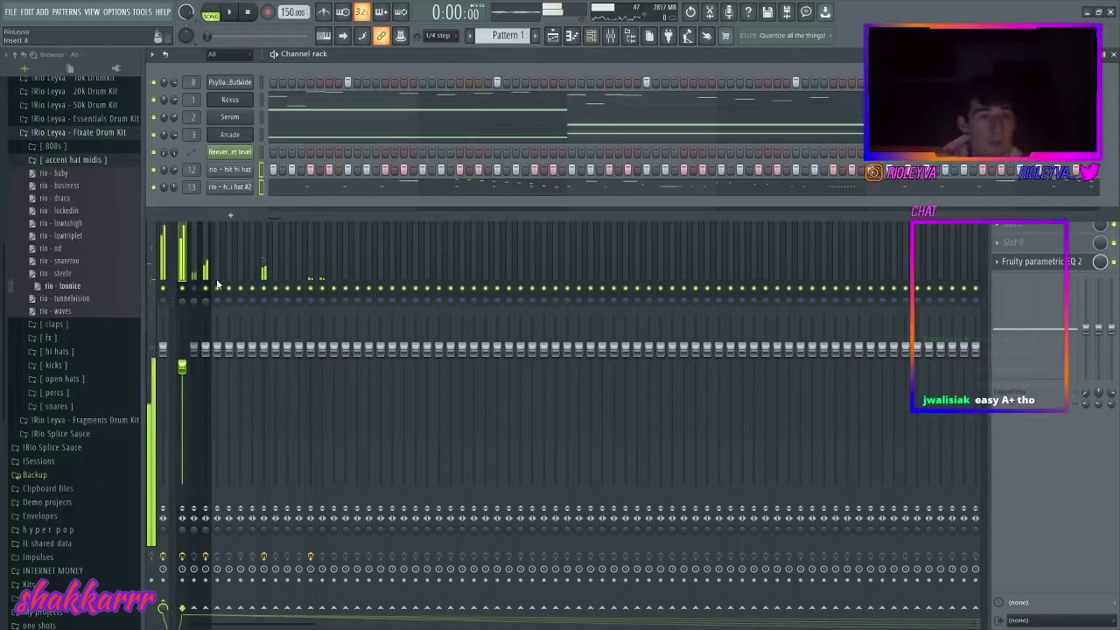
# - Show the channel rack and open the 808s folder of the !Rio Leyva - 10k Drumkit
pyautogui.press('F6')
pyautogui.scroll(4, 98, 256)
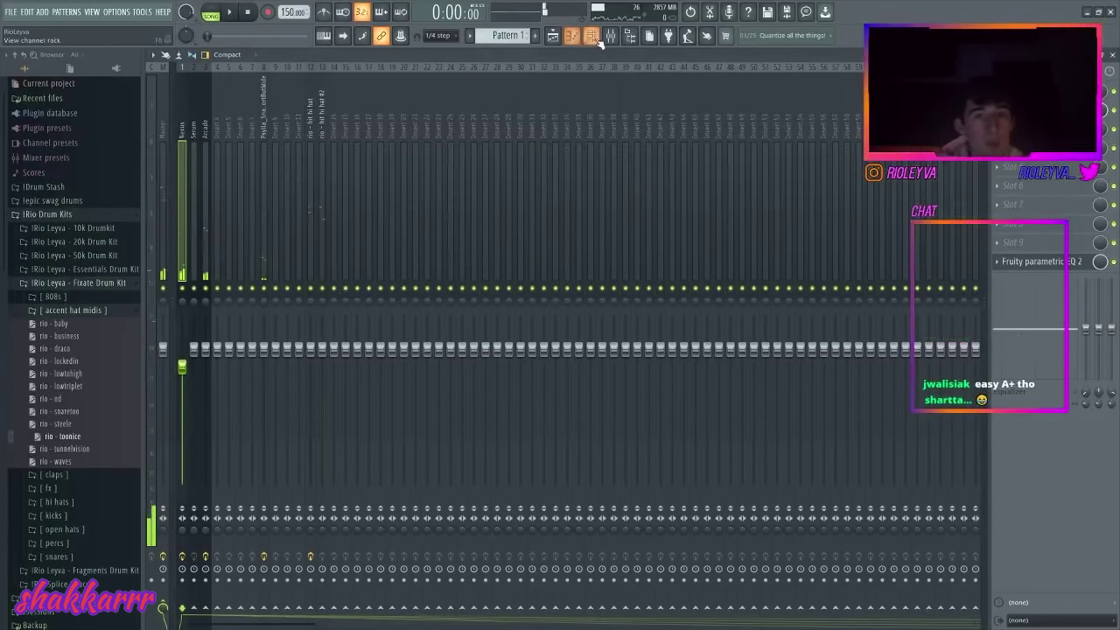
pyautogui.click(595, 38)
pyautogui.click(75, 227)
pyautogui.click(46, 242)
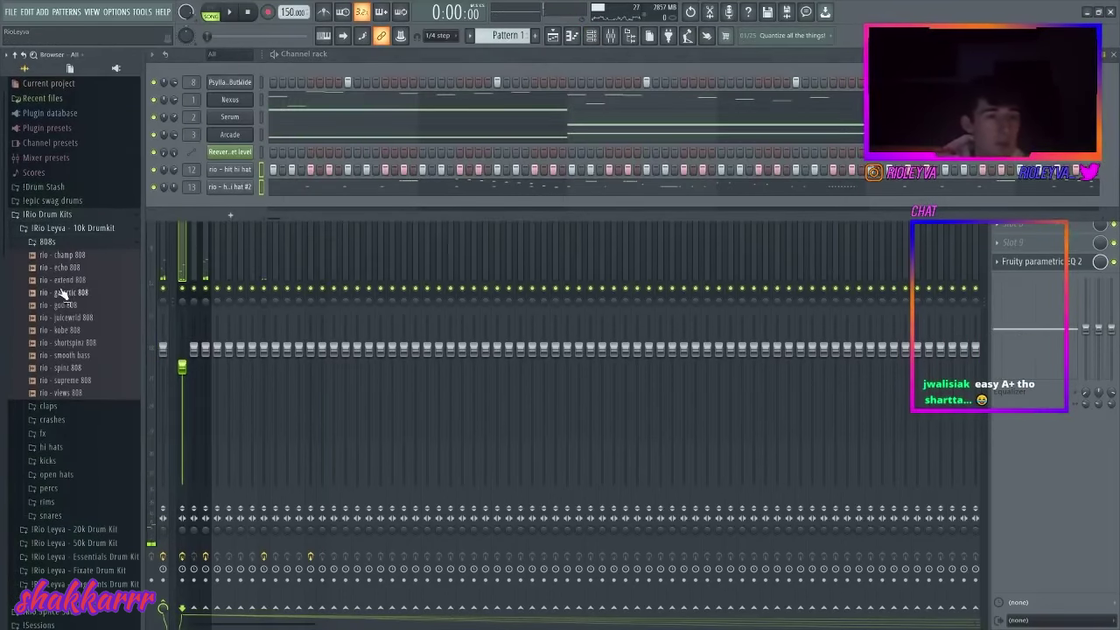
# - Add the rio - extend 808 sample as a new channel and enable its volume envelope with the sustain level at 0%
pyautogui.moveTo(61, 281); pyautogui.dragTo(225, 207)
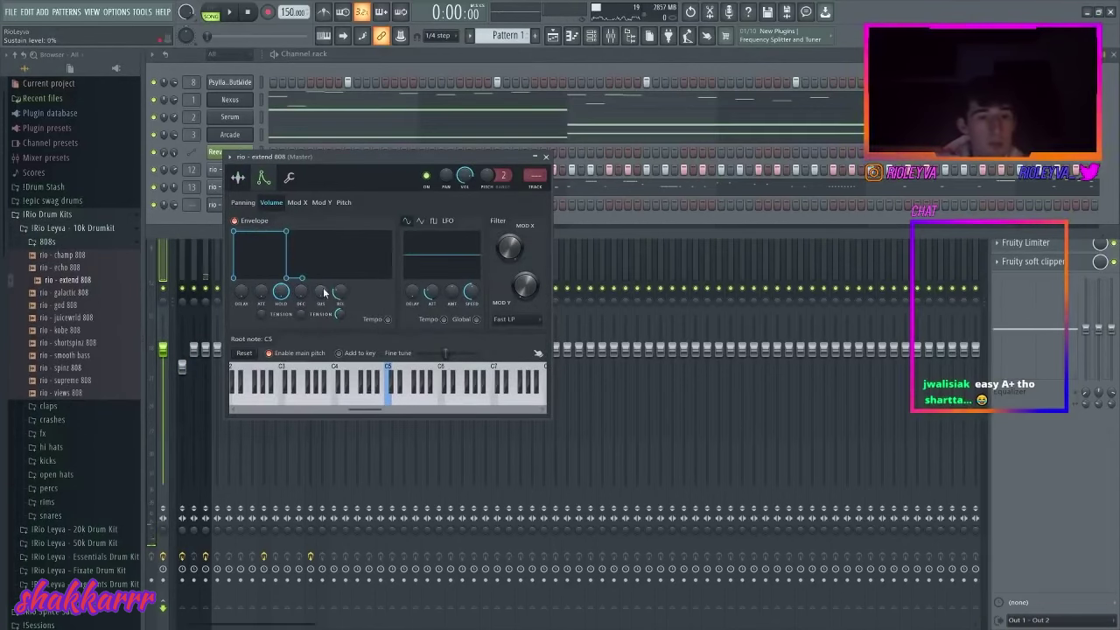
pyautogui.click(203, 225)
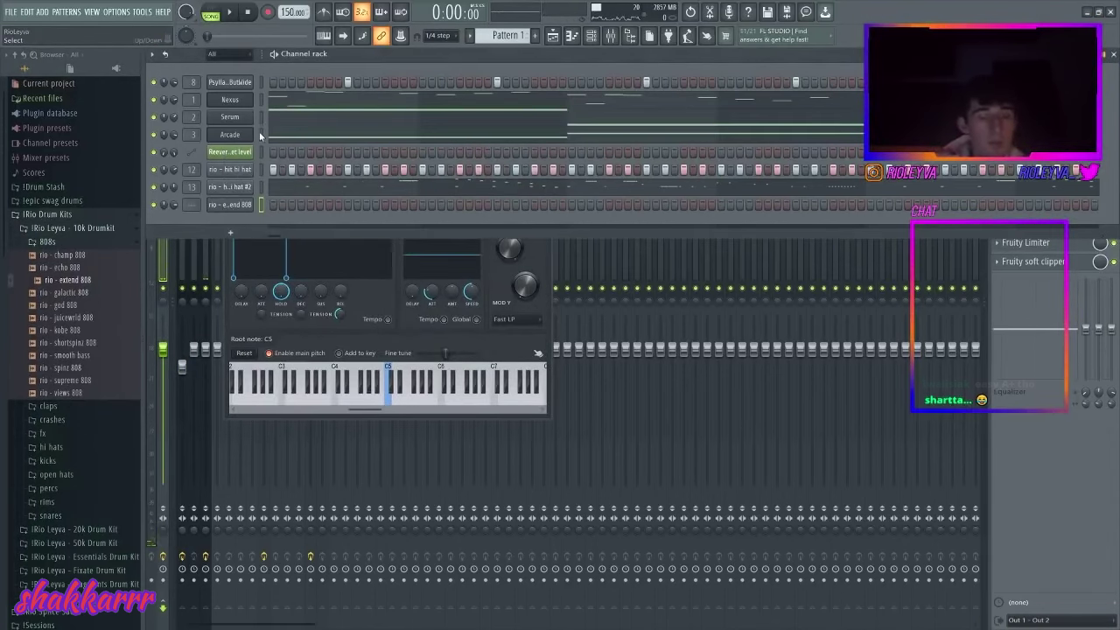
# - Add the rio - rack kick sample from the kicks folder as a new channel and boost its gain
pyautogui.click(35, 462)
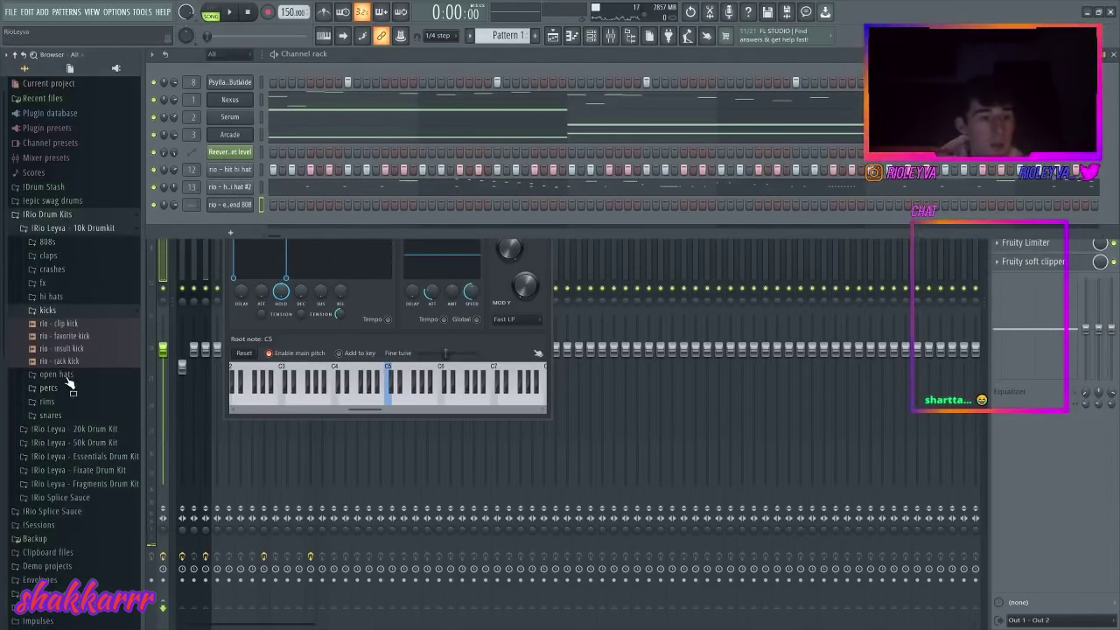
pyautogui.moveTo(65, 366); pyautogui.dragTo(238, 227)
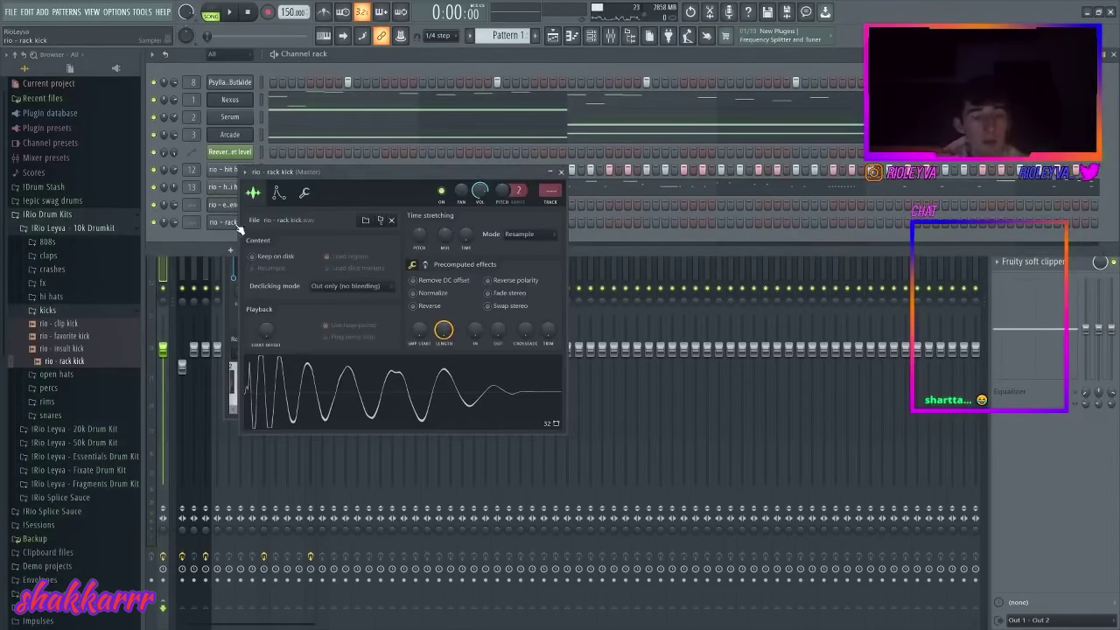
pyautogui.click(426, 264)
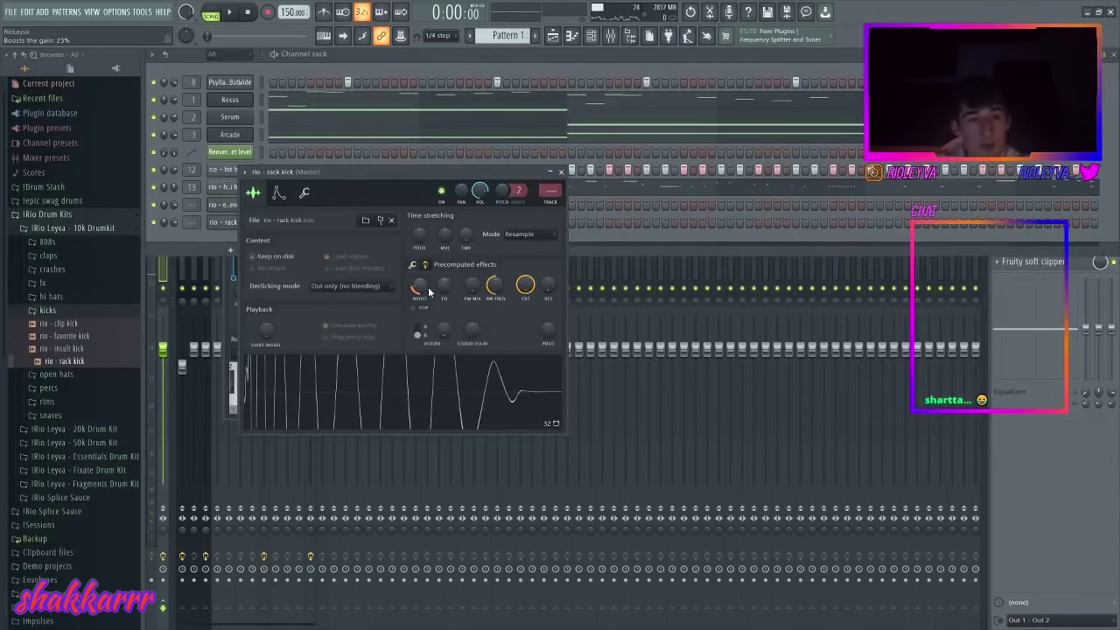
pyautogui.click(168, 238)
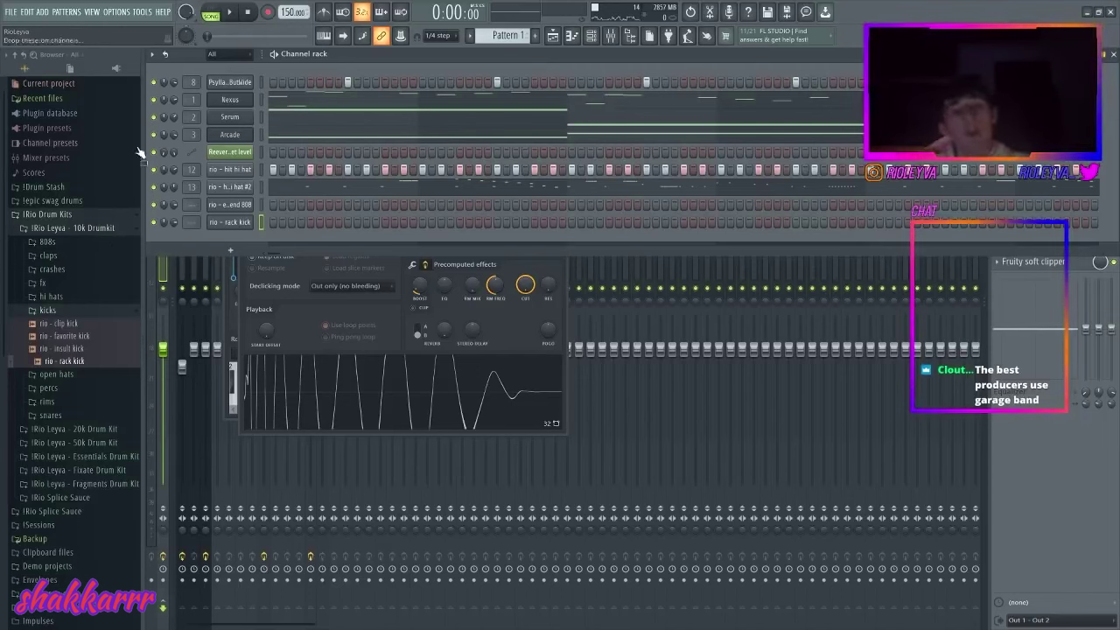
# - Play the pattern and place rio - rack kick hits on steps 1 and 21
pyautogui.click(272, 222)
pyautogui.press('space')
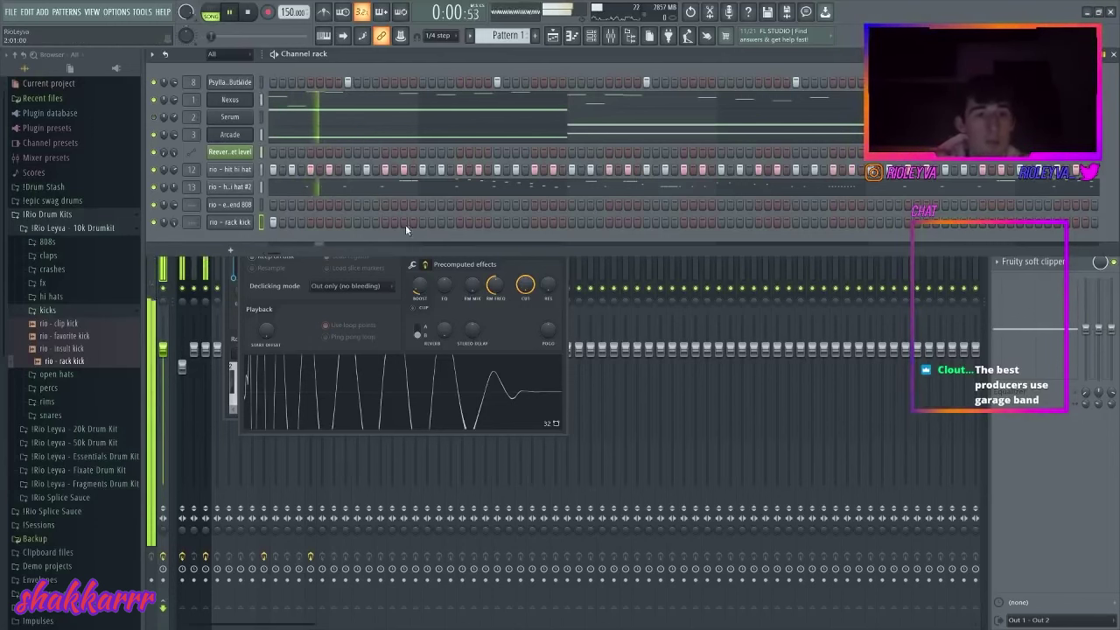
pyautogui.click(460, 223)
pyautogui.click(572, 222)
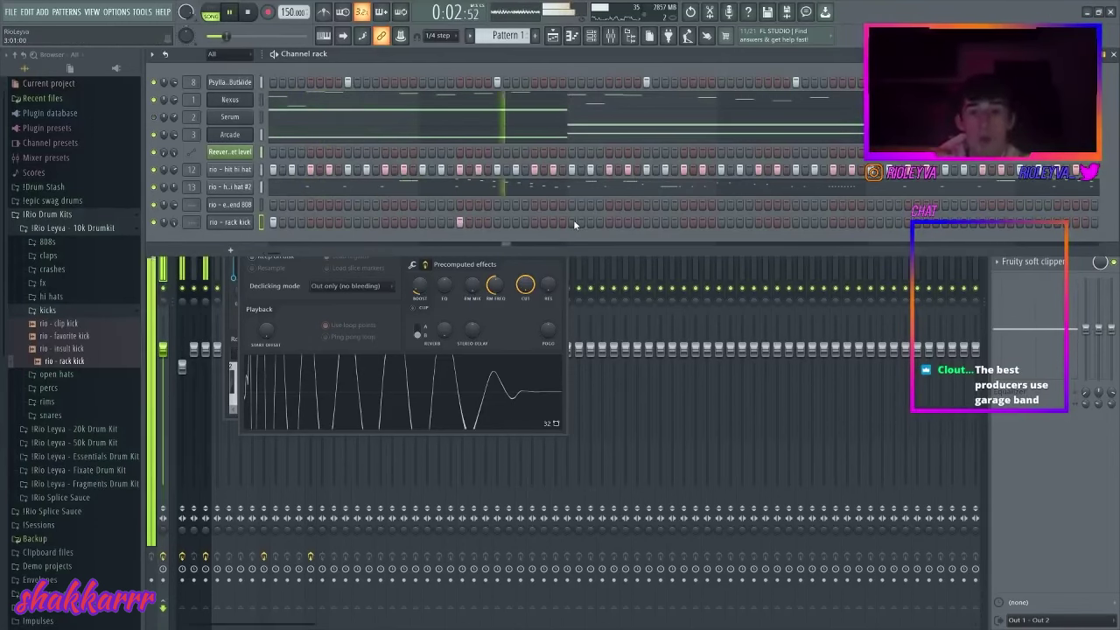
pyautogui.click(758, 223)
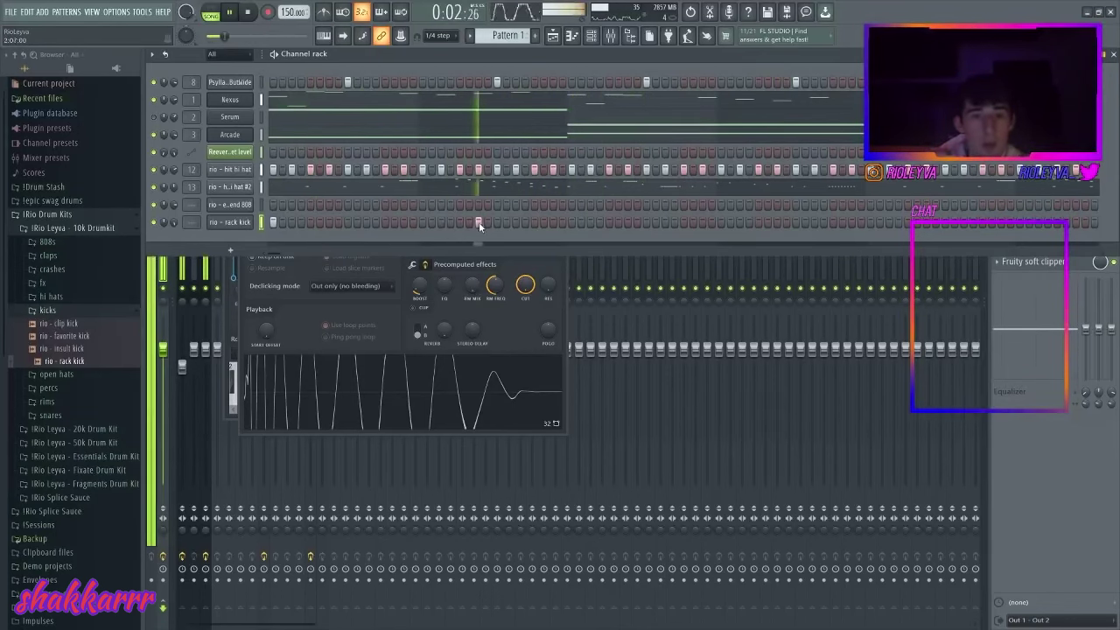
# - Duplicate the rack kick's first two bars three times in its piano roll to fill the eight-bar pattern, and return to the channel rack
pyautogui.rightClick(245, 222)
pyautogui.click(266, 220)
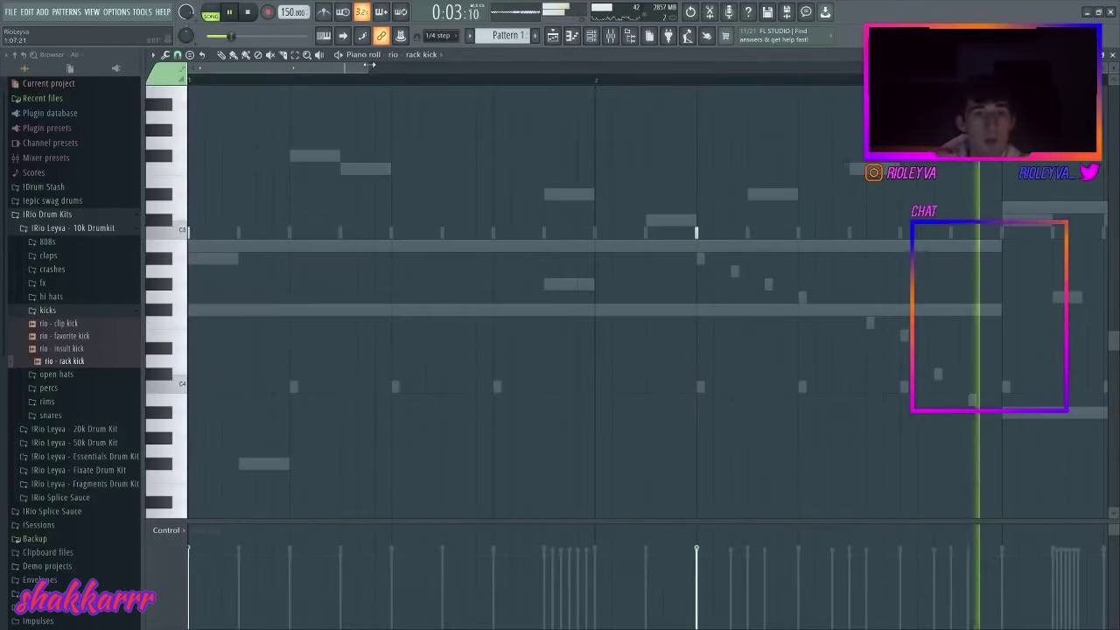
pyautogui.keyDown('ctrl'); pyautogui.rightClick(562, 115); pyautogui.keyUp('ctrl')
pyautogui.press('space')
pyautogui.moveTo(418, 80); pyautogui.dragTo(188, 80)
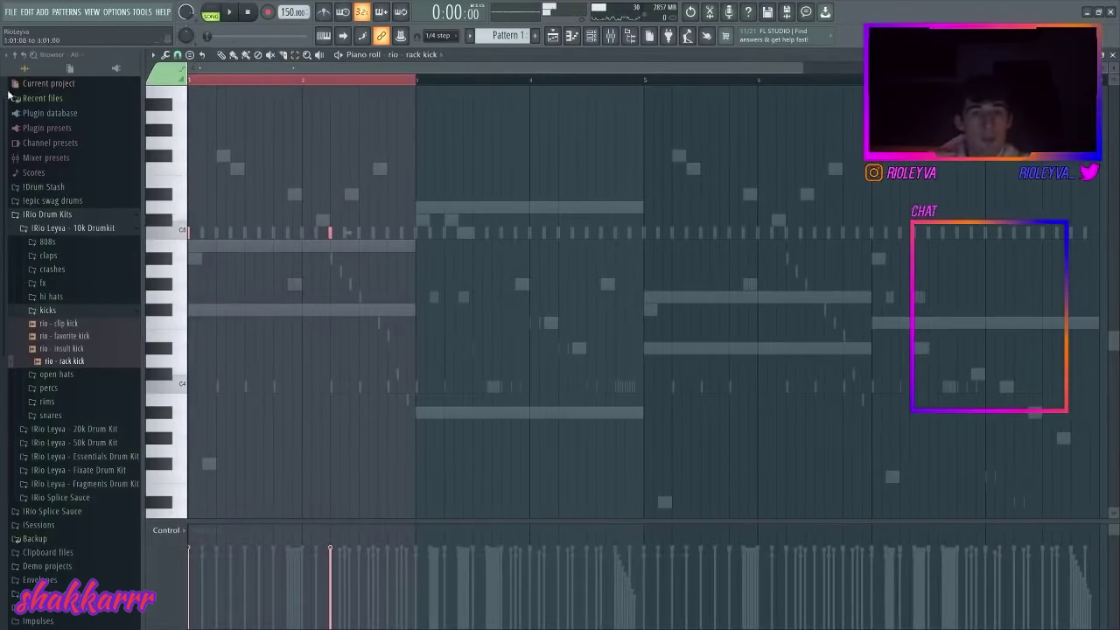
pyautogui.hotkey('ctrl', 'b')
pyautogui.hotkey('ctrl', 'b')
pyautogui.hotkey('ctrl', 'b')
pyautogui.click(602, 35)
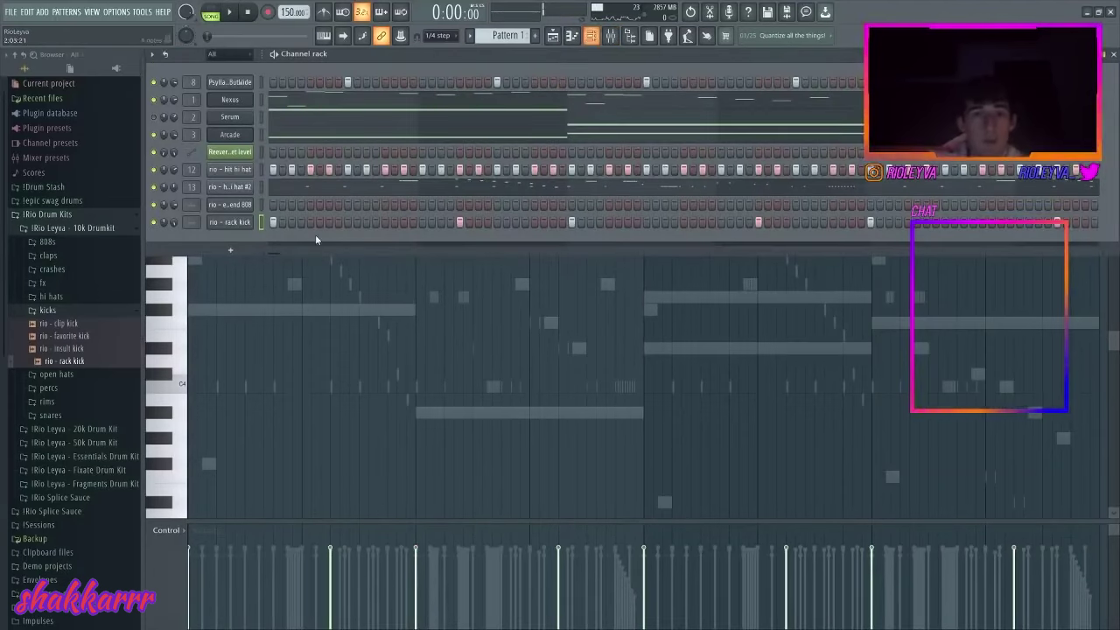
# - Shorten the first F#4 note in Serum's piano roll to half a bar and play the pattern
pyautogui.click(263, 112)
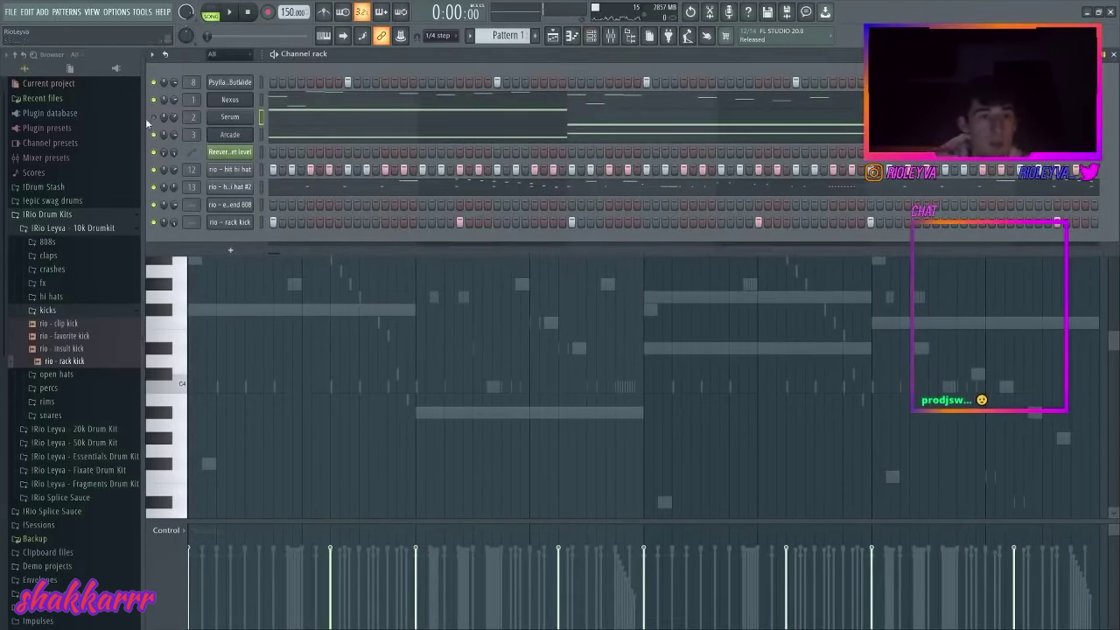
pyautogui.click(328, 127)
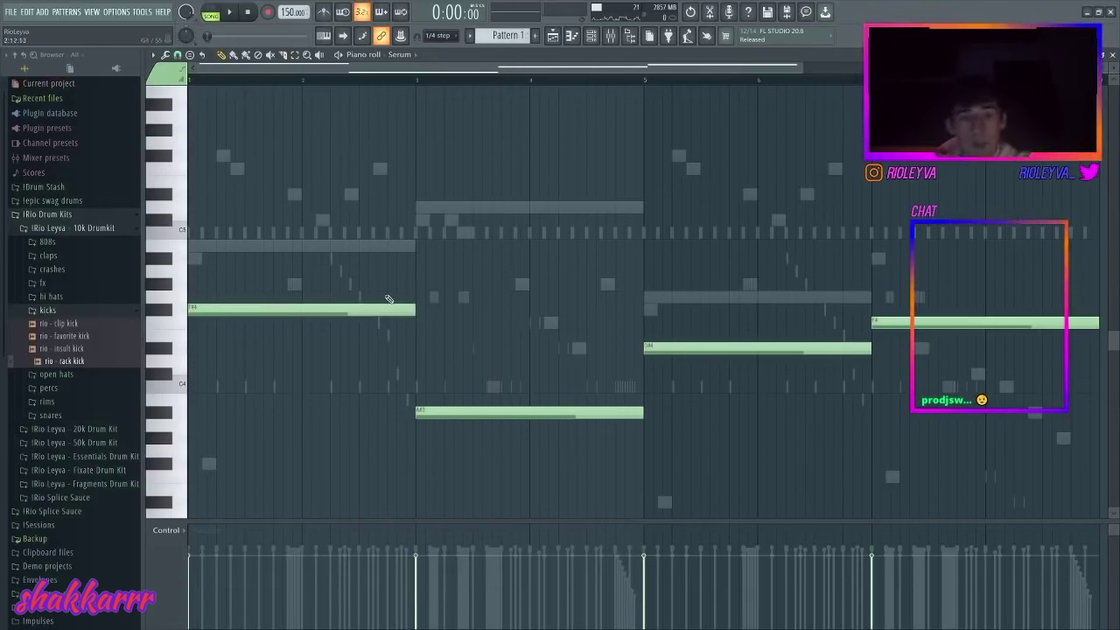
pyautogui.moveTo(417, 310); pyautogui.dragTo(225, 322)
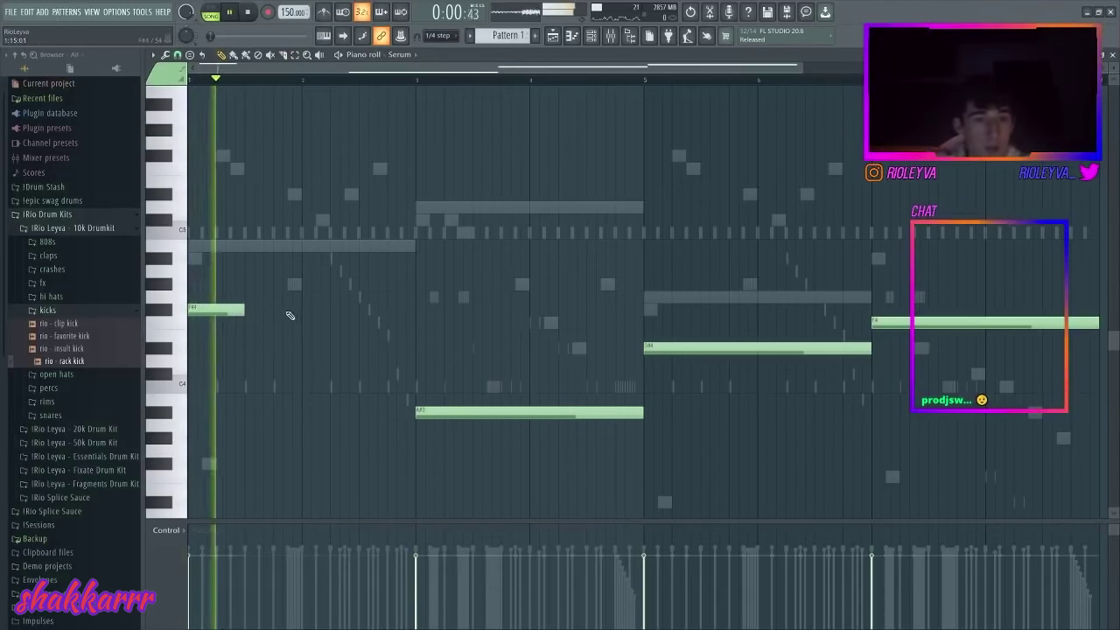
pyautogui.press('F6')
pyautogui.press('space')
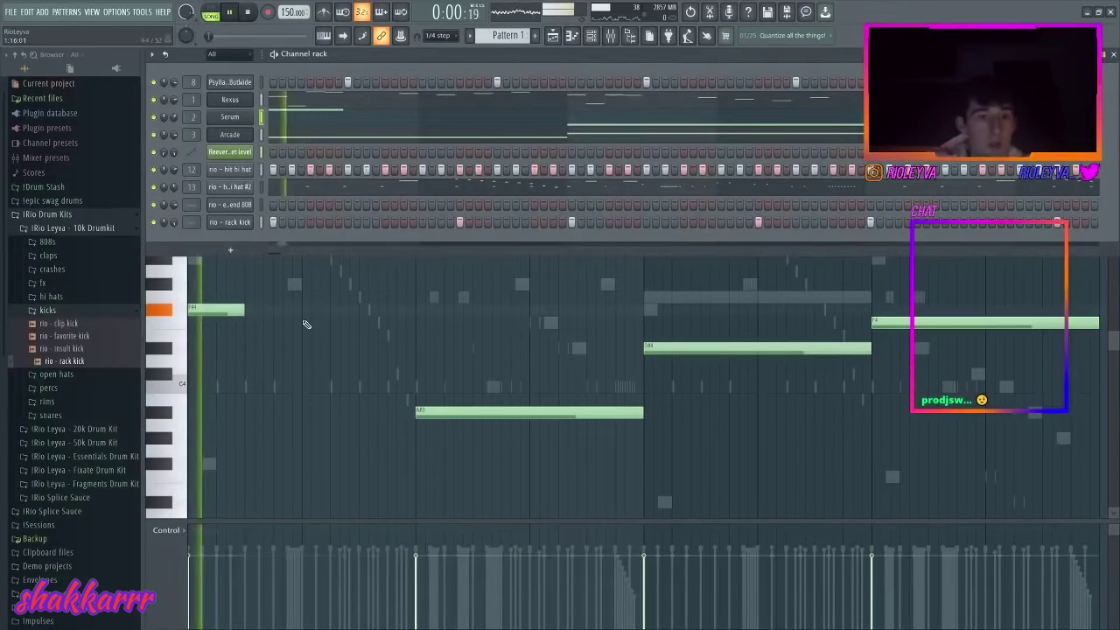
# - Add a second Serum F#4 note at step 5 of bar 2 and extend it to the end of that bar
pyautogui.press('F6')
pyautogui.click(330, 310)
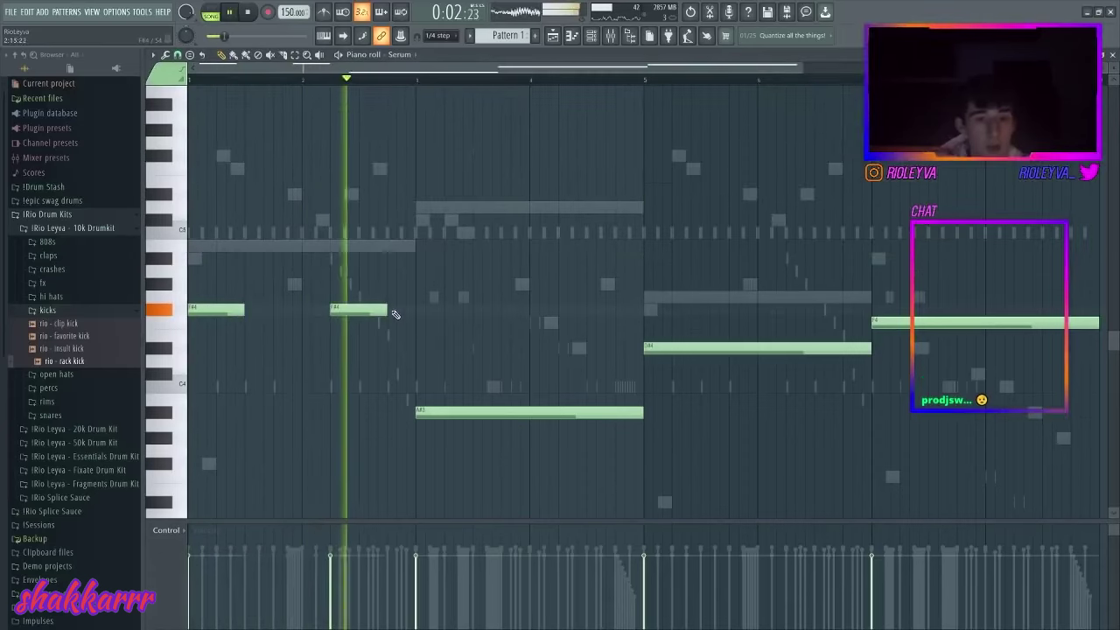
pyautogui.moveTo(388, 312); pyautogui.dragTo(409, 314)
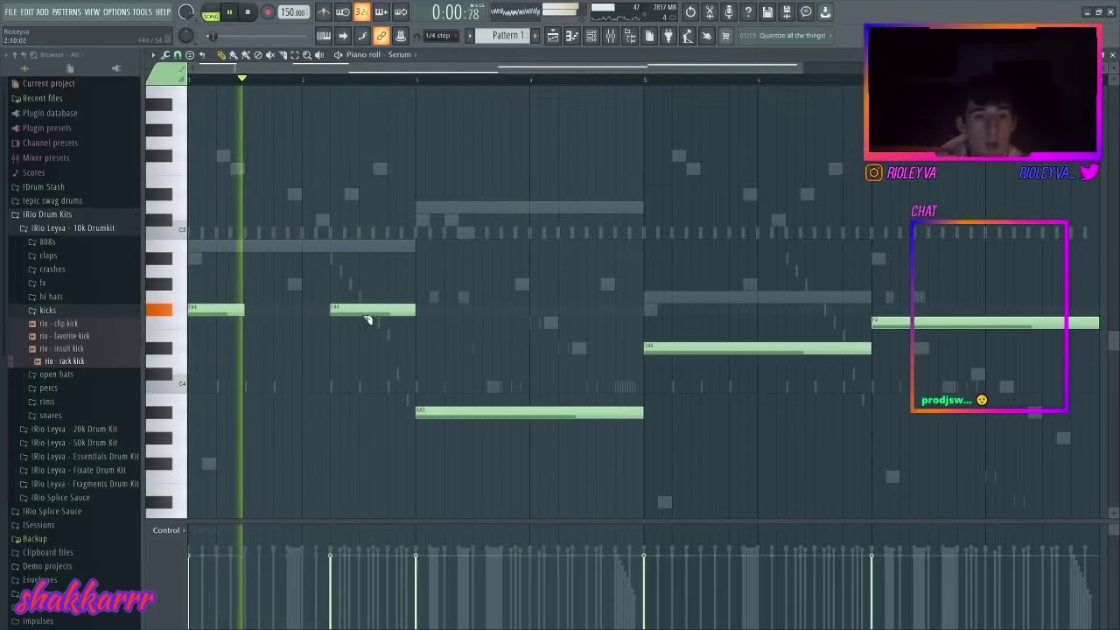
# - Slice Serum's second F#4 note and delete its middle part, leaving a quarter-bar note on either side of the gap
pyautogui.press('c')
pyautogui.click(359, 313)
pyautogui.click(383, 313)
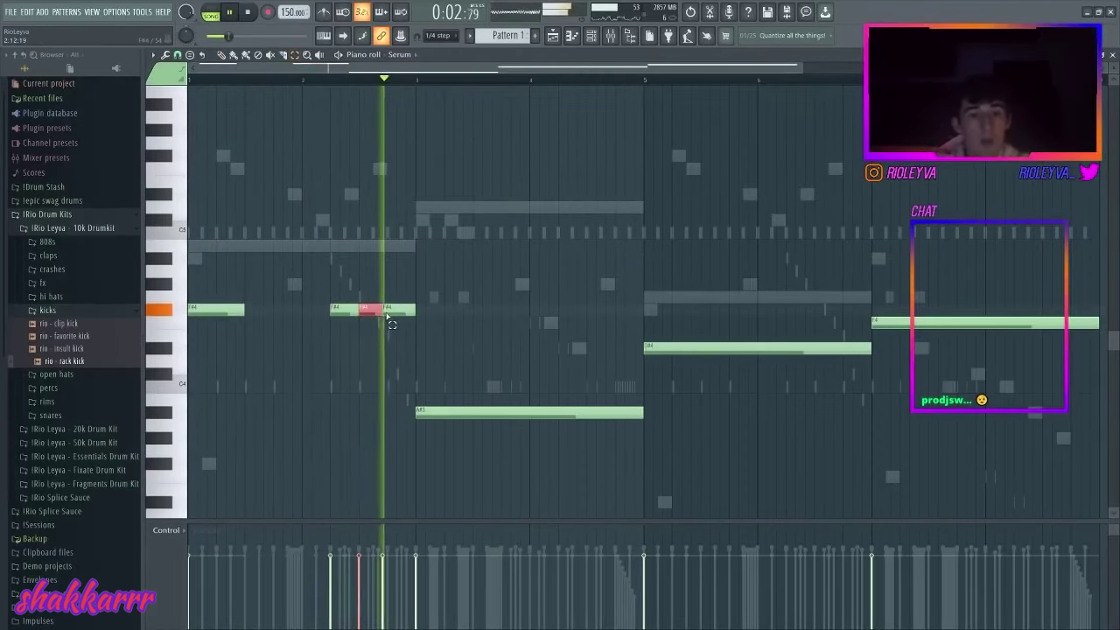
pyautogui.press('space')
pyautogui.click(387, 314)
pyautogui.press('Delete')
pyautogui.press('space')
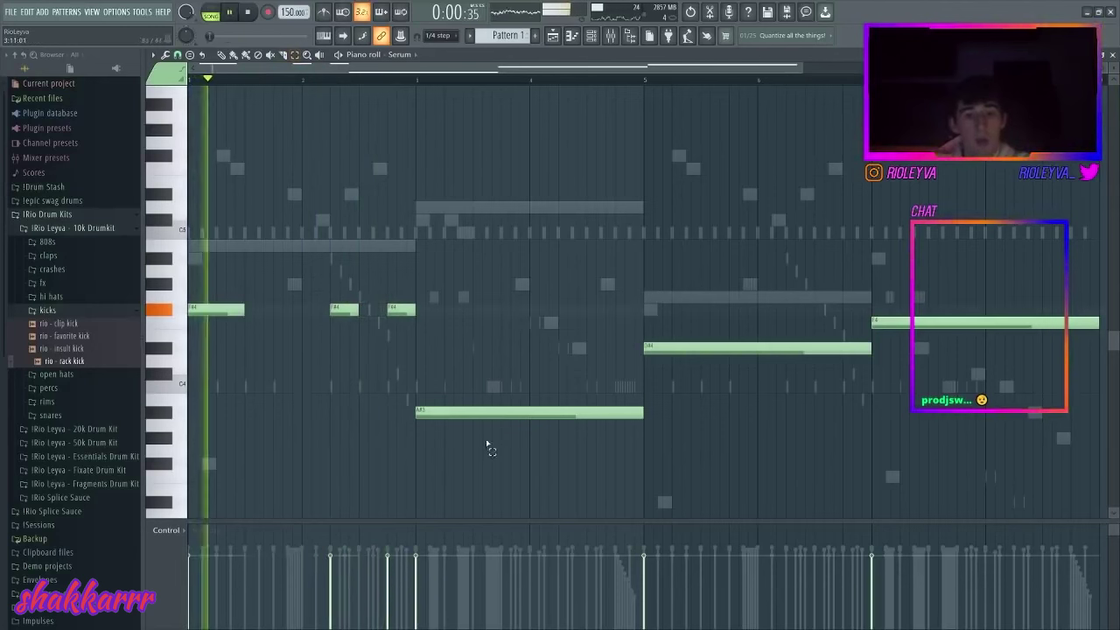
# - Slice Serum's long A#3 note half a bar after the start of bar 3 and replay the pattern
pyautogui.click(478, 414)
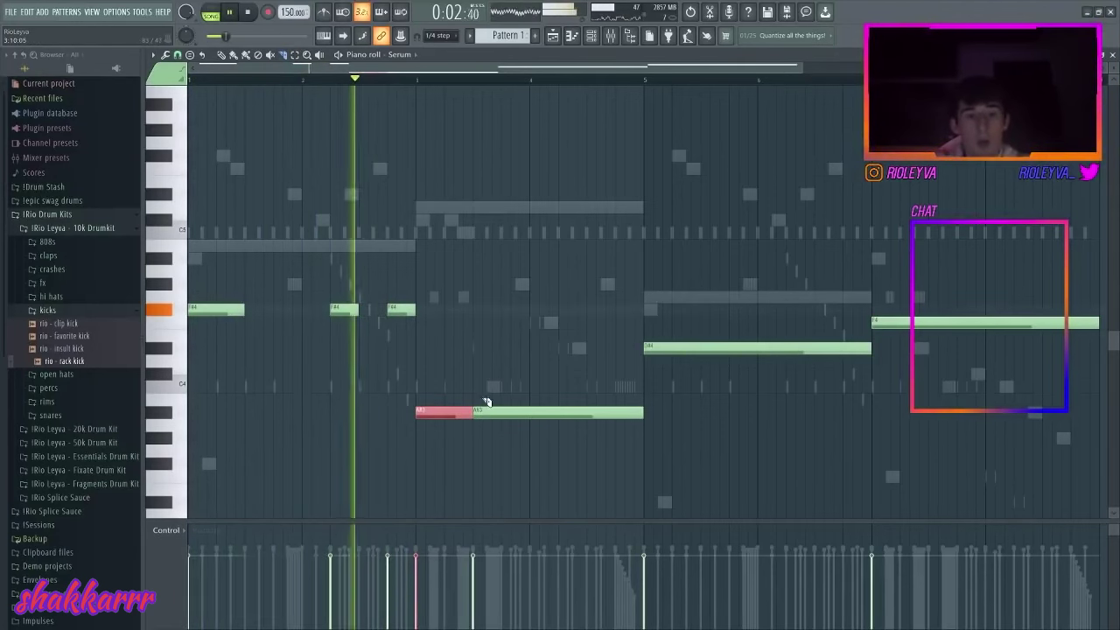
pyautogui.press('space')
pyautogui.press('space')
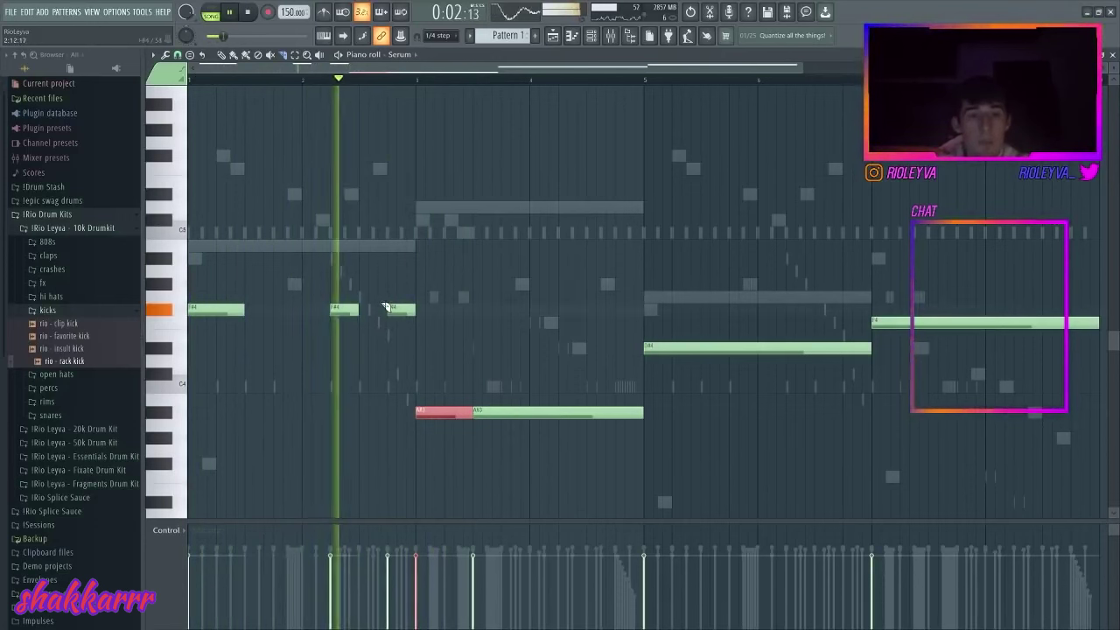
# - Change the piano roll's snap setting and make the third F#4 note run from step 11 to the end of bar 2
pyautogui.press('space')
pyautogui.click(177, 54)
pyautogui.click(192, 145)
pyautogui.press('space')
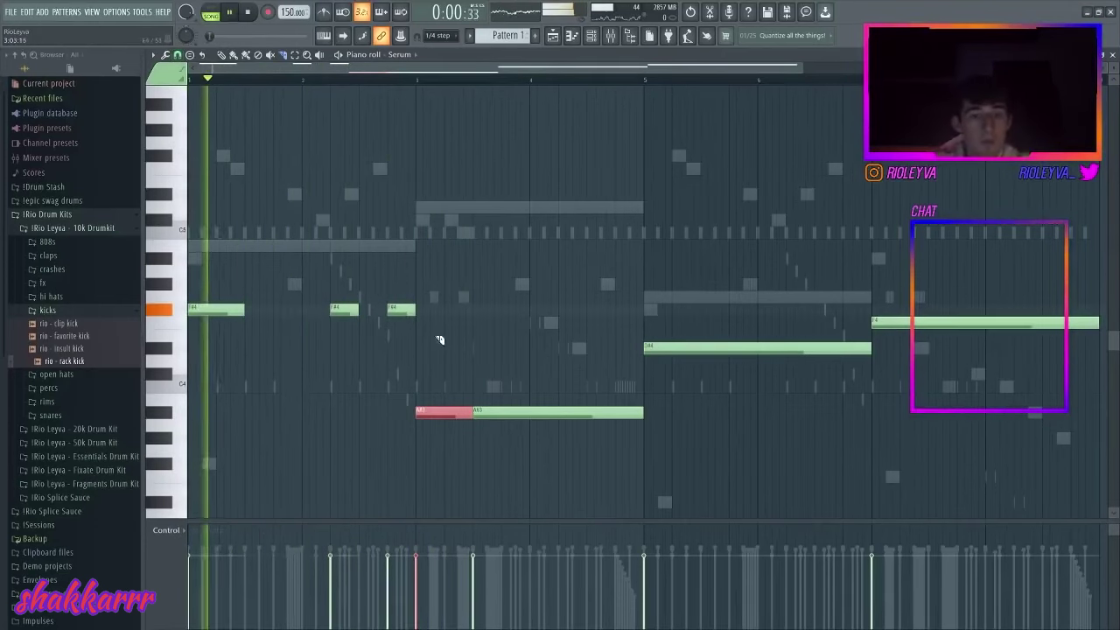
pyautogui.moveTo(414, 310)
pyautogui.mouseDown()
pyautogui.moveTo(400, 311)
pyautogui.moveTo(412, 309)
pyautogui.mouseUp()
pyautogui.press('space')
pyautogui.press('space')
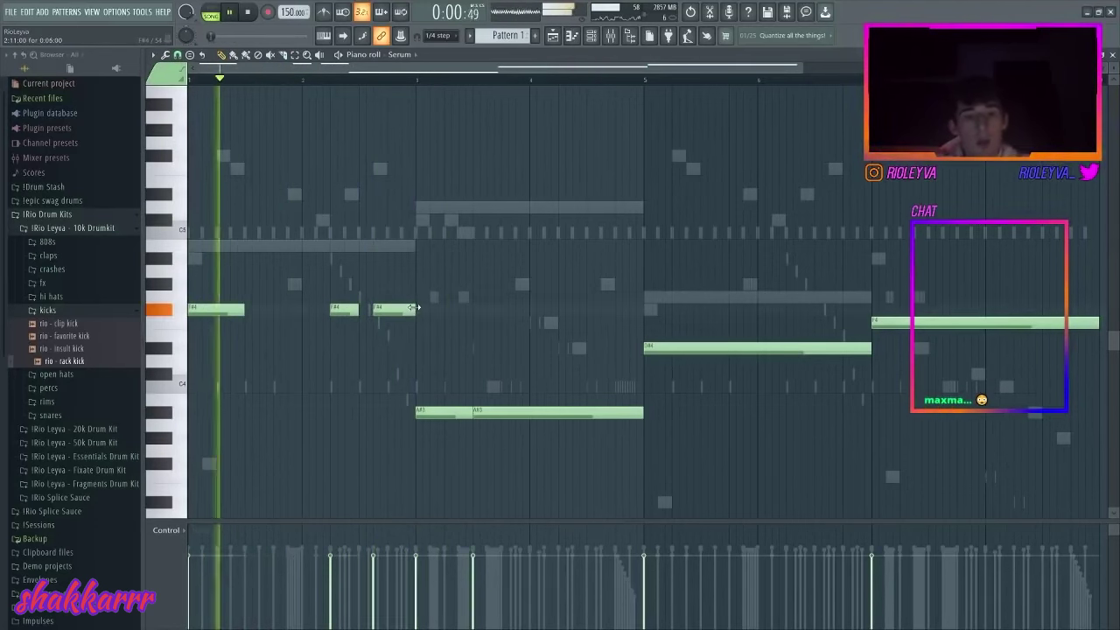
# - Remove the third F#4 note and make the second F#4 and A#3 notes run from step 5 to the end of bars 2 and 4
pyautogui.moveTo(522, 413); pyautogui.dragTo(604, 415)
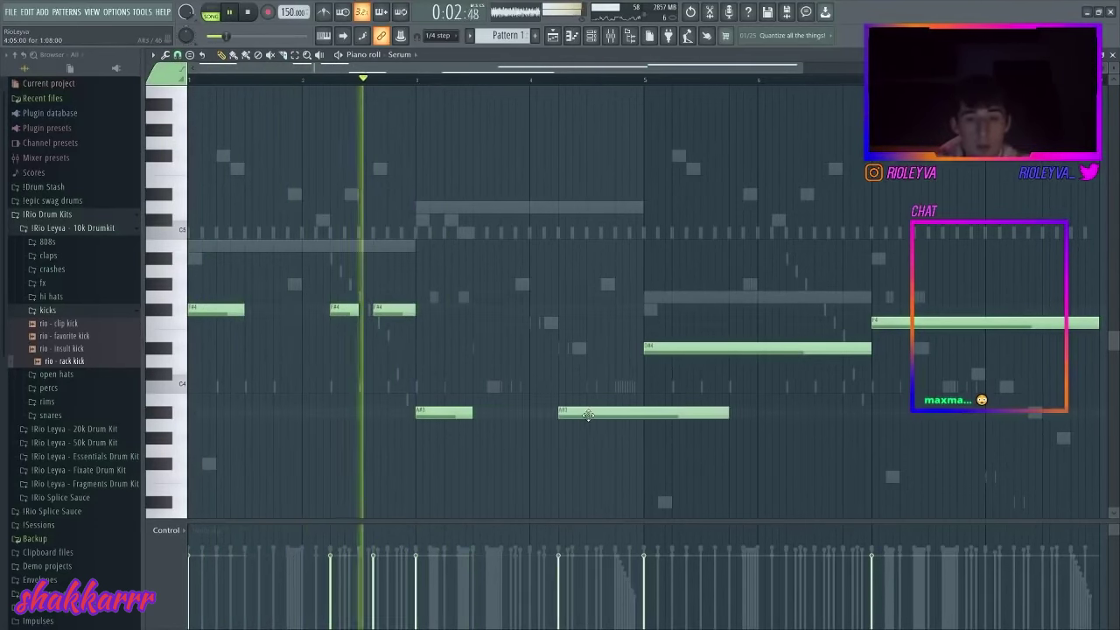
pyautogui.press('space')
pyautogui.rightClick(394, 314)
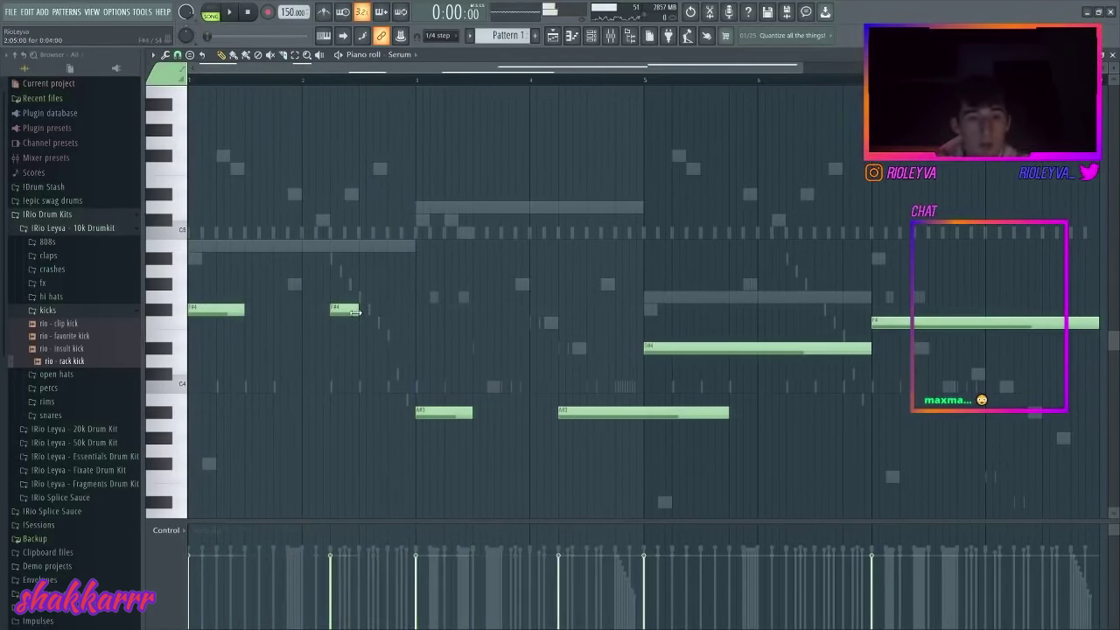
pyautogui.press('space')
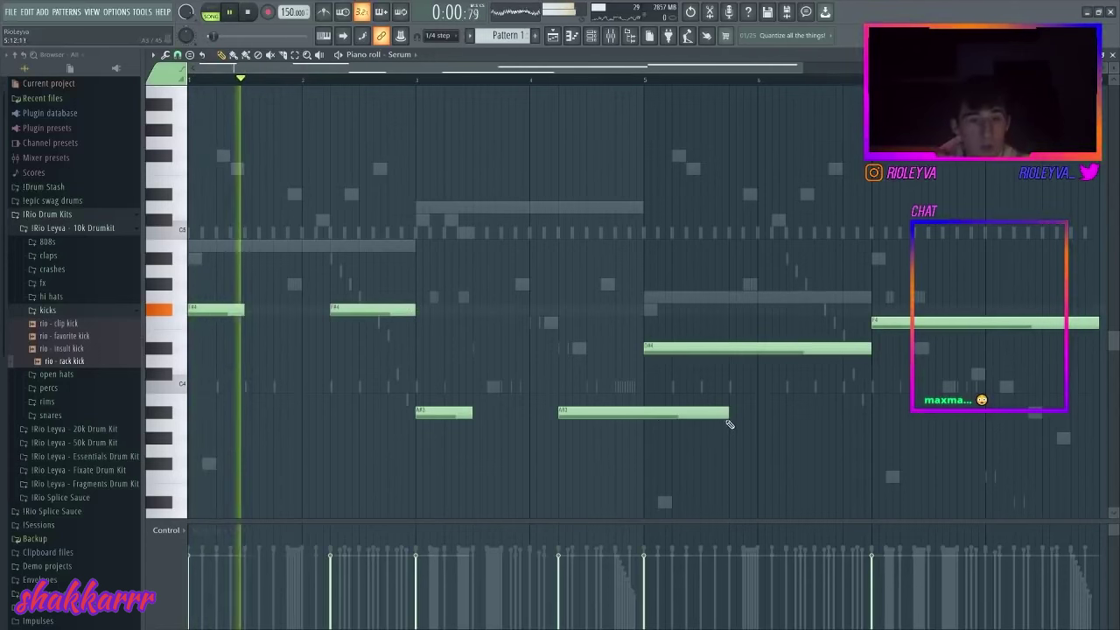
pyautogui.moveTo(728, 414); pyautogui.dragTo(643, 417)
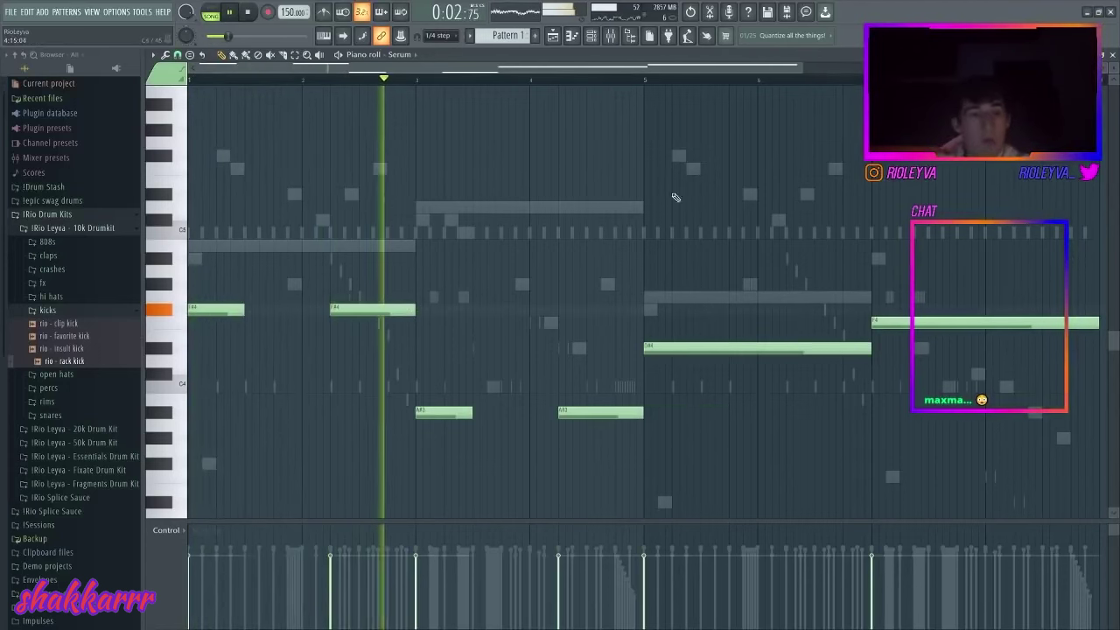
# - Slice the long D#4 note half a bar into bar 5 and at step 5 of bar 6, and delete the middle piece
pyautogui.scroll(-1, 643, 320)
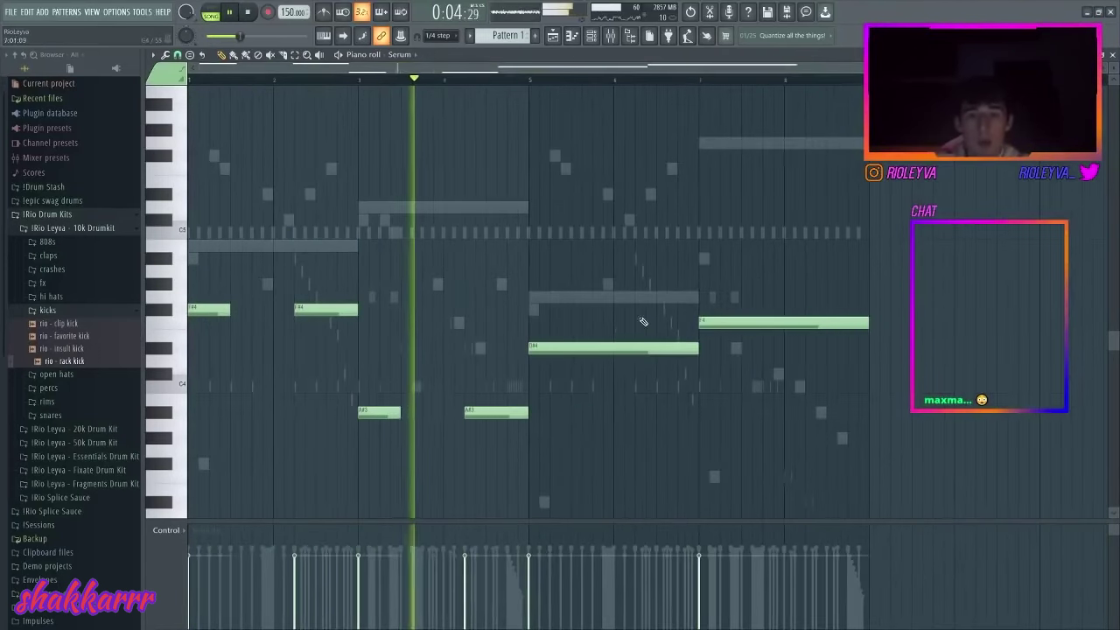
pyautogui.press('c')
pyautogui.click(573, 350)
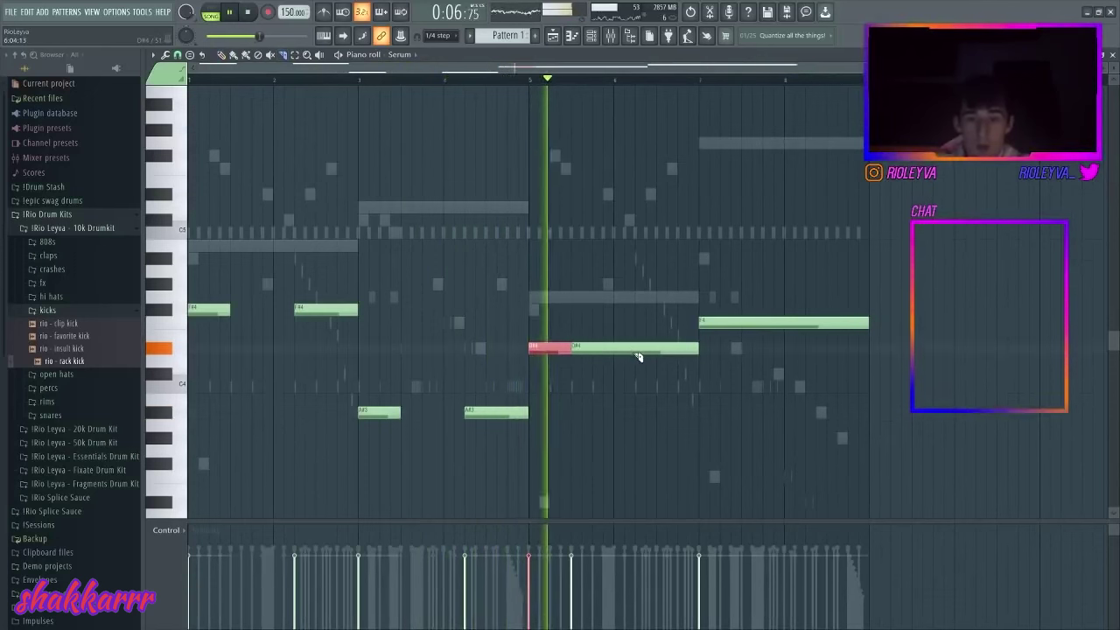
pyautogui.click(634, 350)
pyautogui.rightClick(623, 350)
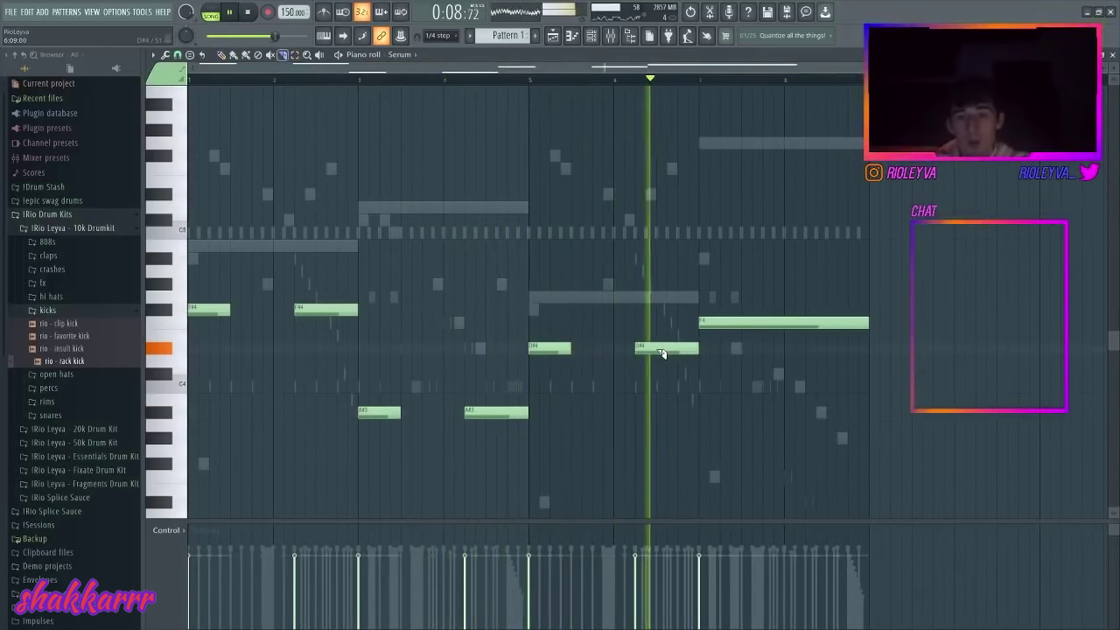
# - Cut the second D#4 note and the second F#4 note down to a quarter bar each
pyautogui.click(659, 352)
pyautogui.rightClick(672, 352)
pyautogui.click(315, 310)
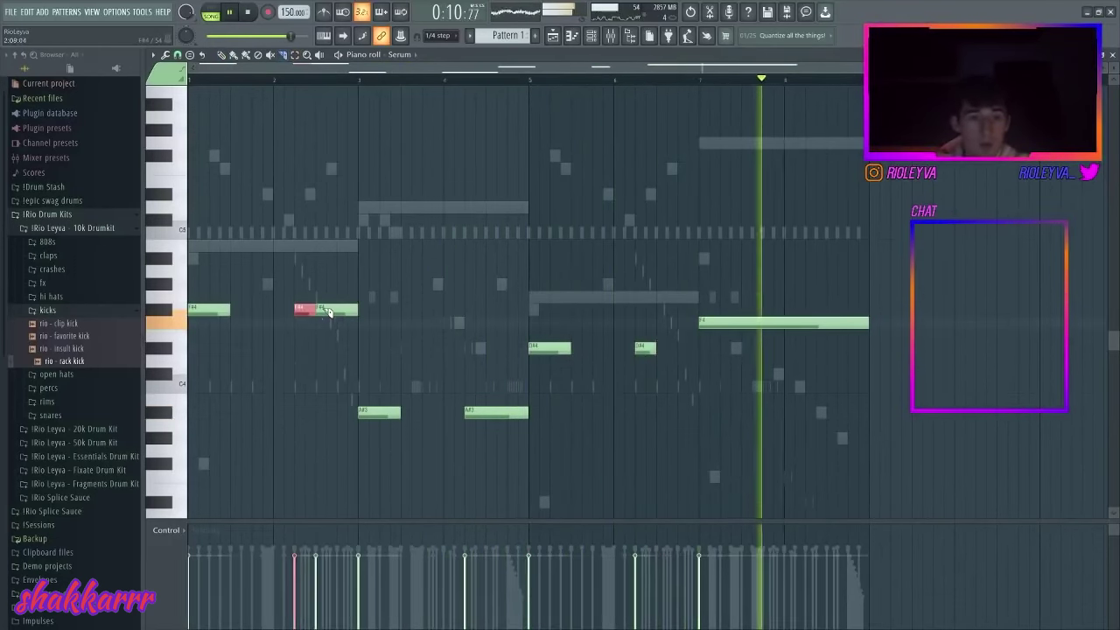
pyautogui.press('Delete')
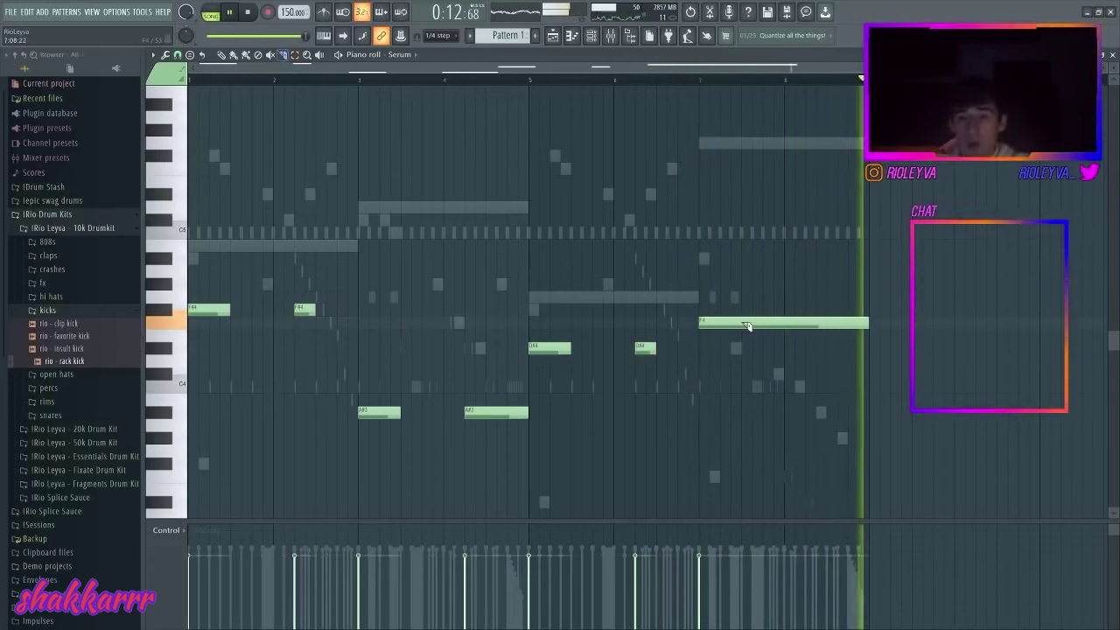
# - Split the long F4 note into a half-bar note at bar 7 and one from step 5 of bar 8, and show the channel rack
pyautogui.click(742, 323)
pyautogui.click(784, 323)
pyautogui.press('Delete')
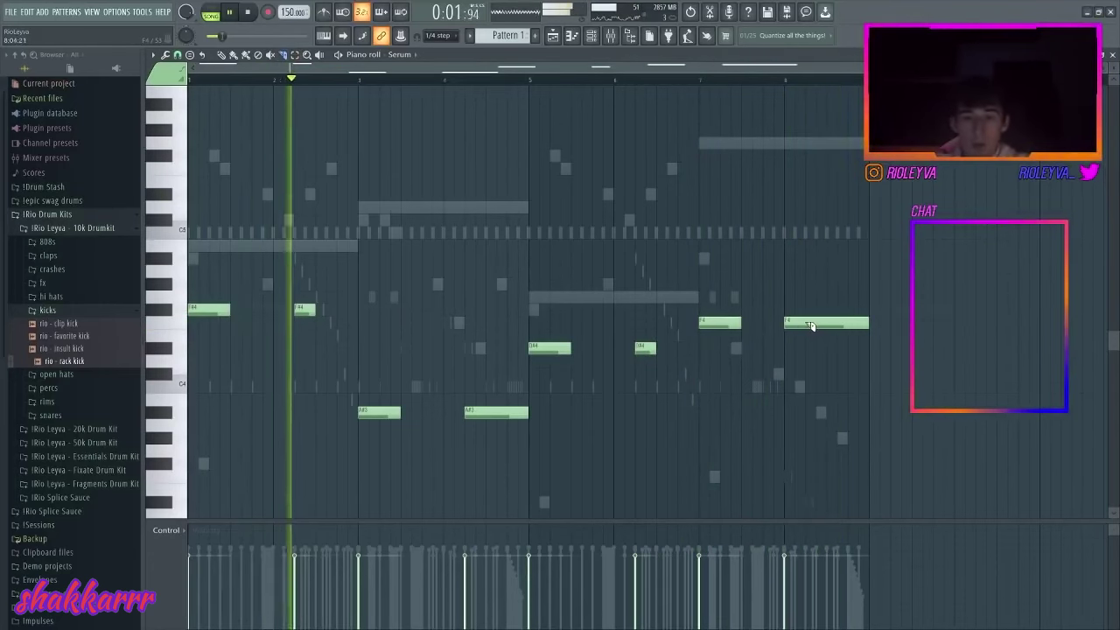
pyautogui.click(804, 323)
pyautogui.press('Delete')
pyautogui.click(584, 39)
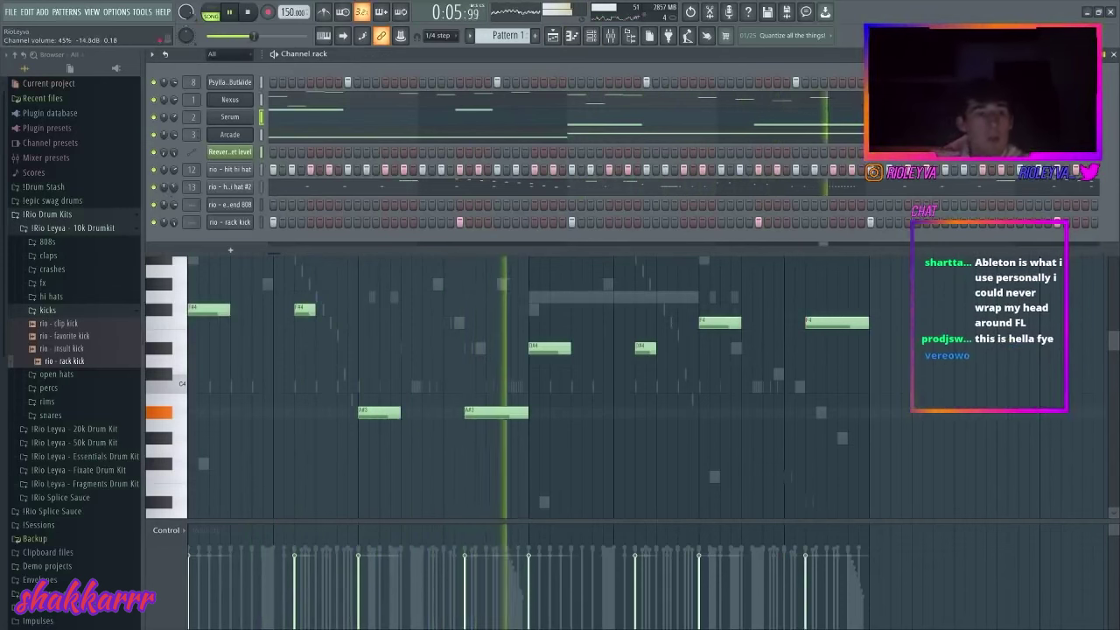
# - Paste the copied notes into the rio - extend 808 channel and raise them one octave
pyautogui.press('space')
pyautogui.click(261, 206)
pyautogui.hotkey('ctrl', 'v')
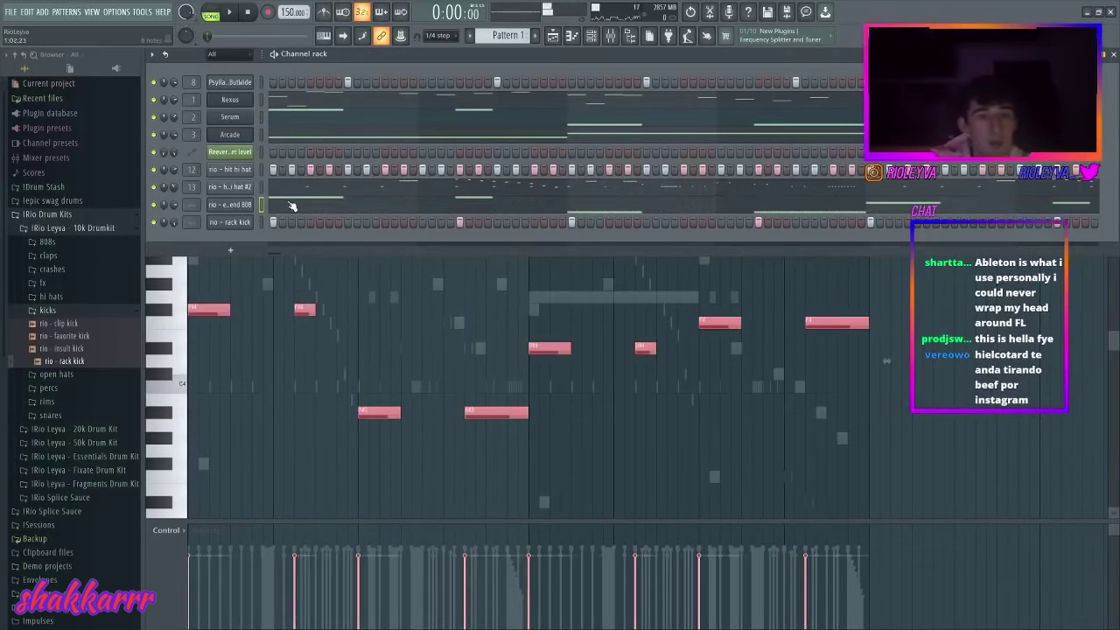
pyautogui.click(292, 207)
pyautogui.hotkey('ctrl', 'Up')
pyautogui.press('space')
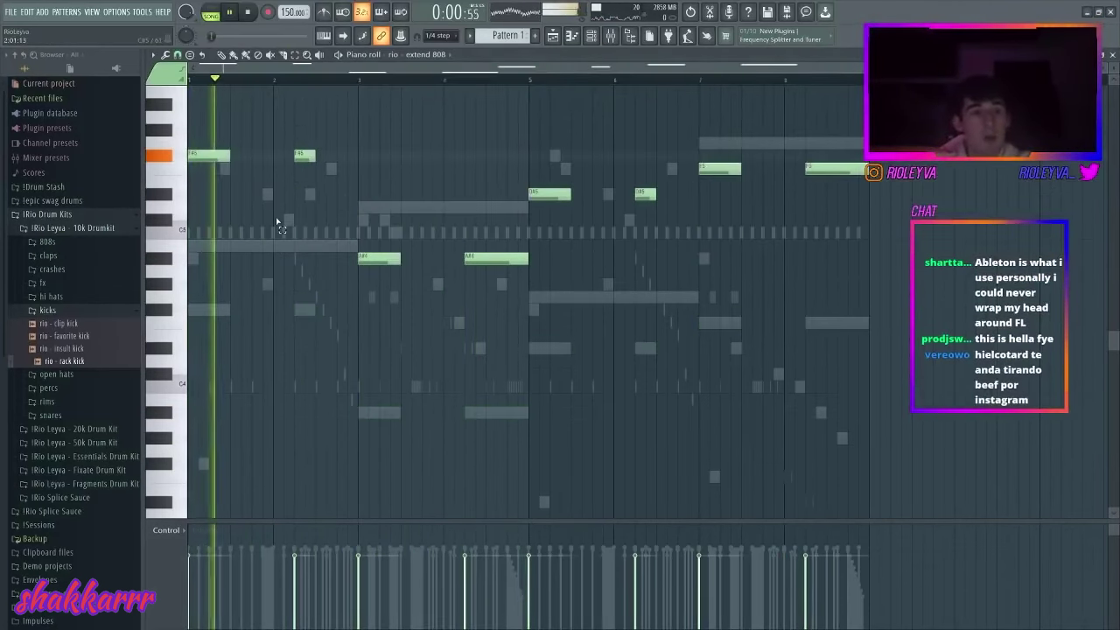
# - Raise the extend 808's channel volume in the channel rack and play the beat to check it
pyautogui.click(590, 38)
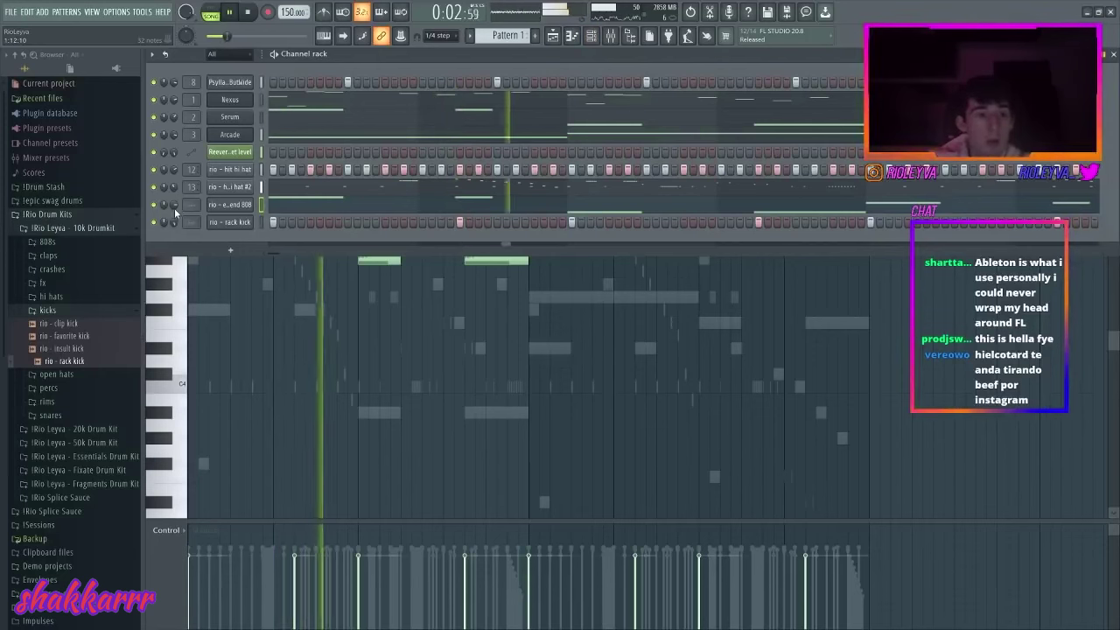
pyautogui.moveTo(174, 207); pyautogui.dragTo(174, 194)
pyautogui.click(342, 206)
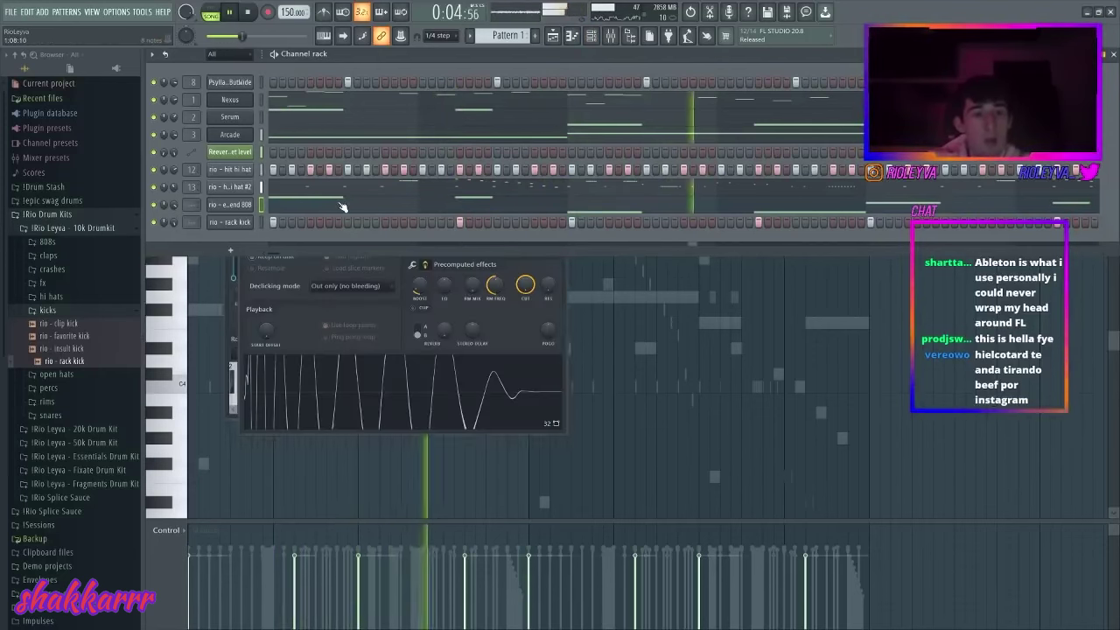
pyautogui.press('space')
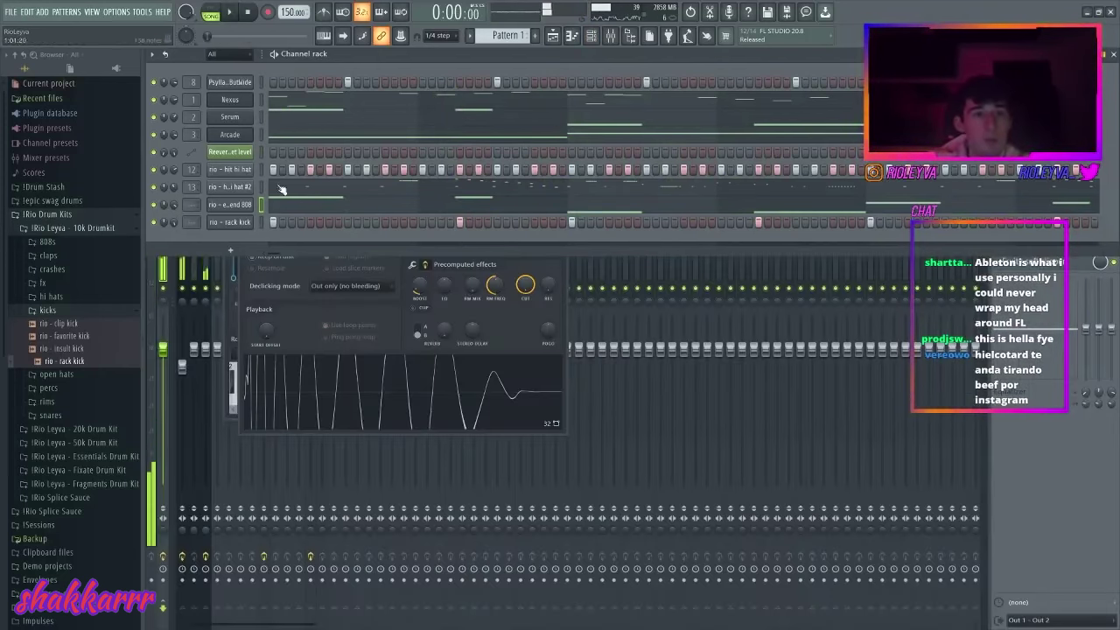
pyautogui.press('space')
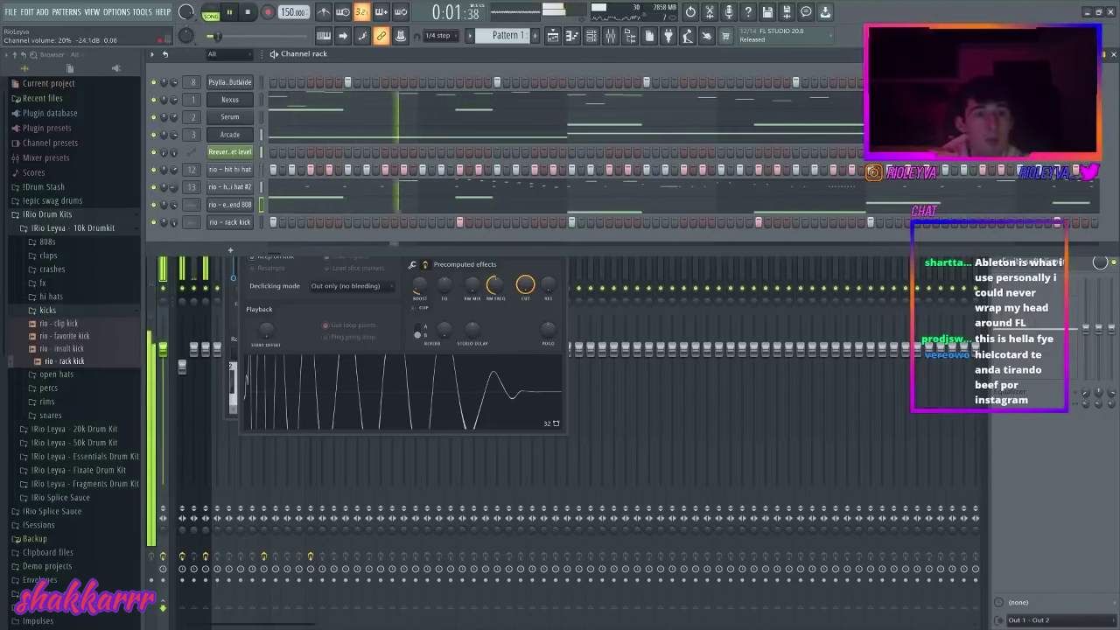
# - Turn down the rio - hit hi hat #2 volume and delete that channel
pyautogui.moveTo(173, 188)
pyautogui.mouseDown()
pyautogui.moveTo(174, 201)
pyautogui.moveTo(172, 187)
pyautogui.mouseUp()
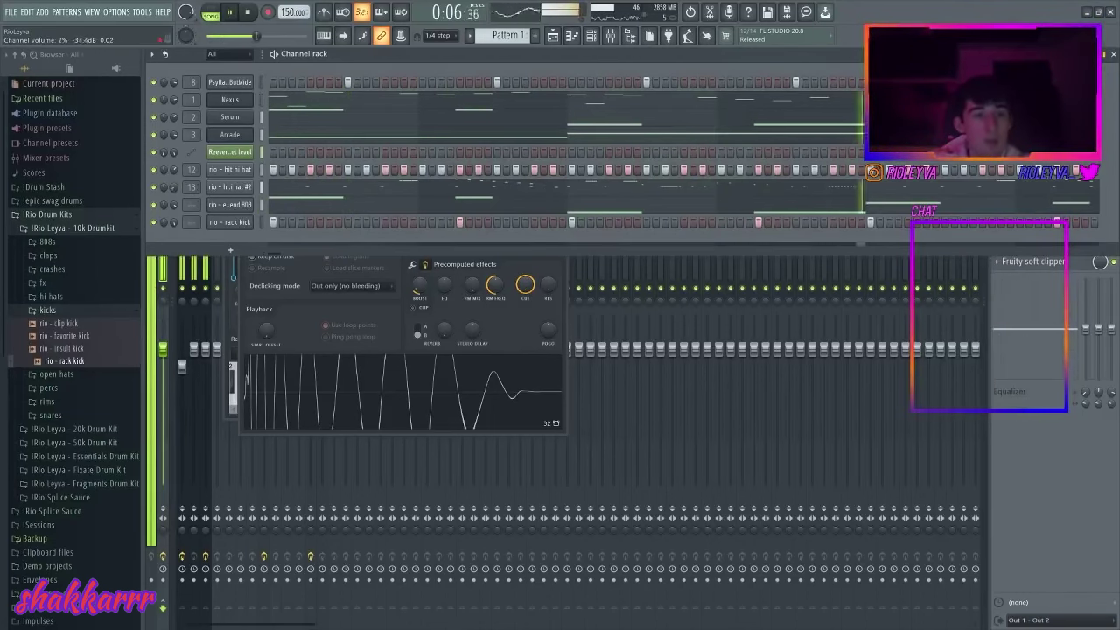
pyautogui.rightClick(237, 187)
pyautogui.click(289, 298)
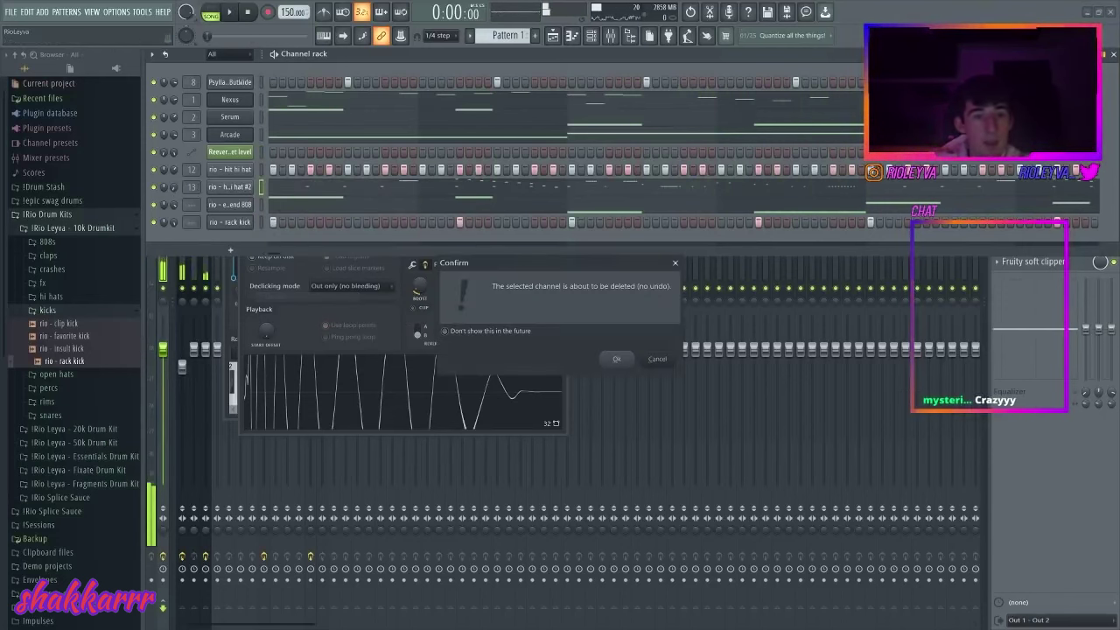
pyautogui.click(616, 362)
pyautogui.click(614, 362)
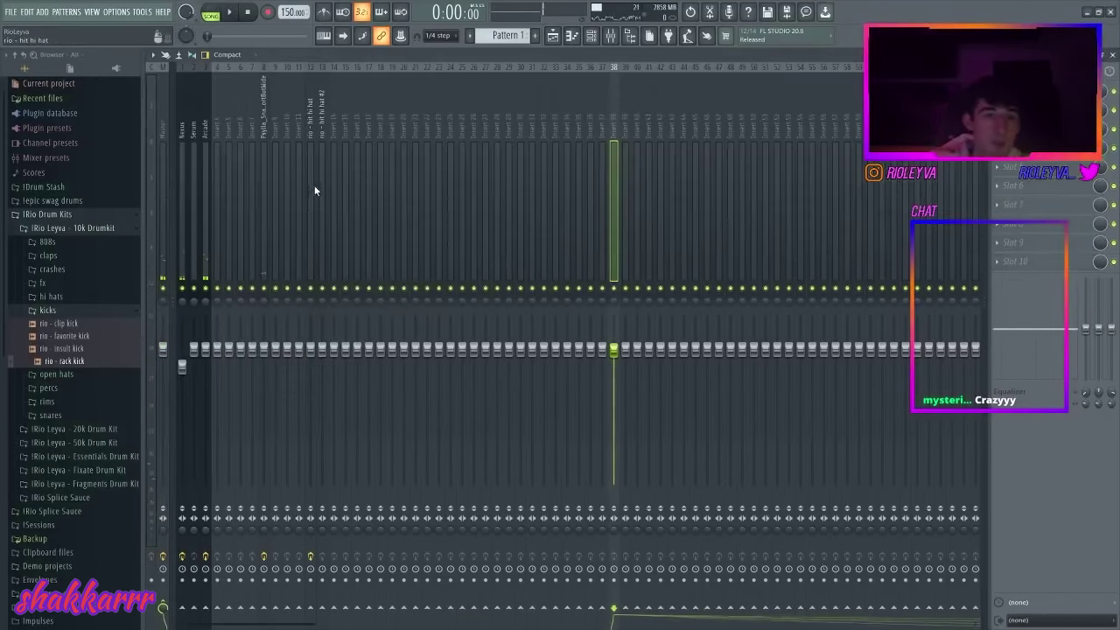
# - Remove rio - hit hi hat hits in bars 1 and 3 and the first hit of bars 2 and 4
pyautogui.click(315, 185)
pyautogui.click(611, 36)
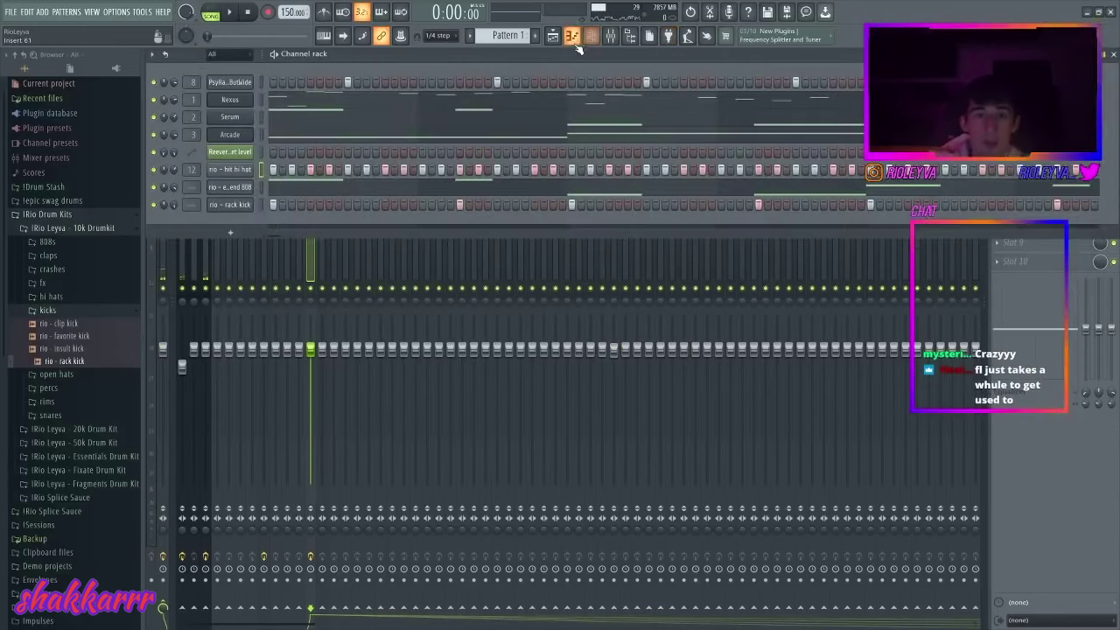
pyautogui.press('space')
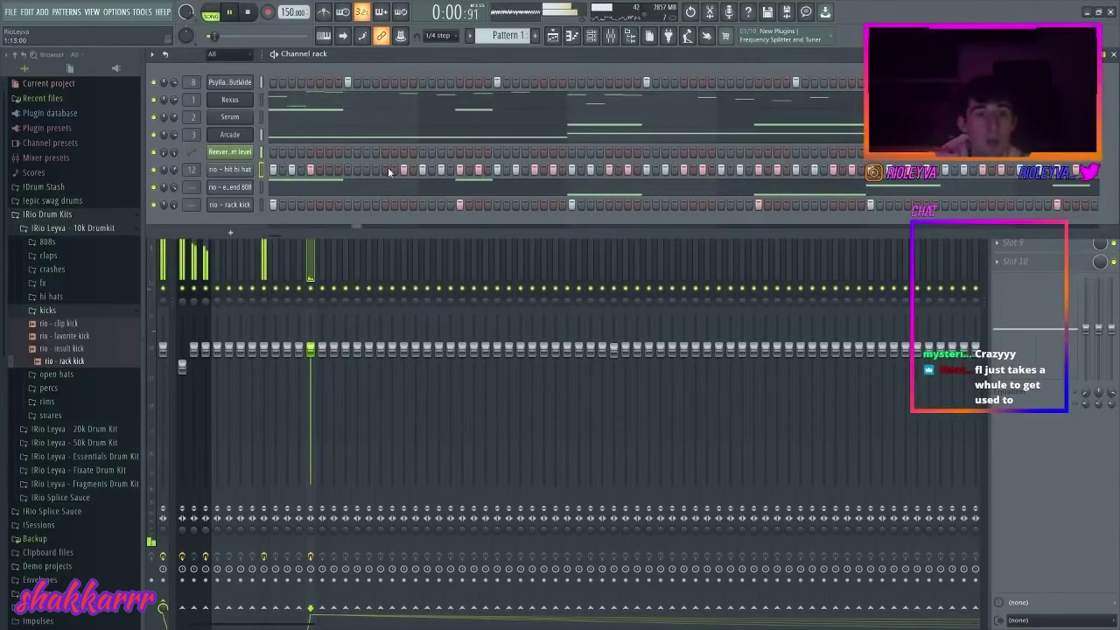
pyautogui.press('space')
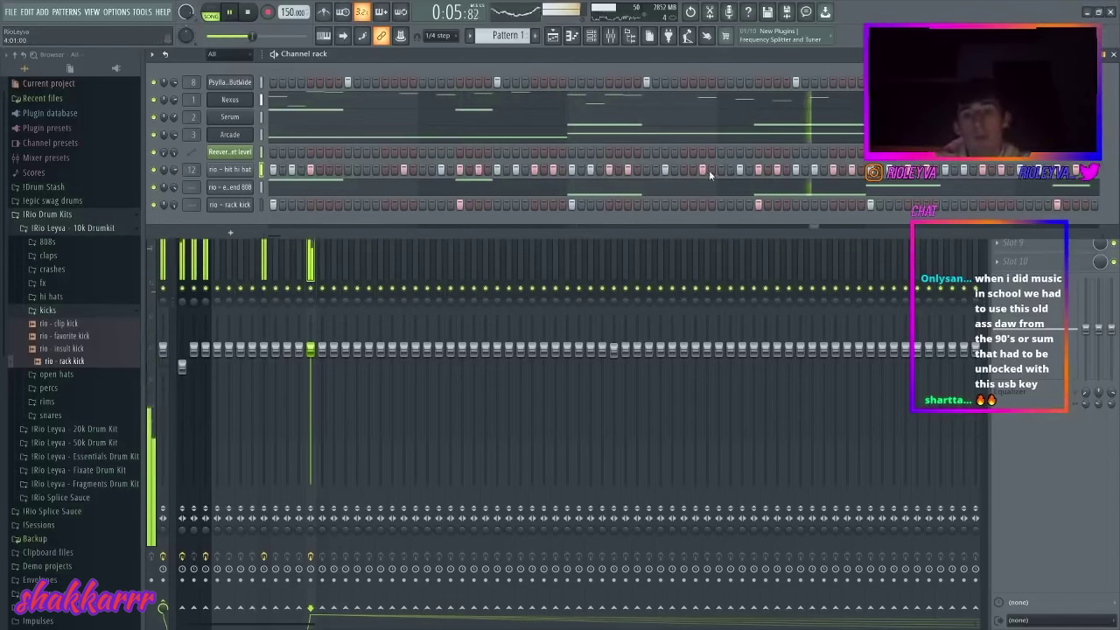
# - Delete all rio - hit hi hat notes in bars 5 to 8
pyautogui.rightClick(252, 168)
pyautogui.click(276, 171)
pyautogui.press('space')
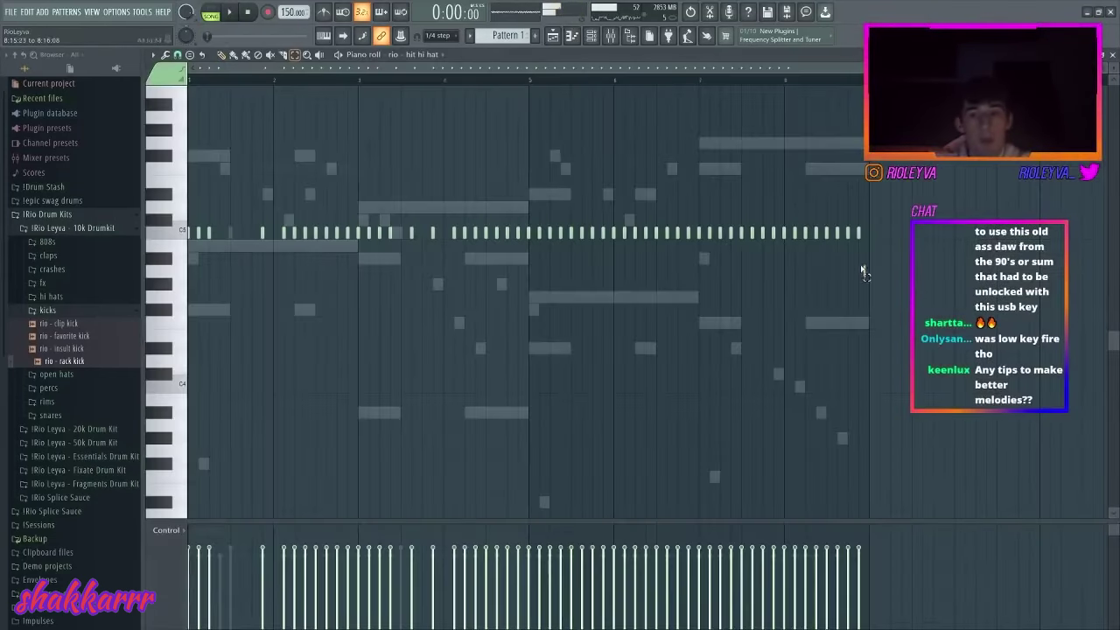
pyautogui.moveTo(862, 271); pyautogui.dragTo(532, 155)
pyautogui.press('Delete')
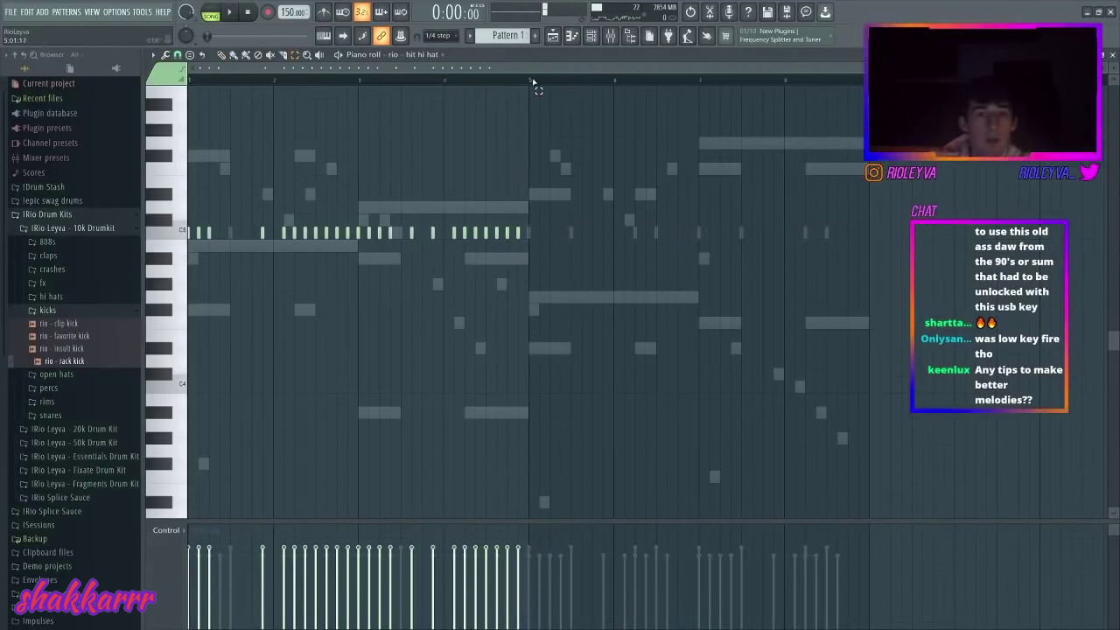
# - Duplicate the hi-hat notes of bars 1 to 4 into bars 5 to 8 and show the channel rack
pyautogui.moveTo(533, 81); pyautogui.dragTo(190, 86)
pyautogui.hotkey('ctrl', 'b')
pyautogui.keyDown('ctrl'); pyautogui.click(624, 83); pyautogui.keyUp('ctrl')
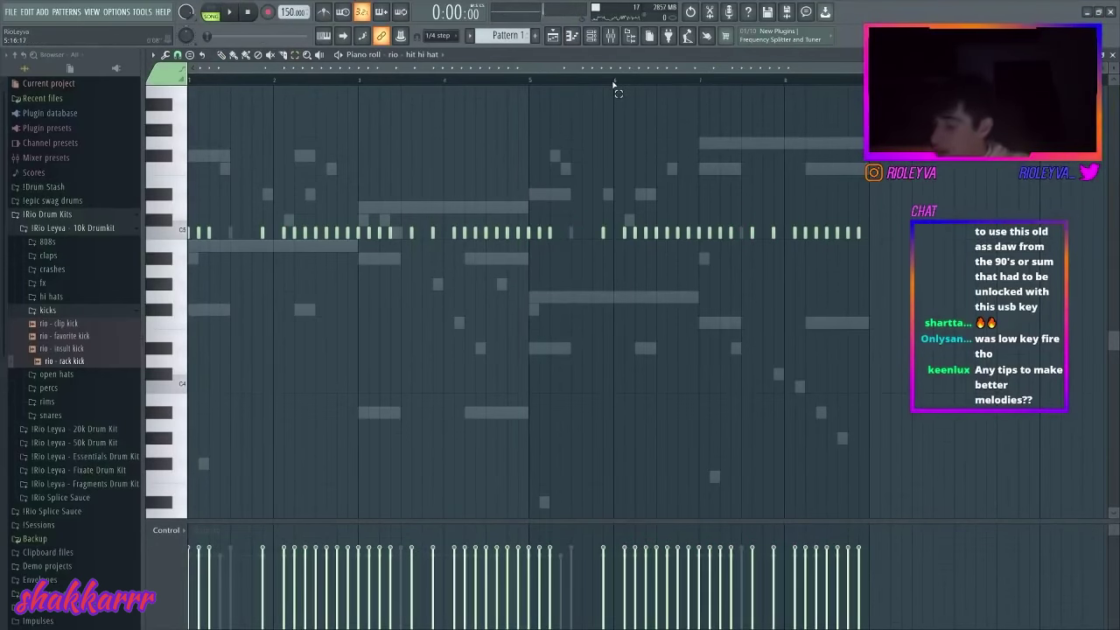
pyautogui.click(592, 36)
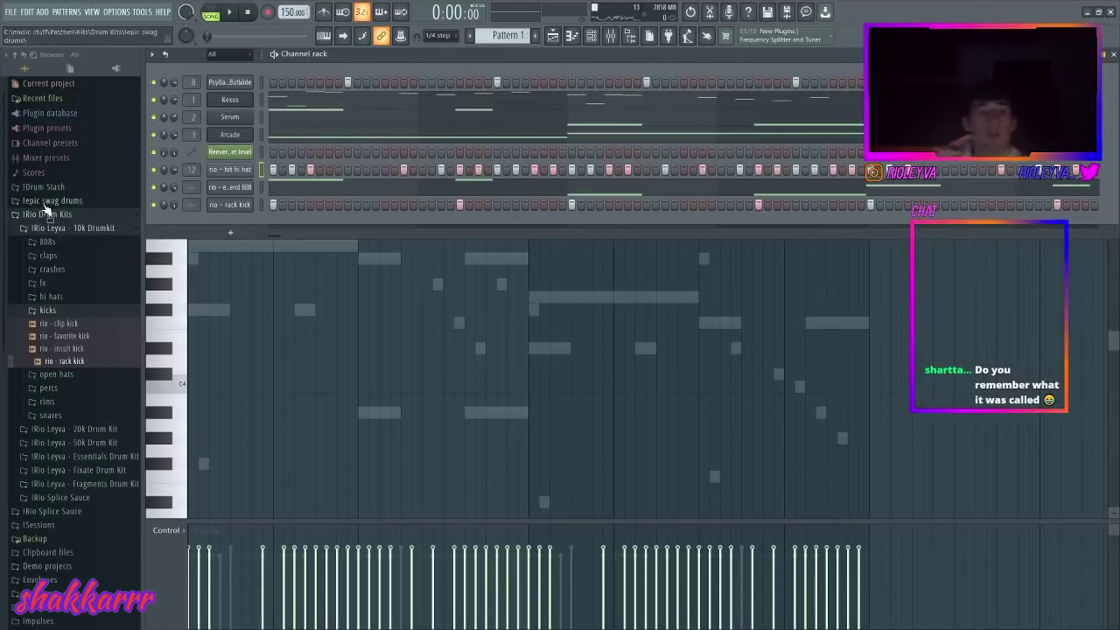
# - Browse the snares folder of the 10k Drumkit while playing the beat
pyautogui.click(51, 415)
pyautogui.press('space')
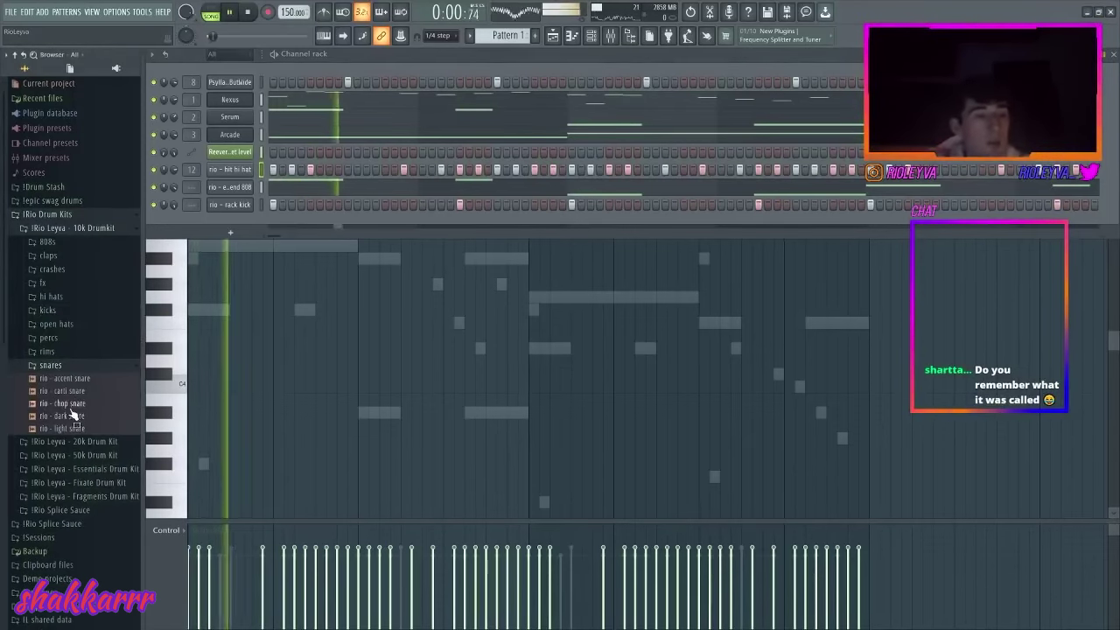
pyautogui.press('space')
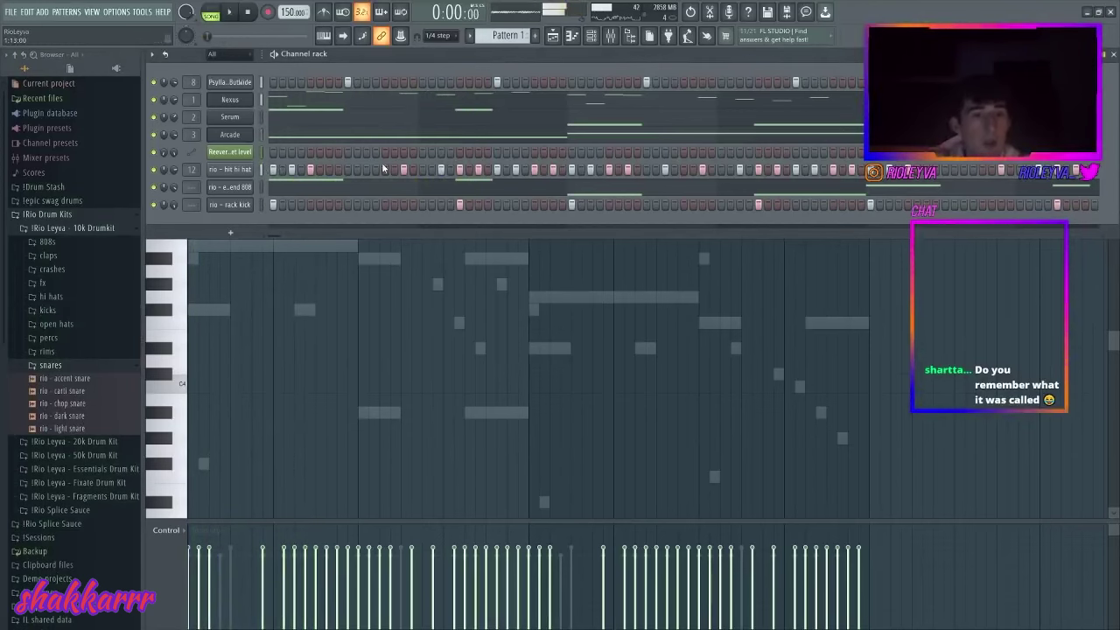
# - In the hi-hat piano roll, remove the step 15 hit of bar 1 and add a hit at step 11 of bar 5
pyautogui.press('space')
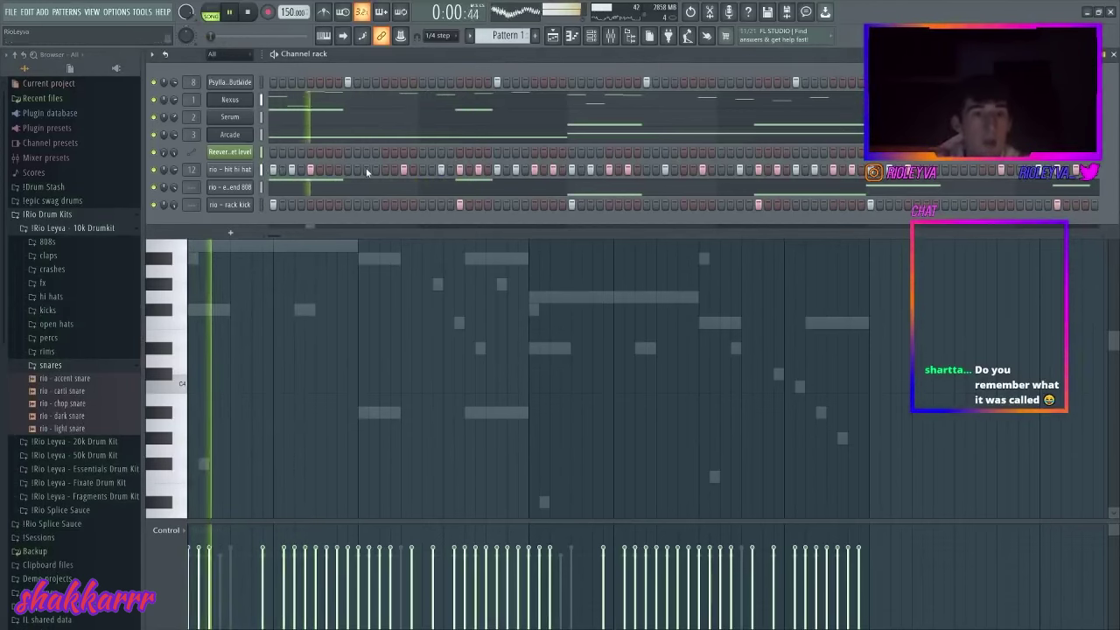
pyautogui.rightClick(249, 169)
pyautogui.click(292, 170)
pyautogui.rightClick(250, 169)
pyautogui.click(286, 169)
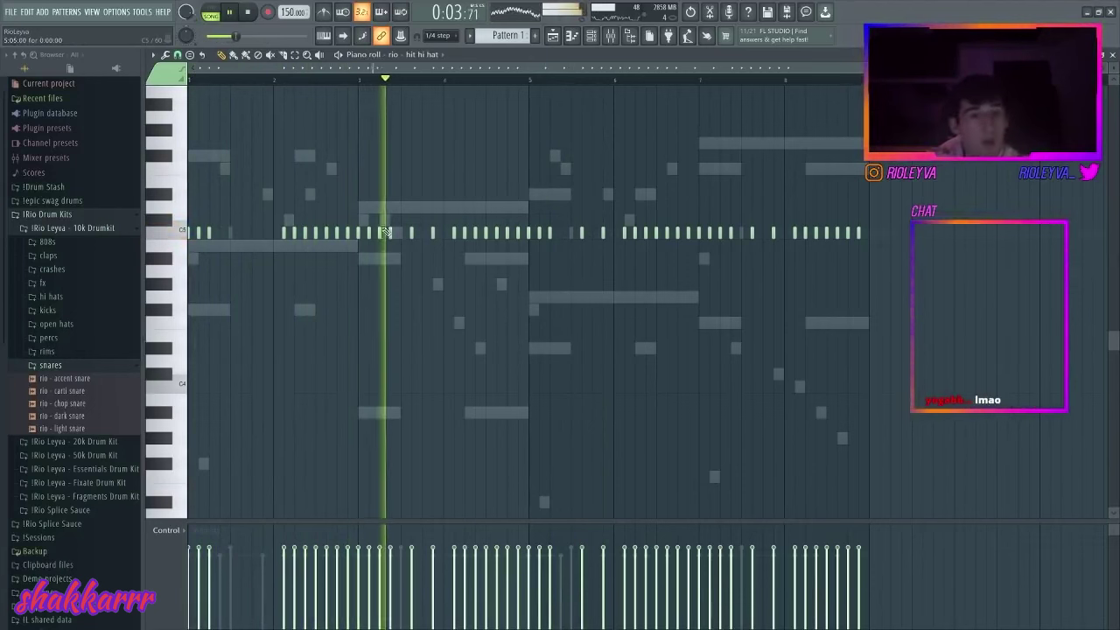
# - Remove the hi-hat hit at step 11 of bar 5 and replay the section from the end of bar 3
pyautogui.press('space')
pyautogui.press('space')
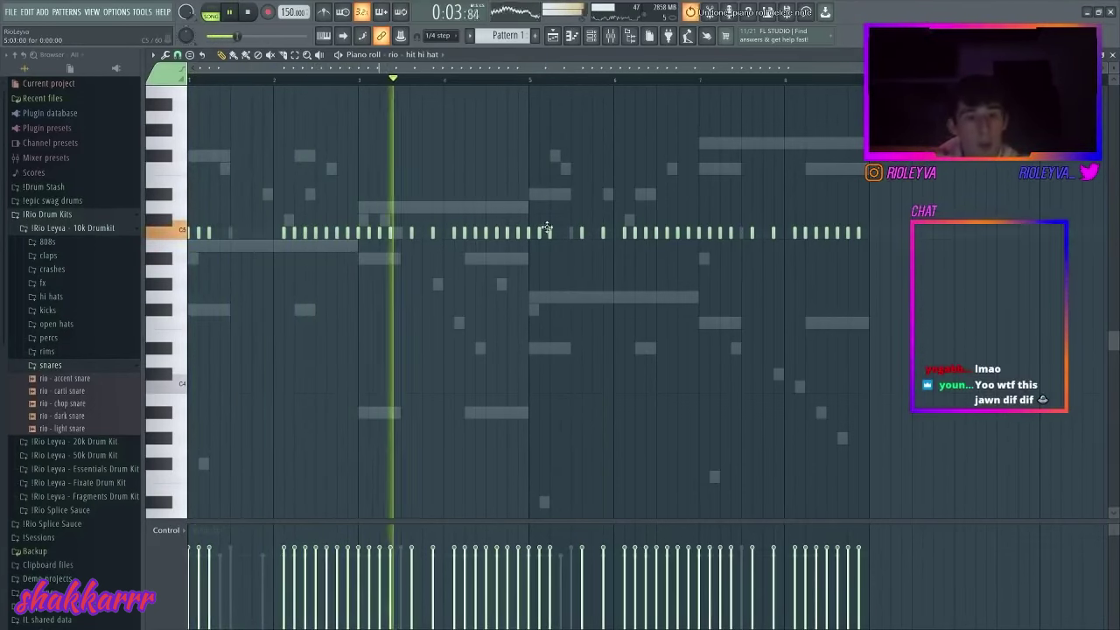
pyautogui.rightClick(582, 232)
pyautogui.hotkey('ctrl', 'z')
pyautogui.rightClick(582, 233)
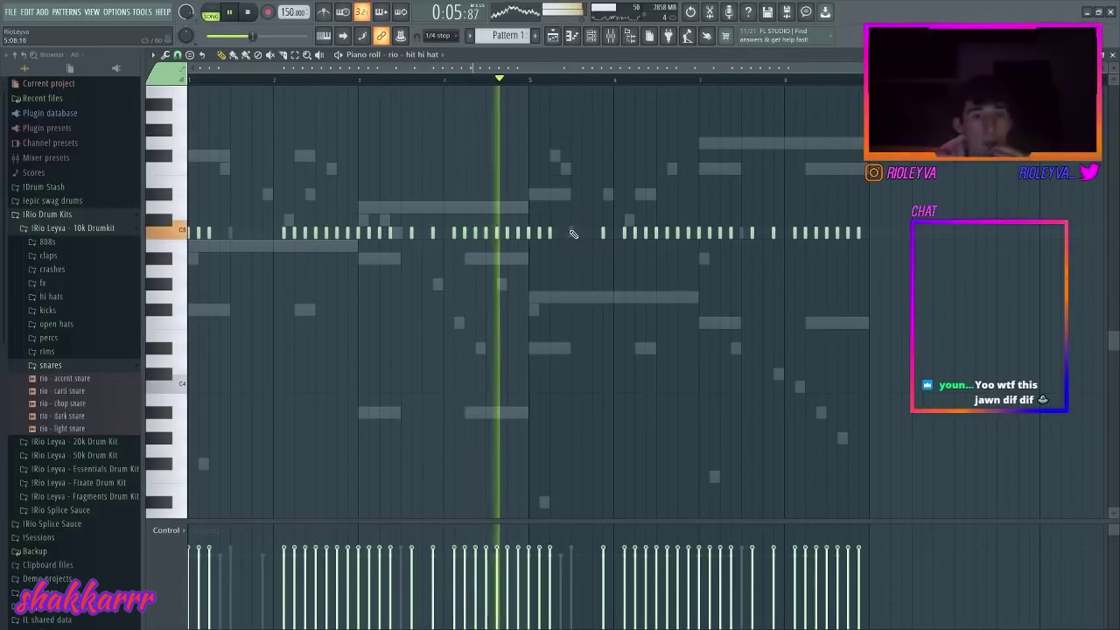
pyautogui.click(430, 79)
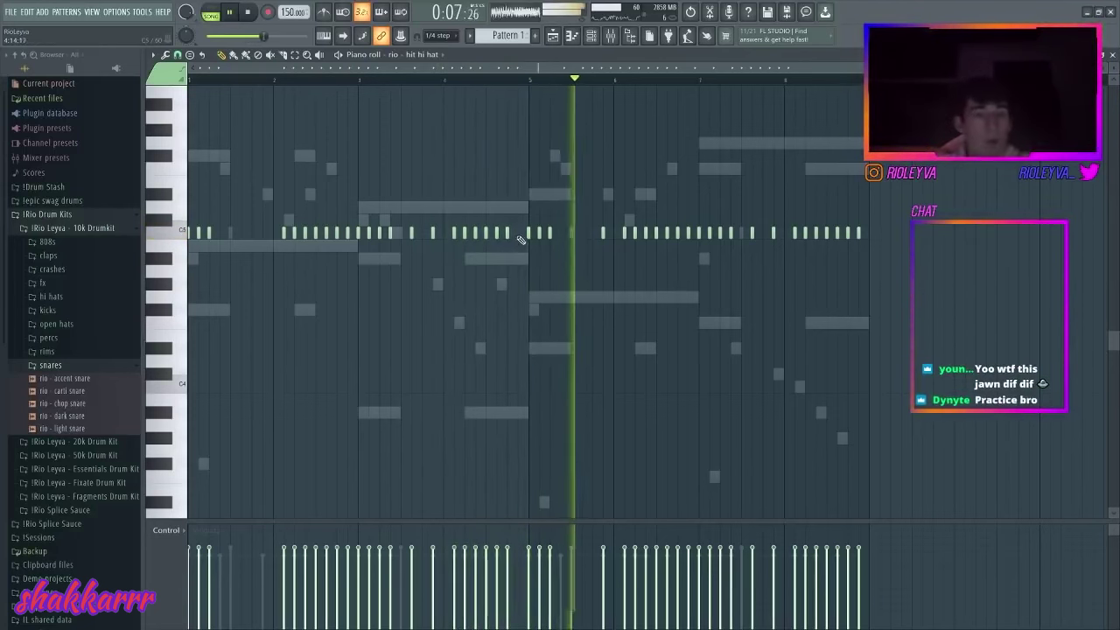
# - Browse the accent hat midis and fx folders of the Fixate Drum Kit
pyautogui.click(588, 37)
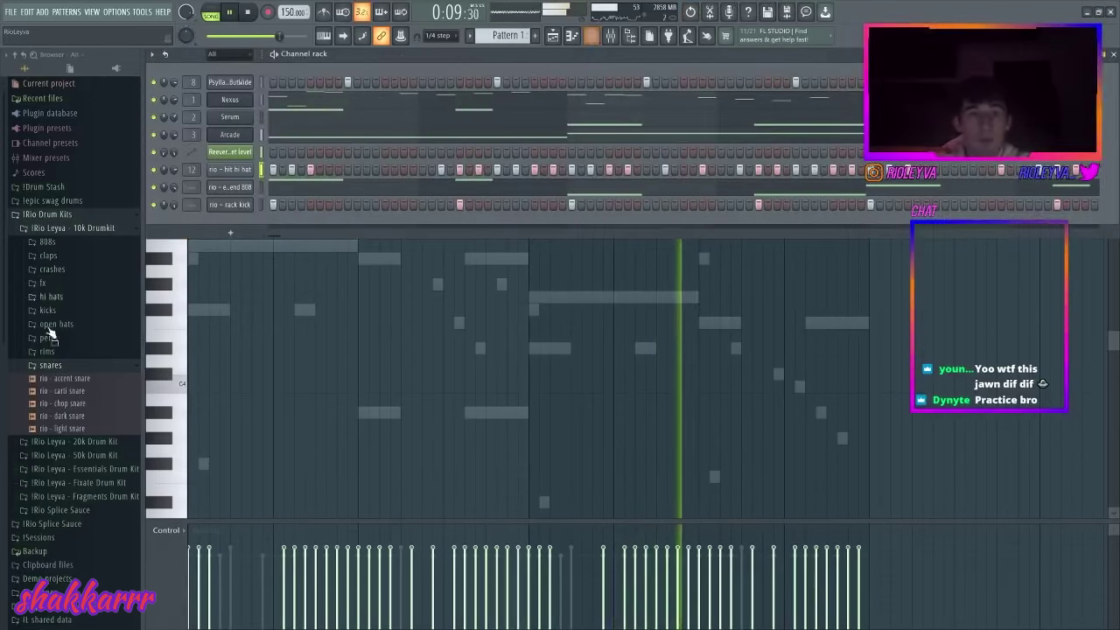
pyautogui.scroll(-3, 53, 372)
pyautogui.scroll(-3, 53, 372)
pyautogui.click(84, 333)
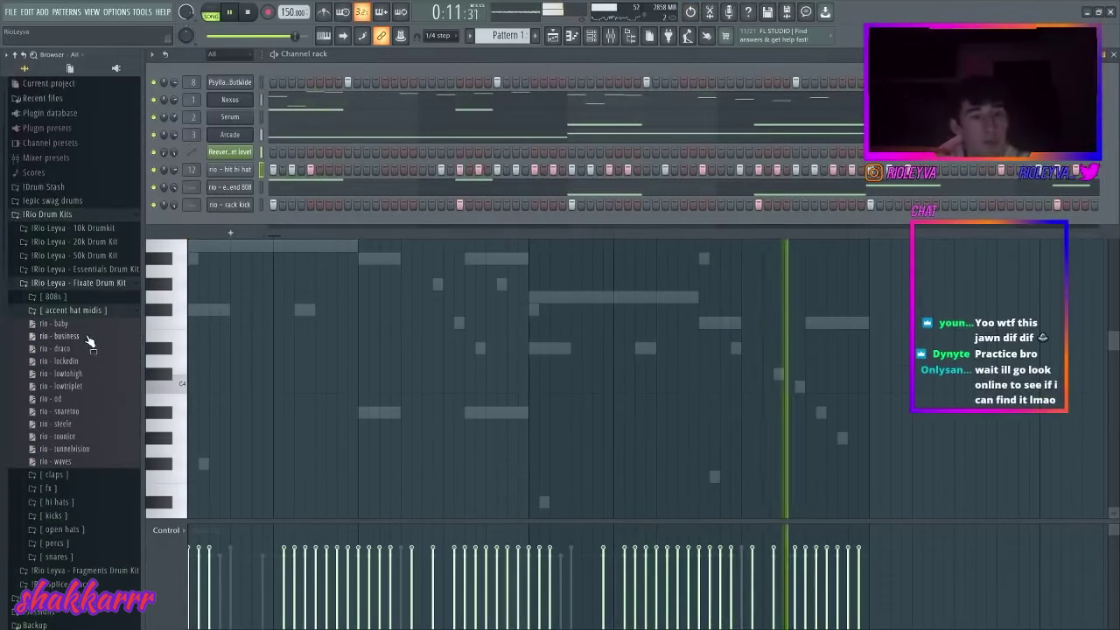
pyautogui.scroll(-1, 87, 367)
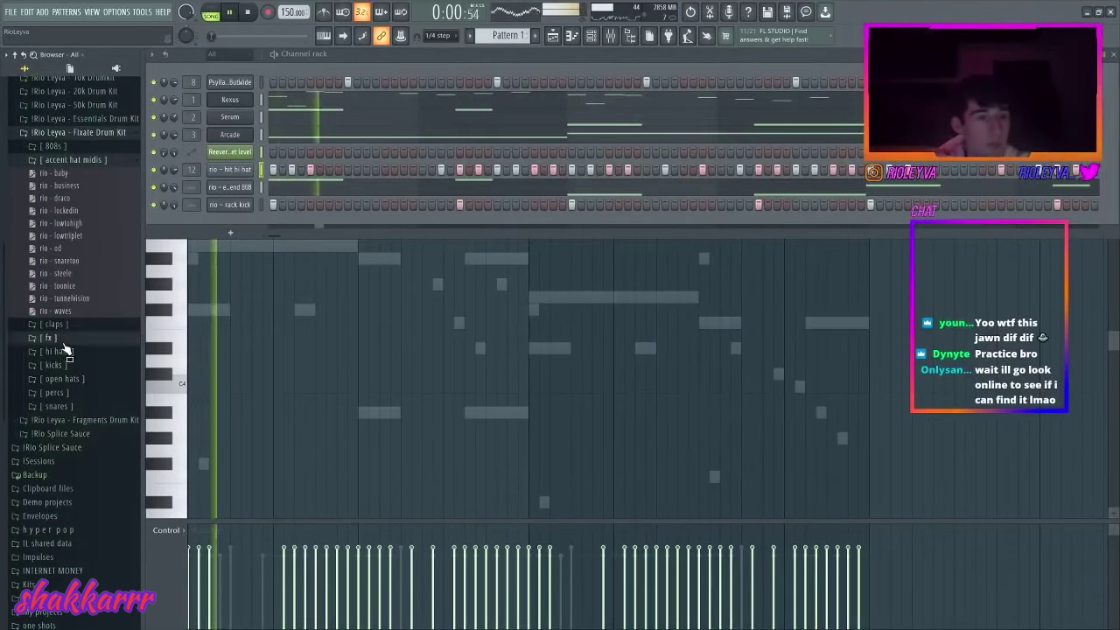
pyautogui.click(61, 341)
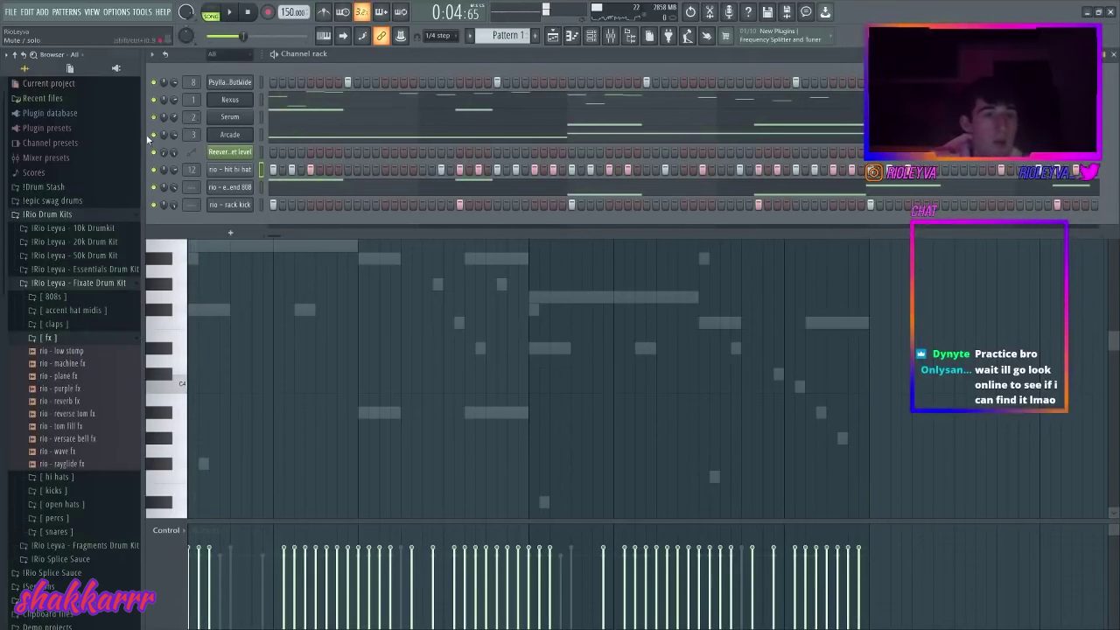
# - Add another Serum channel and load the lead preset LD BottleBlower [SD]
pyautogui.click(228, 235)
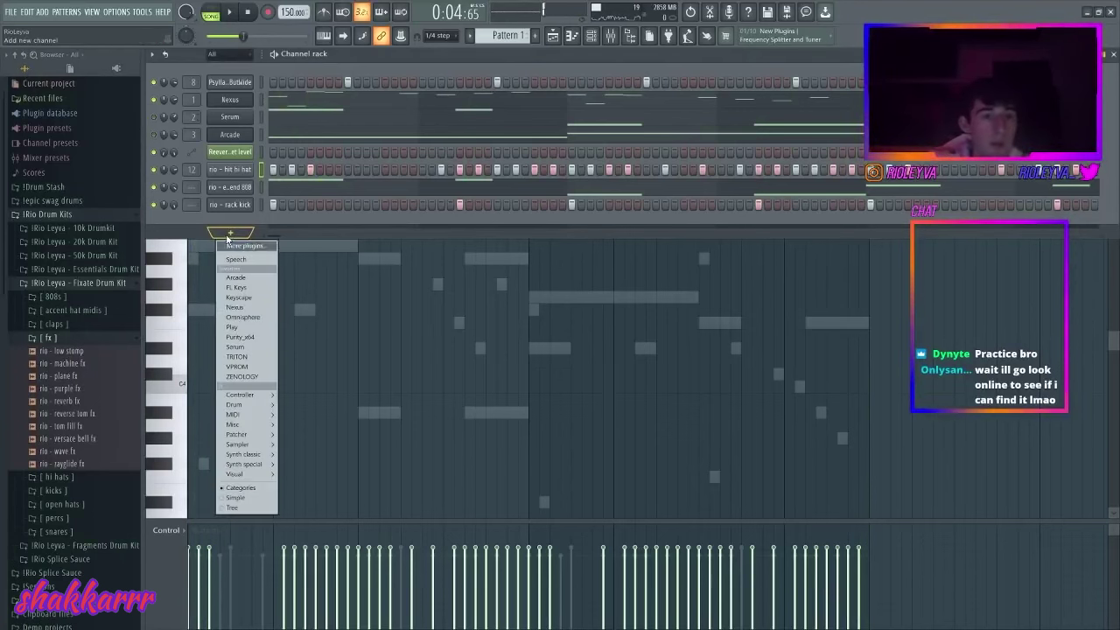
pyautogui.click(236, 347)
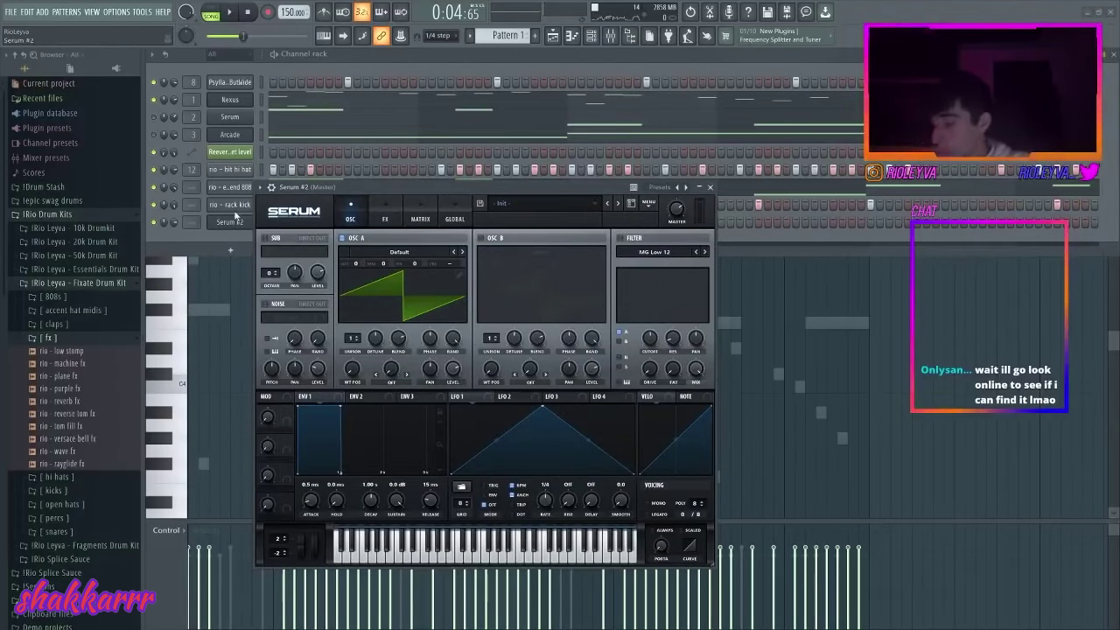
pyautogui.click(547, 203)
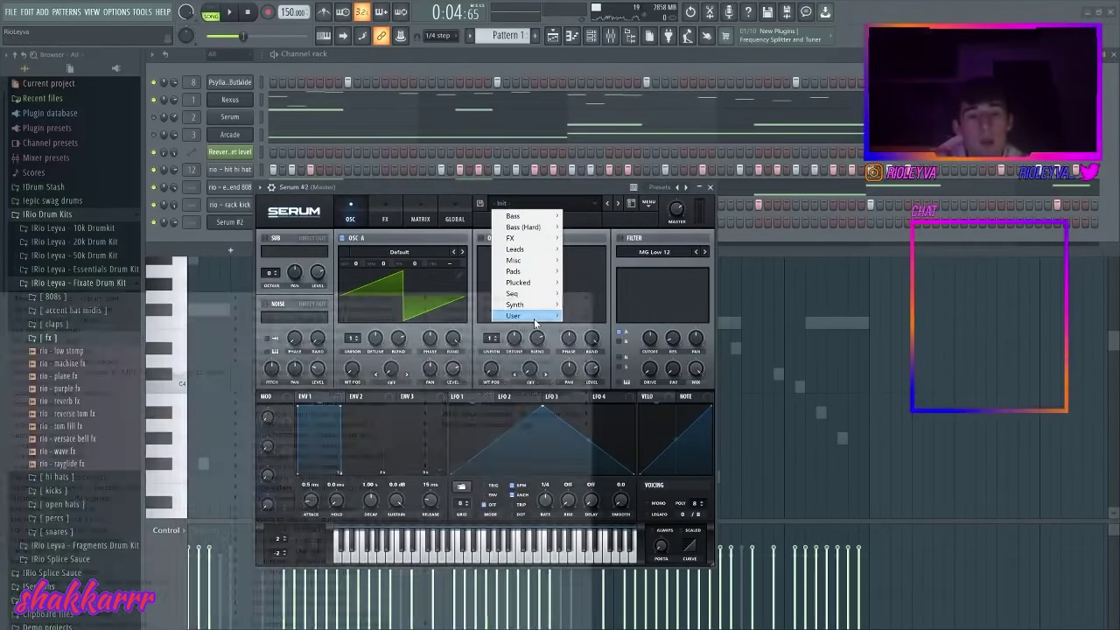
pyautogui.moveTo(557, 307)
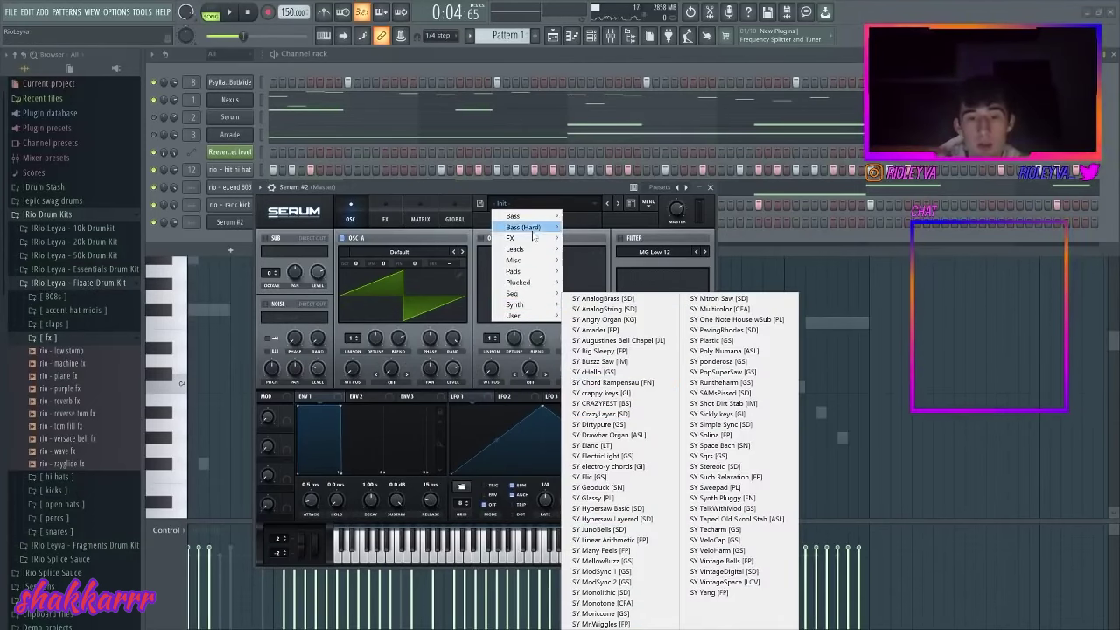
pyautogui.moveTo(526, 248)
pyautogui.click(604, 333)
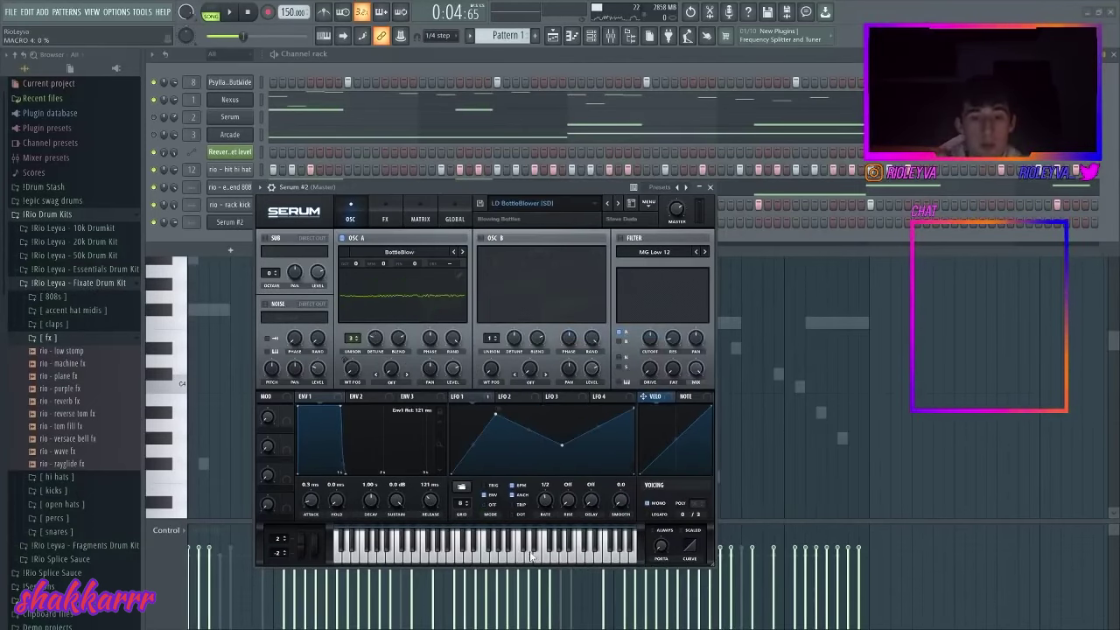
# - Audition the lead preset LD Bbitcycle [AF] and change to LD A Bit of Luck [SD] on the new Serum
pyautogui.click(567, 203)
pyautogui.moveTo(553, 251)
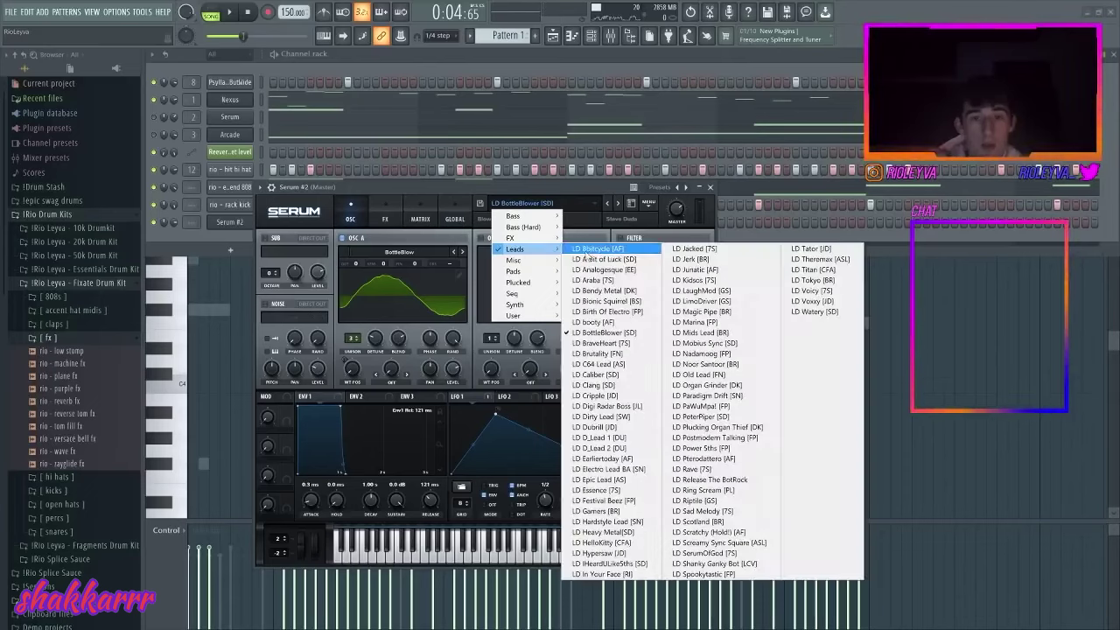
pyautogui.click(599, 250)
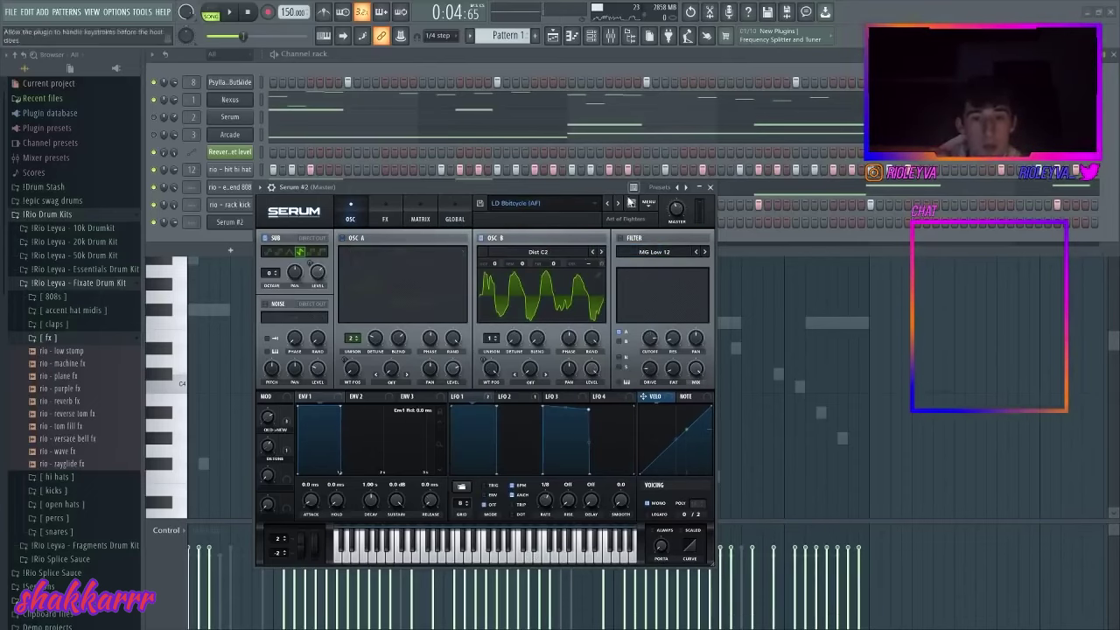
pyautogui.click(618, 203)
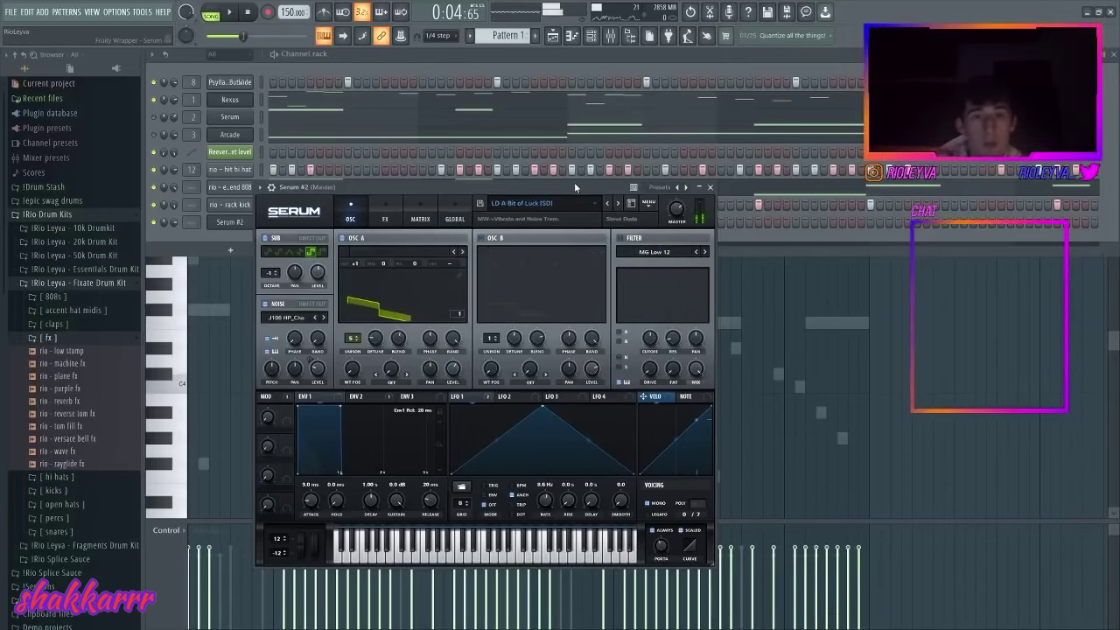
# - Audition successive Serum lead presets from LD Analogesque [EE] through LD Bendy Metal [DK] and LD booty [AF] to LD BraveHeart [7S]
pyautogui.click(618, 203)
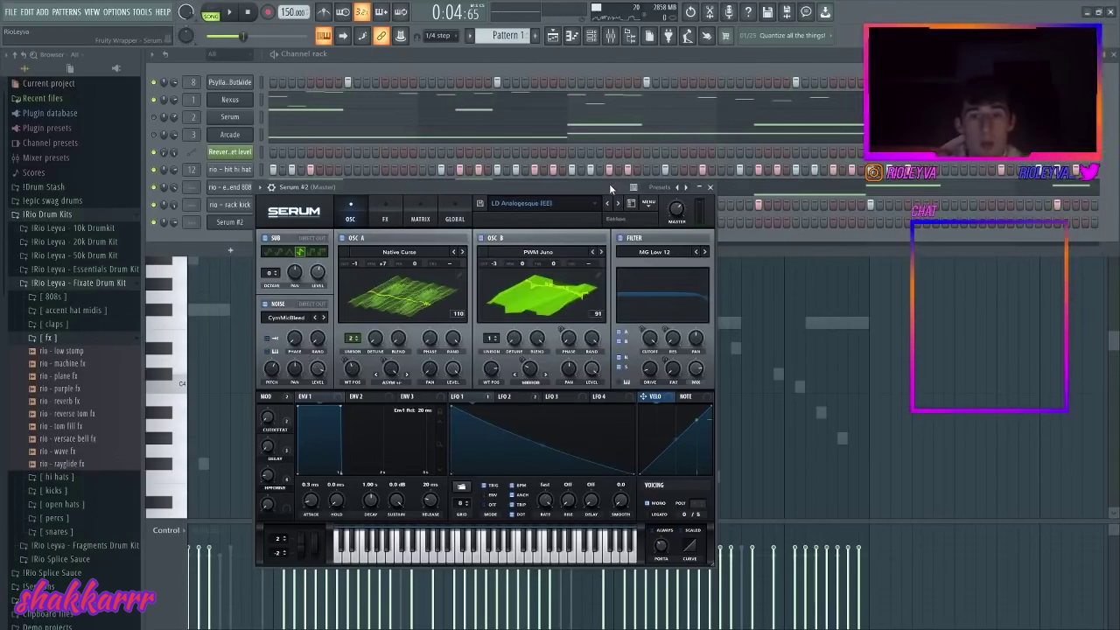
pyautogui.click(618, 203)
pyautogui.click(618, 203)
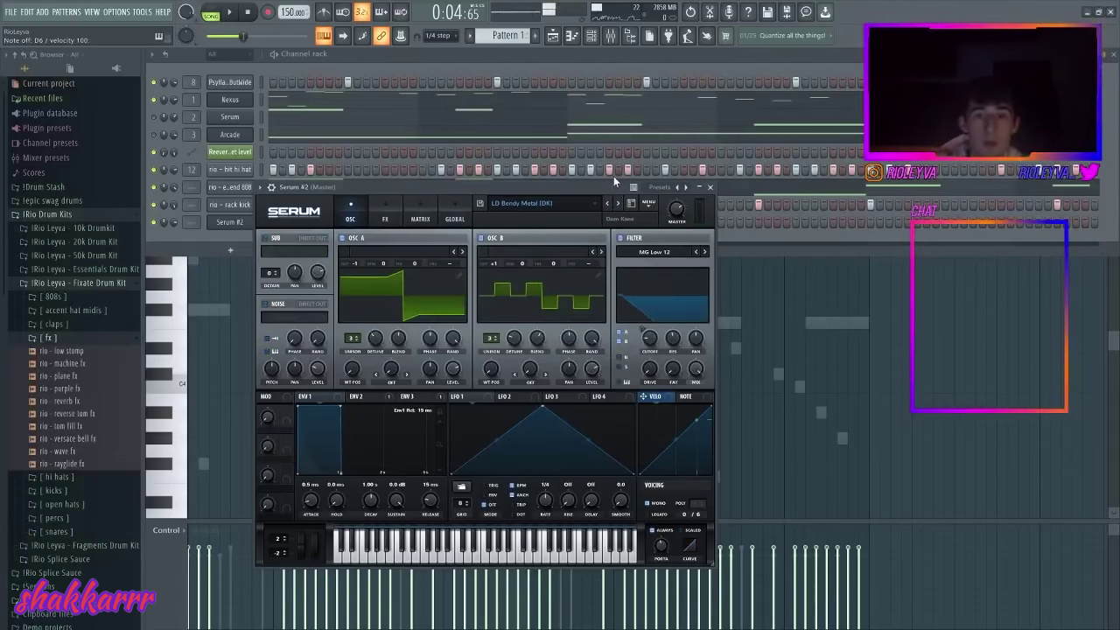
pyautogui.click(618, 203)
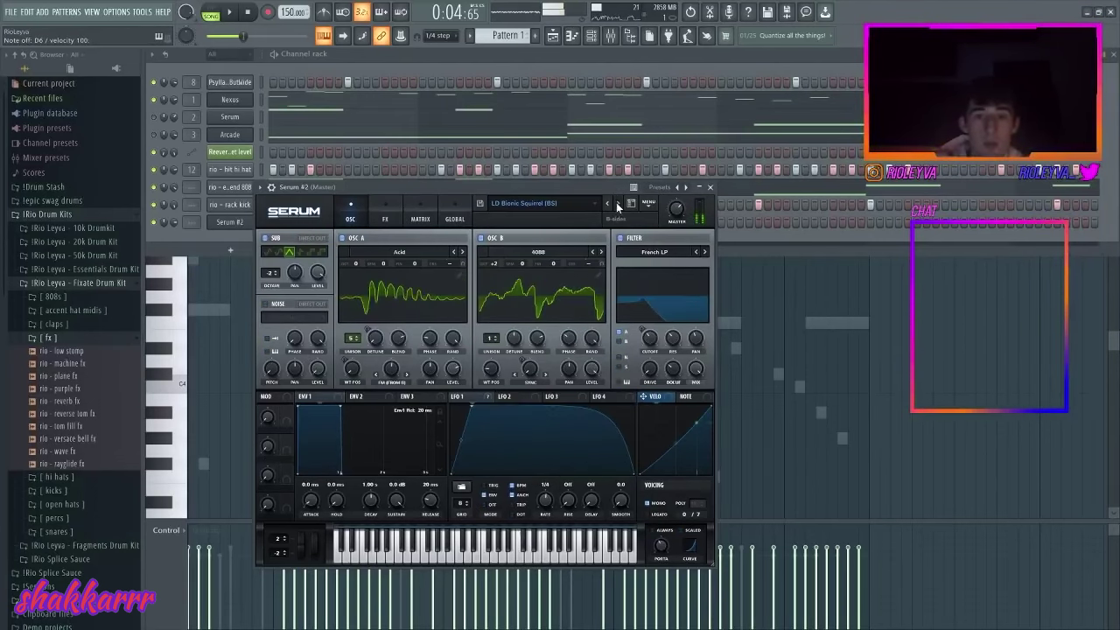
pyautogui.click(618, 203)
pyautogui.click(618, 203)
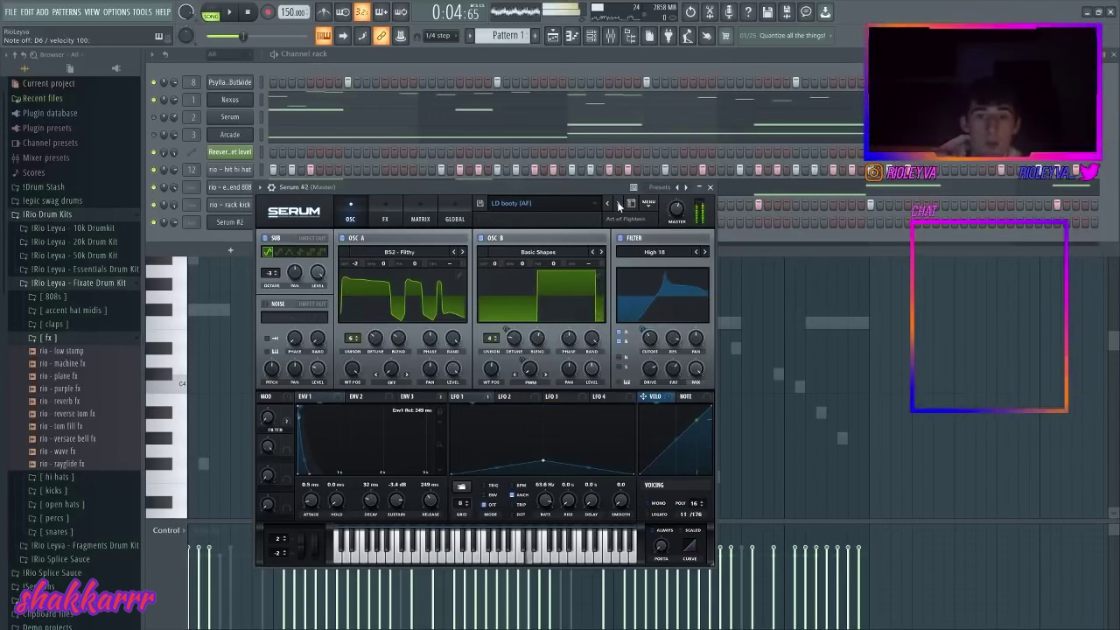
pyautogui.click(618, 203)
pyautogui.click(618, 203)
pyautogui.click(618, 203)
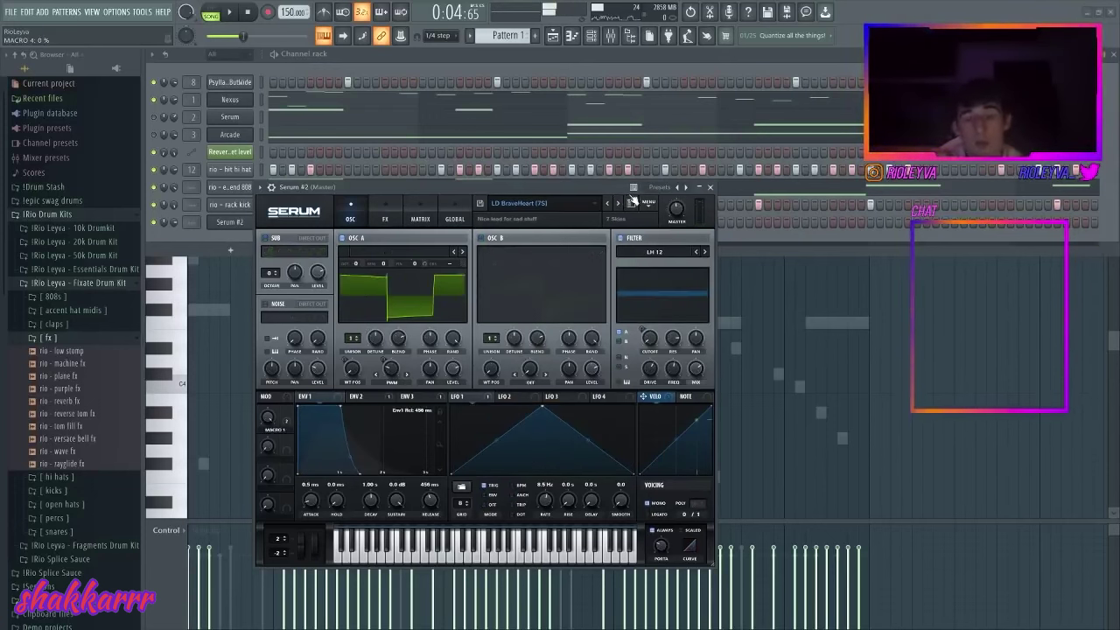
# - Audition further Serum lead presets, including LD Brutality [FN], LD Caliber [SD] and LD Cripple [JD]
pyautogui.click(618, 203)
pyautogui.click(618, 203)
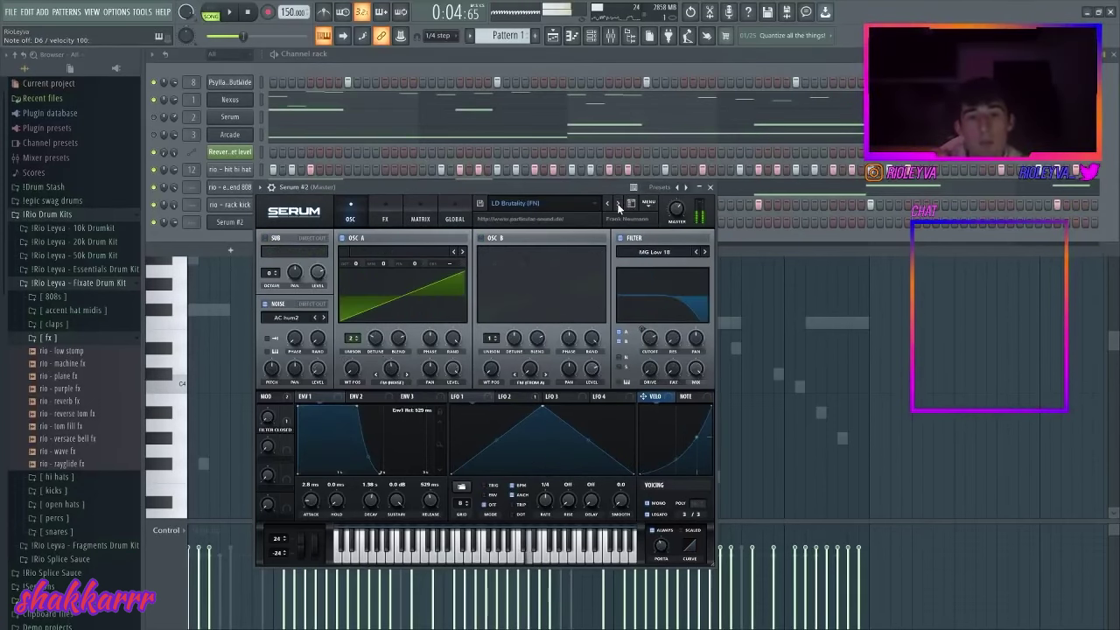
pyautogui.click(618, 203)
pyautogui.click(618, 203)
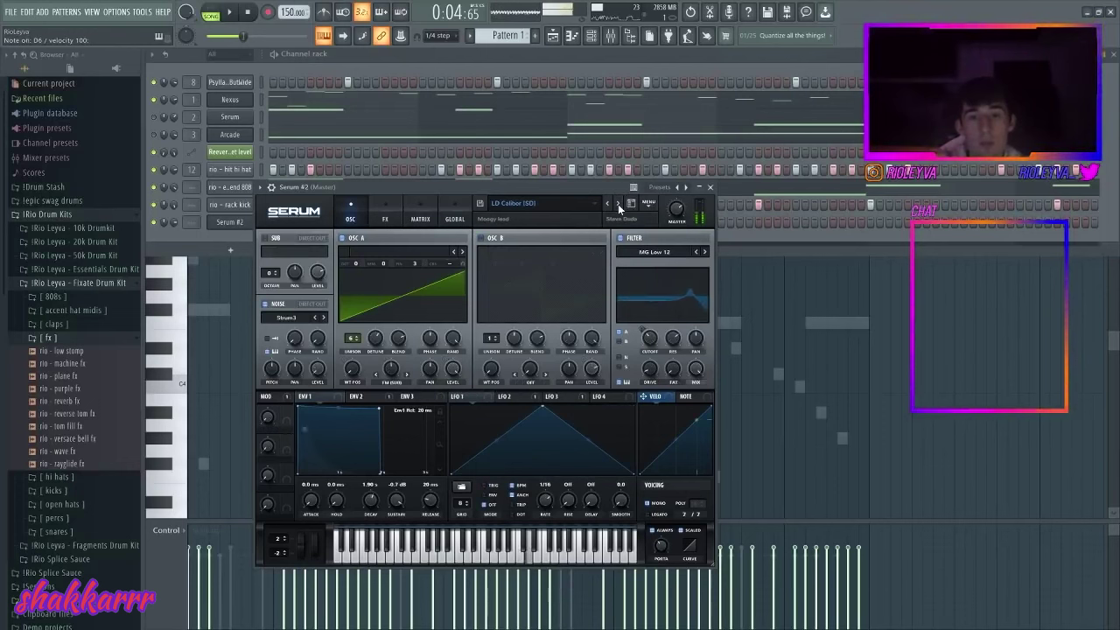
pyautogui.click(618, 203)
pyautogui.click(618, 203)
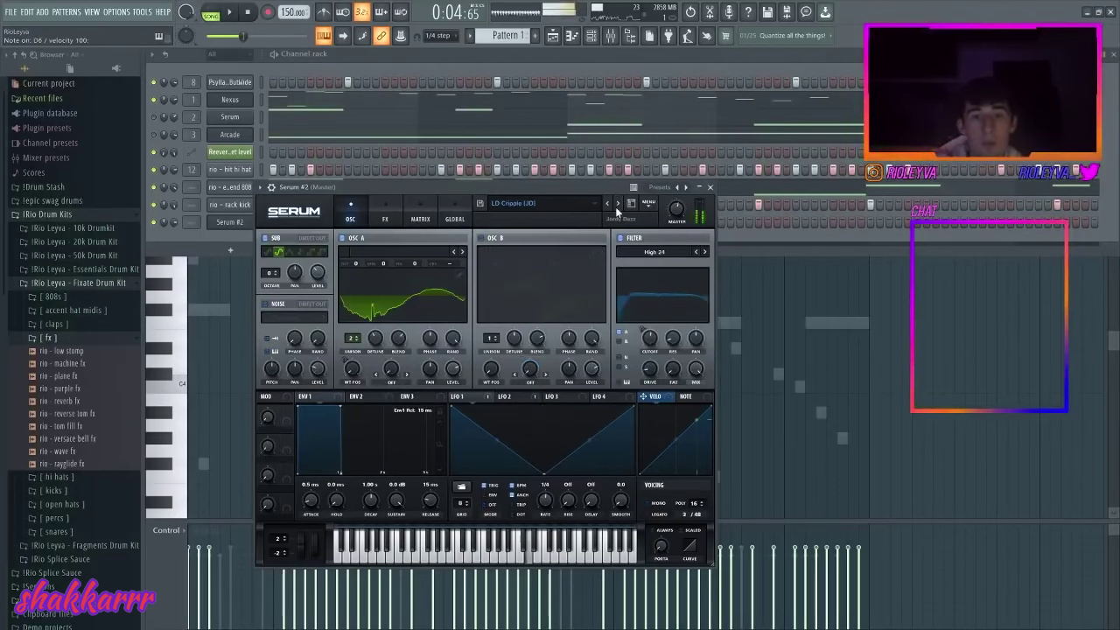
# - Compare LD Clang [SD] with LD Cripple [JD], and audition the following lead presets up to LD Dubrill [JD]
pyautogui.click(607, 203)
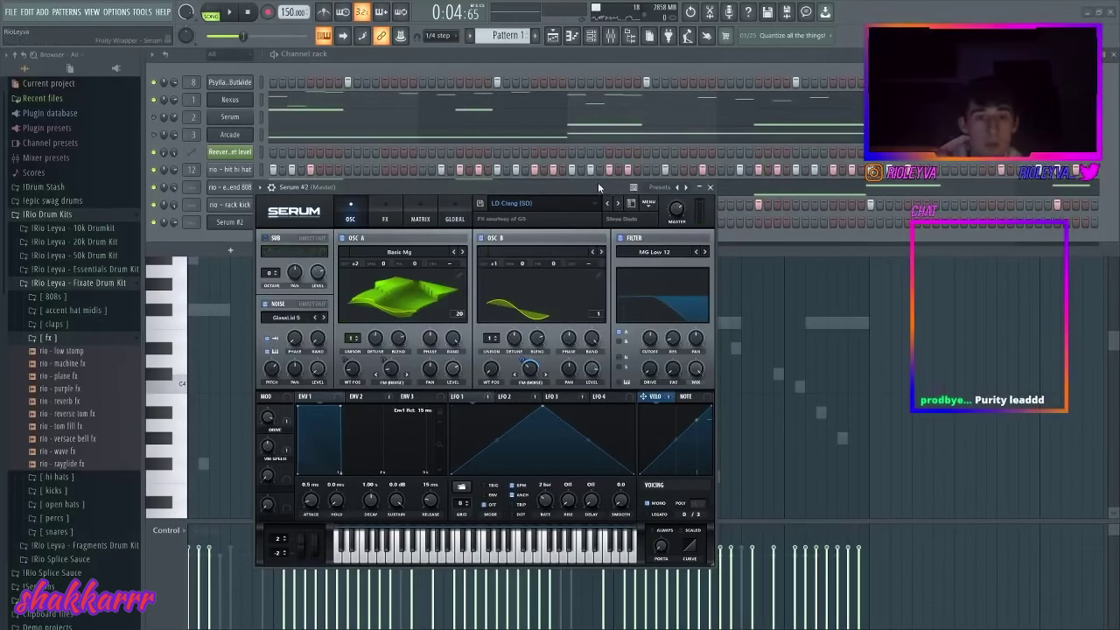
pyautogui.click(617, 203)
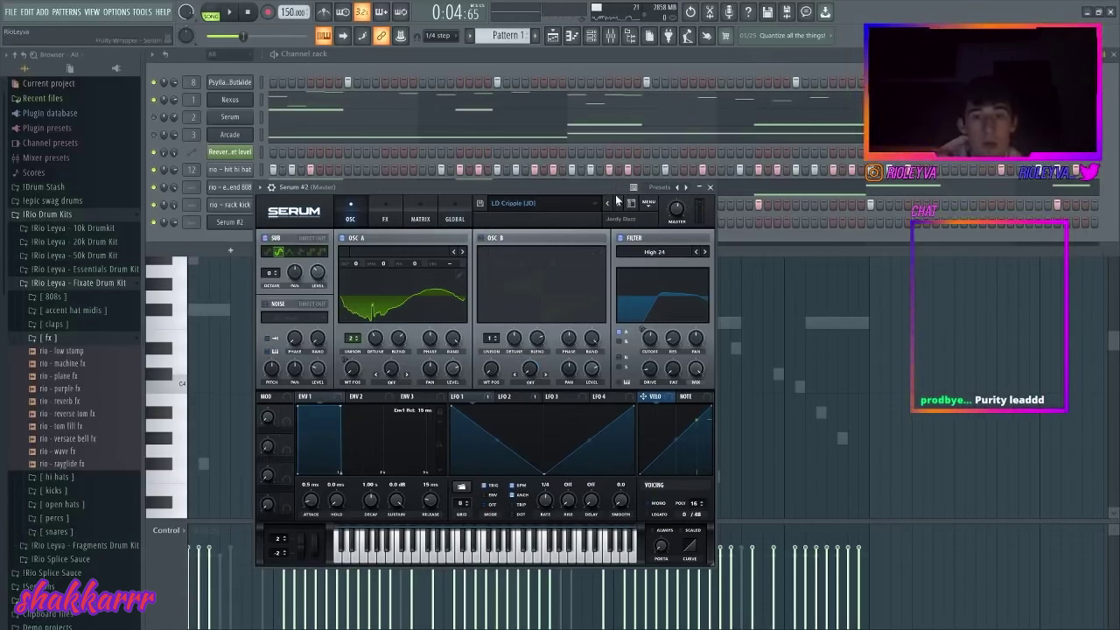
pyautogui.click(617, 201)
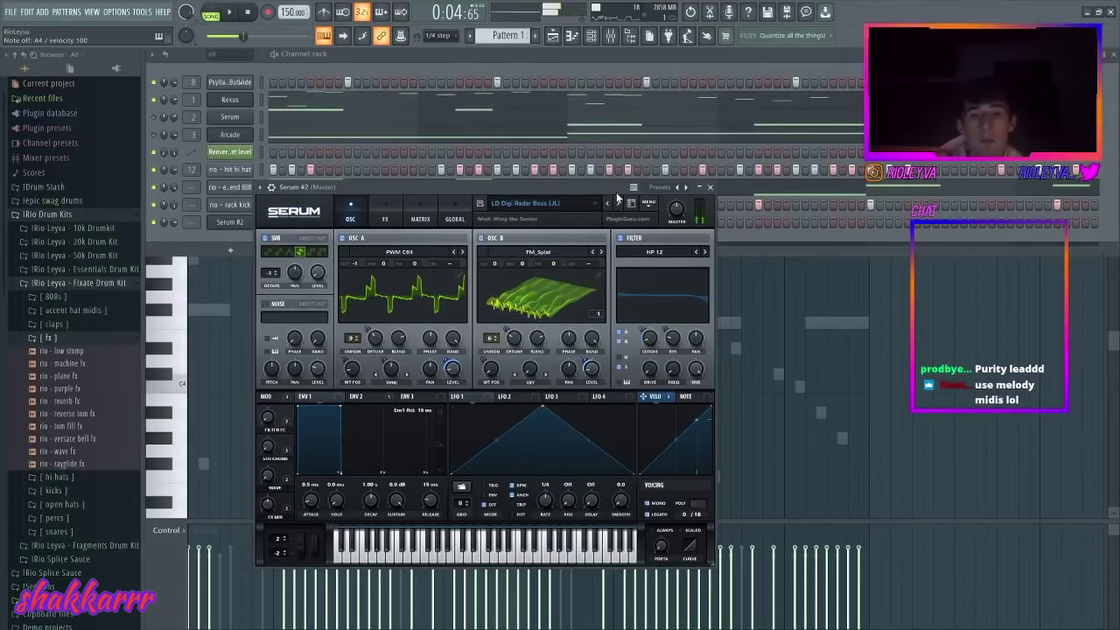
pyautogui.click(618, 203)
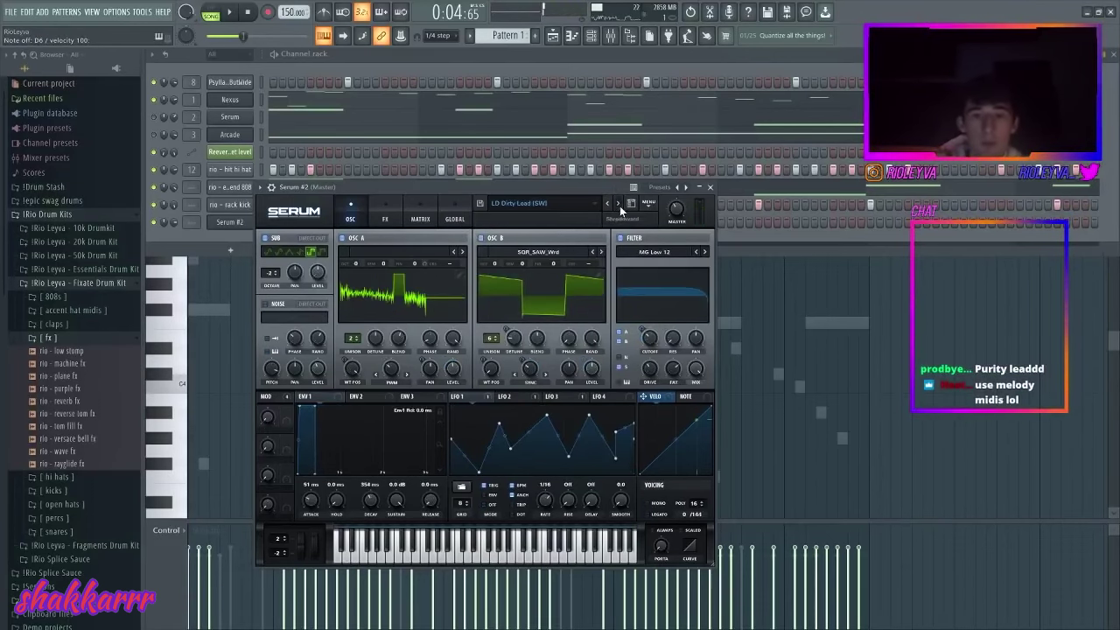
pyautogui.click(619, 205)
# - Select the Serum #2 channel, restore its plugin window and move the window to the middle of the workspace
pyautogui.press('Escape')
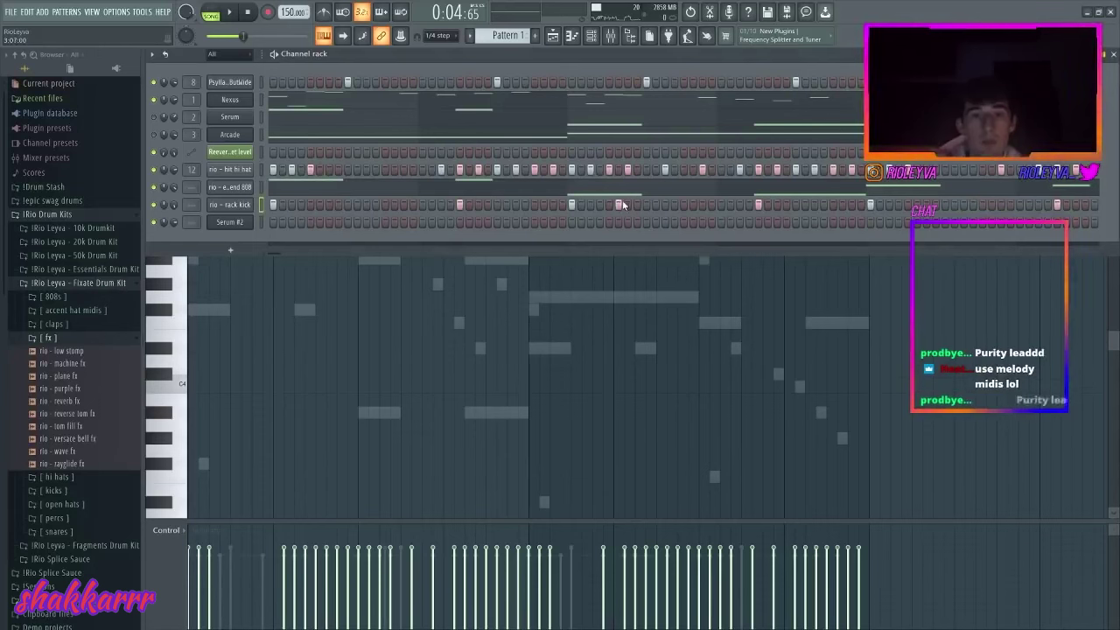
pyautogui.click(263, 220)
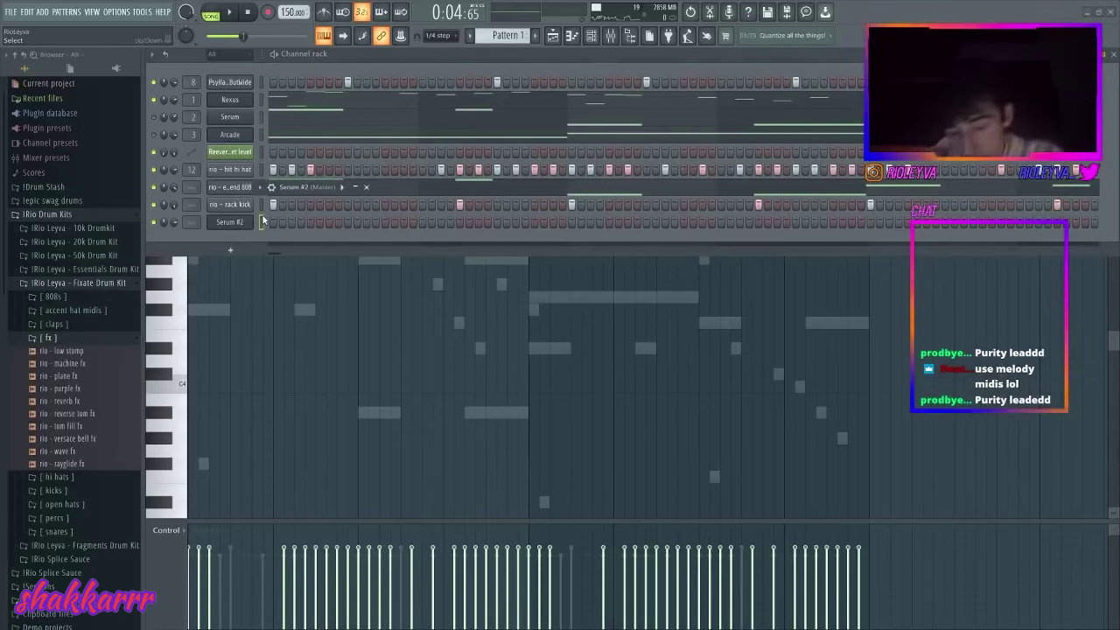
pyautogui.click(357, 190)
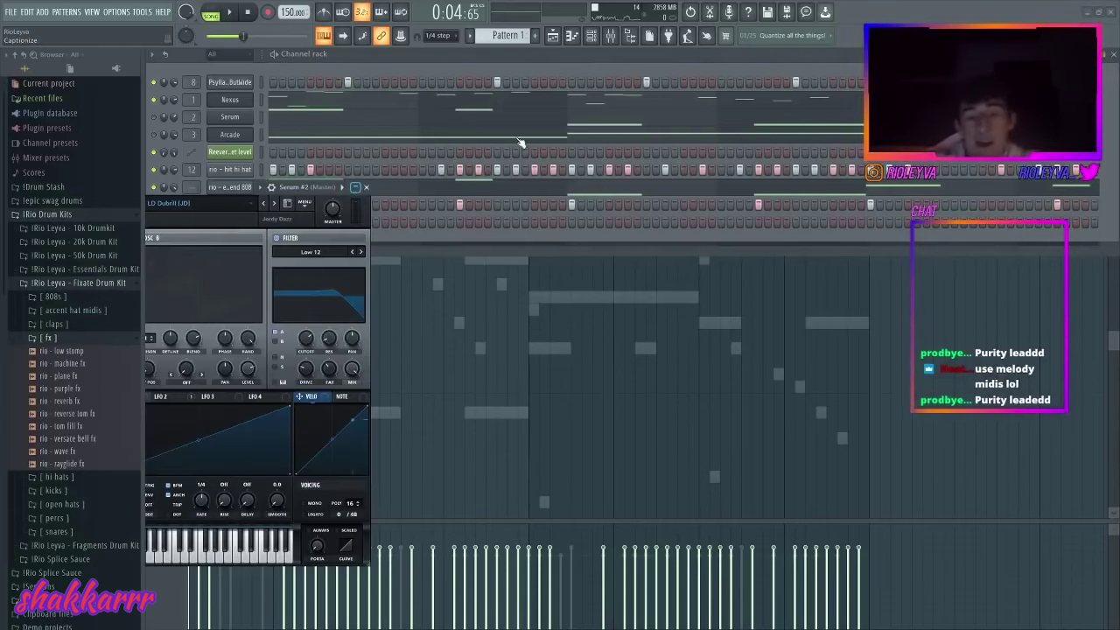
pyautogui.moveTo(470, 173); pyautogui.dragTo(670, 148)
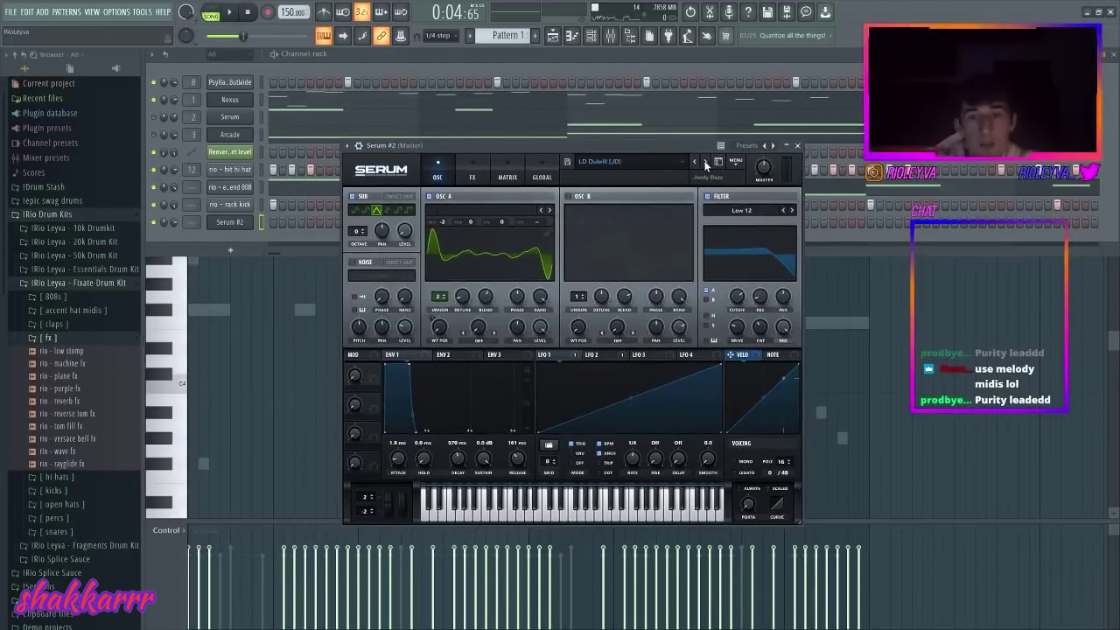
# - Audition the lead presets after LD Dubrill [JD], including LD D_Lead 2 [DU] and LD Epic Lead [AG], up to LD Essence [7S]
pyautogui.click(705, 162)
pyautogui.click(705, 162)
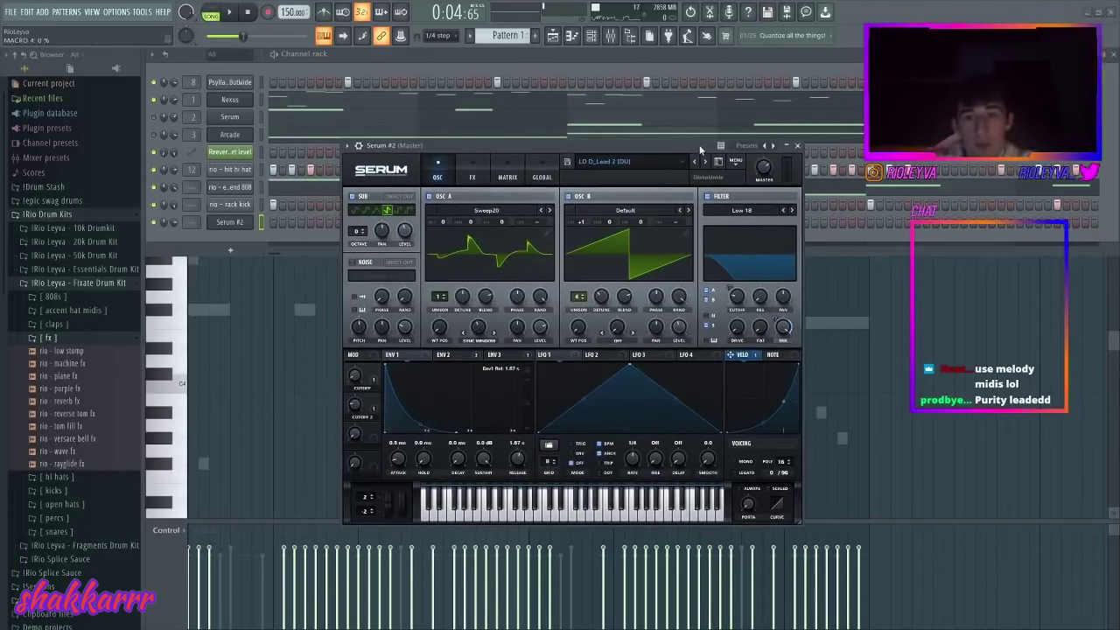
pyautogui.click(705, 162)
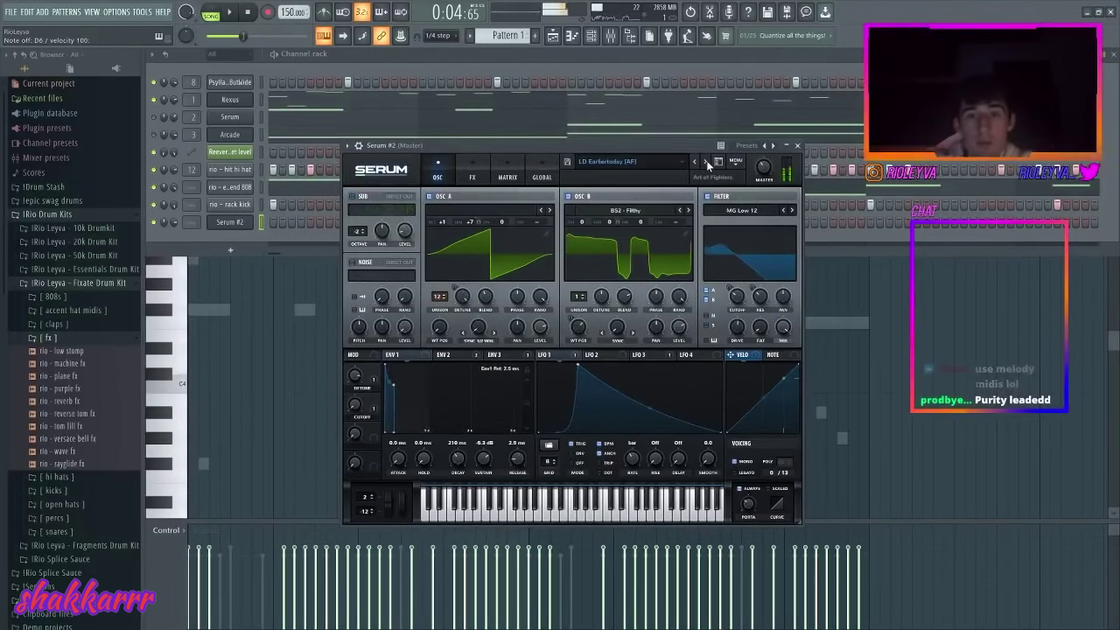
pyautogui.click(705, 162)
pyautogui.click(704, 162)
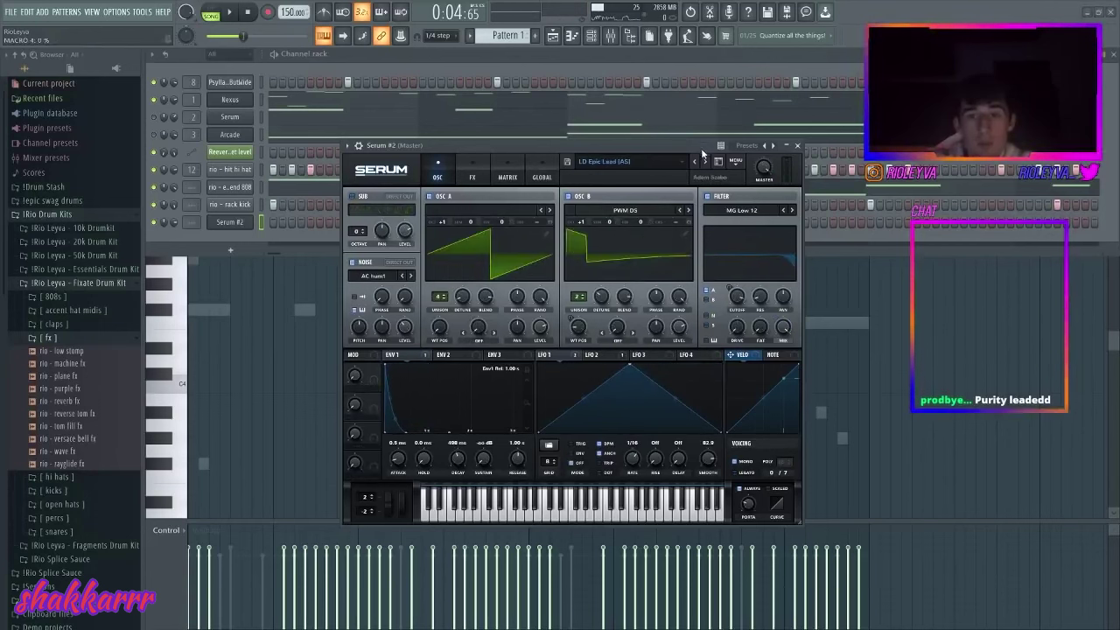
pyautogui.click(704, 162)
pyautogui.click(704, 162)
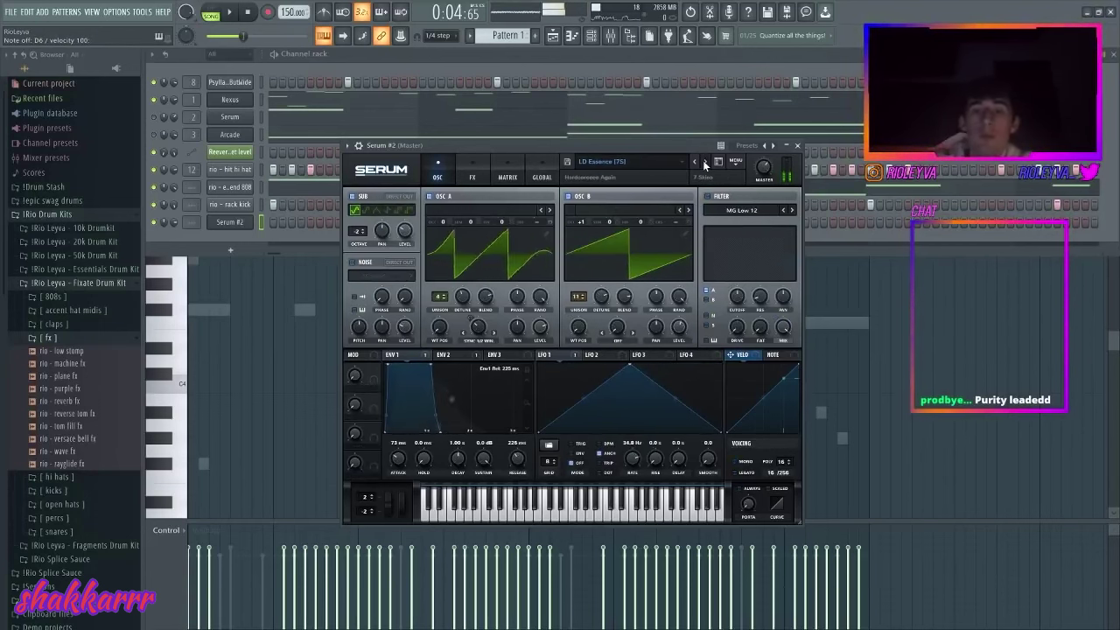
# - Audition LD Heavy Metal[SD] and LD Hypersaw [JD], and load the lead preset LD IHeardULike5ths [SD] on Serum #2
pyautogui.click(705, 161)
pyautogui.click(706, 163)
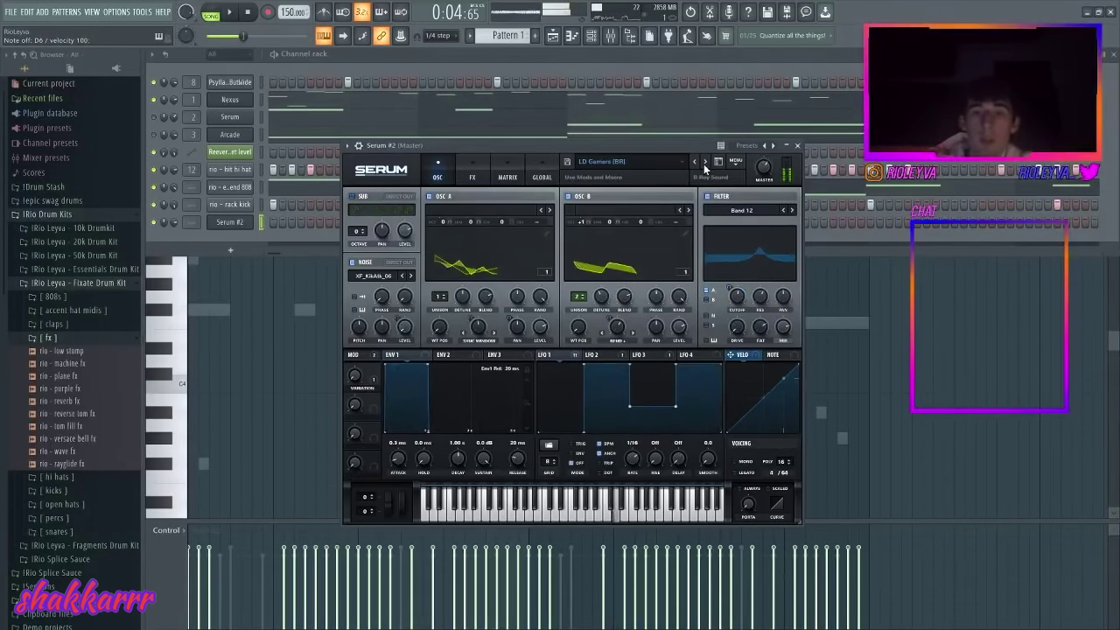
pyautogui.click(706, 163)
pyautogui.click(705, 162)
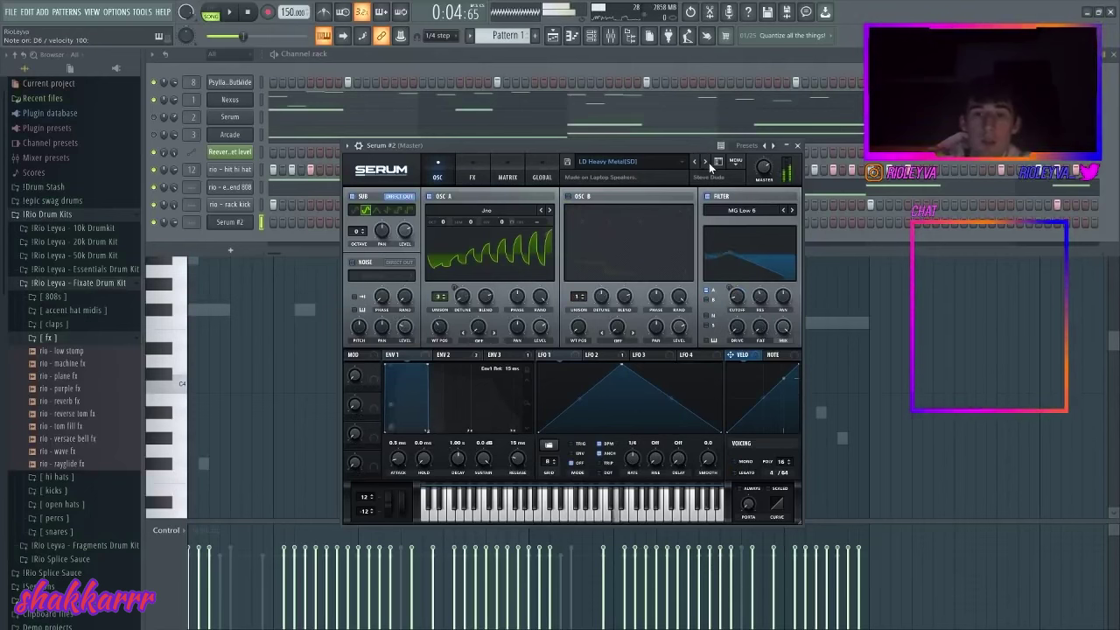
pyautogui.click(707, 163)
pyautogui.click(706, 162)
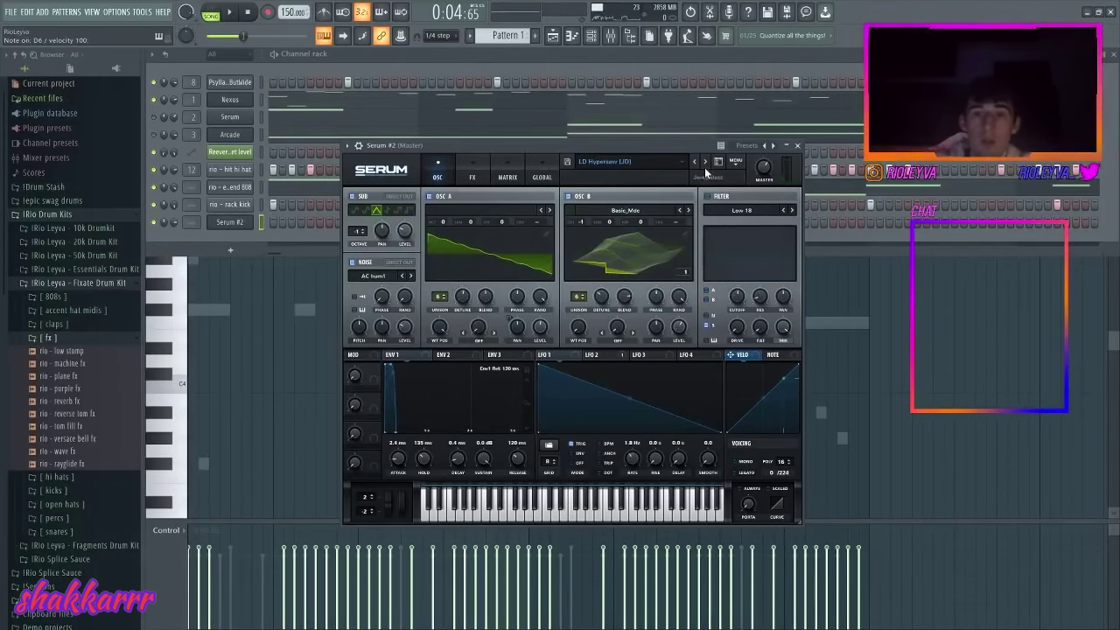
pyautogui.click(705, 162)
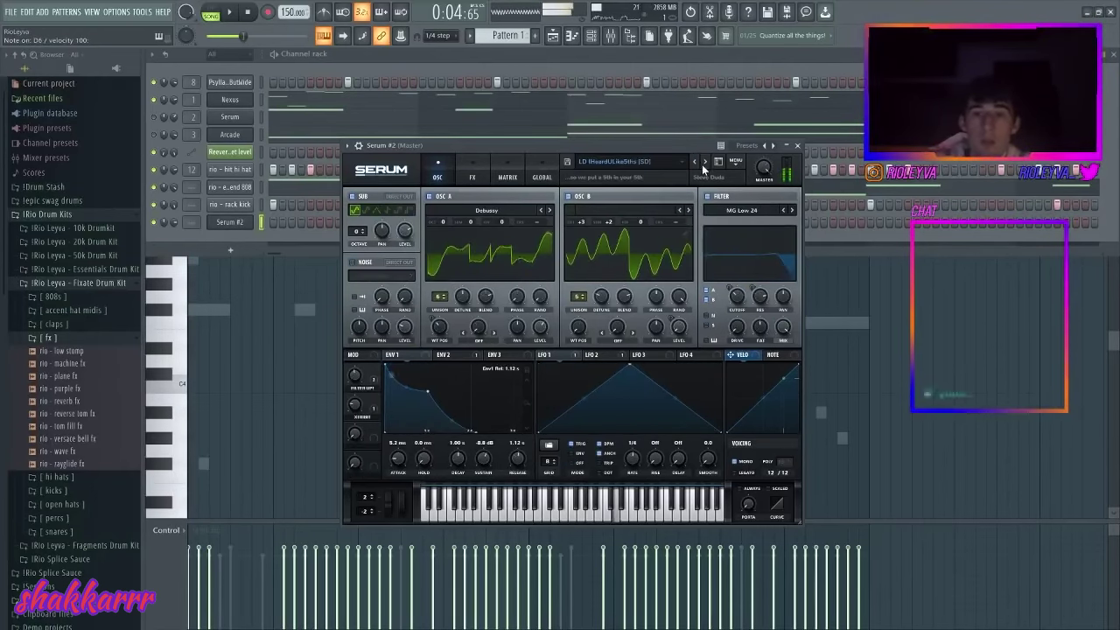
# - Open the piano roll of the Serum #2 channel and briefly start and stop playback
pyautogui.rightClick(231, 223)
pyautogui.click(272, 220)
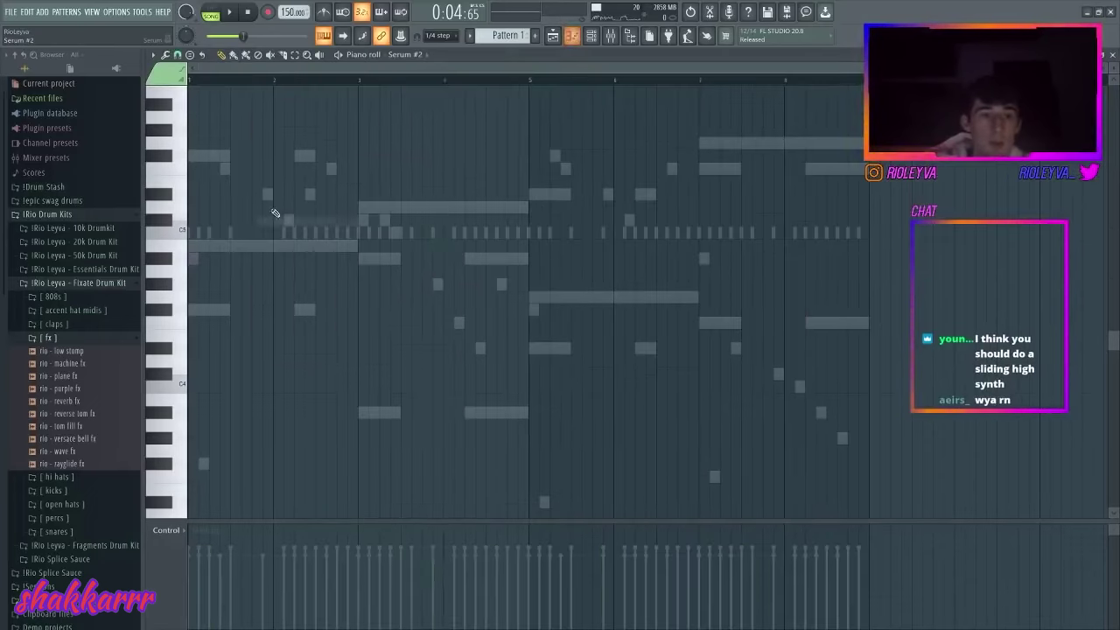
pyautogui.press('space')
pyautogui.press('space')
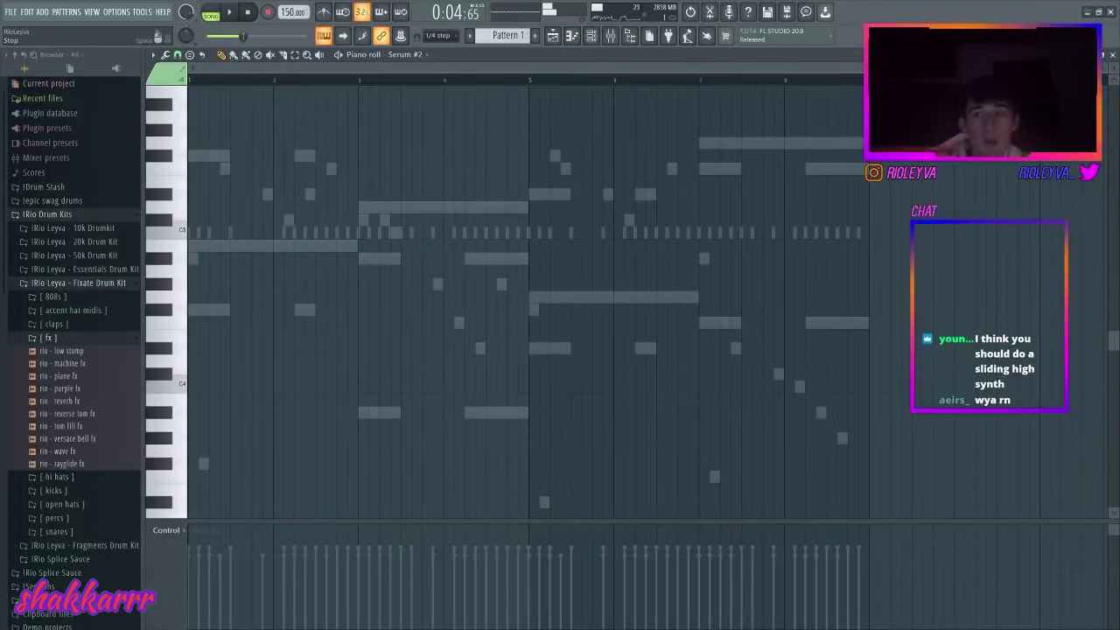
# - Play back the opening bar of the pattern against the ghost notes
pyautogui.press('space')
pyautogui.moveTo(1024, 68); pyautogui.dragTo(422, 114)
pyautogui.press('space')
pyautogui.scroll(3, 428, 205)
pyautogui.press('space')
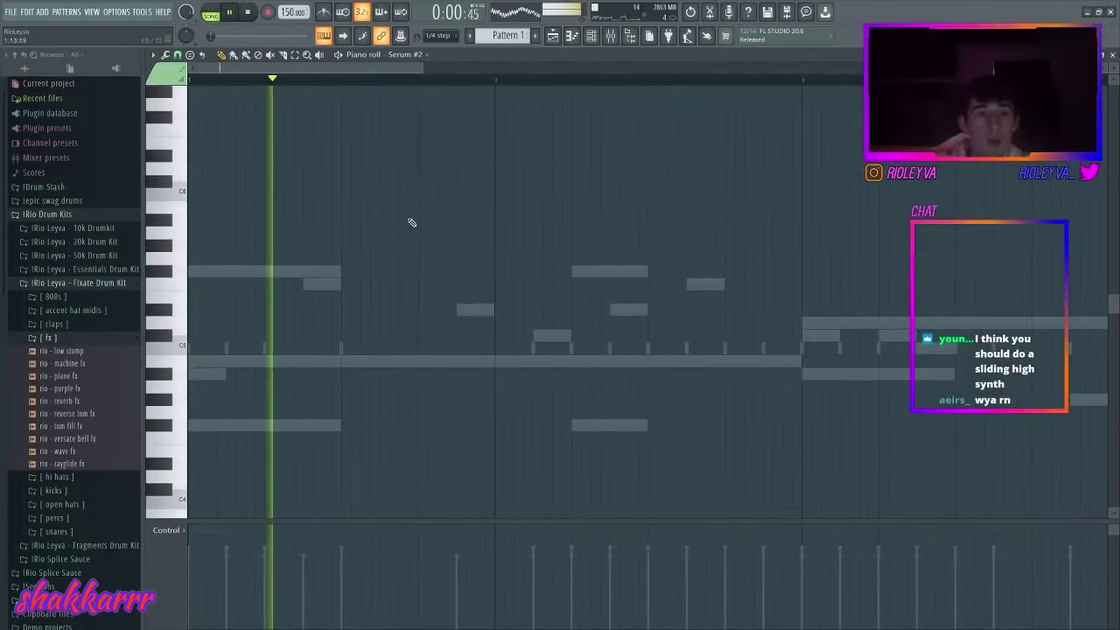
pyautogui.press('space')
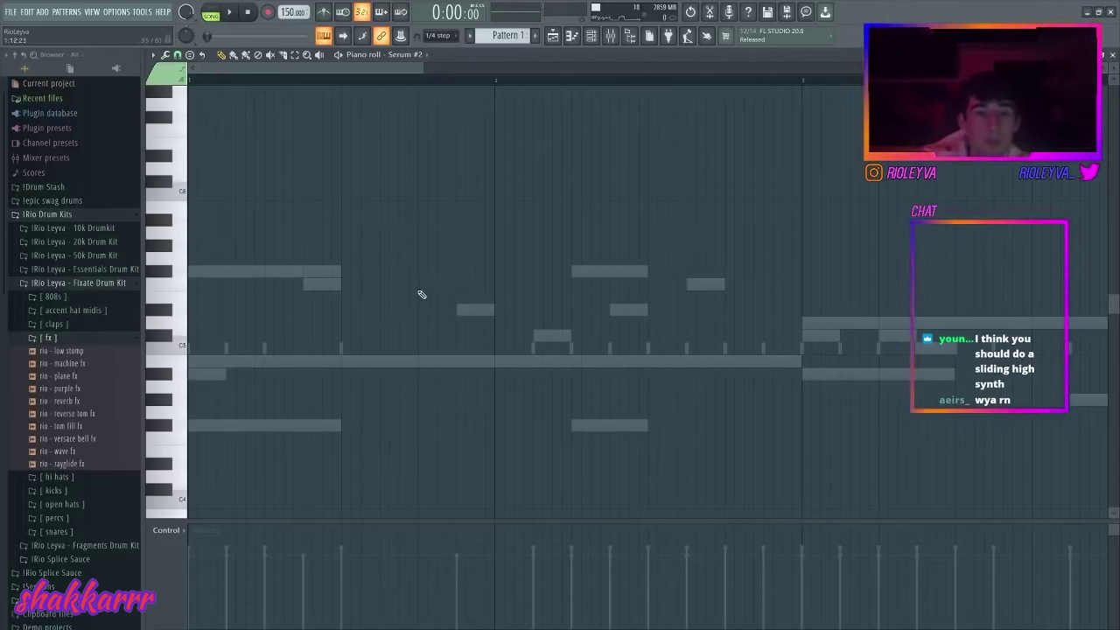
pyautogui.press('space')
pyautogui.press('space')
pyautogui.click(420, 269)
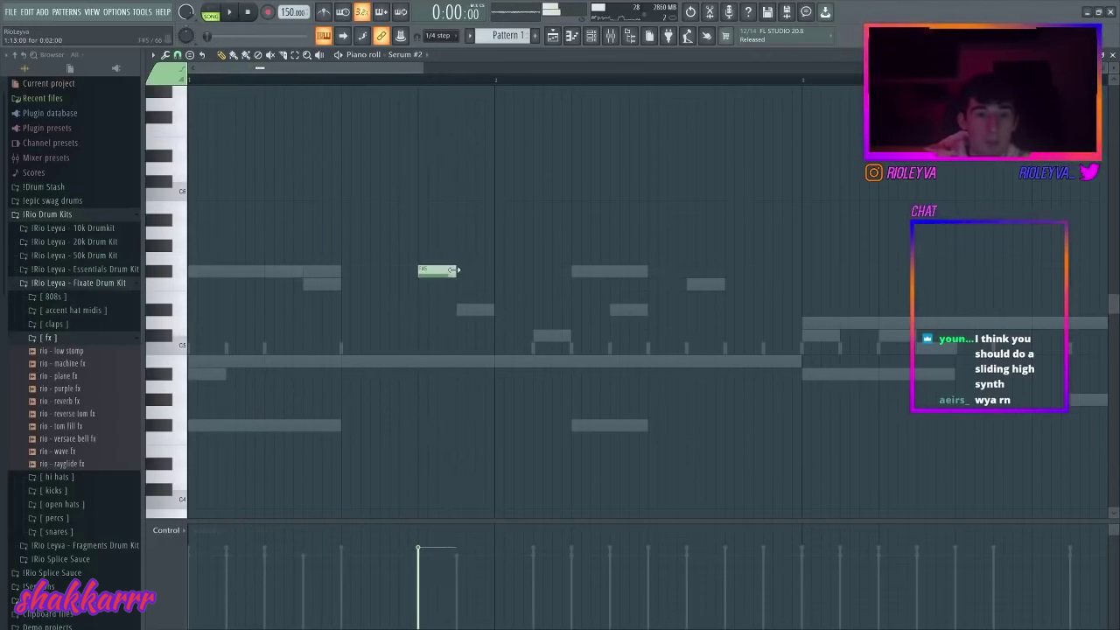
pyautogui.hotkey('ctrl', 'Up')
pyautogui.press('space')
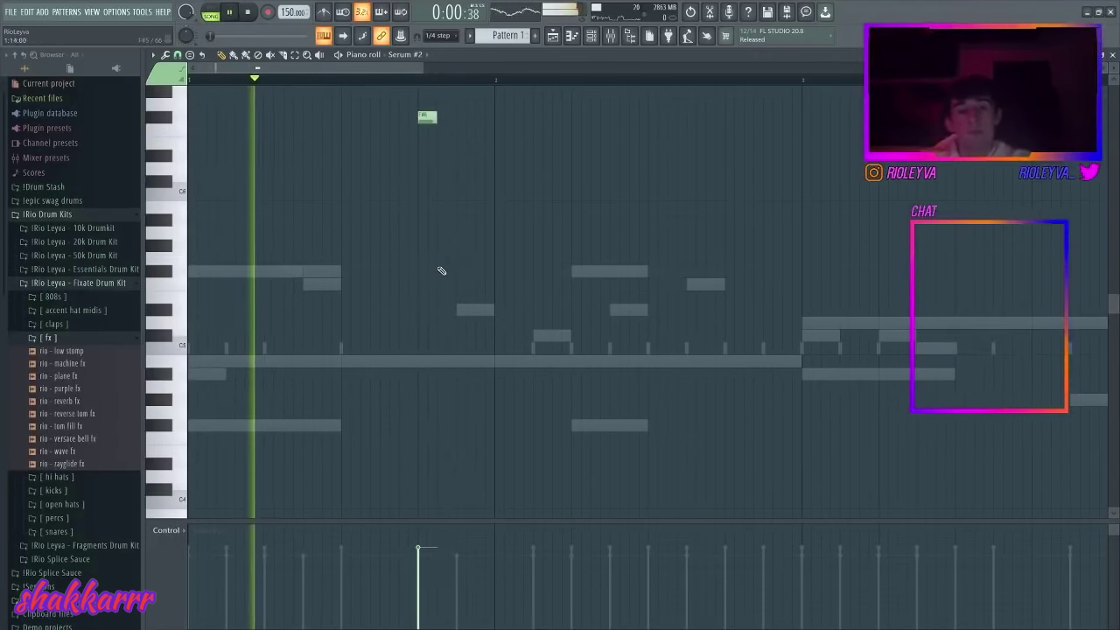
pyautogui.scroll(2, 483, 215)
pyautogui.press('space')
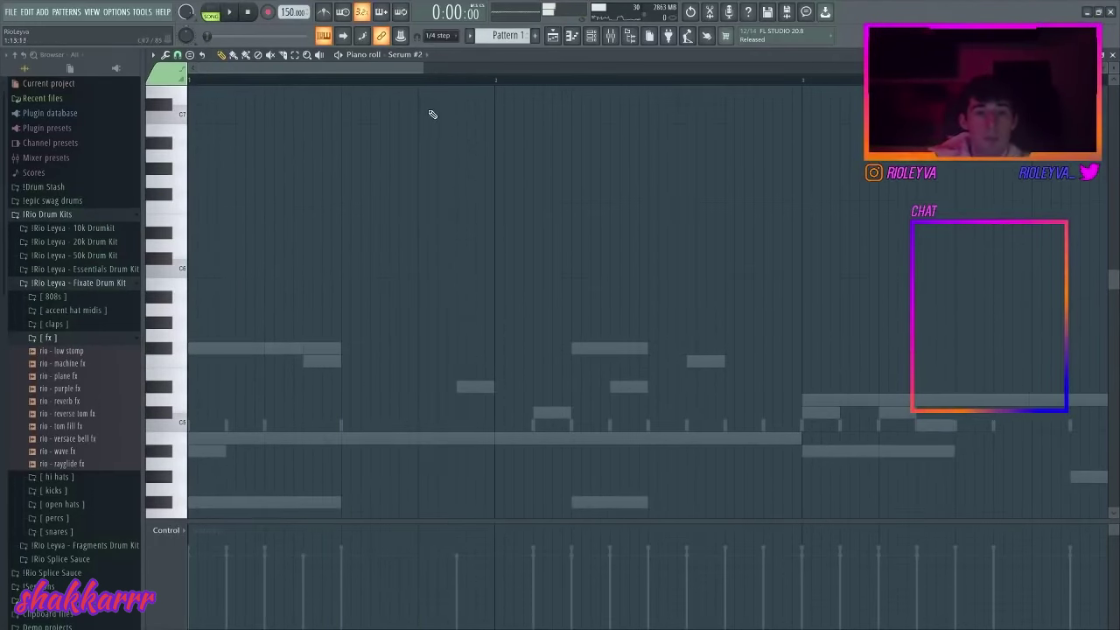
# - Starting late in bar 1, draw short notes C#7, D#7, F7, F#7, F7, F#7, F7, and a longer D#7 ending bar 2
pyautogui.scroll(2, 423, 103)
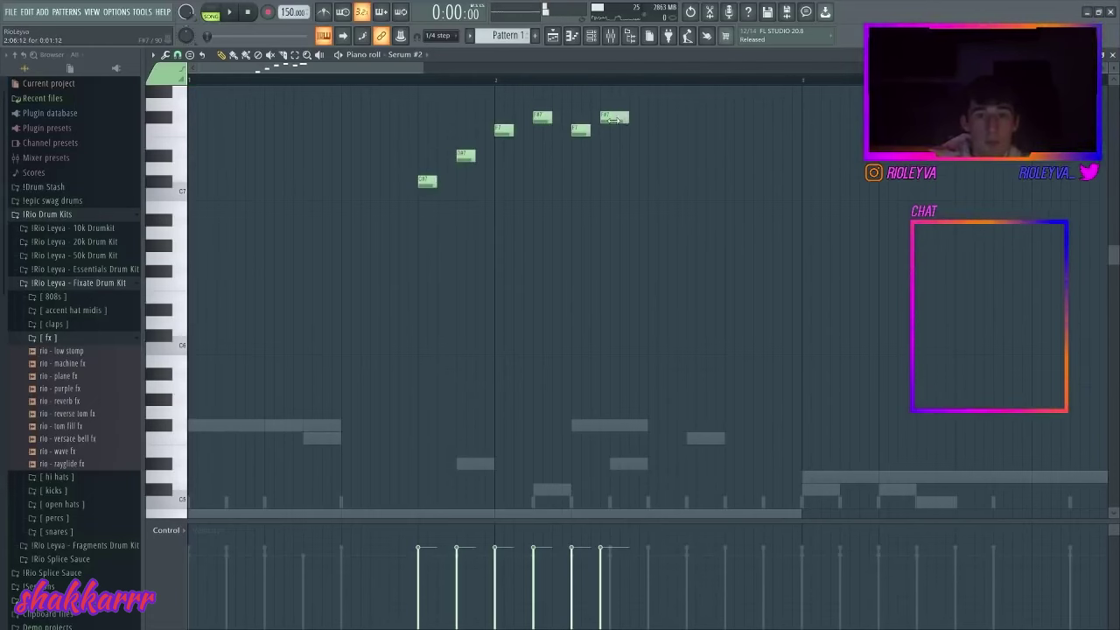
pyautogui.moveTo(612, 119); pyautogui.dragTo(619, 116)
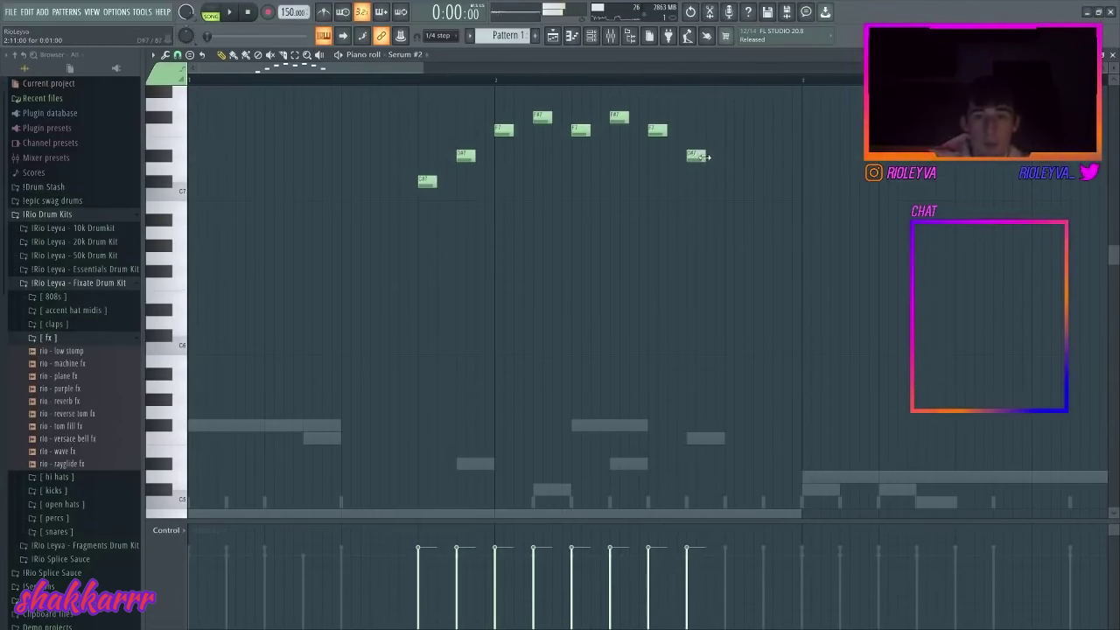
pyautogui.moveTo(705, 157); pyautogui.dragTo(793, 167)
pyautogui.press('space')
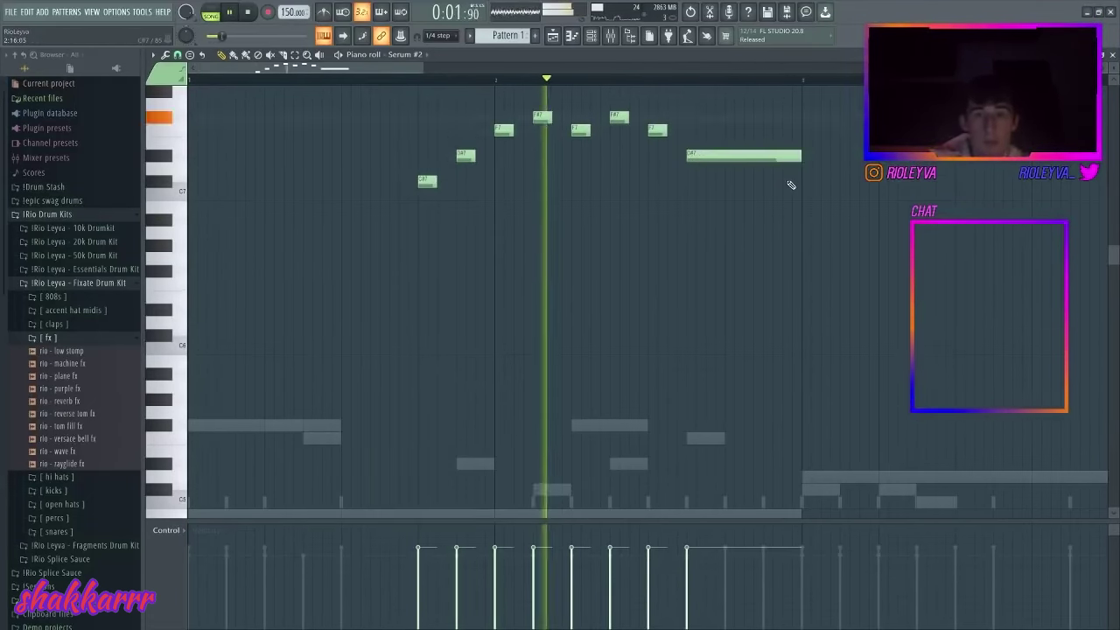
pyautogui.moveTo(777, 161); pyautogui.dragTo(801, 159)
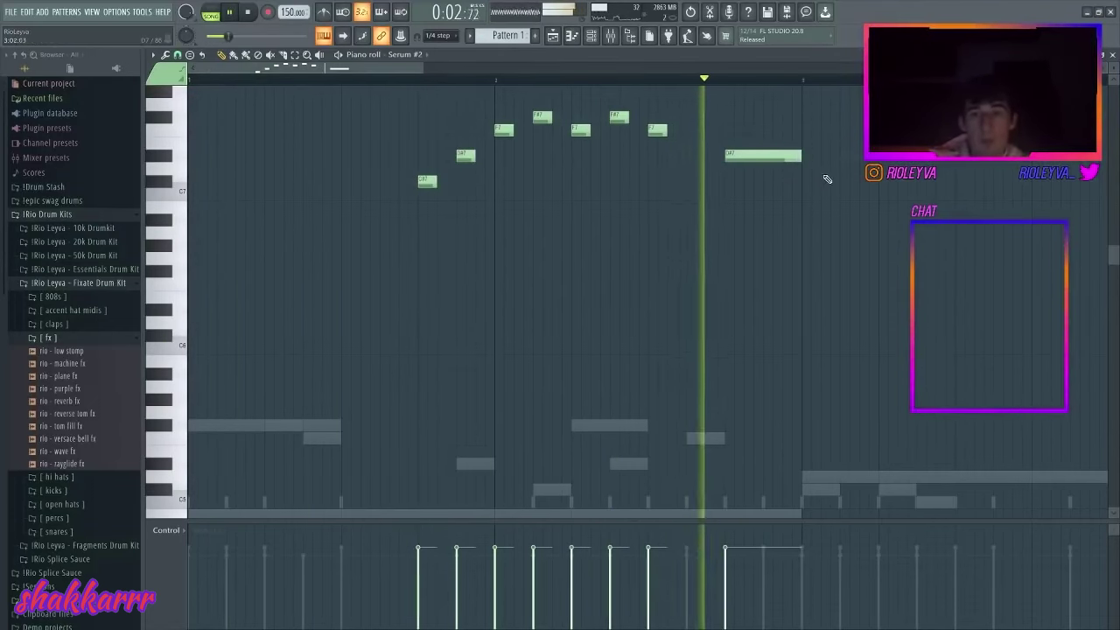
pyautogui.press('space')
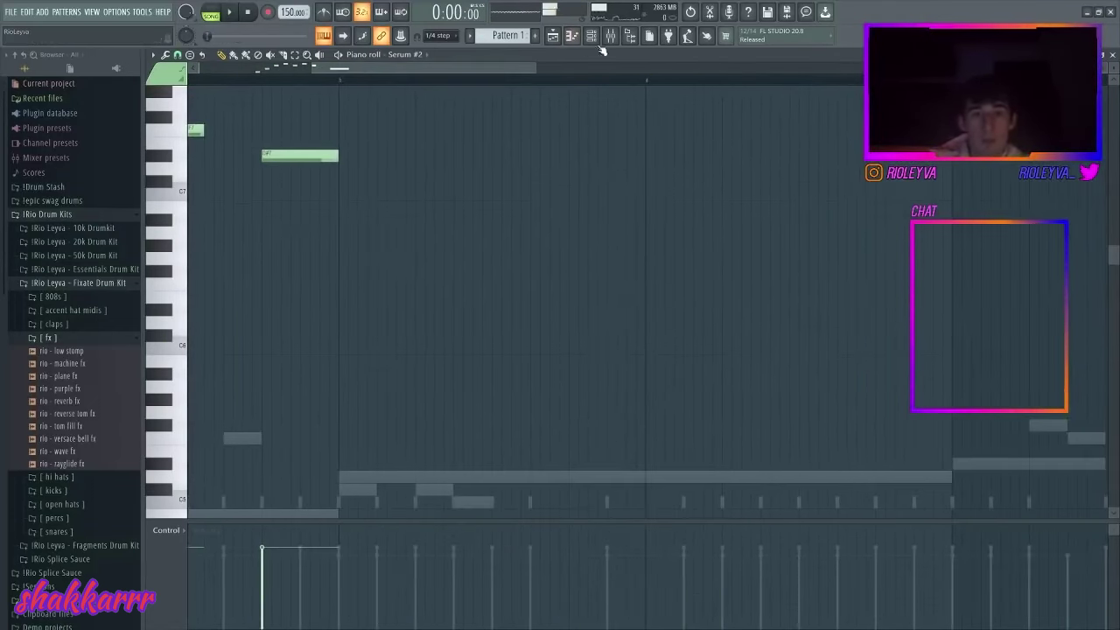
# - Check the instruments in the channel rack during playback and return to the Serum #2 piano roll
pyautogui.click(592, 35)
pyautogui.click(352, 225)
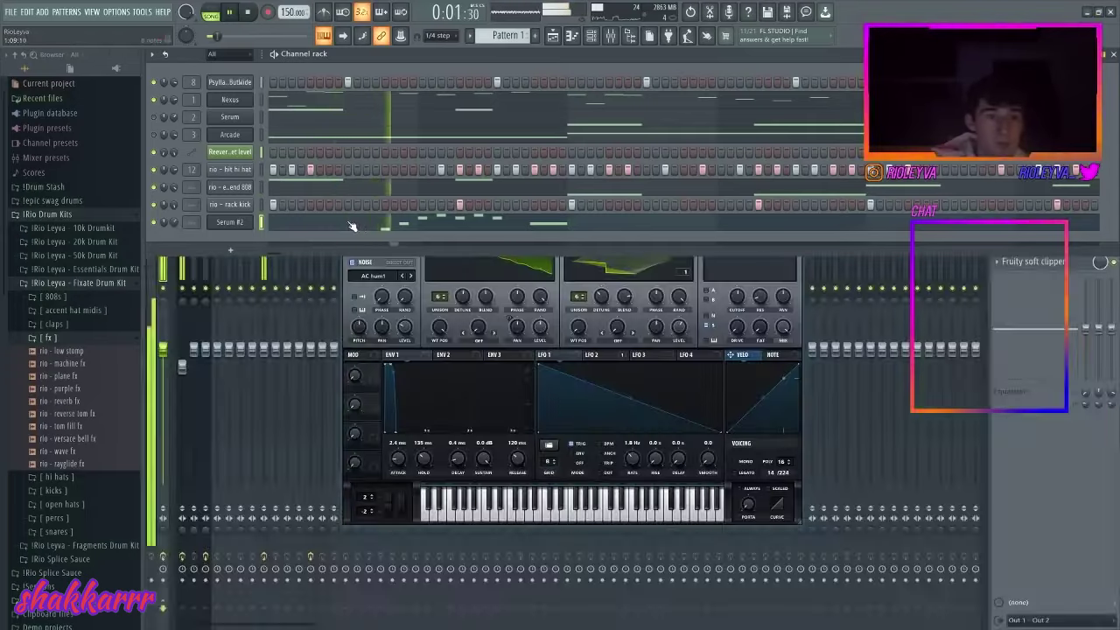
pyautogui.click(351, 225)
pyautogui.moveTo(571, 82); pyautogui.dragTo(779, 117)
pyautogui.press('space')
# - Continue the melody with short alternating C#7, C7, C#7 and C7 notes from late bar 3 into bar 4
pyautogui.click(516, 195)
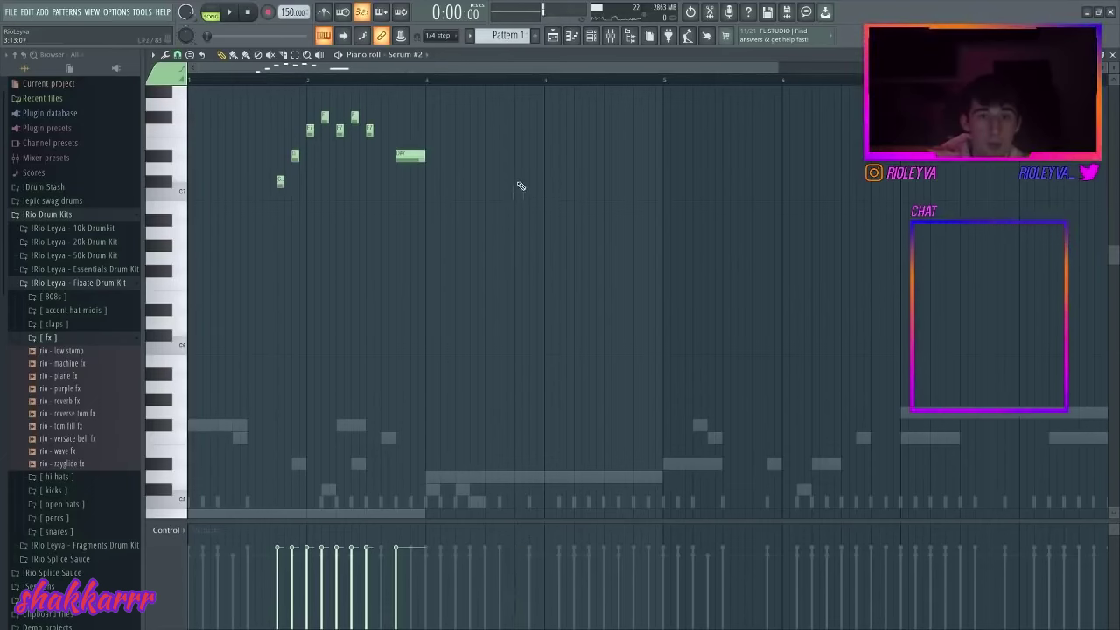
pyautogui.press('space')
pyautogui.click(531, 193)
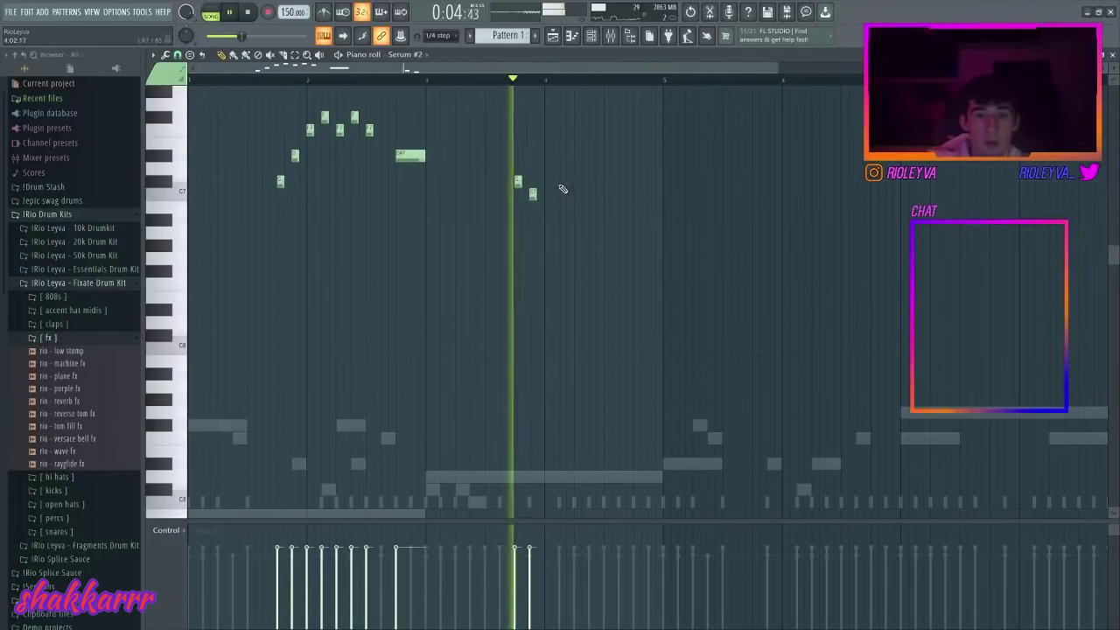
pyautogui.click(562, 181)
pyautogui.click(576, 194)
pyautogui.moveTo(575, 196); pyautogui.dragTo(591, 194)
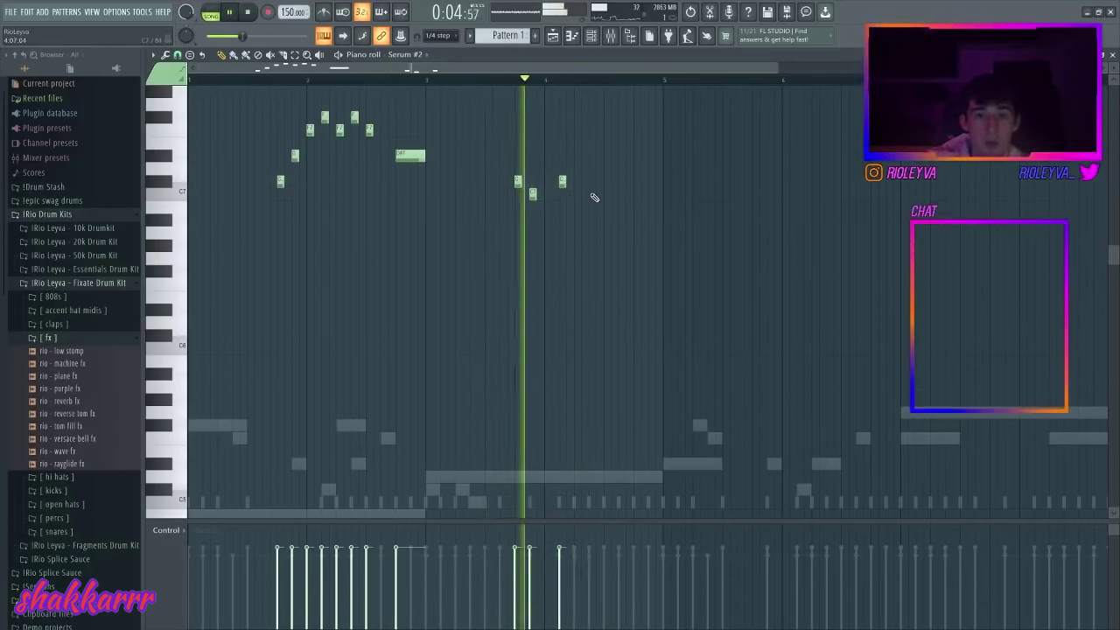
# - Add a six-step G#6 note that lasts until the end of bar 4 and play the phrase back
pyautogui.press('space')
pyautogui.click(633, 246)
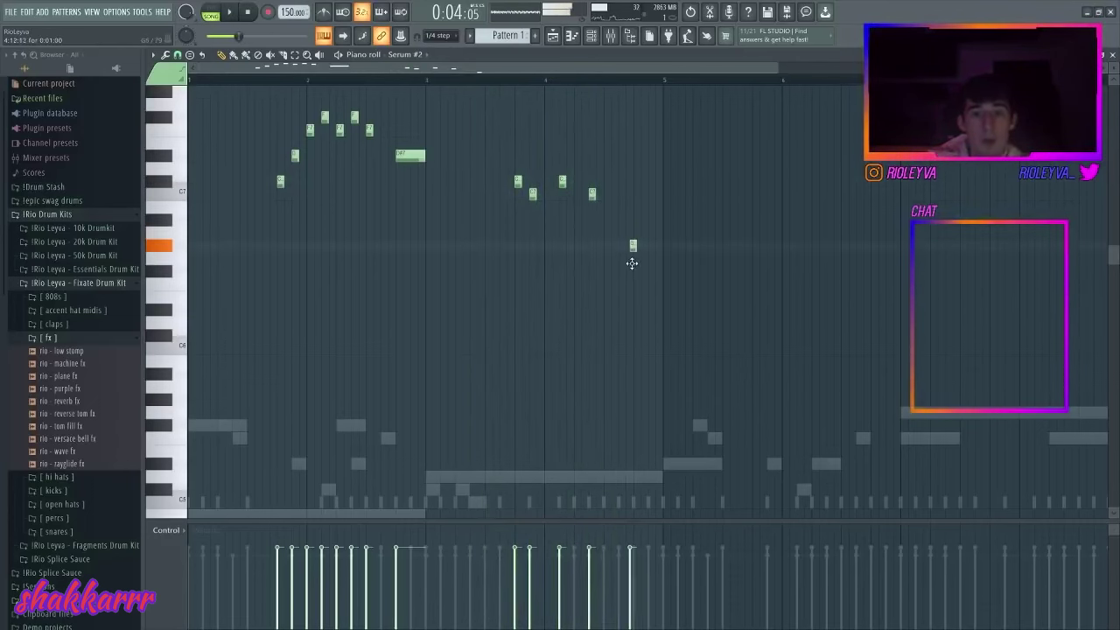
pyautogui.press('space')
pyautogui.moveTo(641, 247); pyautogui.dragTo(665, 248)
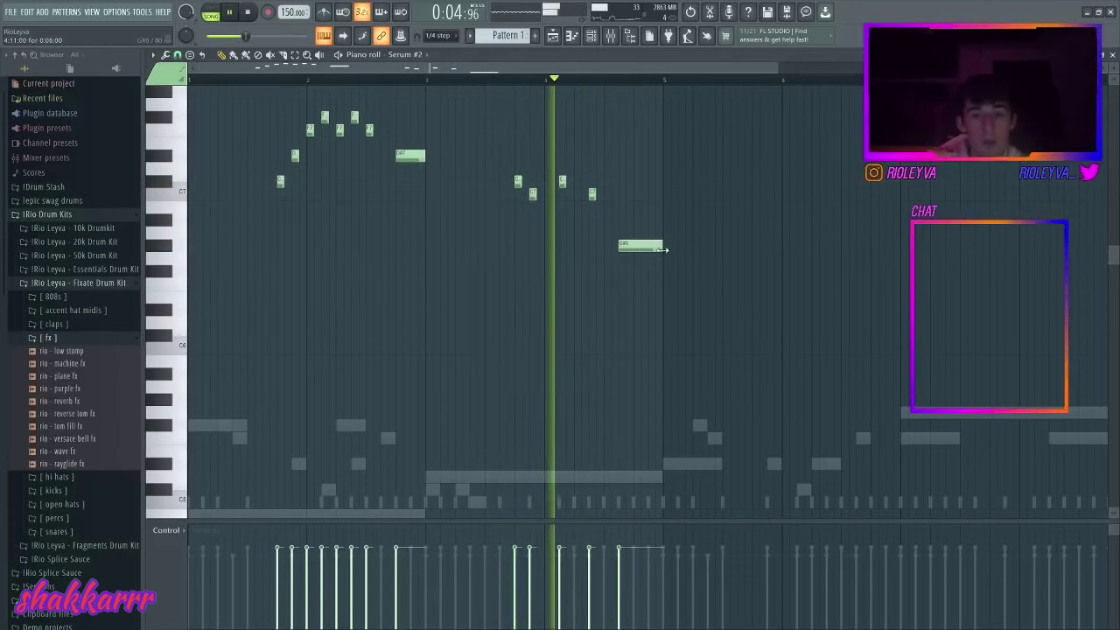
pyautogui.moveTo(668, 82); pyautogui.dragTo(416, 95)
pyautogui.press('space')
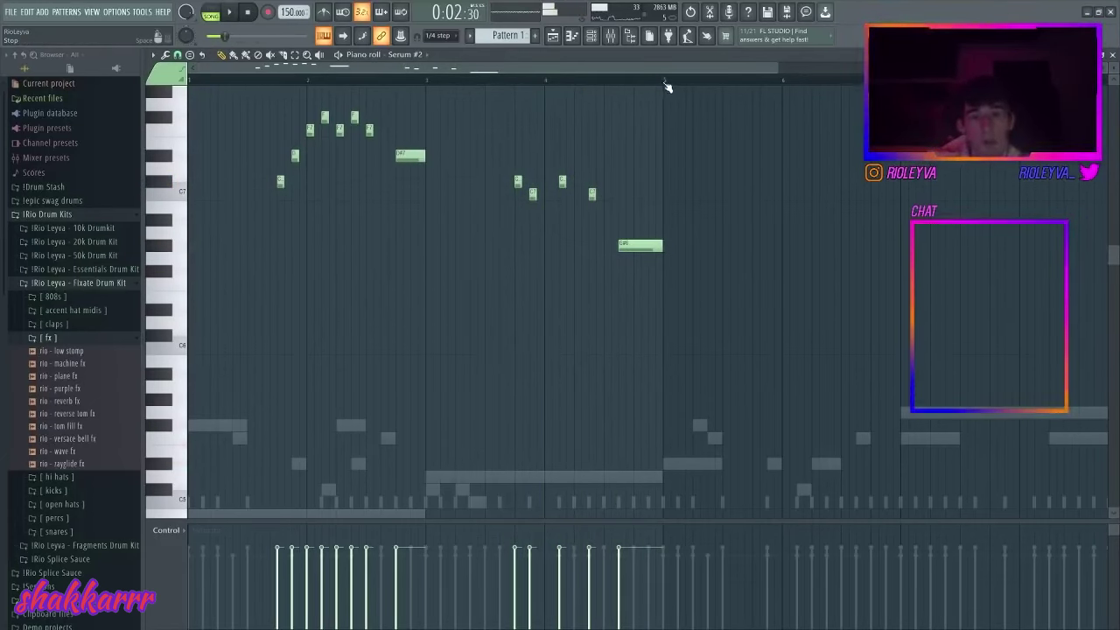
# - Turn off keyboard note entry and duplicate the four-bar melody into bars 5 to 8
pyautogui.press('space')
pyautogui.click(325, 36)
pyautogui.moveTo(666, 84); pyautogui.dragTo(98, 99)
pyautogui.hotkey('ctrl', 'b')
pyautogui.keyDown('ctrl'); pyautogui.click(639, 82); pyautogui.keyUp('ctrl')
pyautogui.click(592, 36)
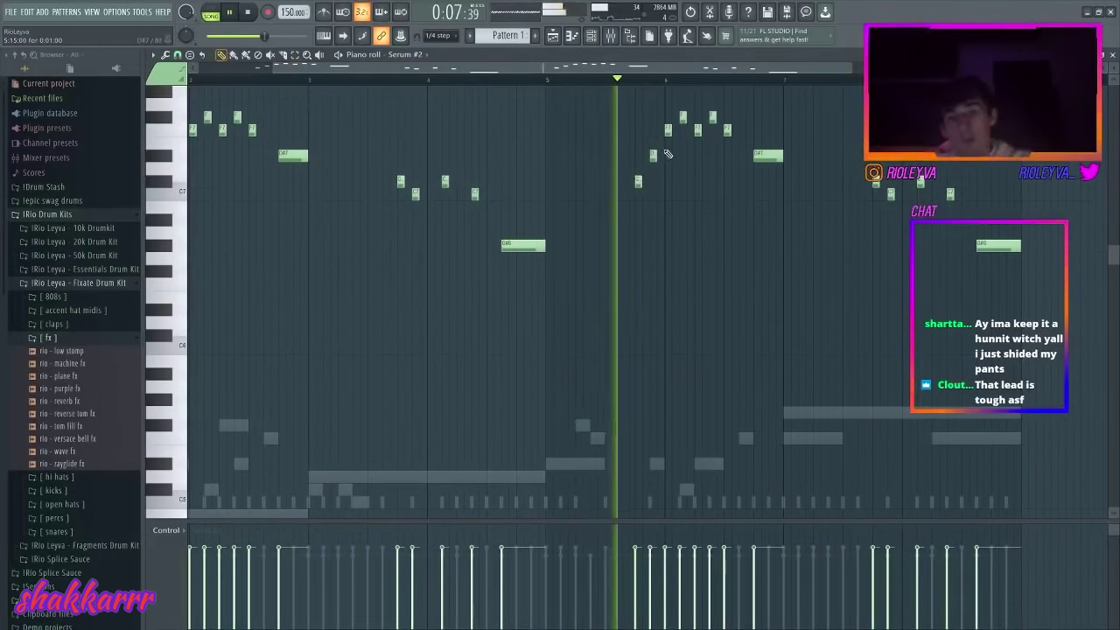
# - Replace the F7 at the start of bar 6 with G#7 and remove the F#7 right after it
pyautogui.press('space')
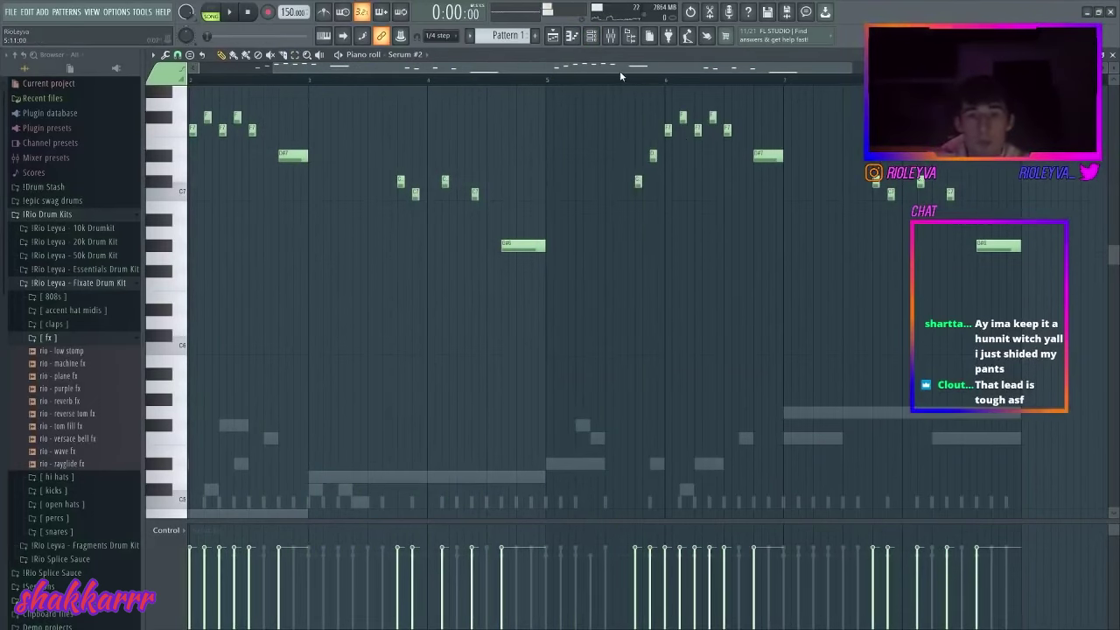
pyautogui.click(622, 79)
pyautogui.press('space')
pyautogui.press('space')
pyautogui.scroll(2, 663, 149)
pyautogui.rightClick(666, 205)
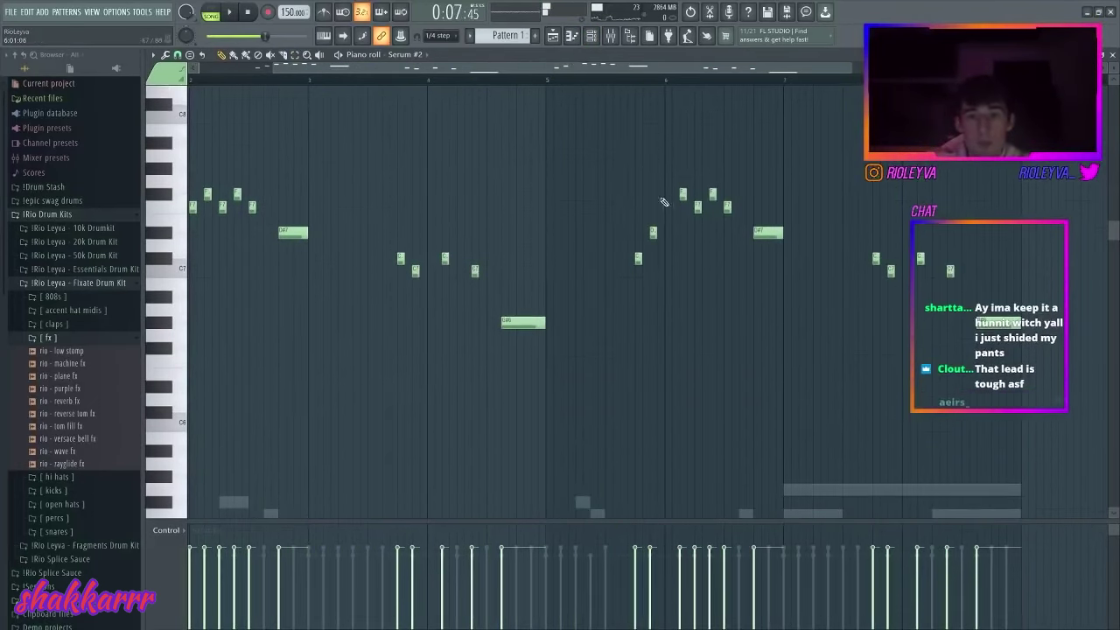
pyautogui.click(667, 168)
pyautogui.press('space')
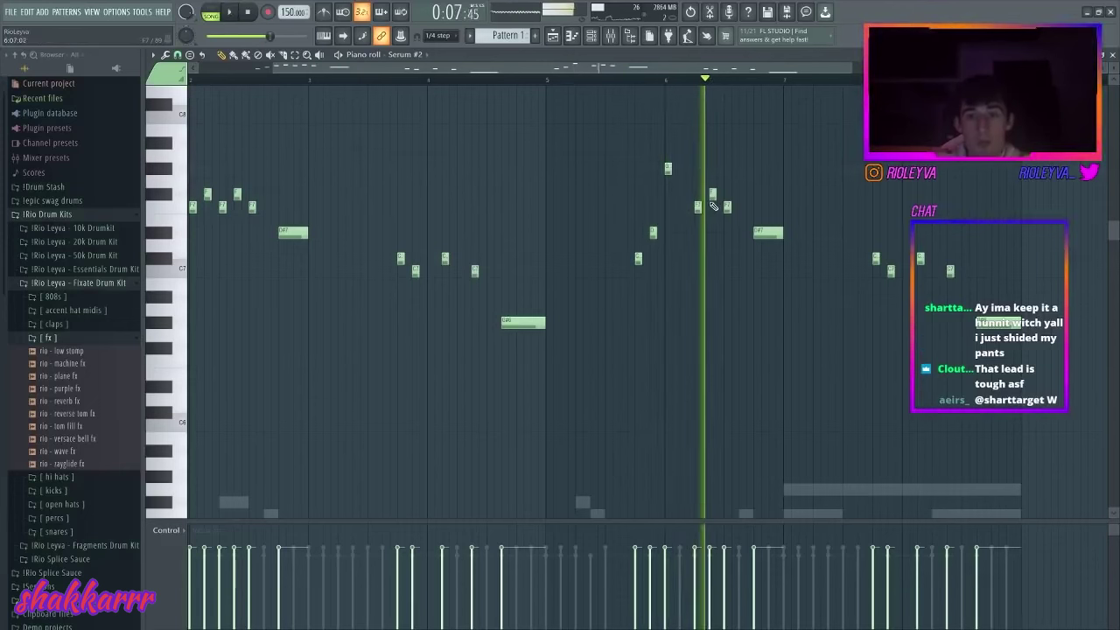
# - Replace the remaining F#7 in bar 6 with D#7 and raise the following F7 to F#7
pyautogui.rightClick(712, 195)
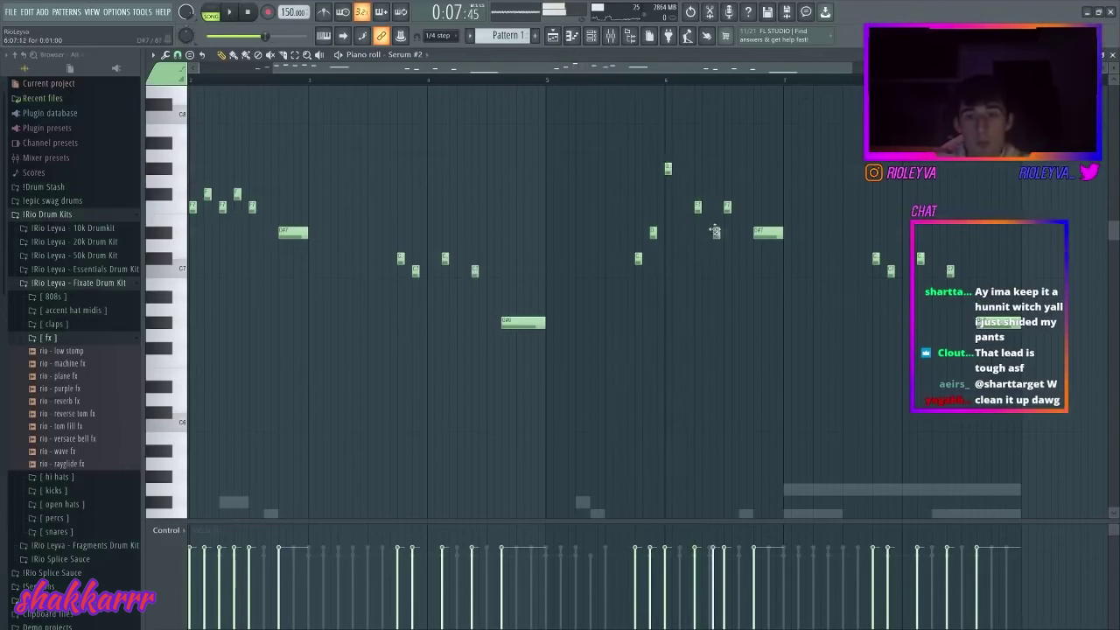
pyautogui.click(714, 233)
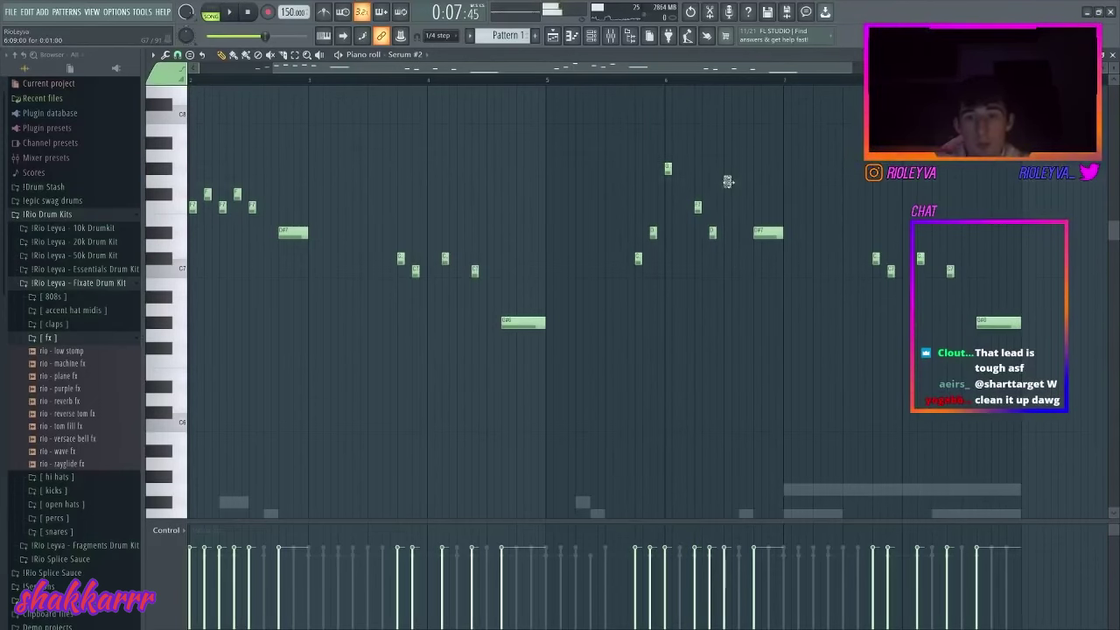
pyautogui.moveTo(727, 195); pyautogui.dragTo(726, 194)
pyautogui.press('space')
# - Raise the held note ending bar 6 to F7 and replace the short F#7 before it with a C#7
pyautogui.moveTo(768, 232); pyautogui.dragTo(769, 206)
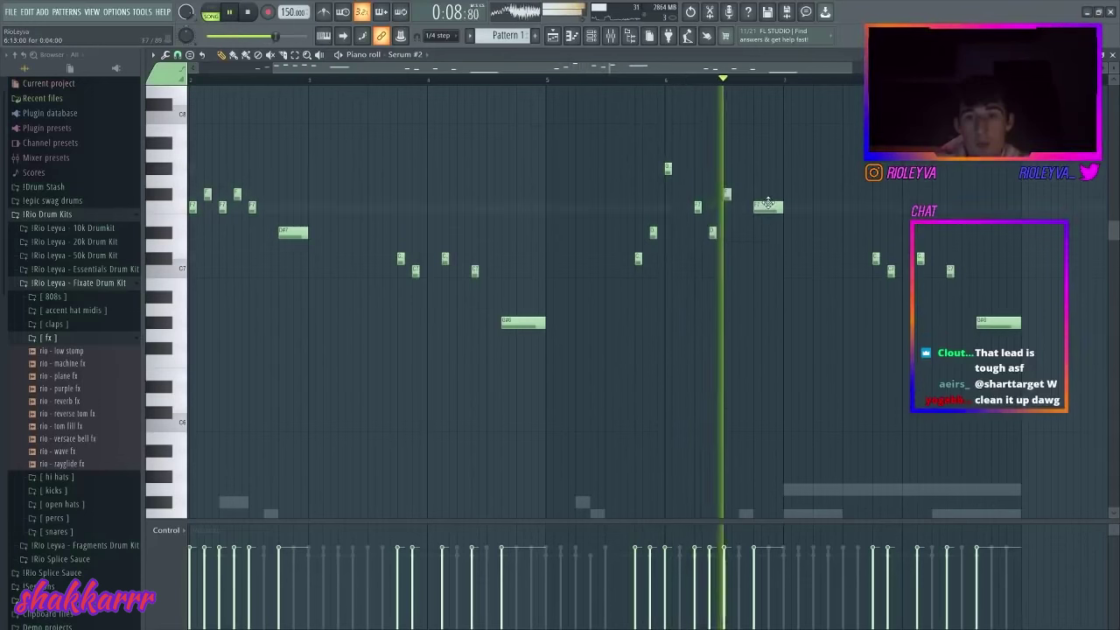
pyautogui.rightClick(727, 194)
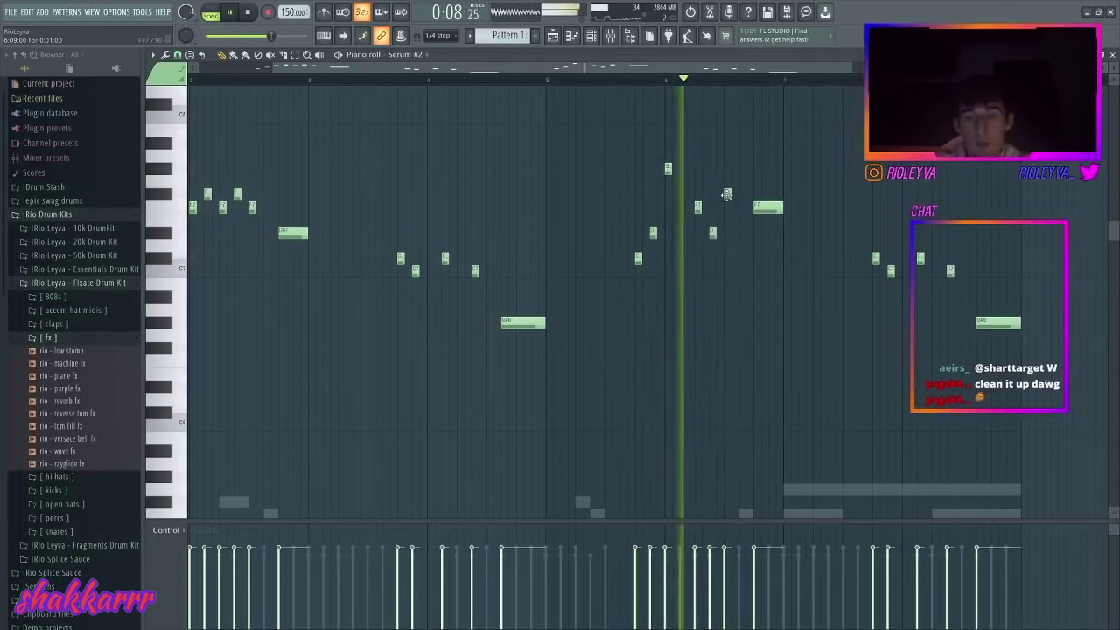
pyautogui.press('space')
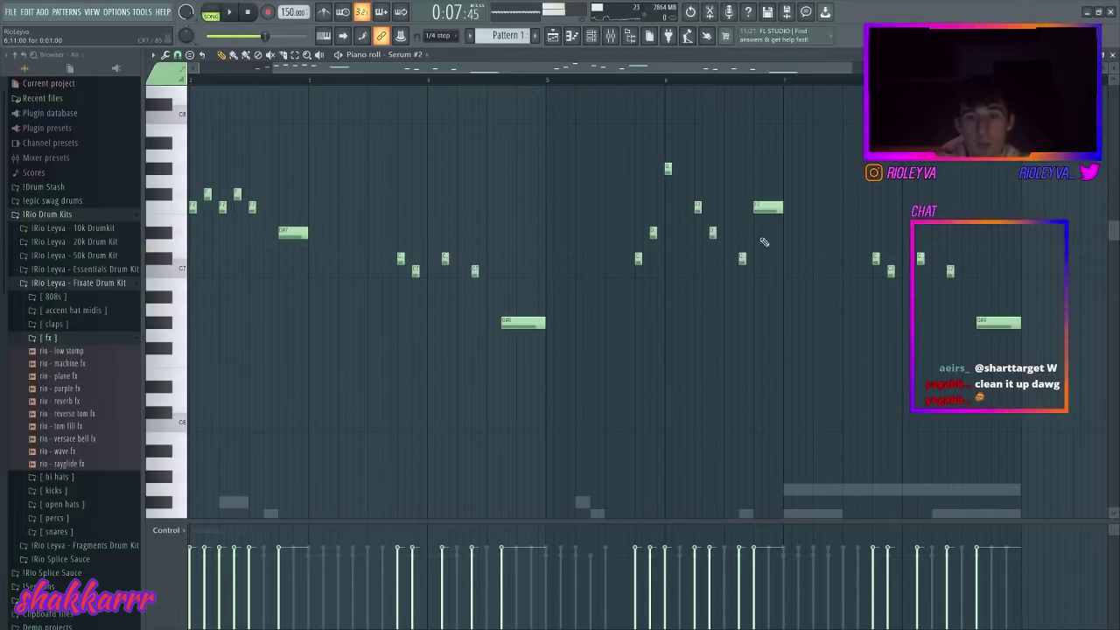
# - Try the held note ending bar 6 at A#6, and at D#7 with a later start
pyautogui.moveTo(768, 207); pyautogui.dragTo(768, 297)
pyautogui.press('space')
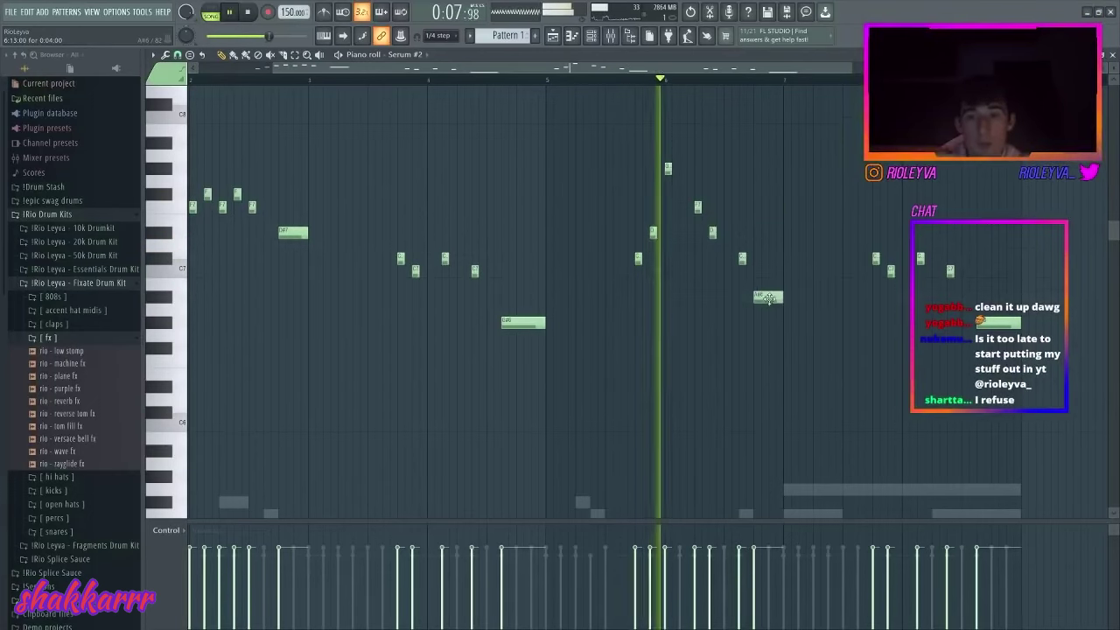
pyautogui.press('space')
pyautogui.press('space')
pyautogui.moveTo(774, 299); pyautogui.dragTo(777, 232)
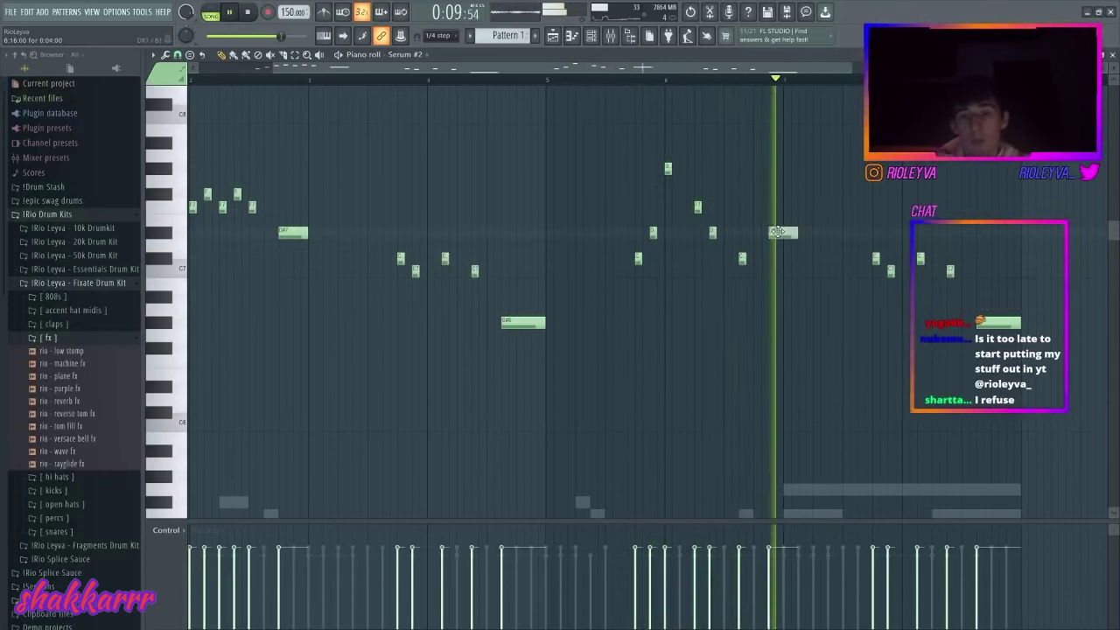
# - Delete the held note near the end of bar 6 and extend the preceding C#7 to the bar's end
pyautogui.press('space')
pyautogui.press('space')
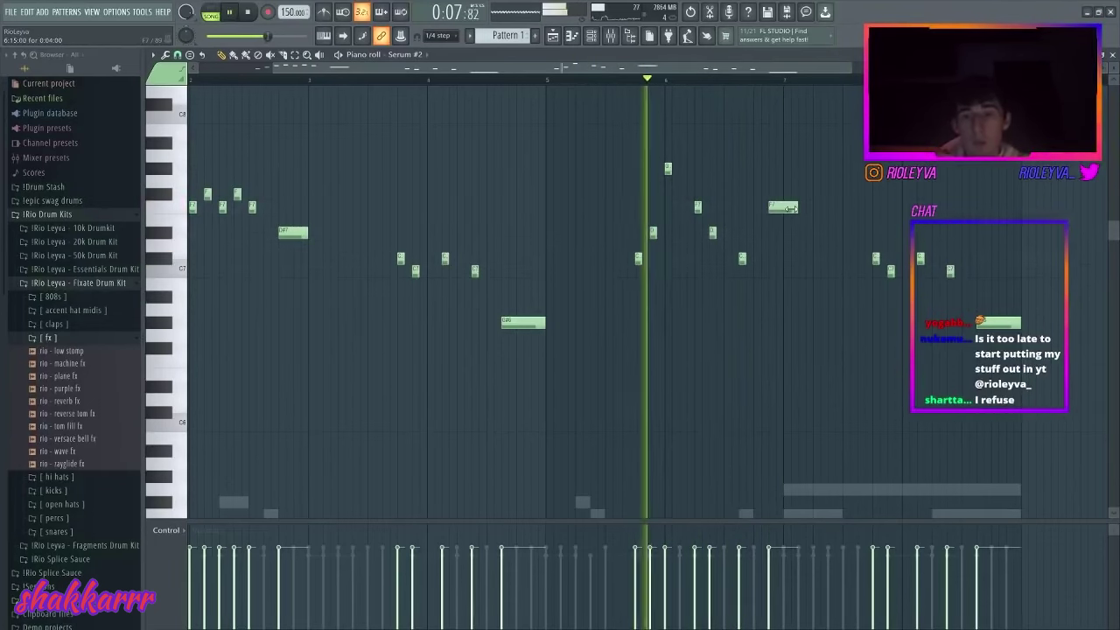
pyautogui.moveTo(797, 207)
pyautogui.mouseDown()
pyautogui.moveTo(821, 207)
pyautogui.moveTo(777, 209)
pyautogui.mouseUp()
pyautogui.rightClick(775, 208)
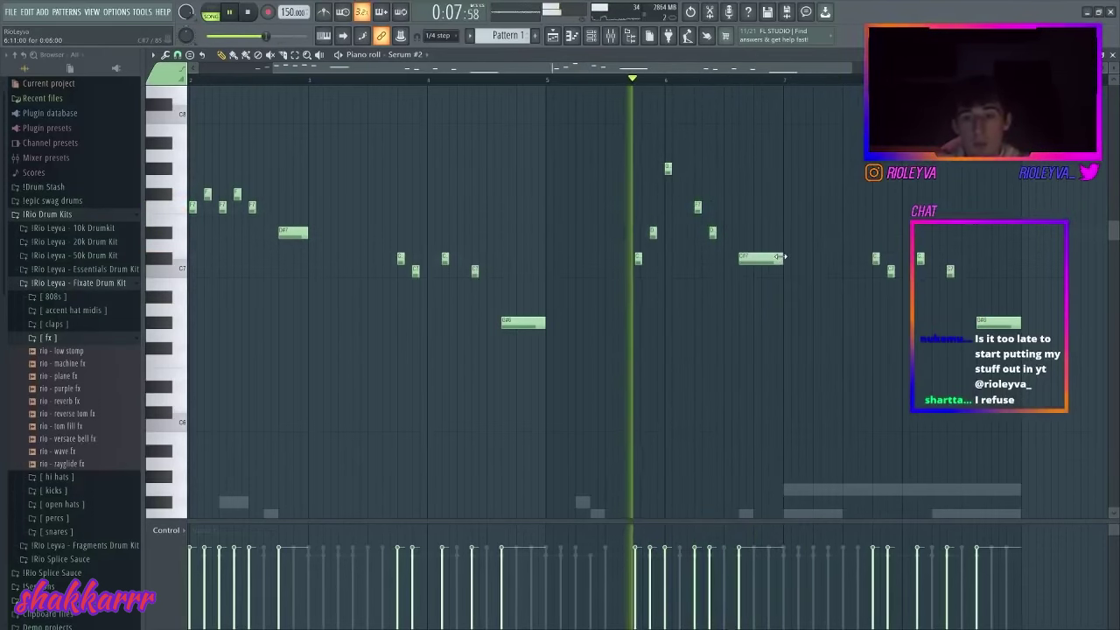
# - Try the held C#7 ending bar 6 at A#6, and return it to C#7
pyautogui.click(761, 285)
pyautogui.moveTo(762, 292); pyautogui.dragTo(760, 271)
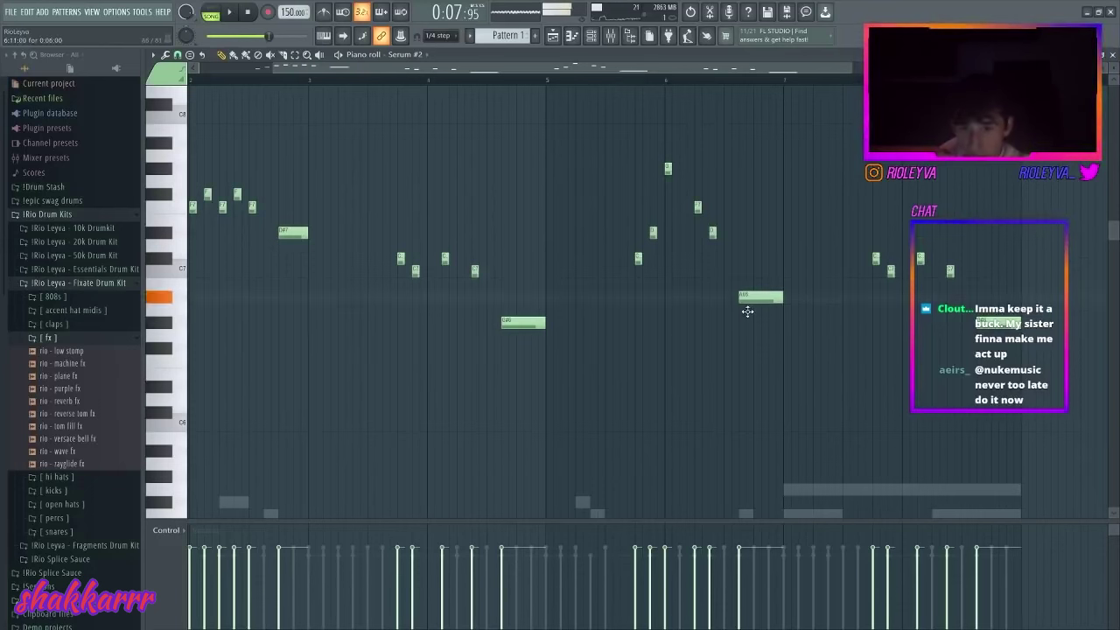
pyautogui.press('space')
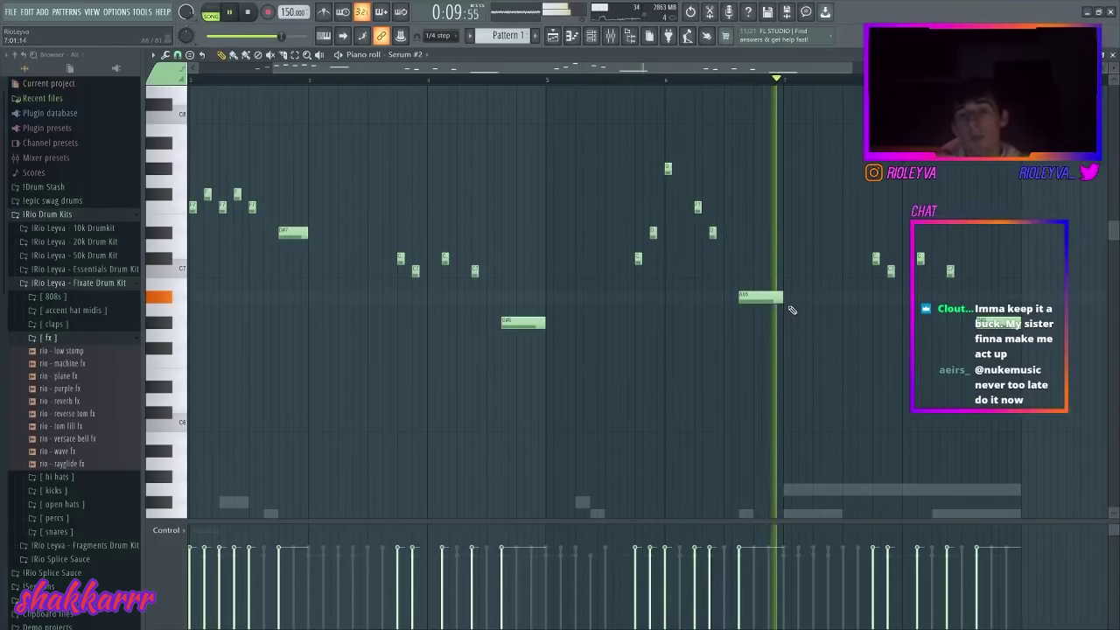
pyautogui.press('space')
pyautogui.moveTo(768, 298); pyautogui.dragTo(768, 260)
pyautogui.press('space')
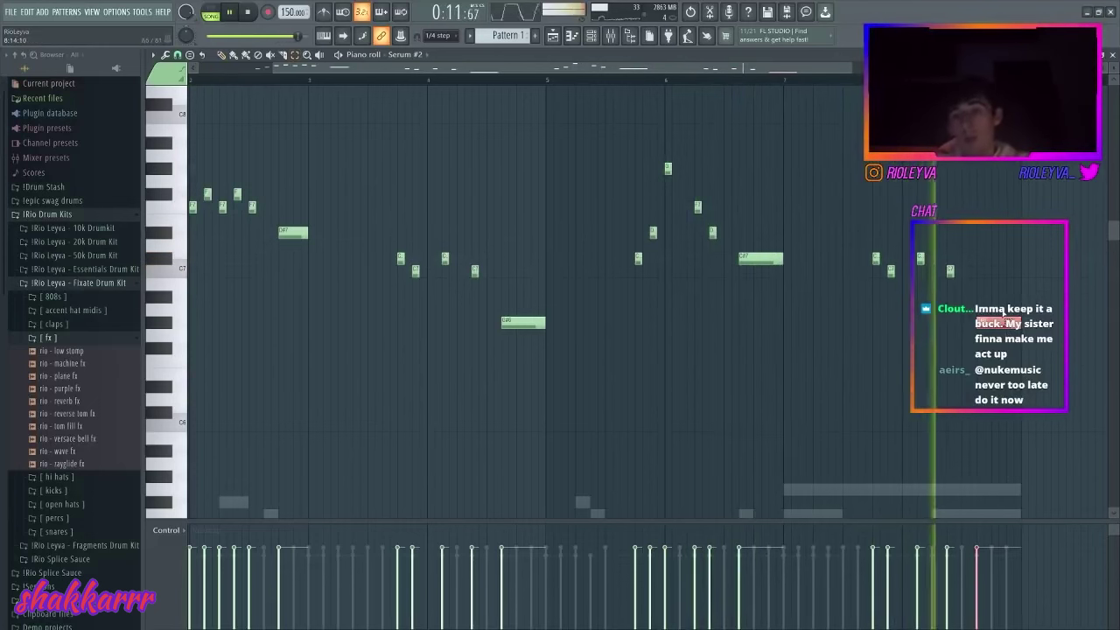
# - Rewrite the phrase in bars 7 and 8 with short F7 and F#7 notes, deleting its C#7, C7 and held G#6 notes
pyautogui.press('space')
pyautogui.press('space')
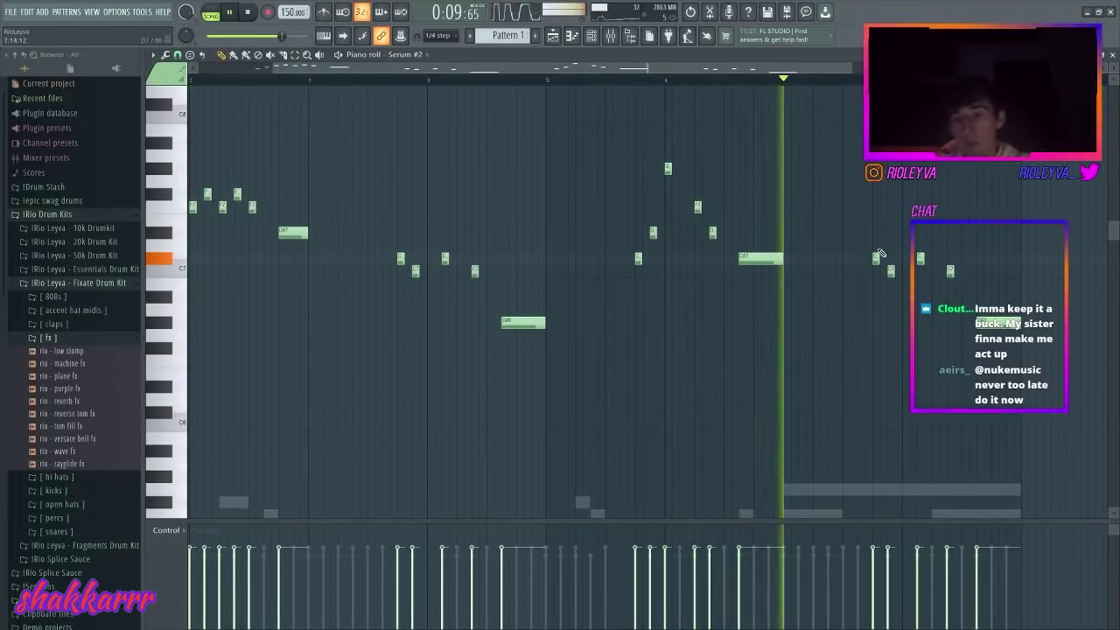
pyautogui.press('space')
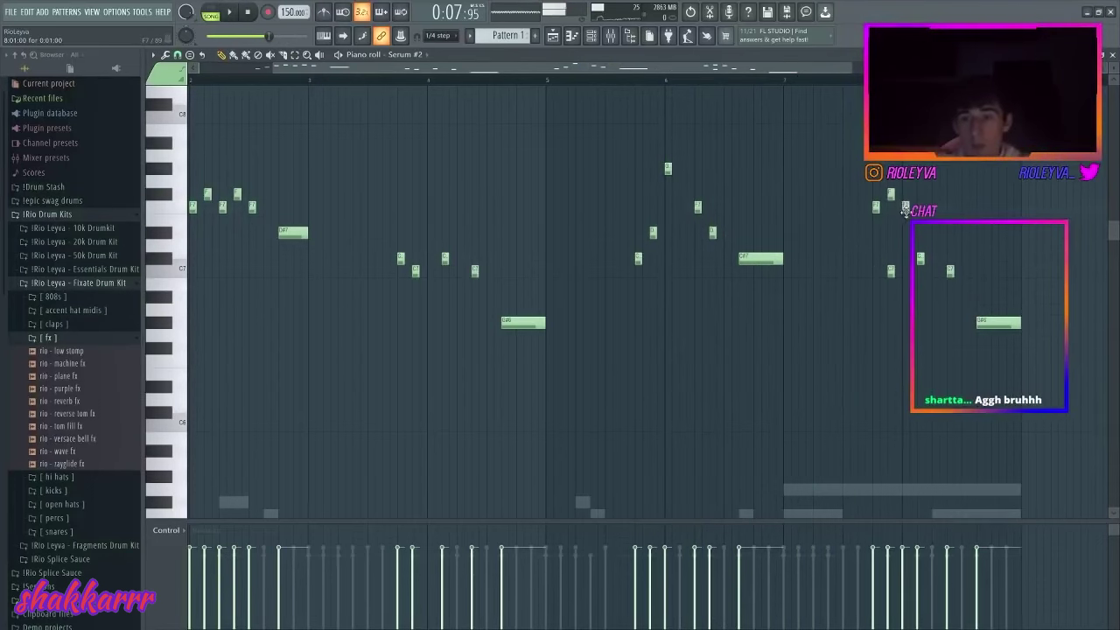
pyautogui.click(828, 82)
pyautogui.press('space')
pyautogui.rightClick(891, 272)
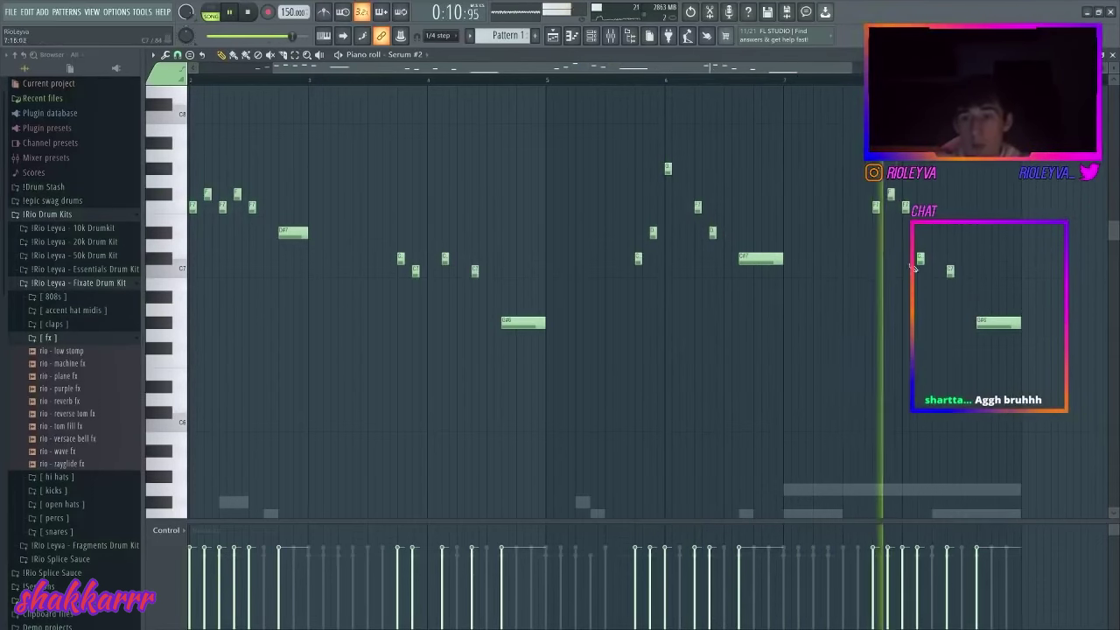
pyautogui.rightClick(922, 259)
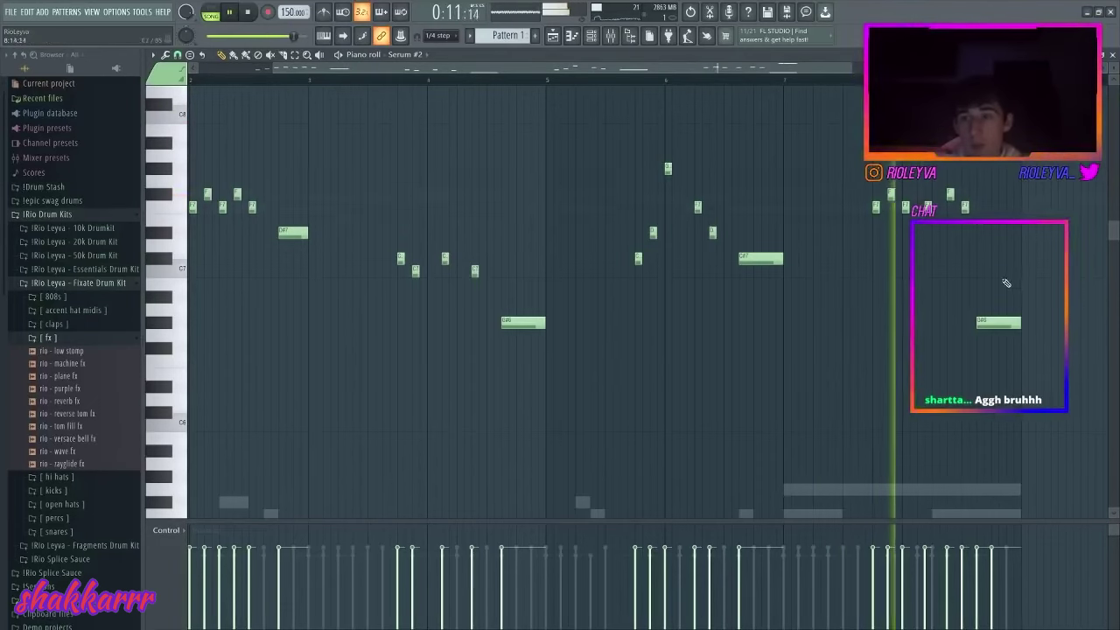
pyautogui.rightClick(999, 322)
pyautogui.press('space')
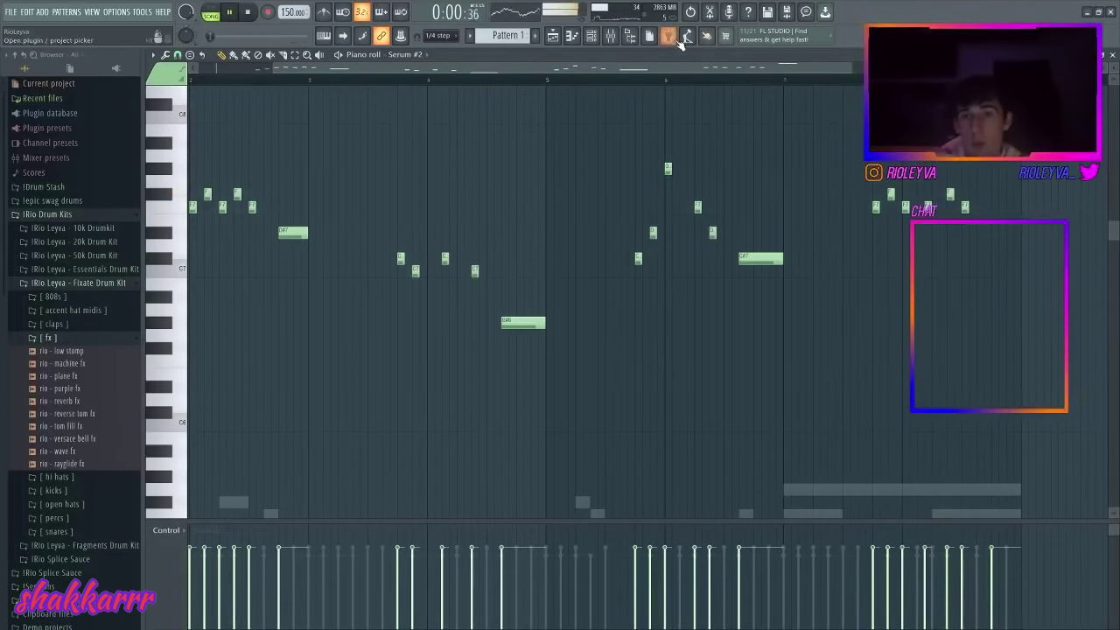
# - Route the Serum #2 channel to mixer insert 24 and lower that track's fader to about 87% during playback
pyautogui.click(611, 35)
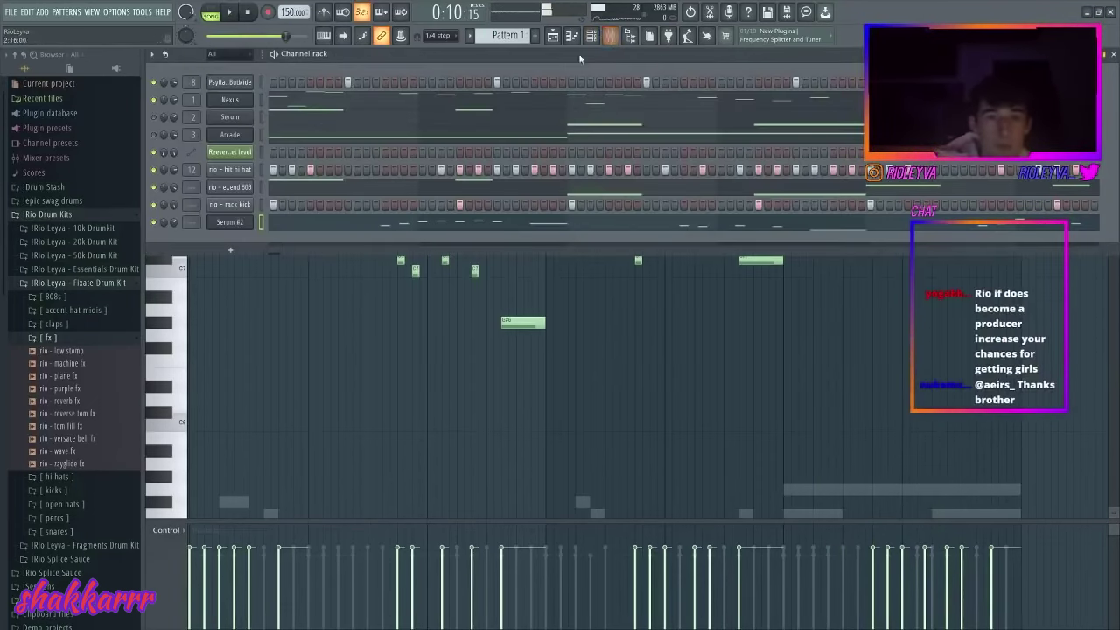
pyautogui.click(611, 36)
pyautogui.click(455, 225)
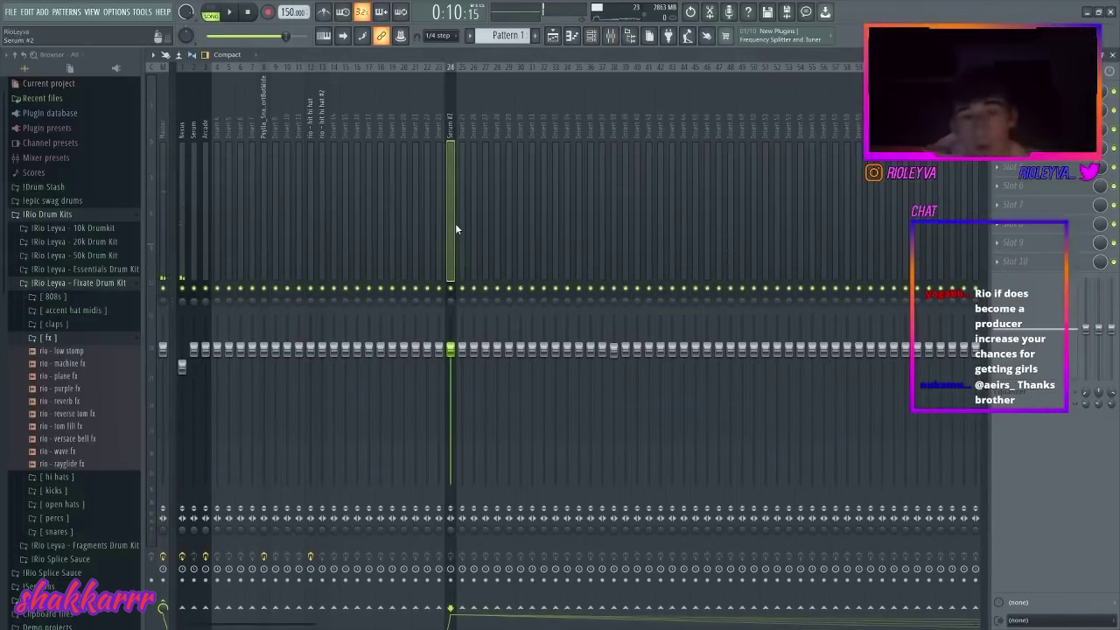
pyautogui.press('space')
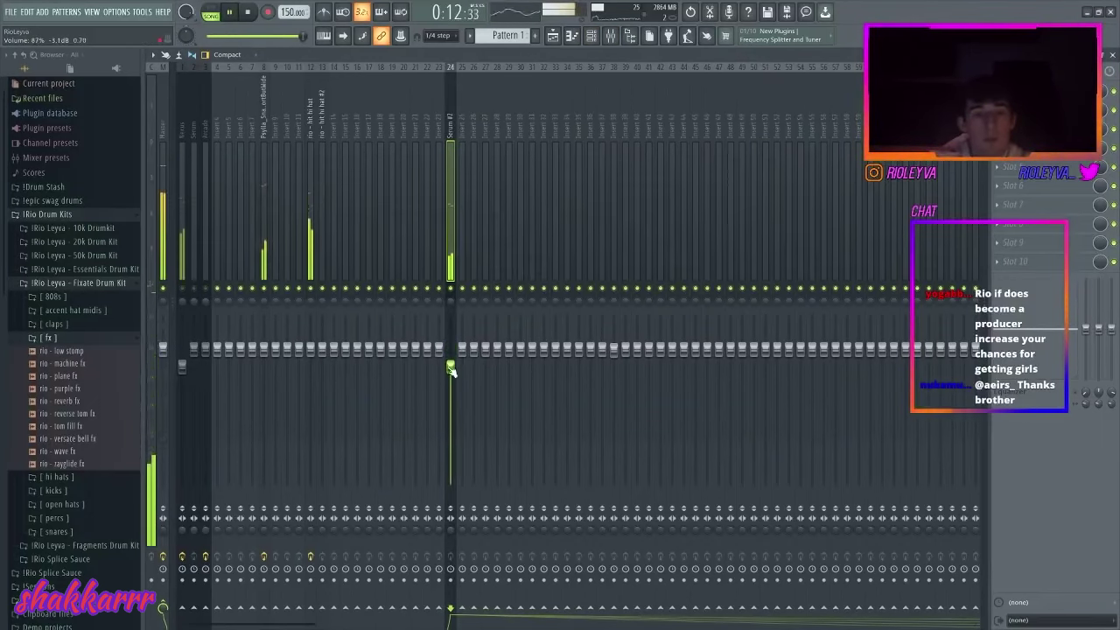
# - Add dblue Crusher to the third effect slot of the Serum #2 mixer track and raise the track's fader slightly
pyautogui.click(998, 130)
pyautogui.moveTo(1007, 144)
pyautogui.click(938, 176)
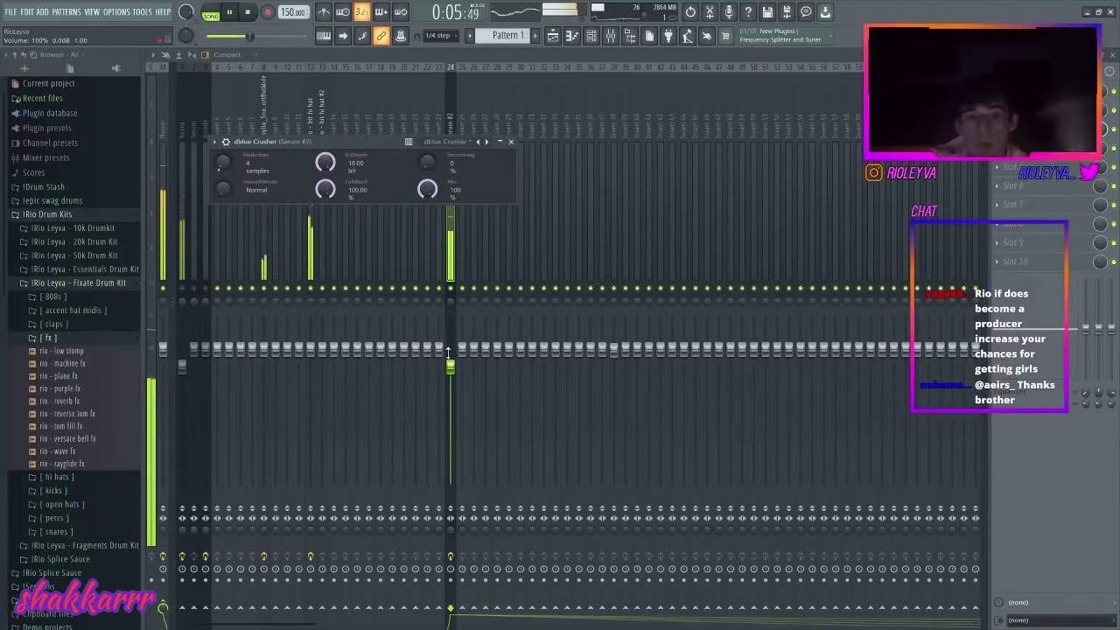
pyautogui.moveTo(448, 353); pyautogui.dragTo(455, 361)
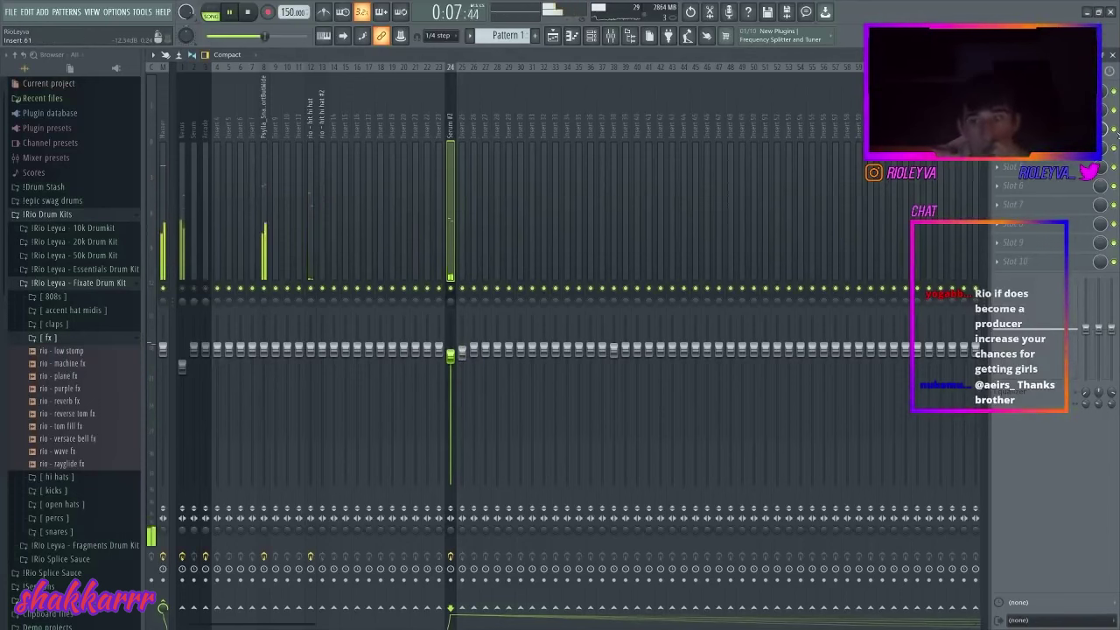
# - Add Tremolator to the fourth effect slot of the Serum #2 track and set its depth to about 0.56
pyautogui.click(1056, 149)
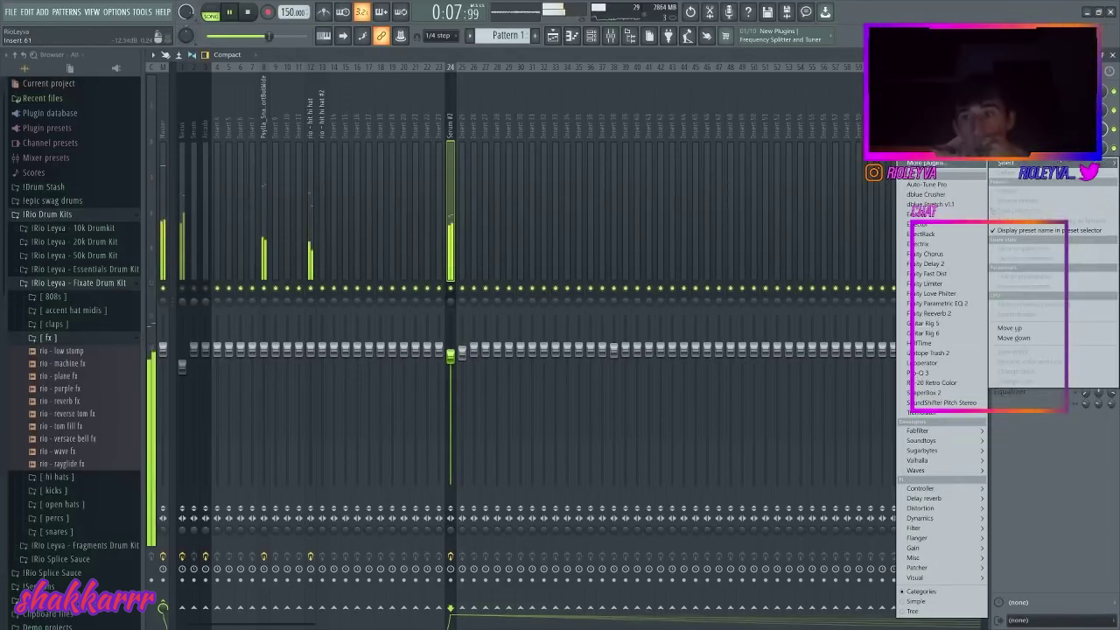
pyautogui.click(954, 413)
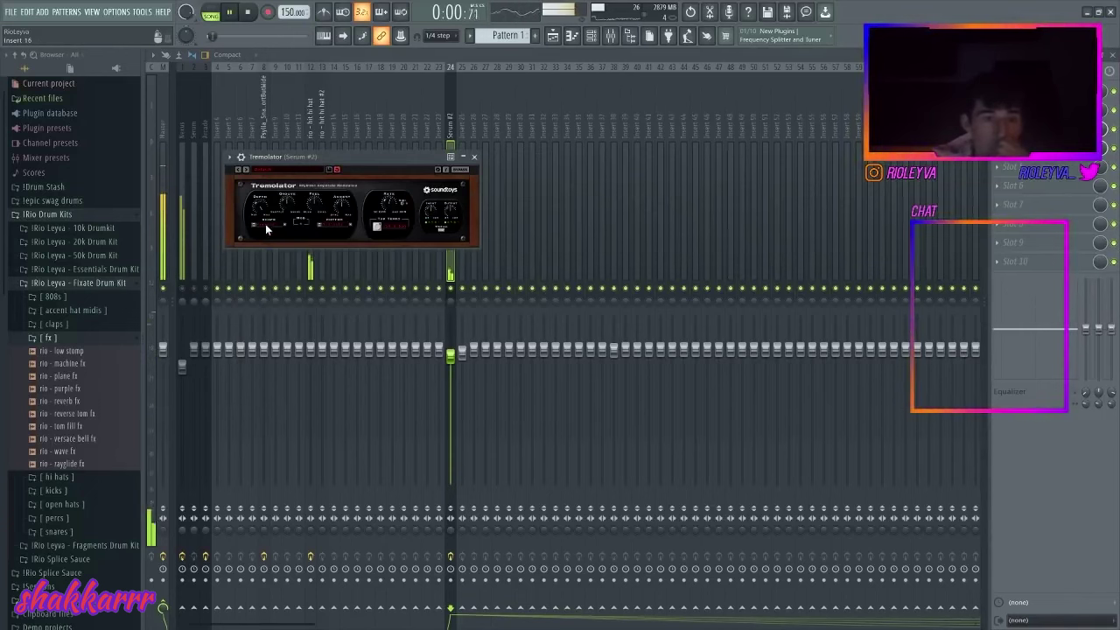
pyautogui.moveTo(254, 229); pyautogui.dragTo(251, 232)
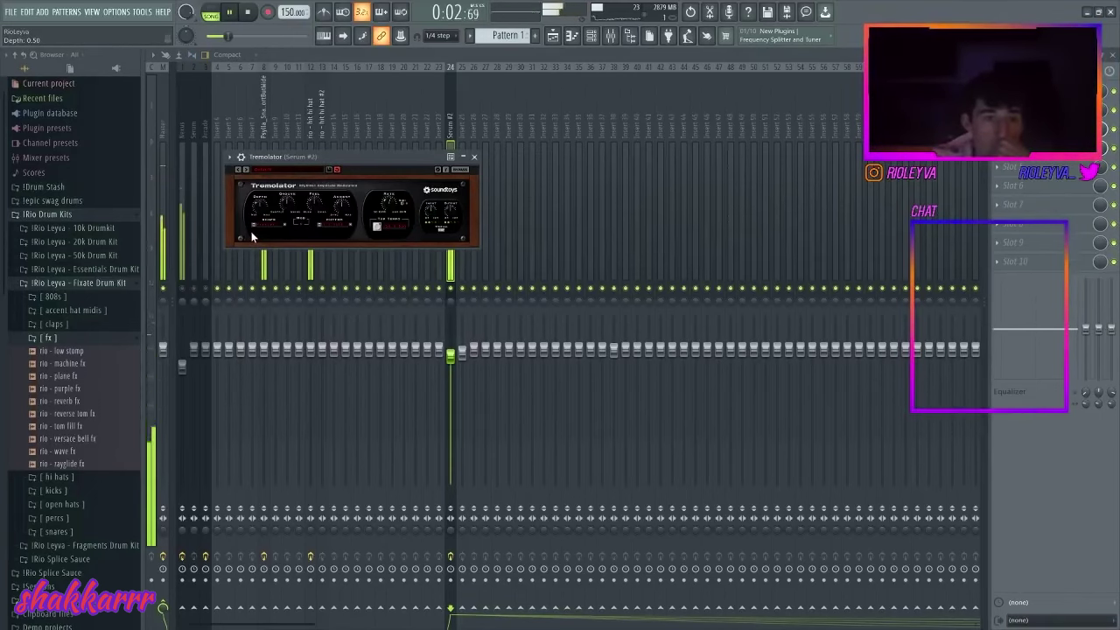
# - Add ShaperBox 2 to the fifth effect slot of the Serum #2 track and load its Time shaper with Stutter
pyautogui.click(997, 166)
pyautogui.moveTo(1007, 182)
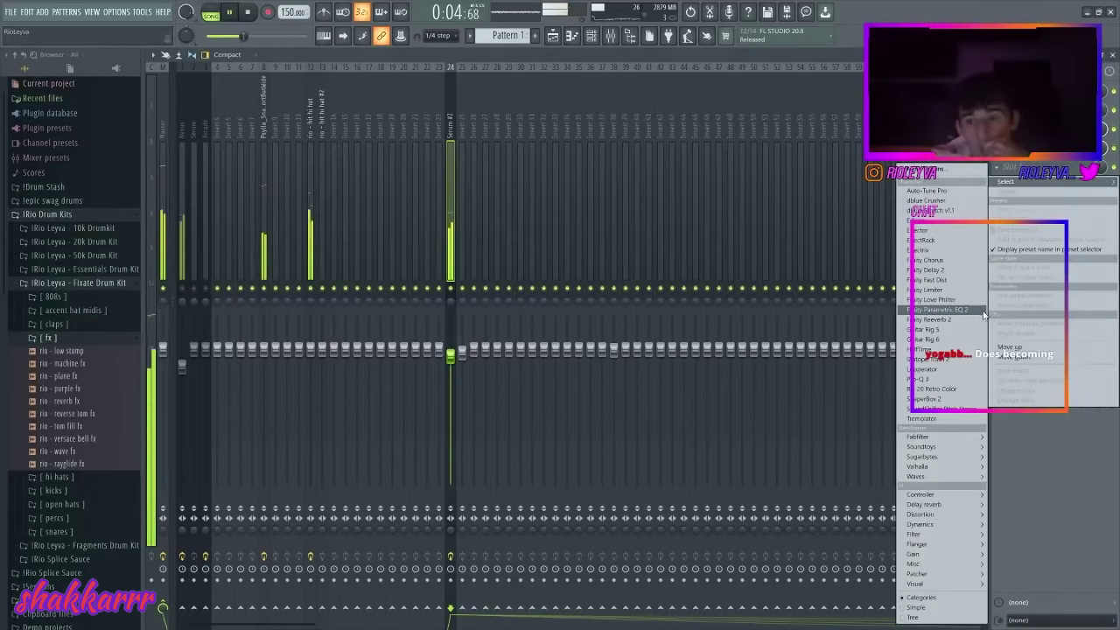
pyautogui.click(942, 399)
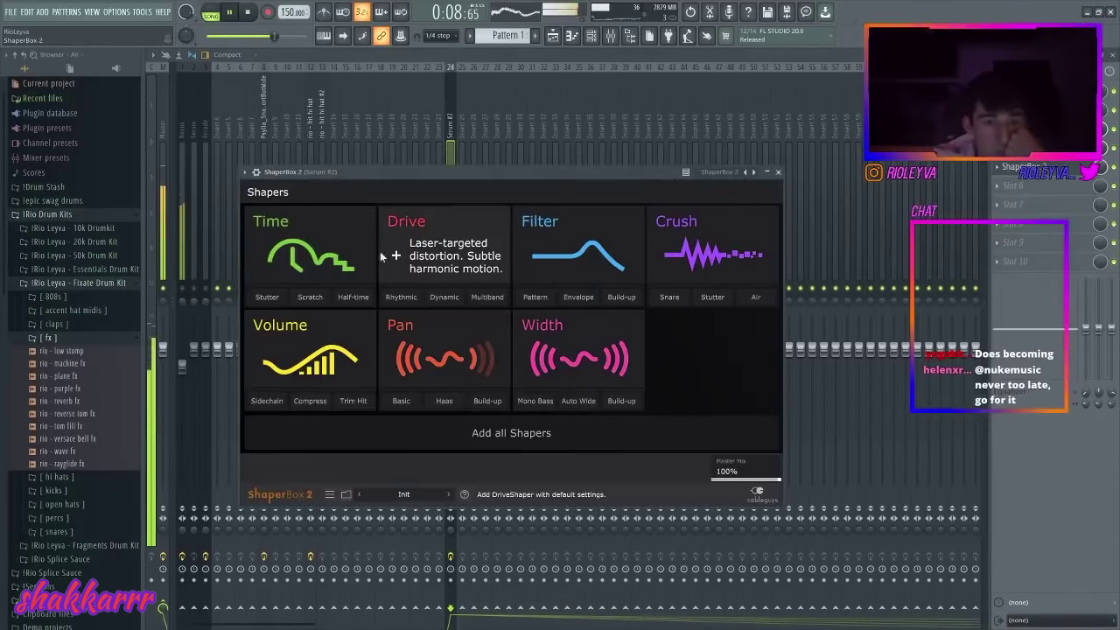
pyautogui.click(269, 299)
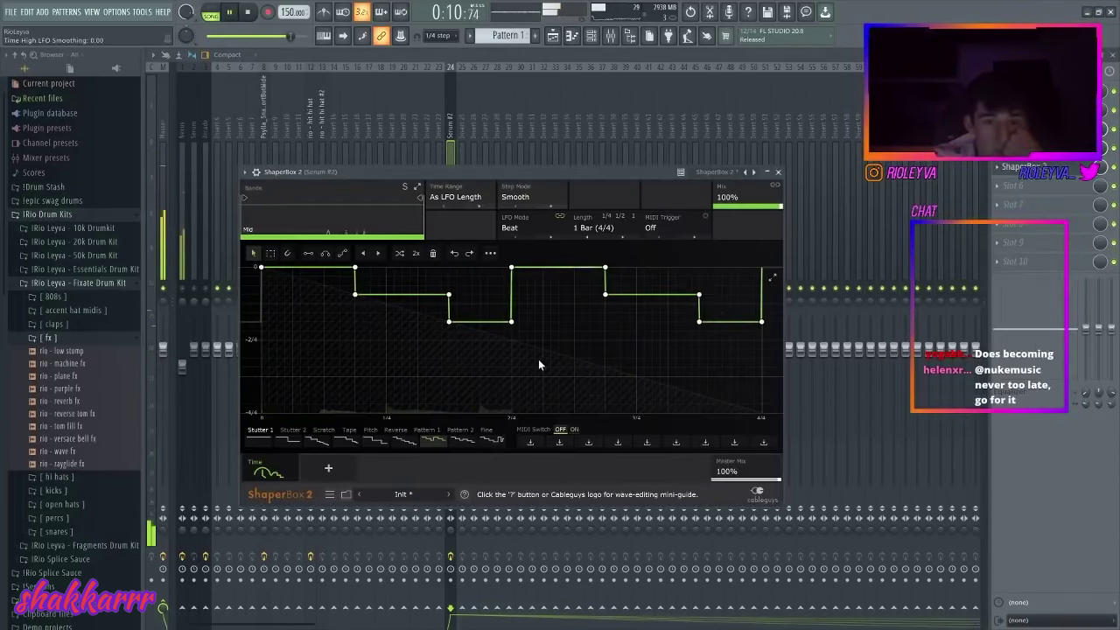
# - Set the Time shaper's LFO length to 2 Bars and close the ShaperBox 2 window
pyautogui.click(595, 227)
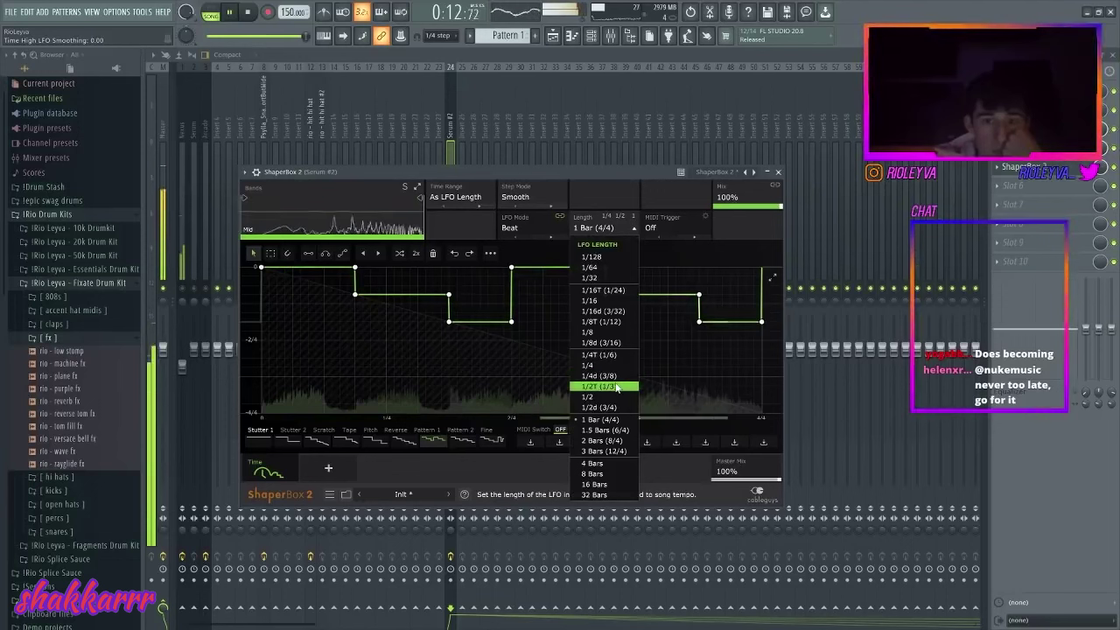
pyautogui.click(613, 439)
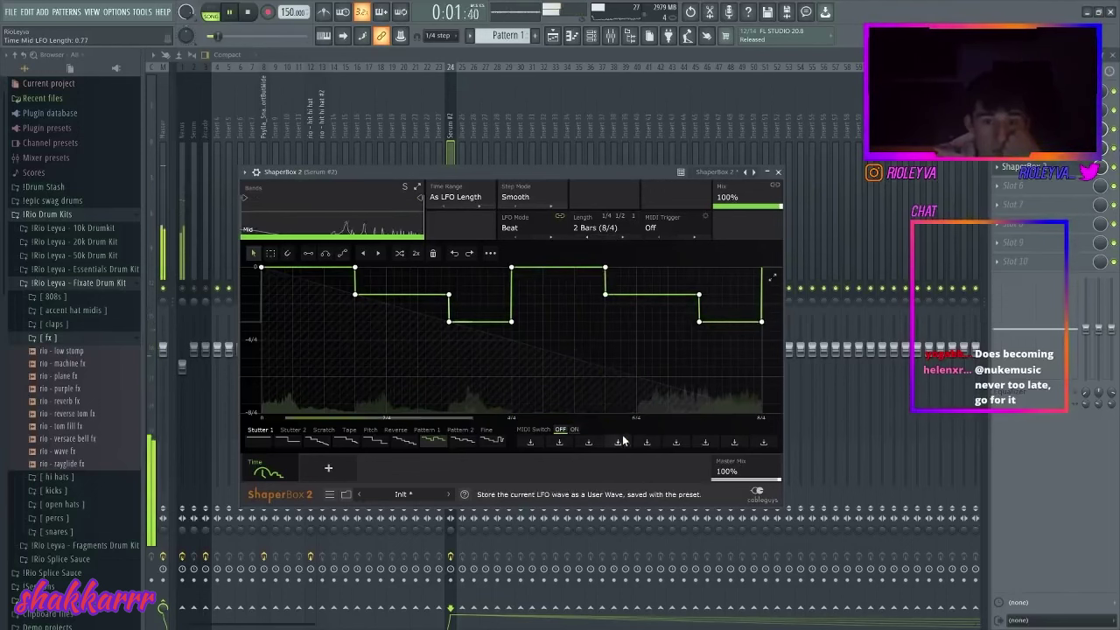
pyautogui.click(581, 230)
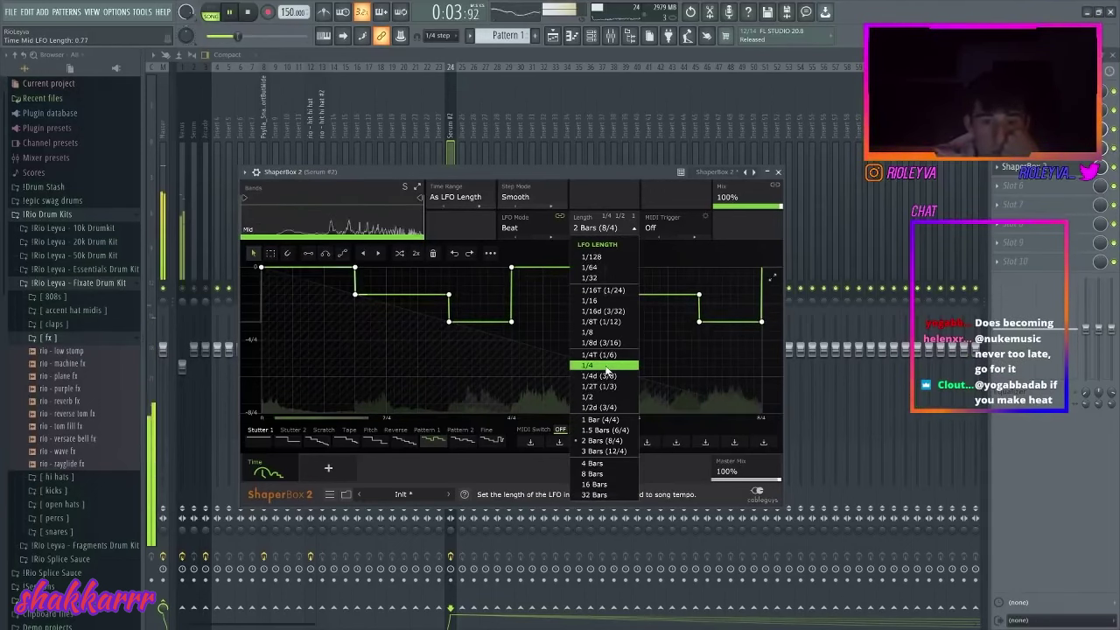
pyautogui.click(522, 173)
pyautogui.click(450, 153)
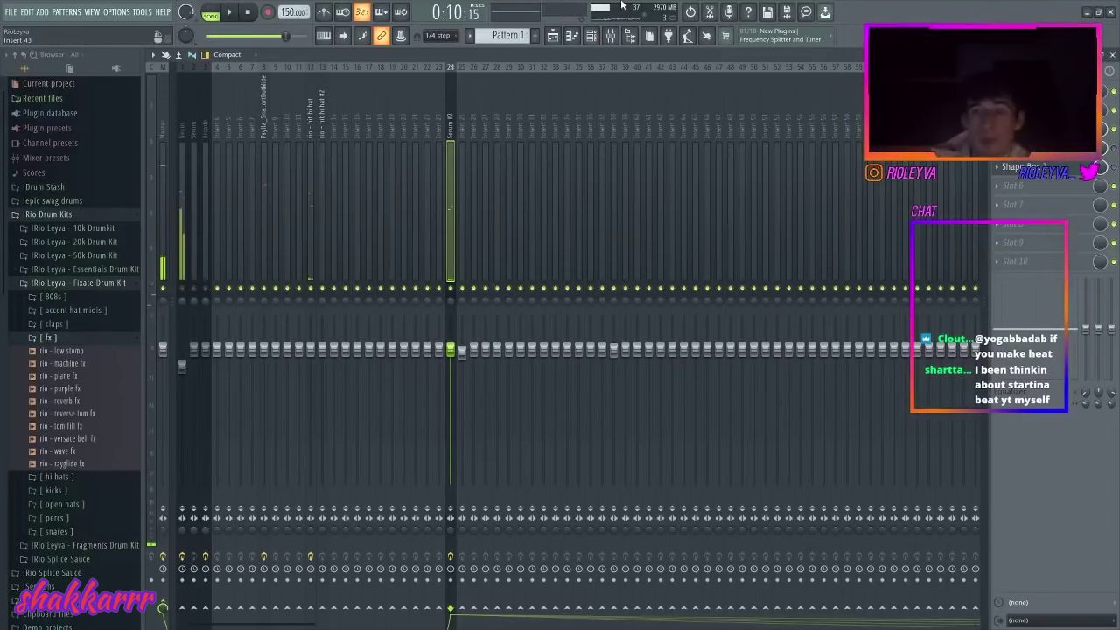
# - Reopen ShaperBox 2 on the Serum #2 track and try a Time shaper LFO length of 1/4 during playback
pyautogui.click(591, 35)
pyautogui.click(1006, 276)
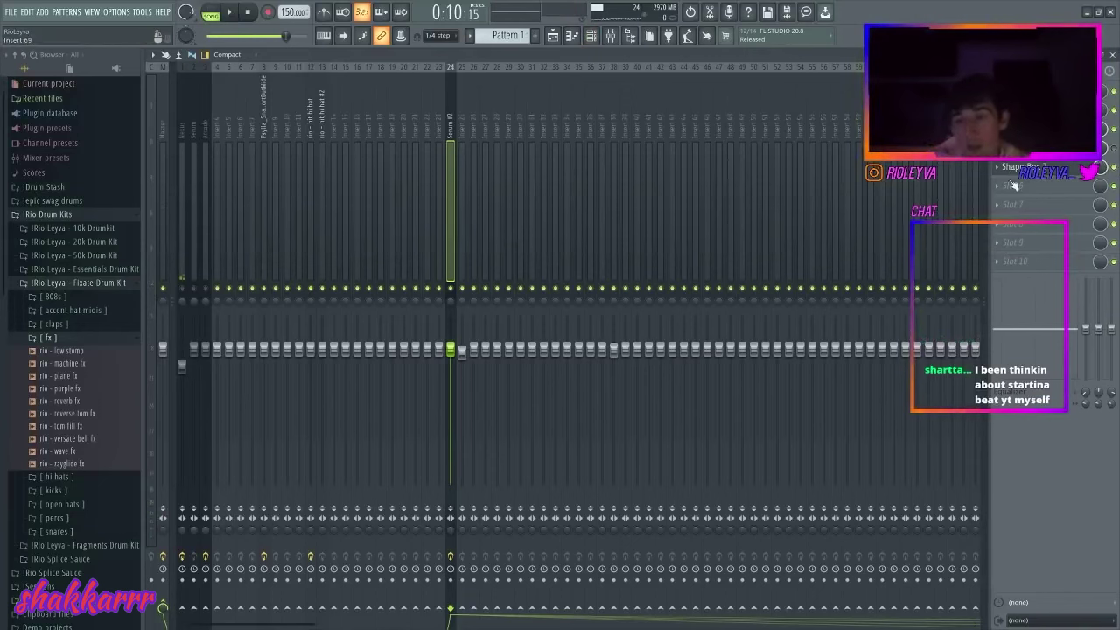
pyautogui.click(1045, 169)
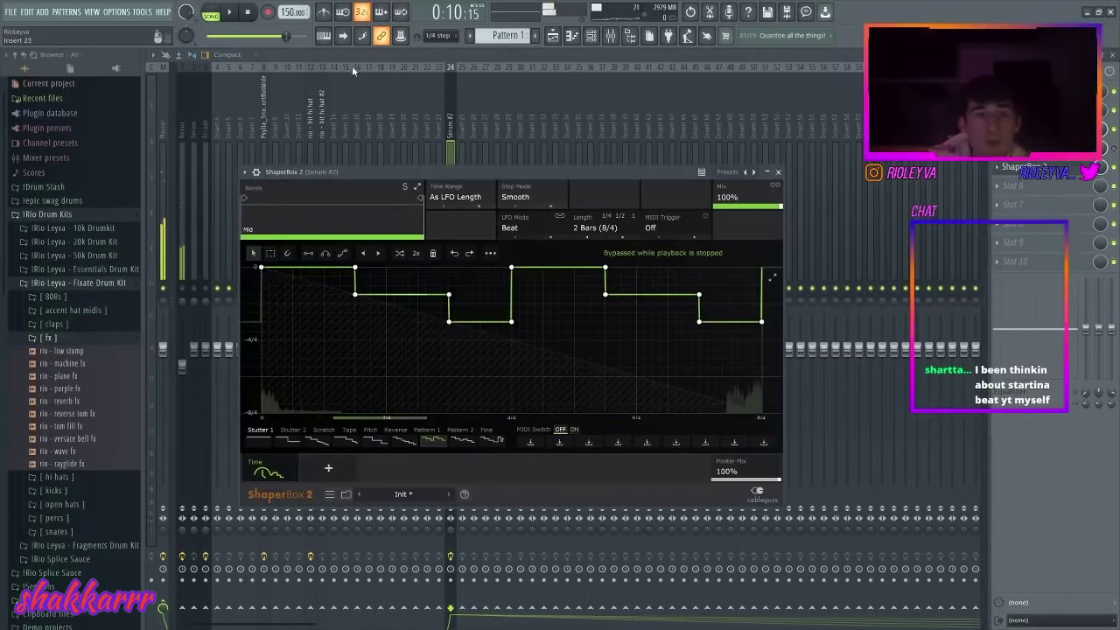
pyautogui.press('space')
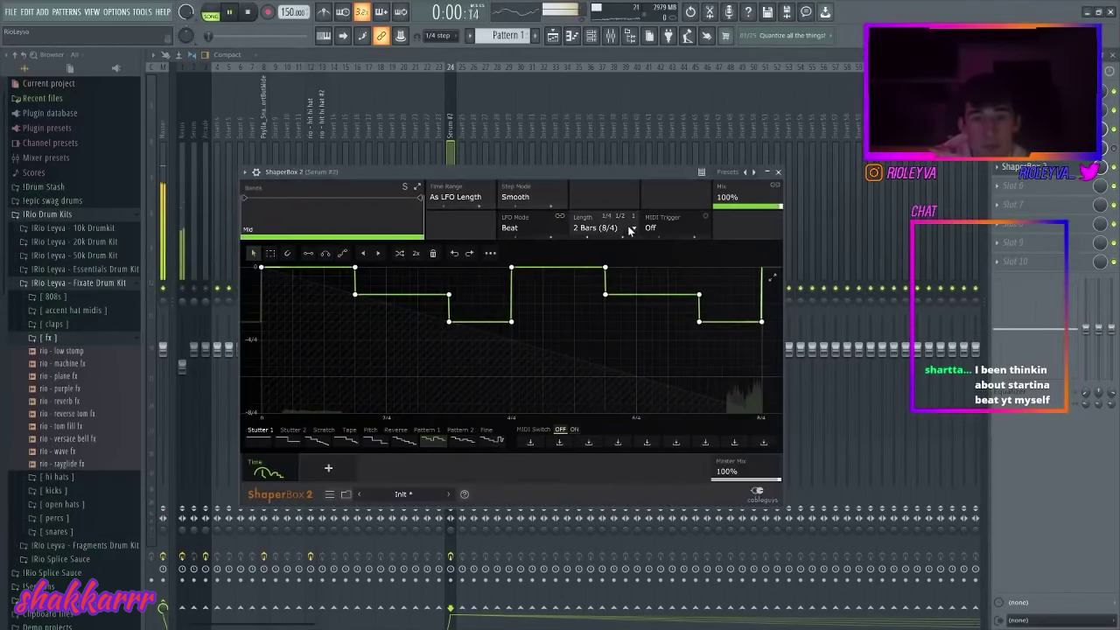
pyautogui.click(633, 229)
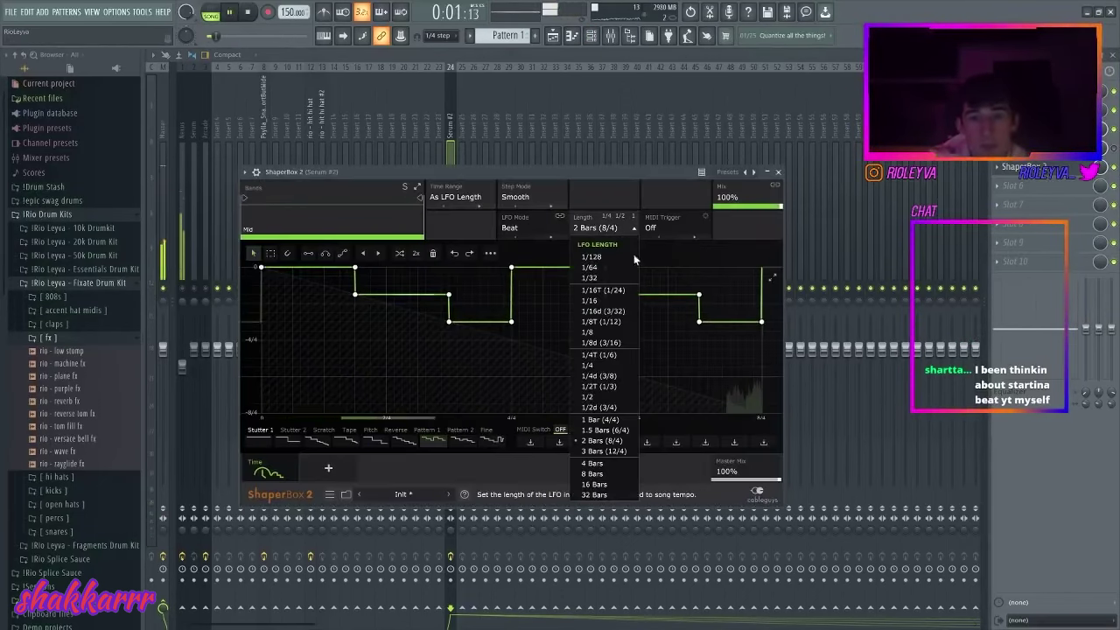
pyautogui.click(603, 366)
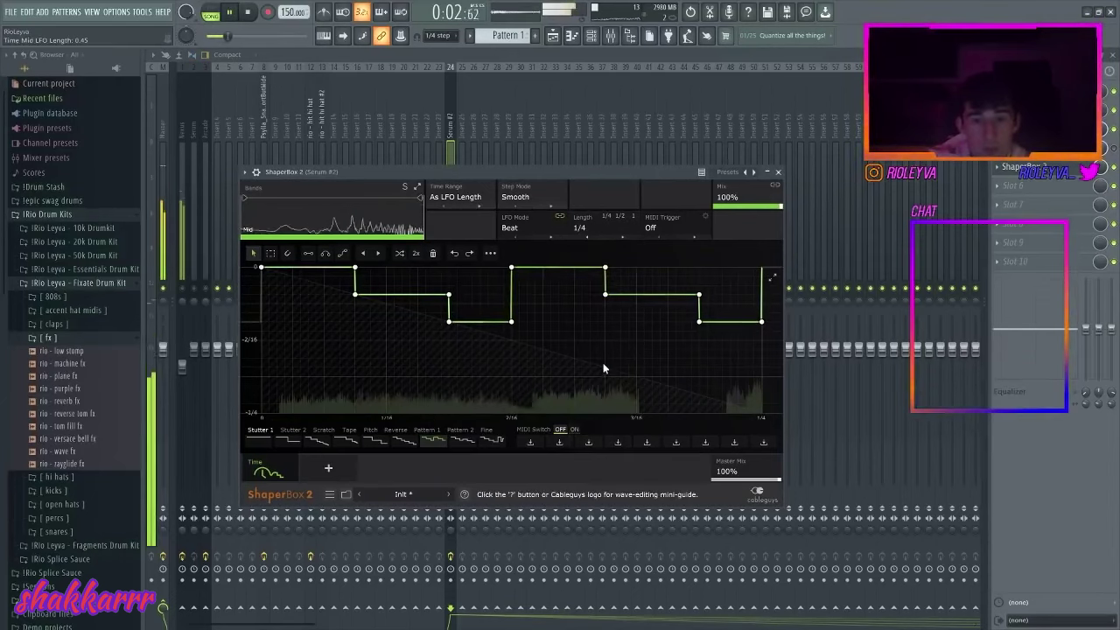
pyautogui.click(453, 152)
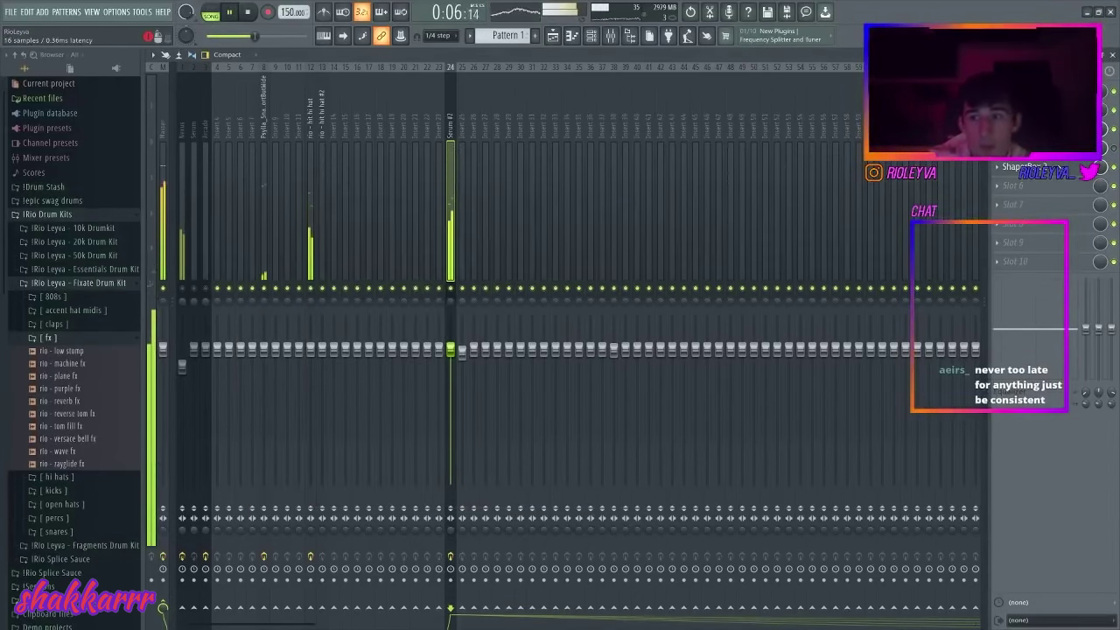
# - Try a Time shaper LFO length of 1/2 in ShaperBox 2, and return it to 2 Bars
pyautogui.click(1020, 167)
pyautogui.click(633, 229)
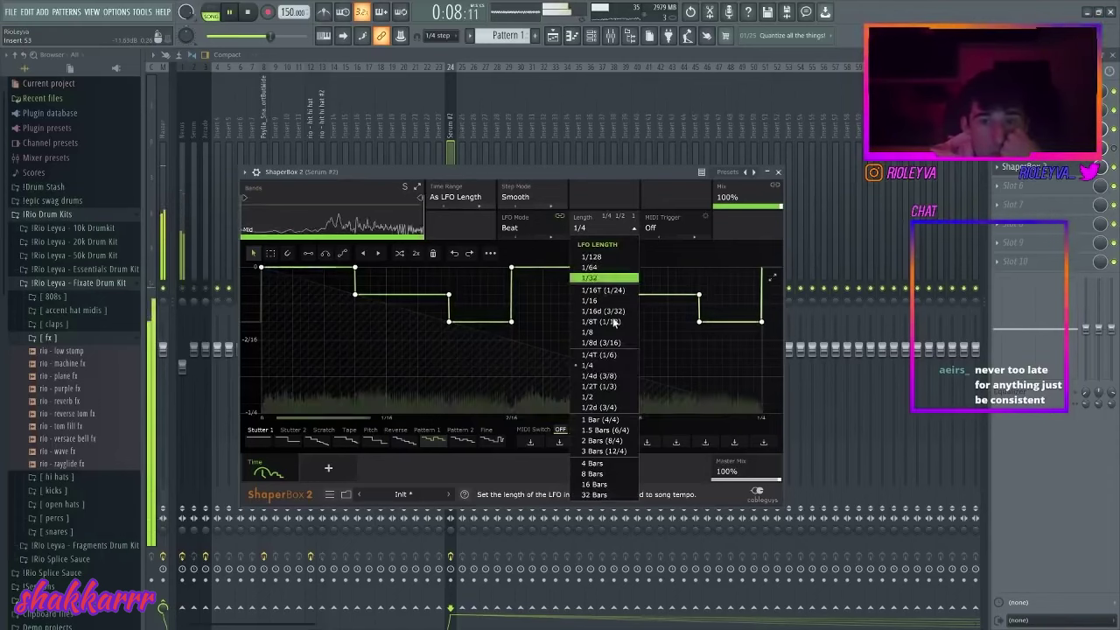
pyautogui.click(611, 396)
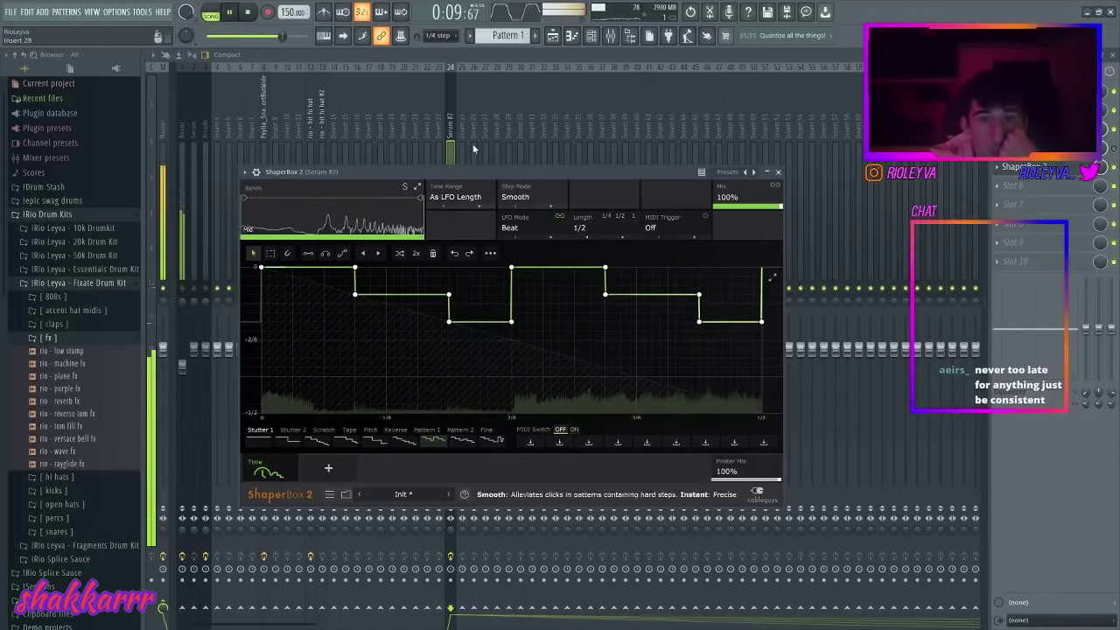
pyautogui.click(633, 230)
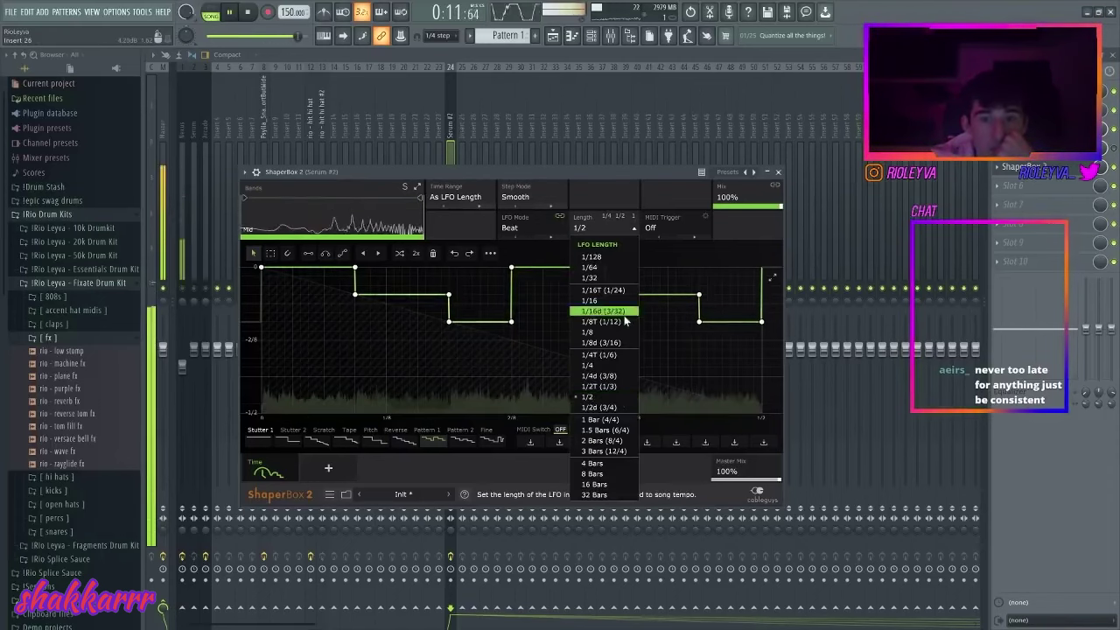
pyautogui.click(607, 449)
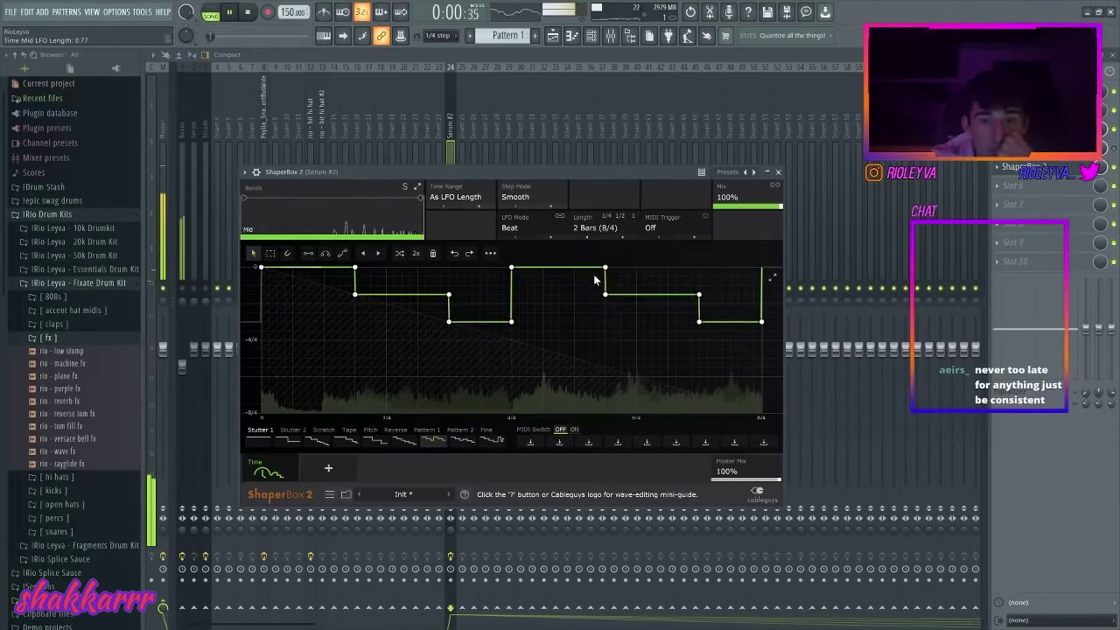
pyautogui.click(636, 229)
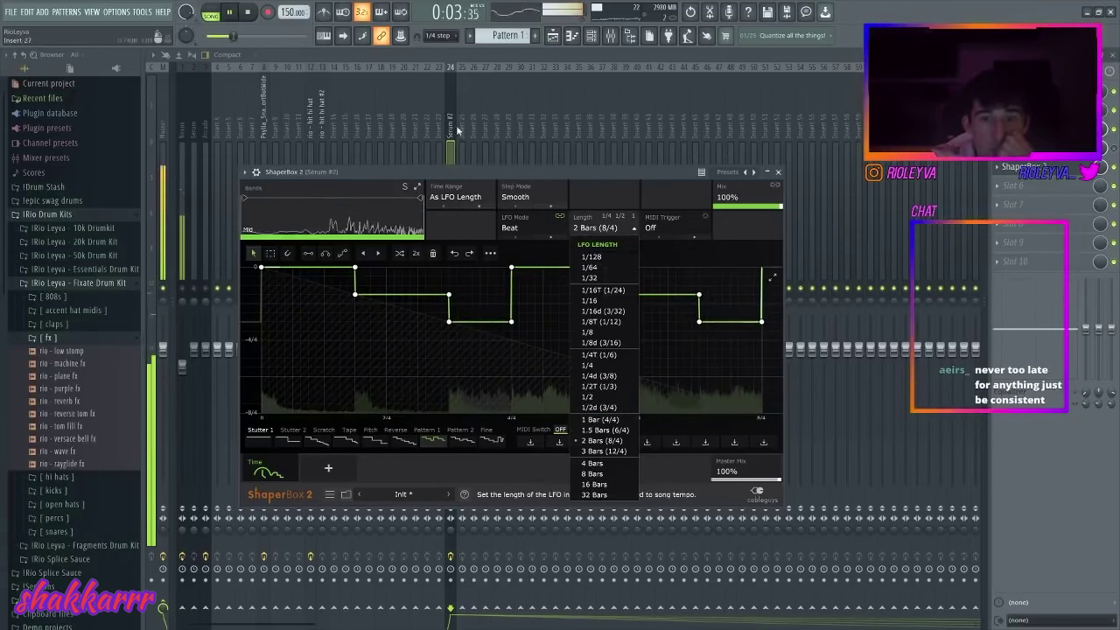
pyautogui.click(451, 151)
# - Lower the Serum #2 mixer fader slightly and unmute the Serum and Arcade channels
pyautogui.moveTo(454, 353); pyautogui.dragTo(454, 359)
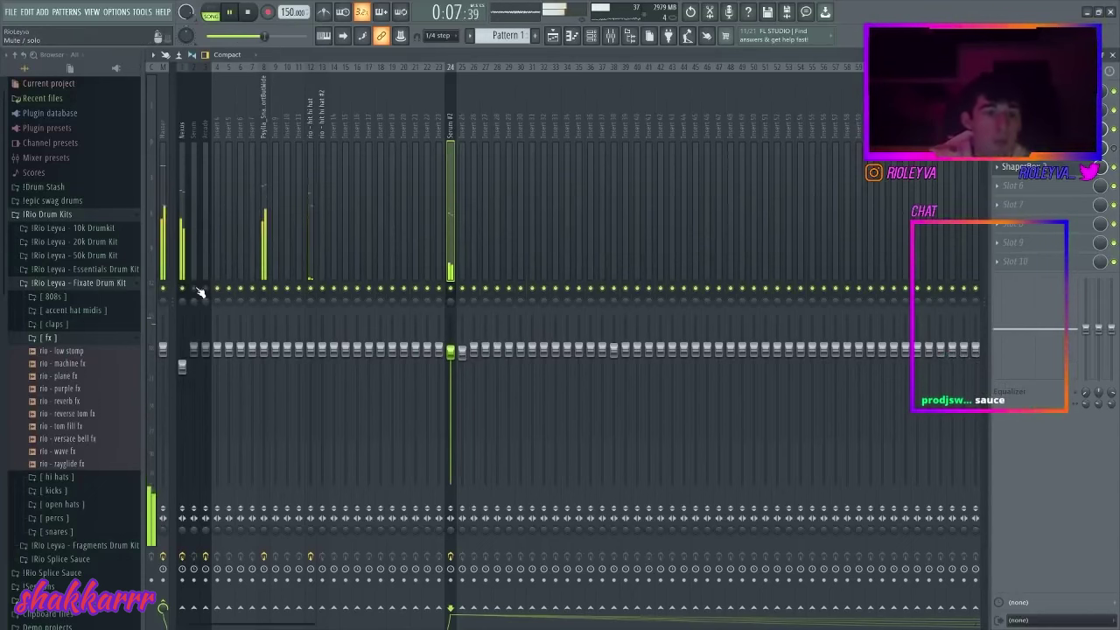
pyautogui.click(591, 35)
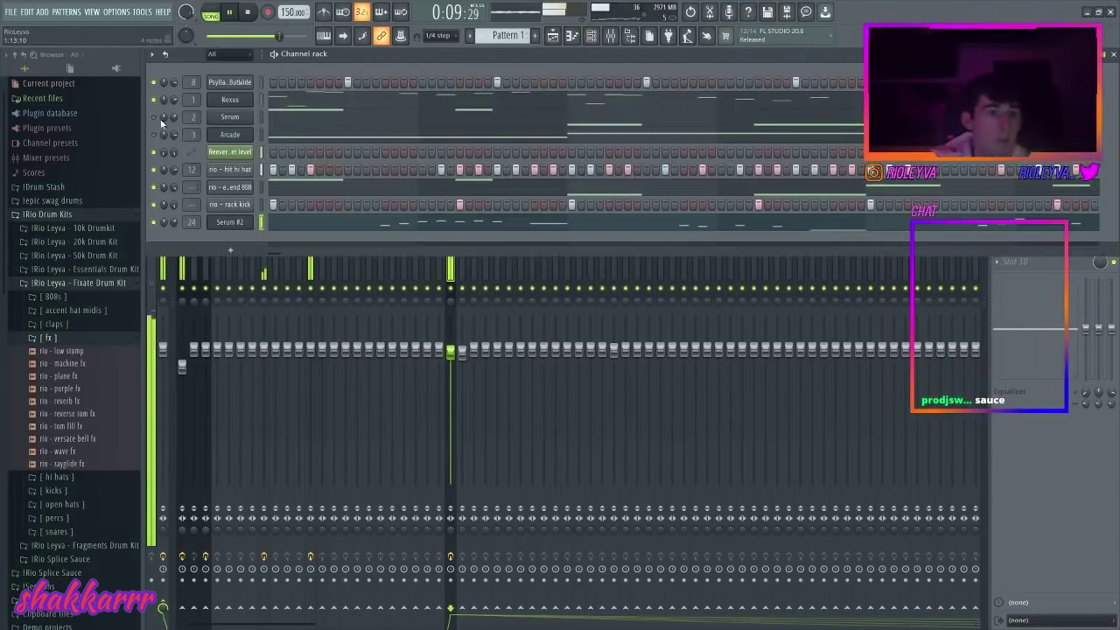
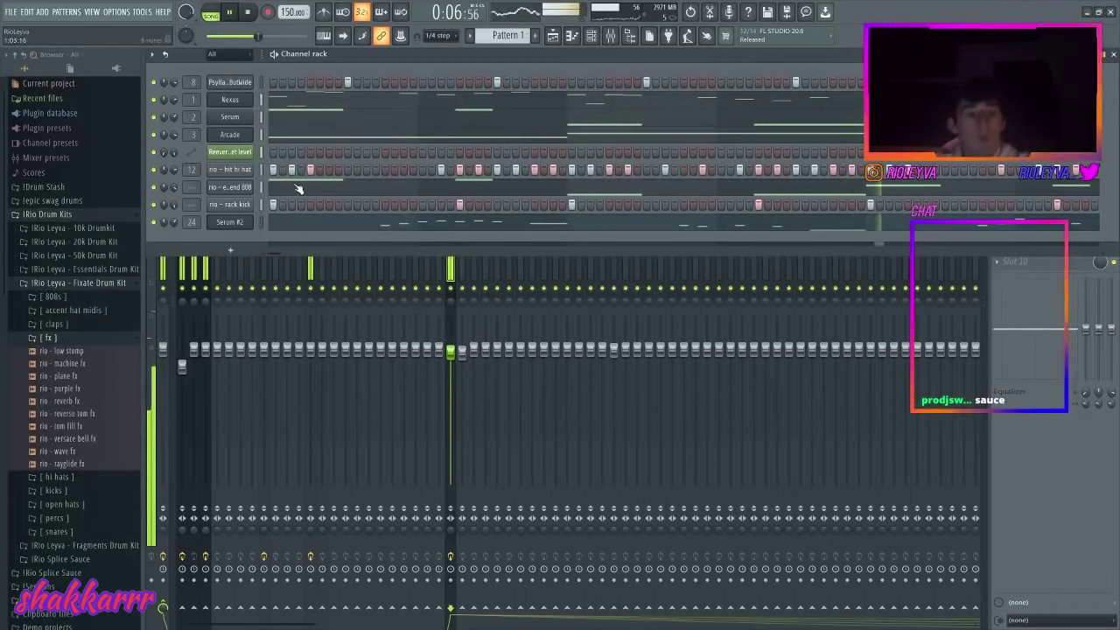
pyautogui.scroll(-4, 121, 383)
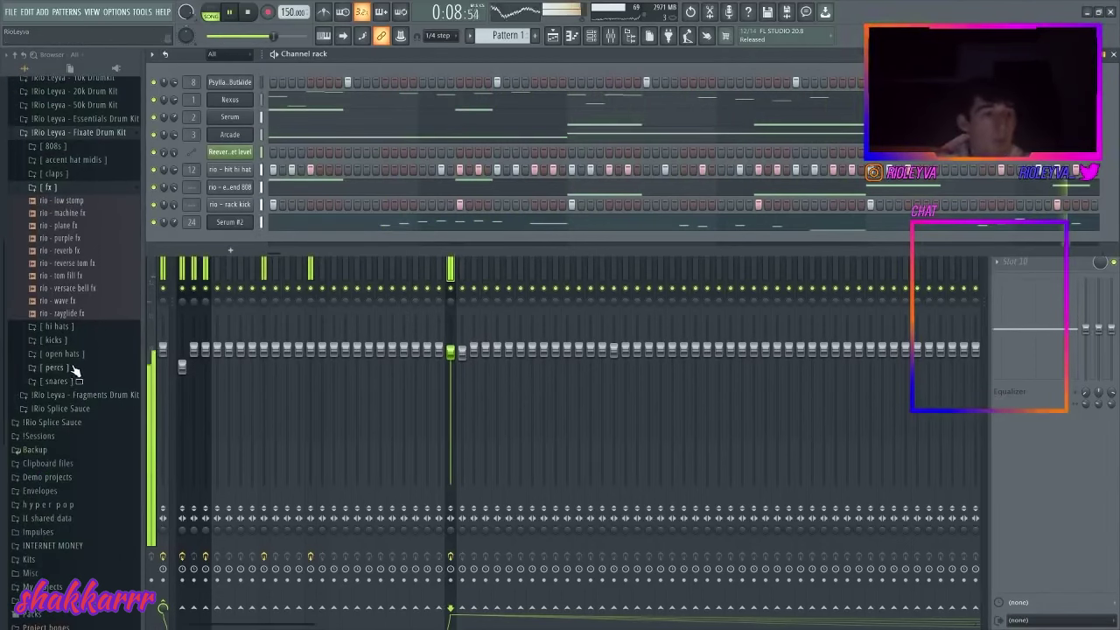
# - Stop playback and route the rio - extend 808 and rio - rack kick channels to mixer inserts 17 and 18
pyautogui.press('space')
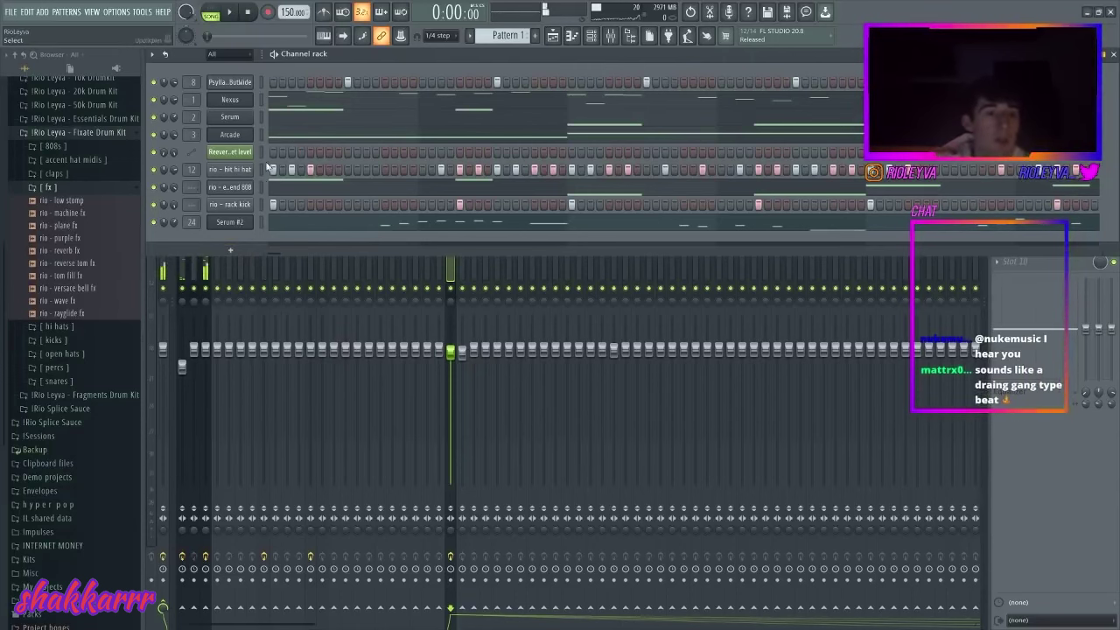
pyautogui.moveTo(260, 185); pyautogui.dragTo(260, 208)
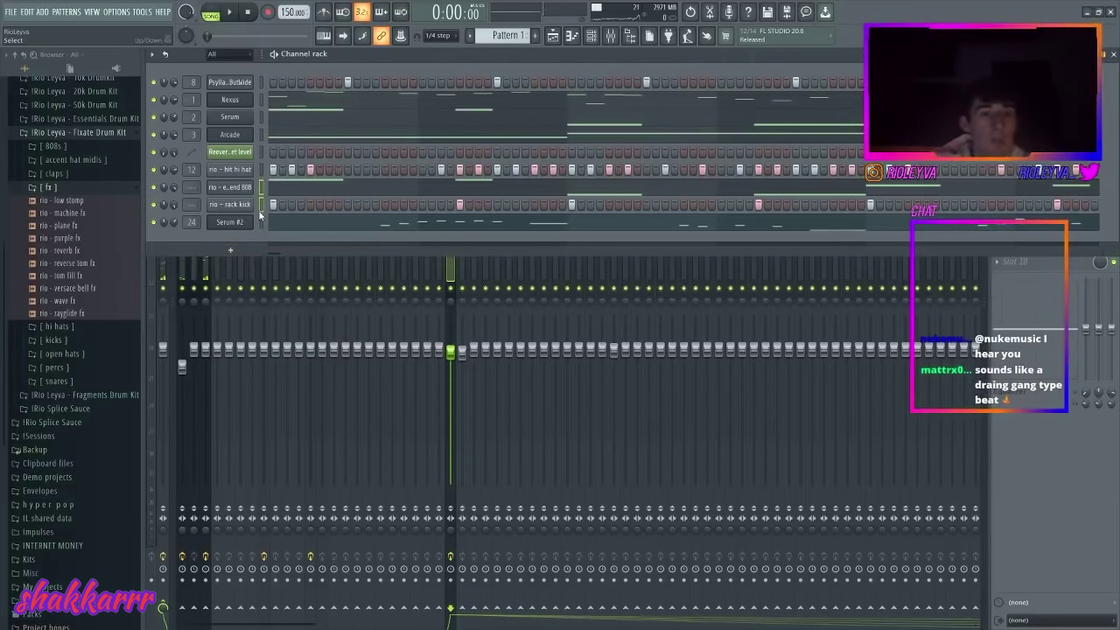
pyautogui.click(611, 37)
pyautogui.click(369, 221)
pyautogui.hotkey('ctrl', 'shift', 'l')
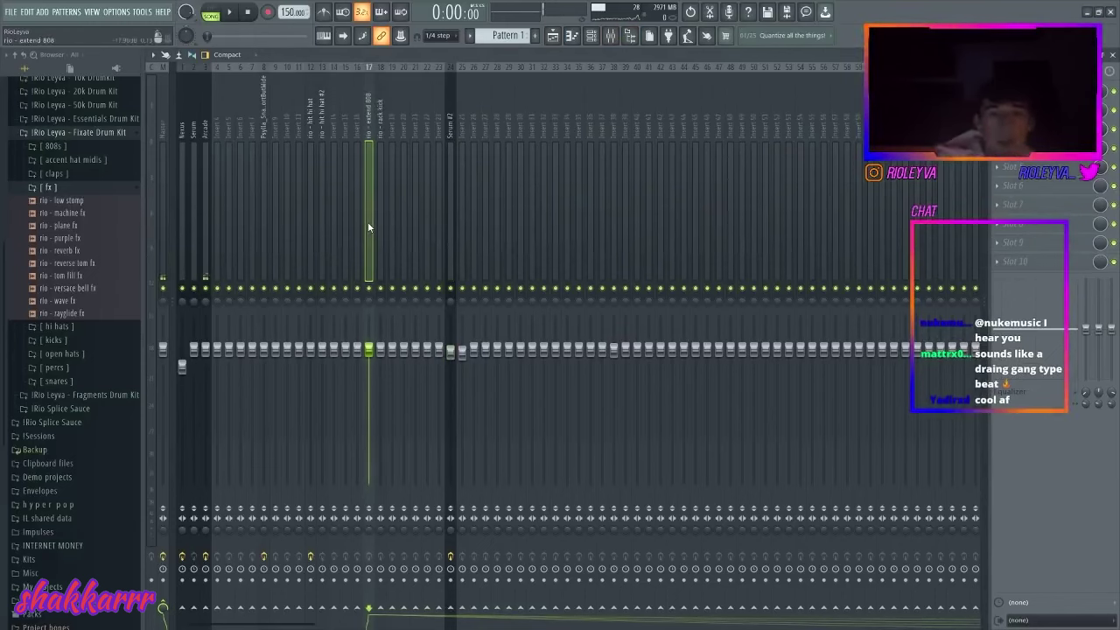
# - Select the eight-bar Pattern 1 clip and its Reeverb 2 automation clips in the playlist and duplicate them four times
pyautogui.press('F5')
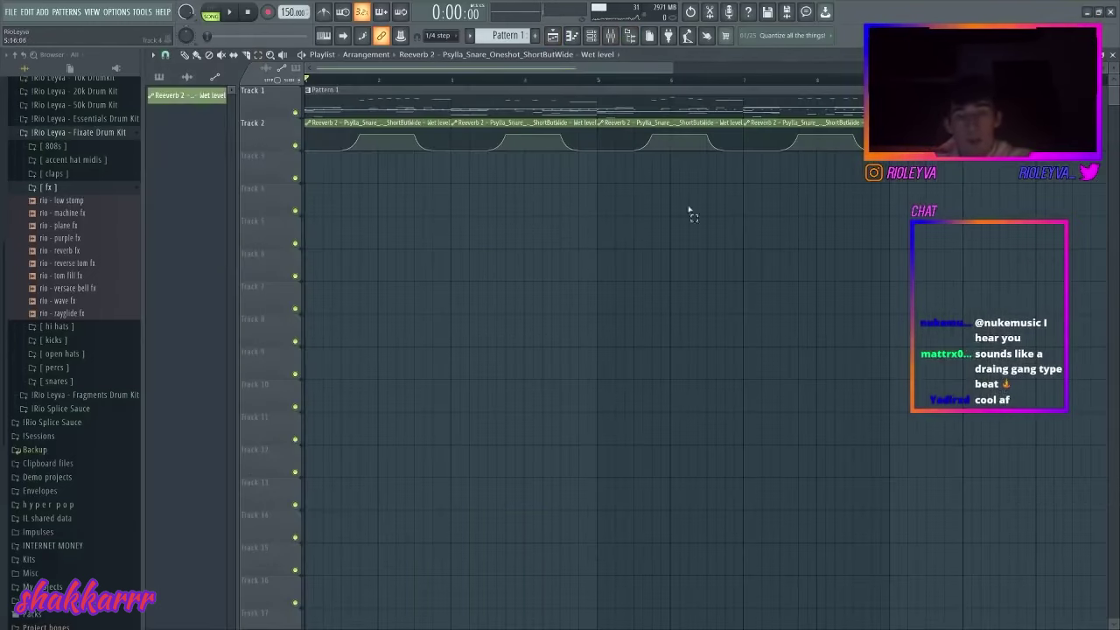
pyautogui.moveTo(893, 182); pyautogui.dragTo(310, 88)
pyautogui.hotkey('ctrl', 'b')
pyautogui.hotkey('ctrl', 'b')
pyautogui.hotkey('ctrl', 'b')
pyautogui.hotkey('ctrl', 'b')
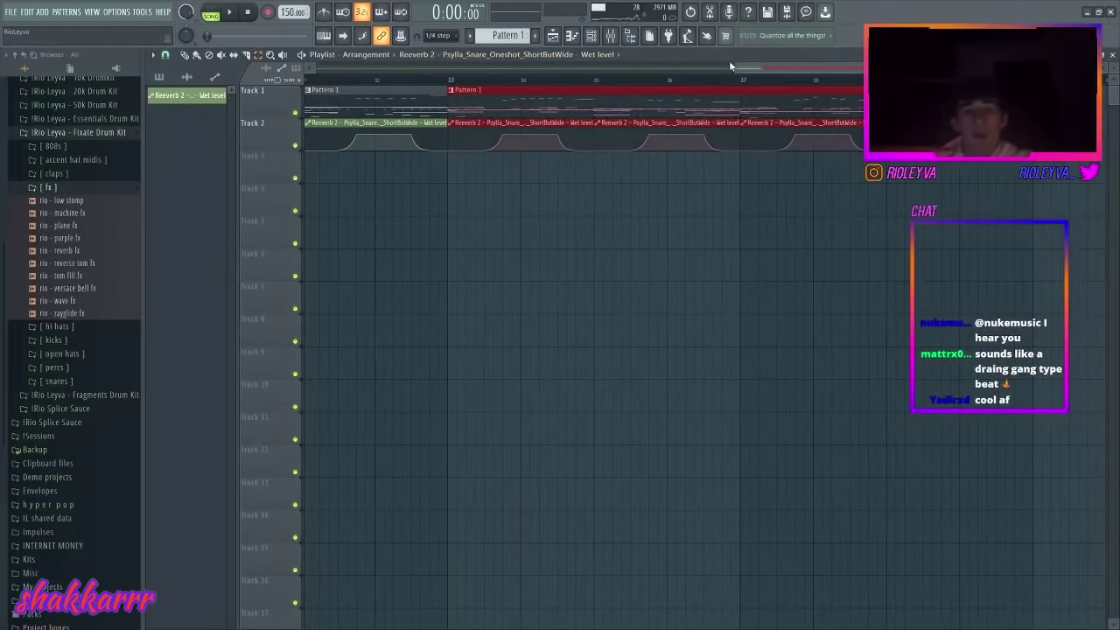
# - Split Pattern 1 by channel and delete all the pattern clips on track 1
pyautogui.moveTo(733, 67); pyautogui.dragTo(311, 68)
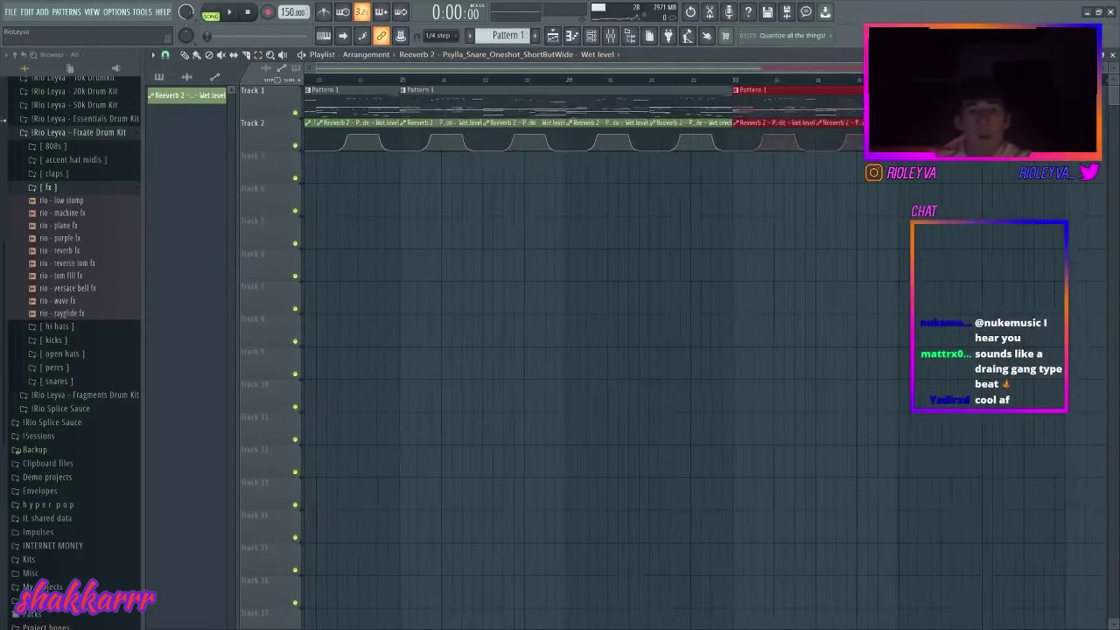
pyautogui.click(421, 105)
pyautogui.click(471, 35)
pyautogui.click(562, 205)
pyautogui.keyDown('ctrl'); pyautogui.click(286, 109); pyautogui.keyUp('ctrl')
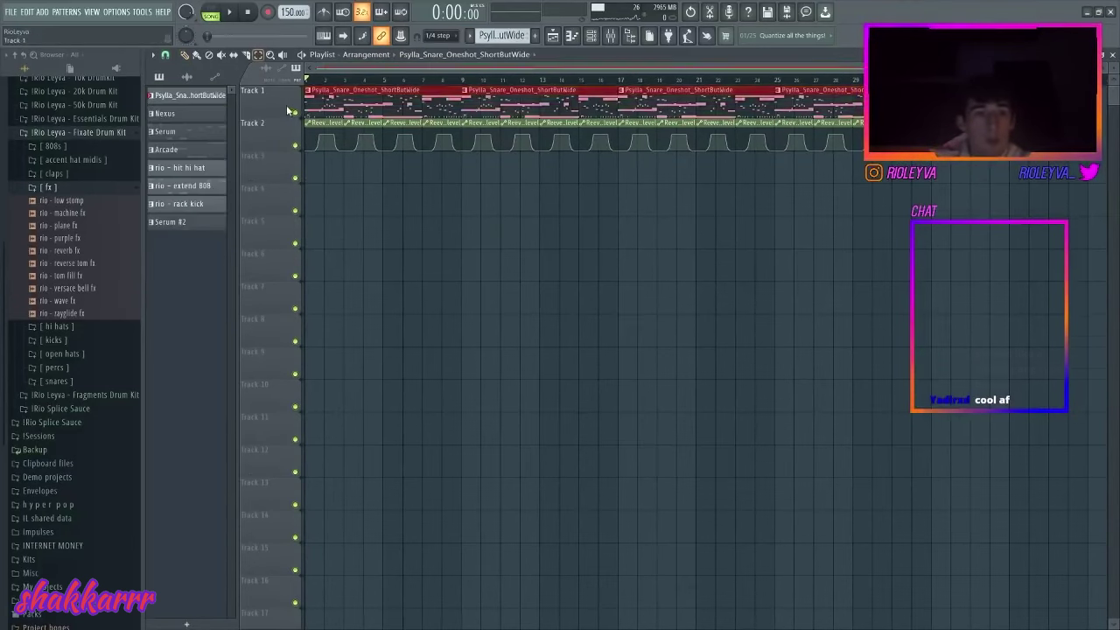
pyautogui.press('Delete')
# - Place the split patterns at bar 1 on tracks 3 to 10 and duplicate them four times along the timeline
pyautogui.click(205, 225)
pyautogui.moveTo(207, 229); pyautogui.dragTo(313, 168)
pyautogui.hotkey('ctrl', 'b')
pyautogui.hotkey('ctrl', 'b')
pyautogui.hotkey('ctrl', 'b')
pyautogui.hotkey('ctrl', 'b')
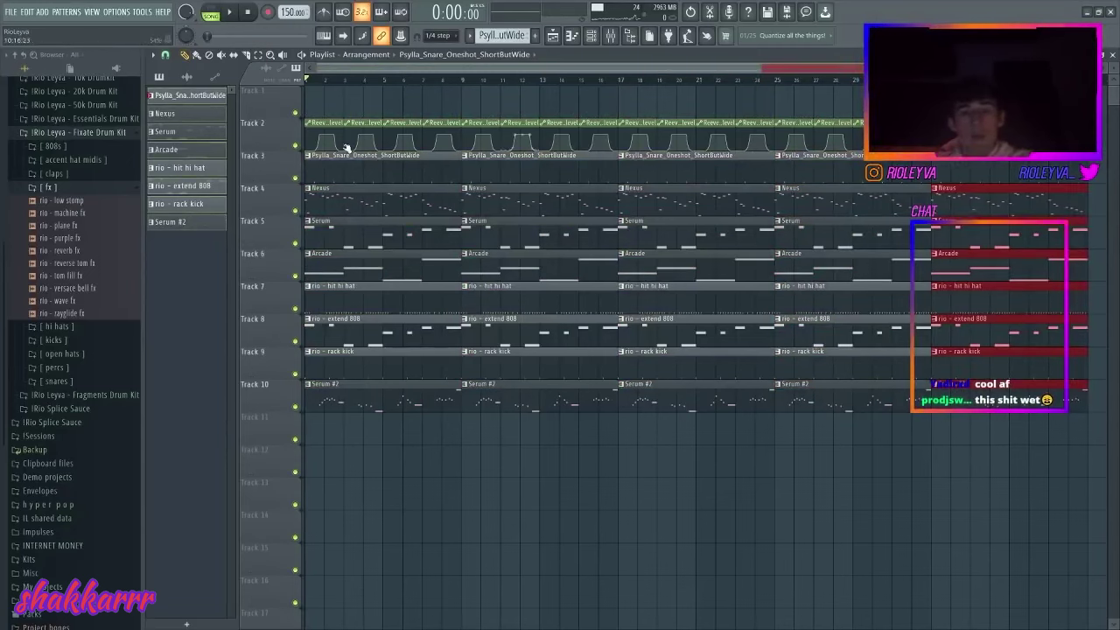
# - Delete the Arcade, hi hat, 808, rack kick and Serum #2 clips from the first eight bars
pyautogui.rightClick(368, 269)
pyautogui.rightClick(360, 301)
pyautogui.rightClick(337, 398)
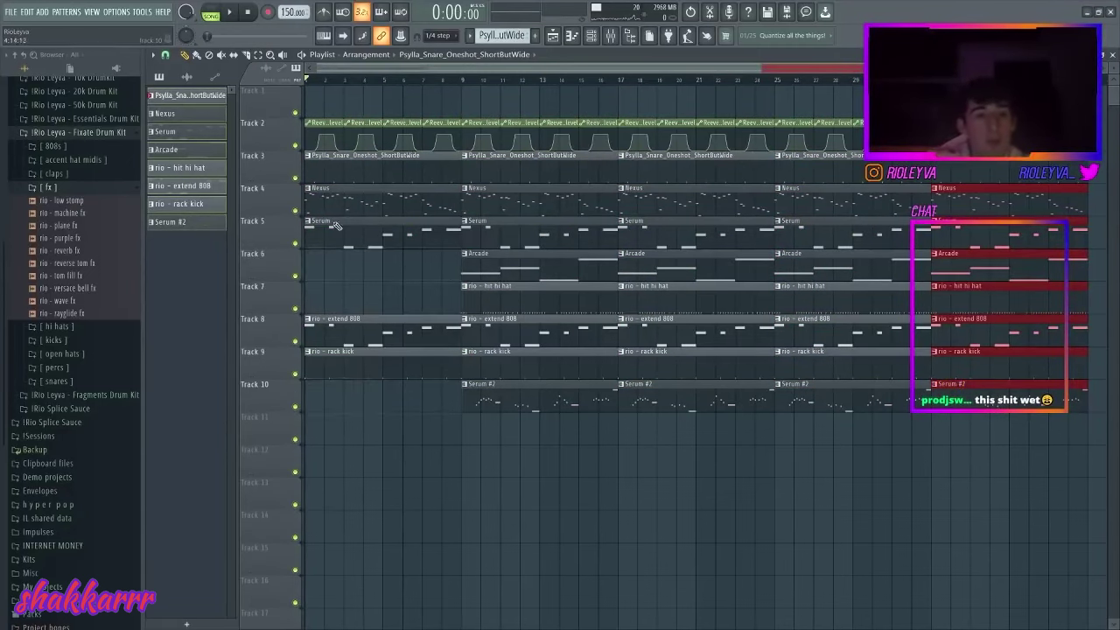
pyautogui.rightClick(330, 400)
pyautogui.rightClick(328, 365)
pyautogui.rightClick(325, 335)
# - Make the first Serum clip unique and delete the notes in its bars 2, 4, 6 and 8
pyautogui.click(310, 223)
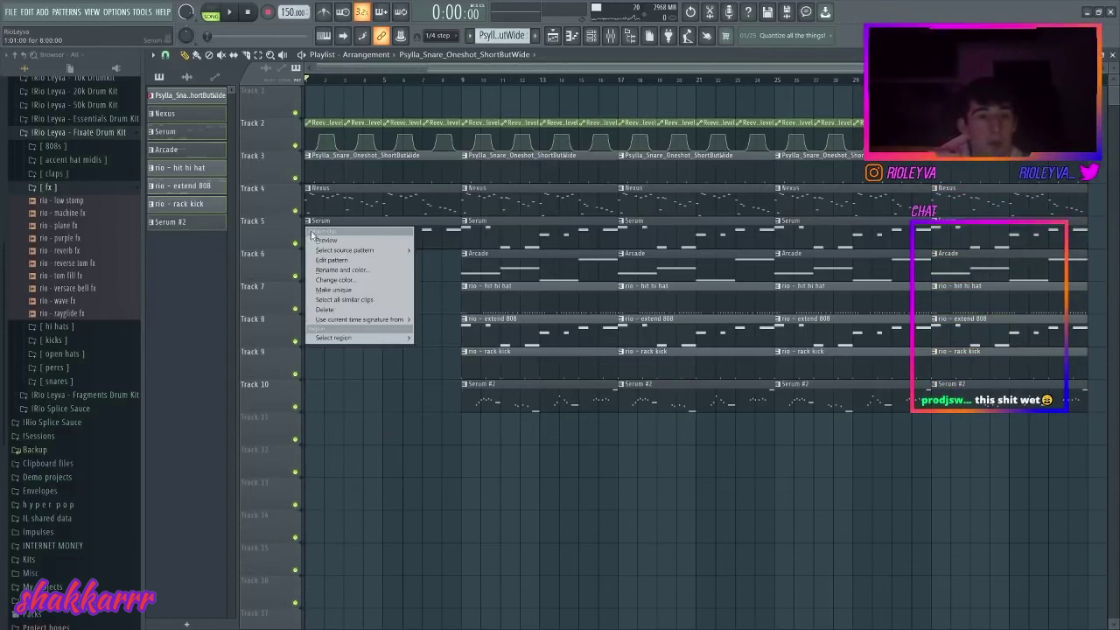
pyautogui.click(354, 290)
pyautogui.doubleClick(367, 223)
pyautogui.scroll(-3, 398, 86)
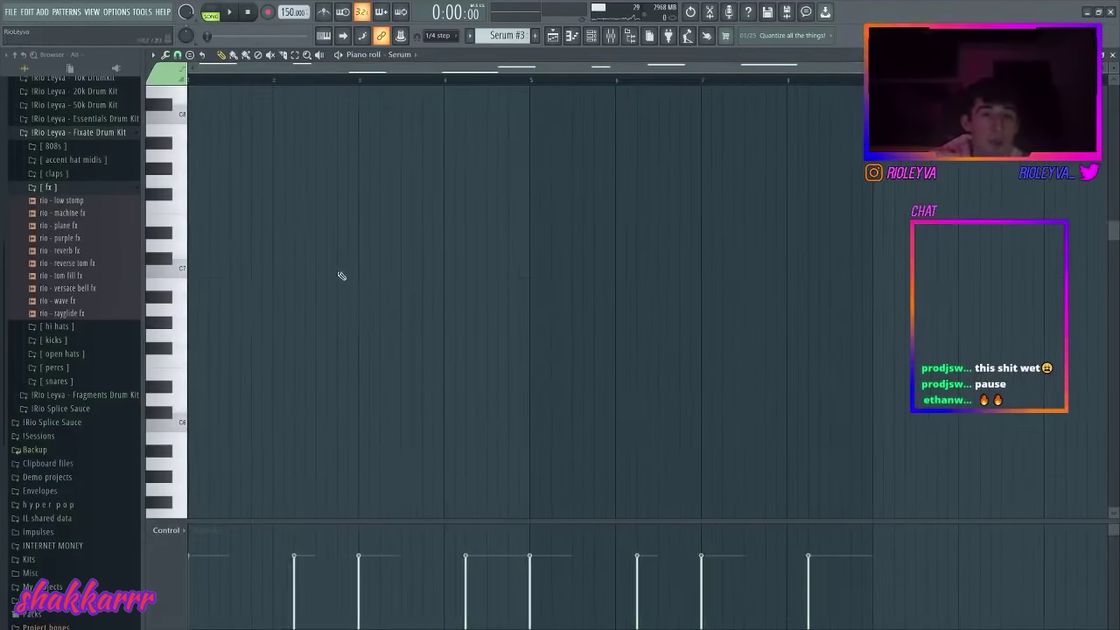
pyautogui.scroll(-10, 402, 306)
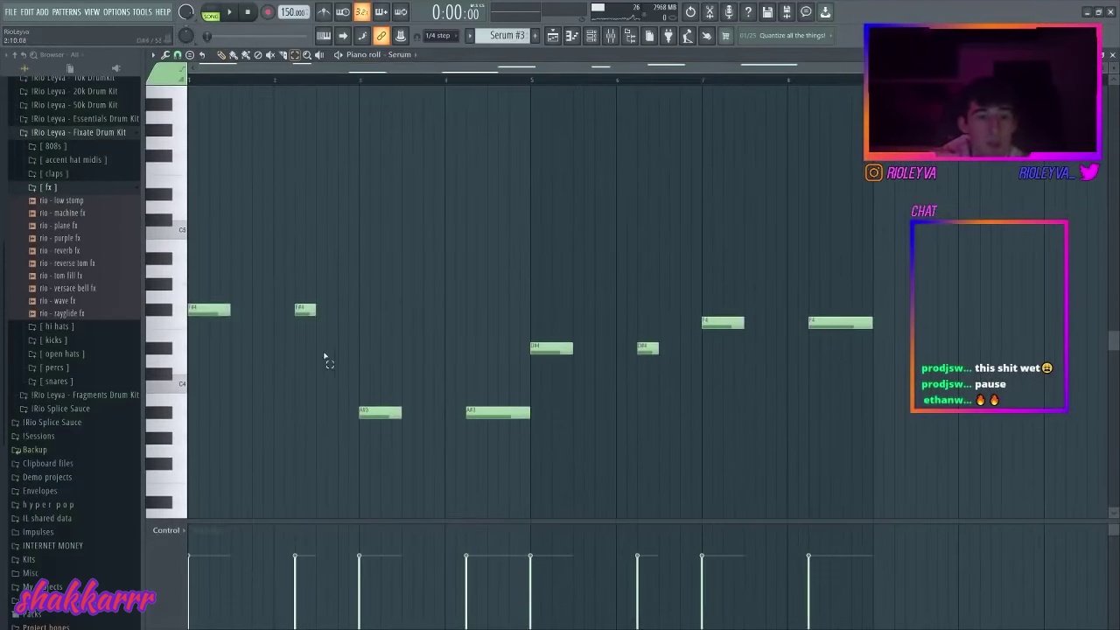
pyautogui.rightClick(304, 309)
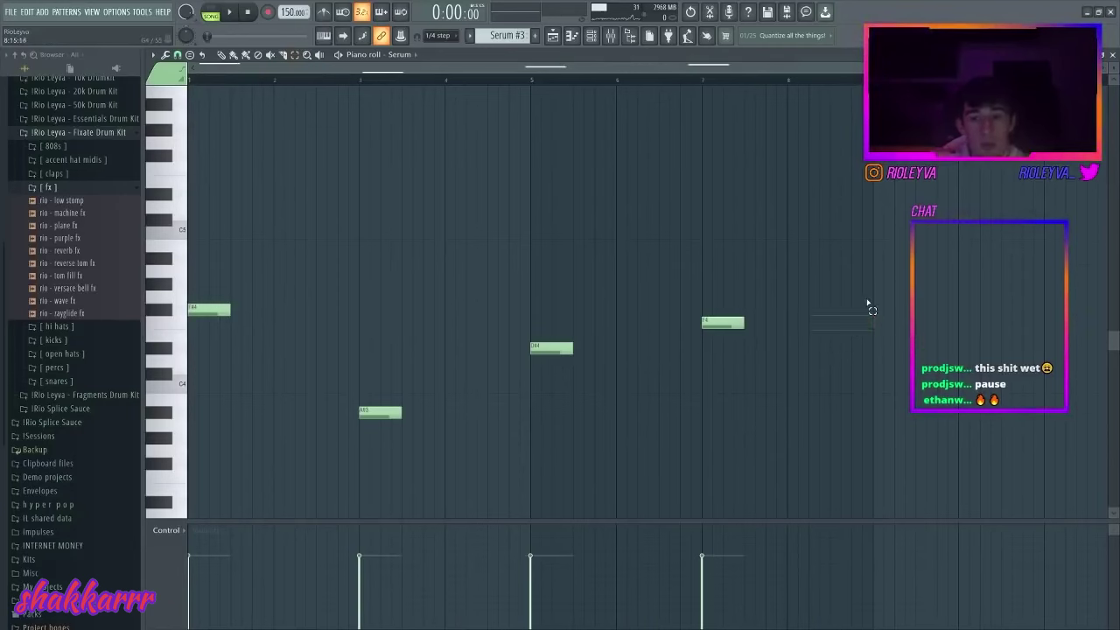
# - Extend the remaining Serum #3 notes to two bars each with legato and delete the stray note after bar 8
pyautogui.hotkey('ctrl', 'l')
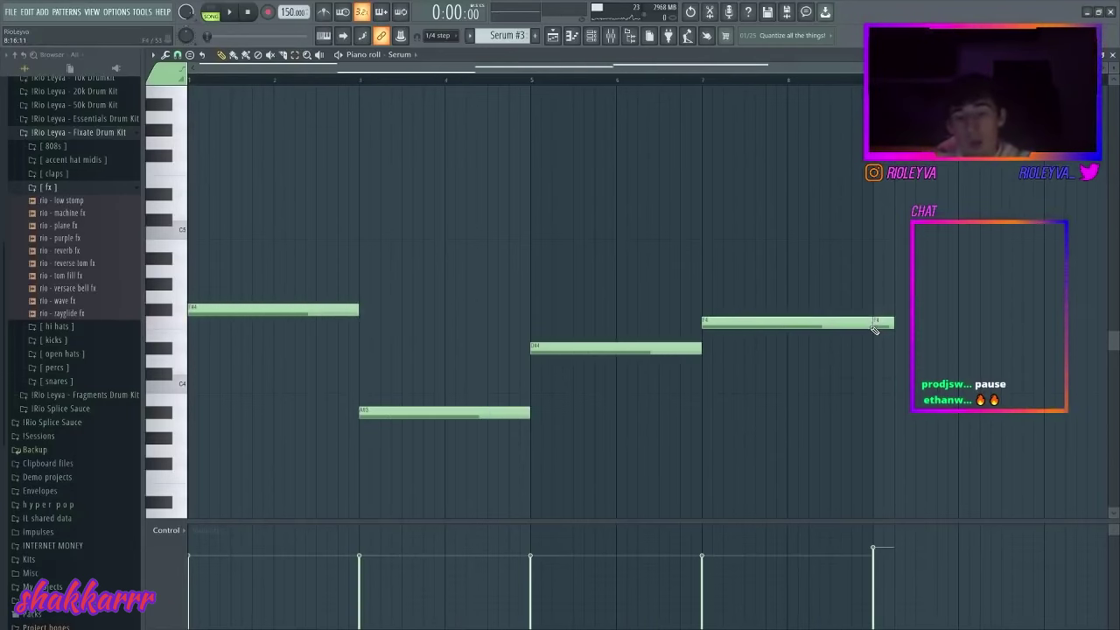
pyautogui.press('space')
pyautogui.rightClick(886, 323)
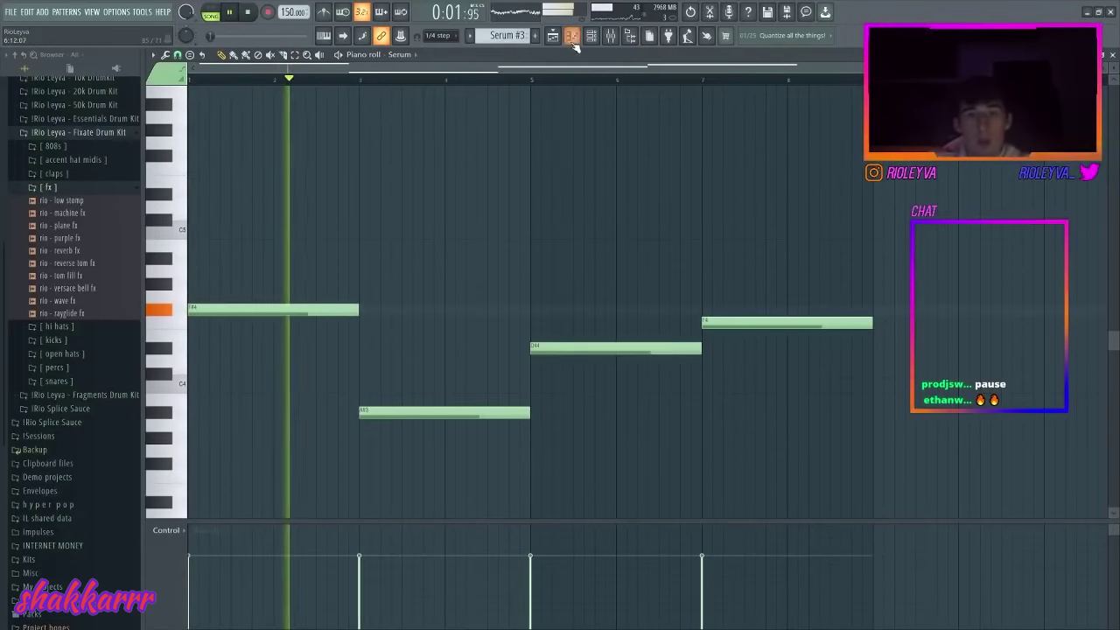
pyautogui.press('space')
# - Delete the Reeverb 2 automation, snare and Nexus clips from the first eight bars of the playlist
pyautogui.press('F5')
pyautogui.moveTo(381, 124); pyautogui.dragTo(317, 104)
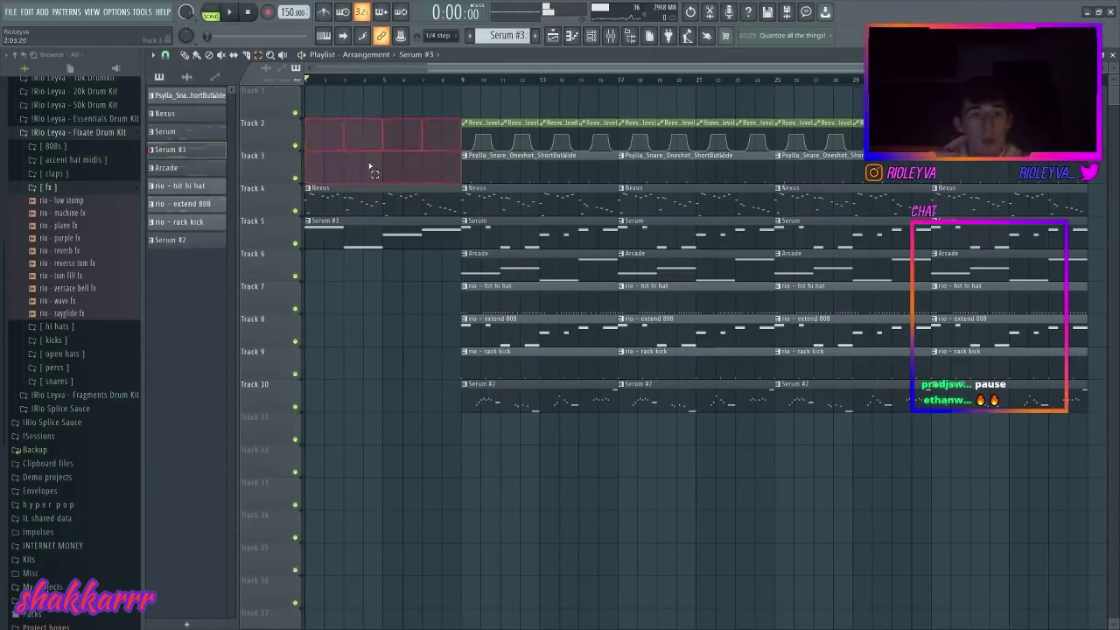
pyautogui.press('Delete')
pyautogui.press('space')
pyautogui.keyDown('ctrl'); pyautogui.click(400, 202); pyautogui.keyUp('ctrl')
pyautogui.press('Delete')
# - Copy the Arcade clip to bar 1 of track 6 and delete the Arcade and Serum #2 clips at bar 9
pyautogui.press('space')
pyautogui.press('space')
pyautogui.press('space')
pyautogui.moveTo(489, 265); pyautogui.dragTo(176, 267)
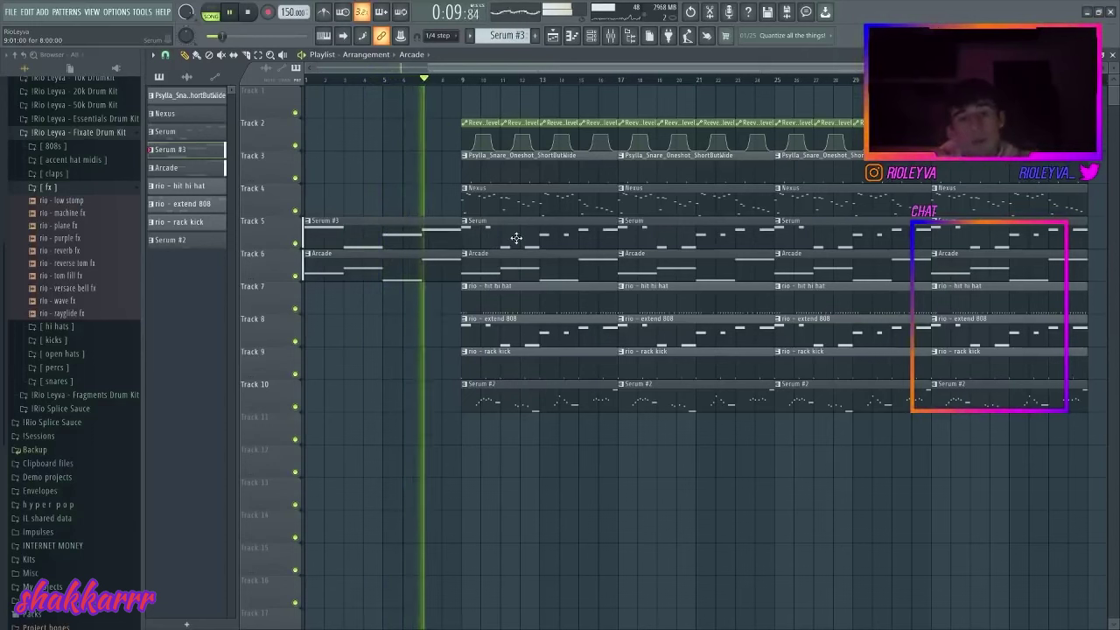
pyautogui.rightClick(516, 269)
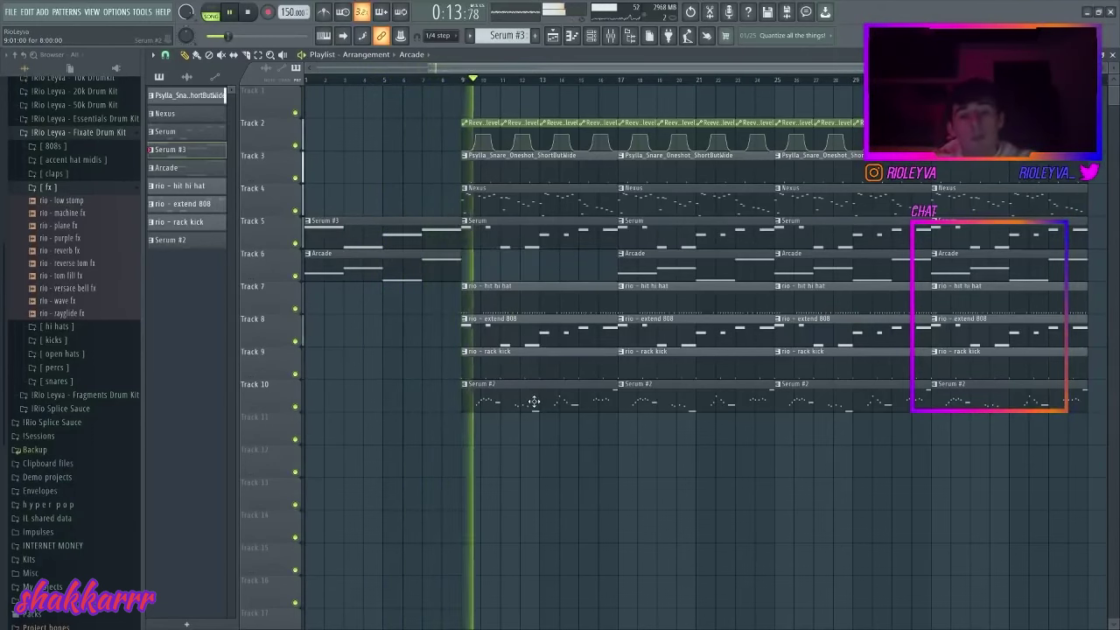
pyautogui.rightClick(535, 403)
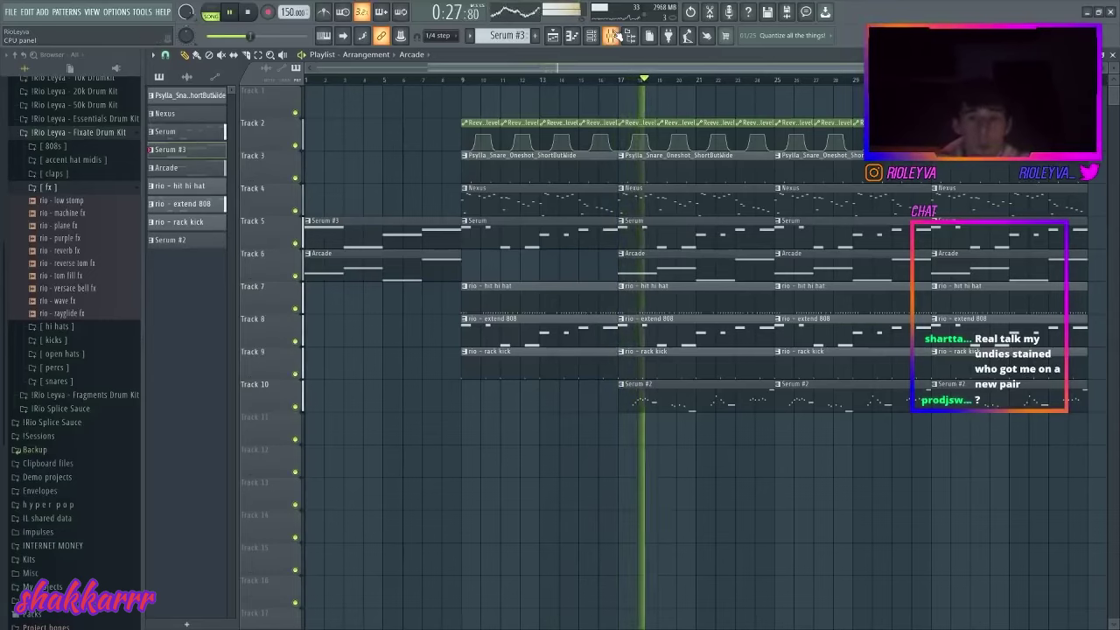
# - Raise the Serum #2 mixer fader to 106% (1.4 dB) while playing the section around bar 17
pyautogui.press('F9')
pyautogui.click(455, 352)
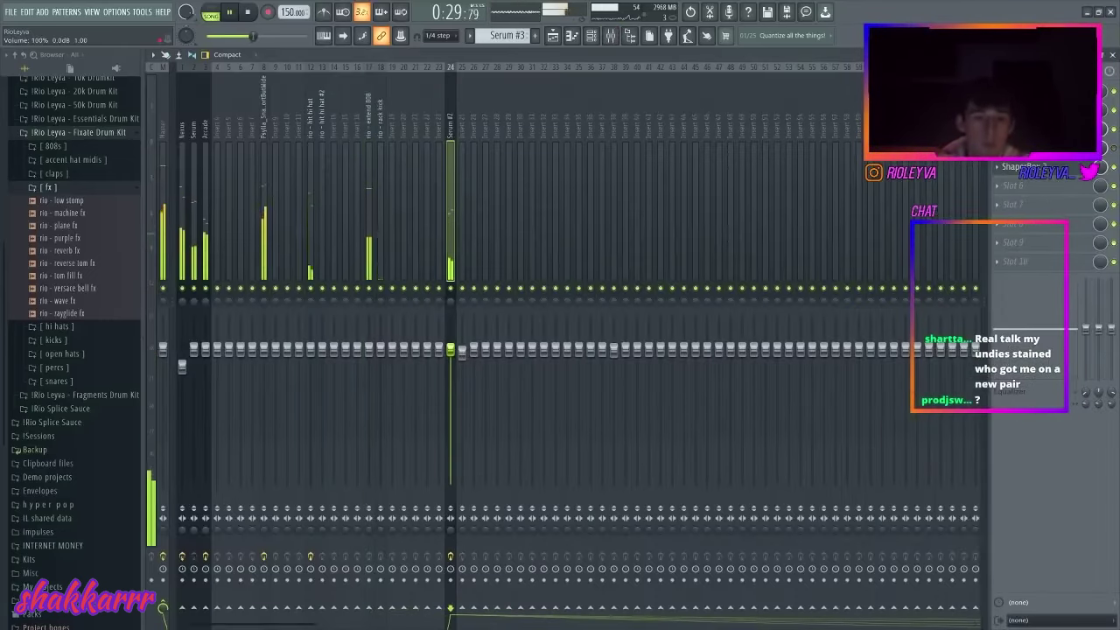
pyautogui.press('F9')
pyautogui.press('space')
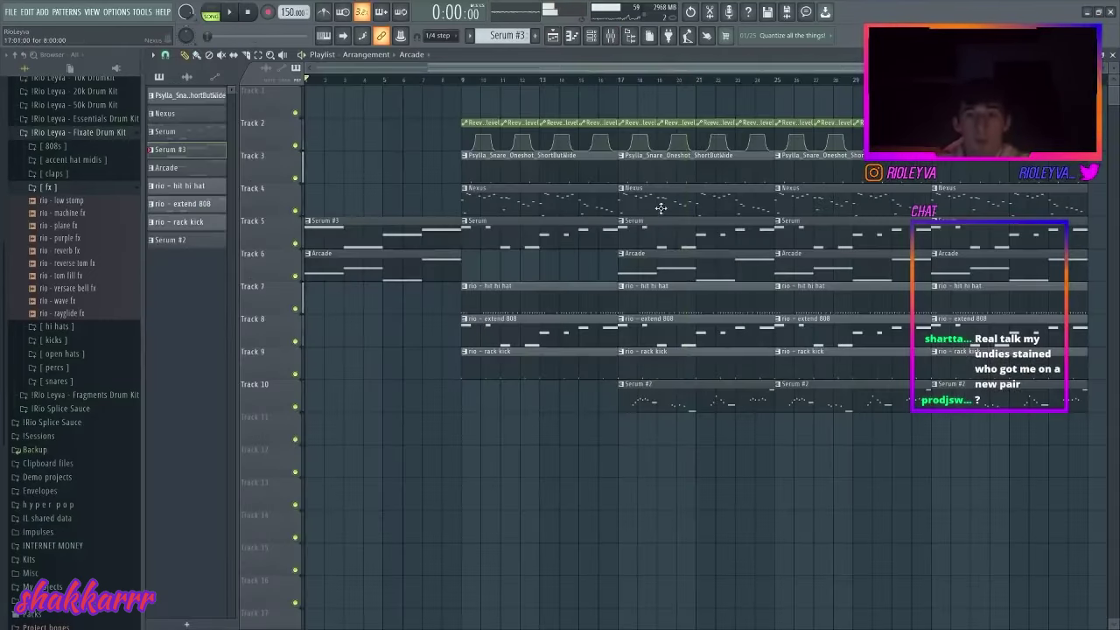
pyautogui.click(622, 81)
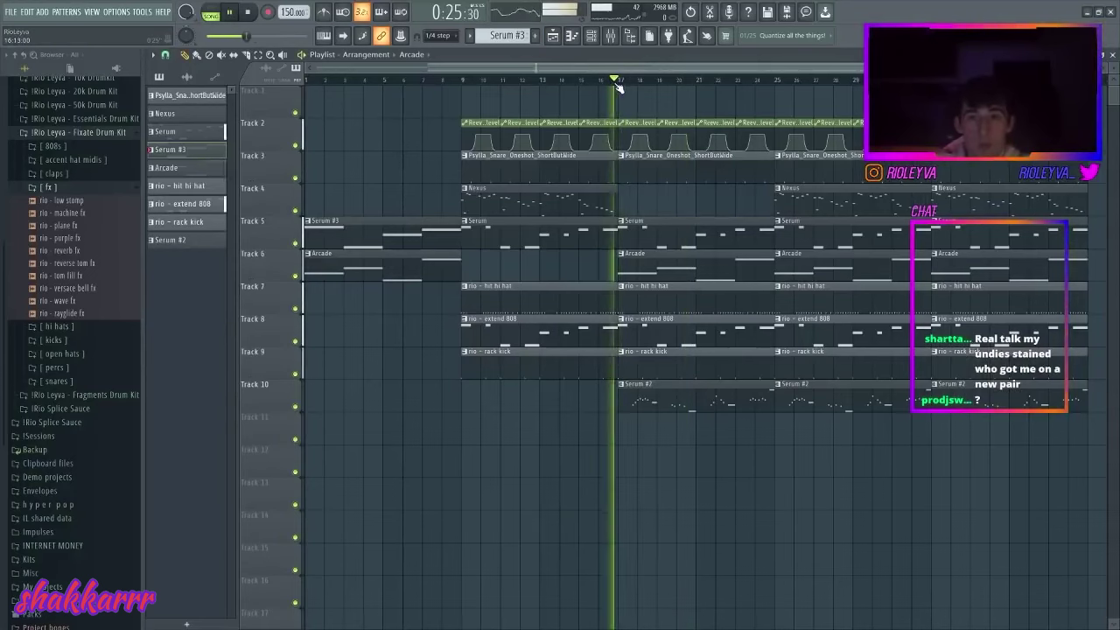
pyautogui.press('space')
pyautogui.press('F9')
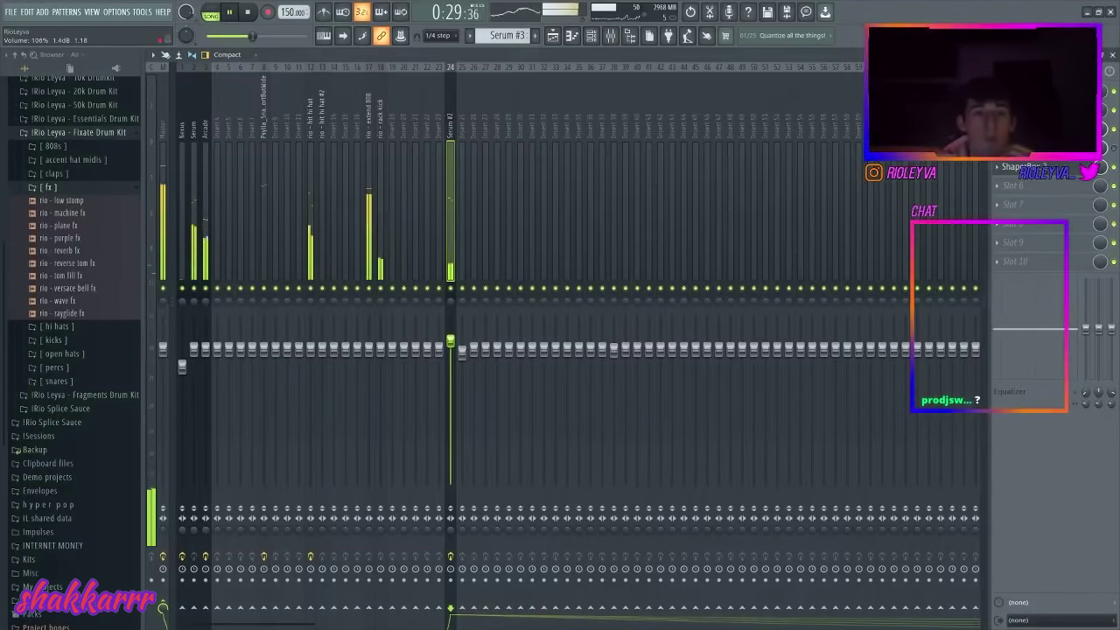
pyautogui.press('space')
# - Restore the Nexus clip at bar 17 on track 4 and play the section with it
pyautogui.click(554, 36)
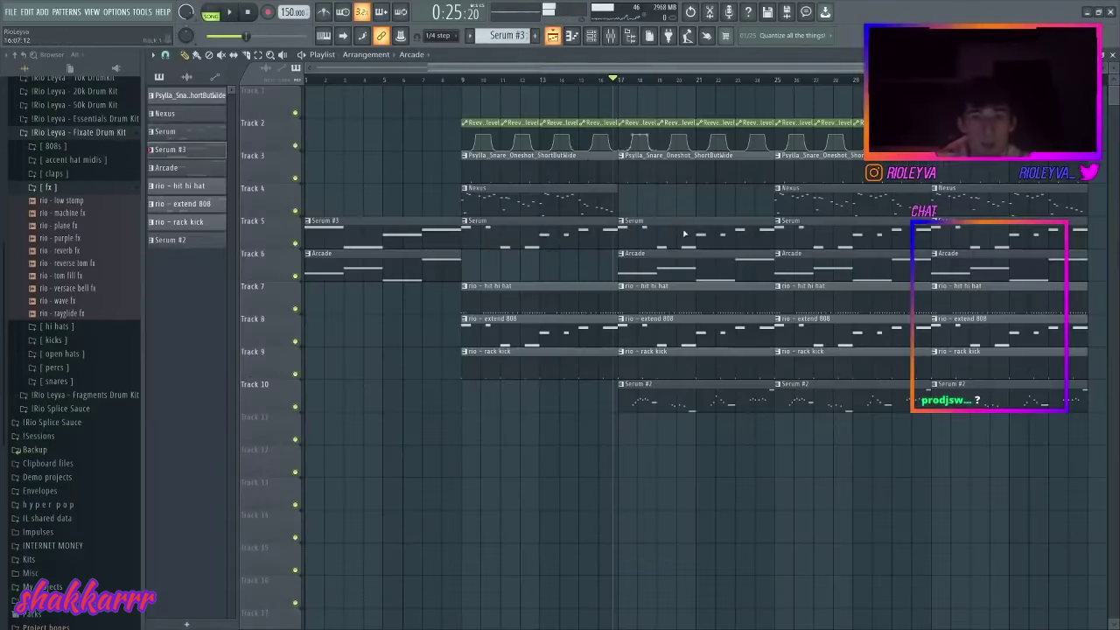
pyautogui.click(657, 191)
pyautogui.press('space')
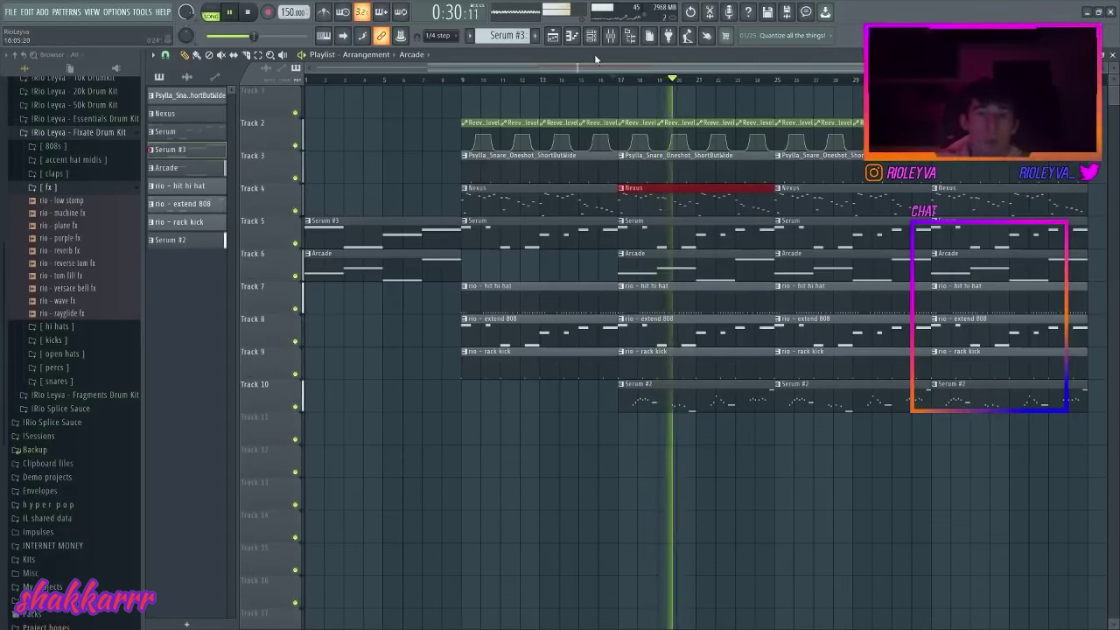
pyautogui.click(610, 37)
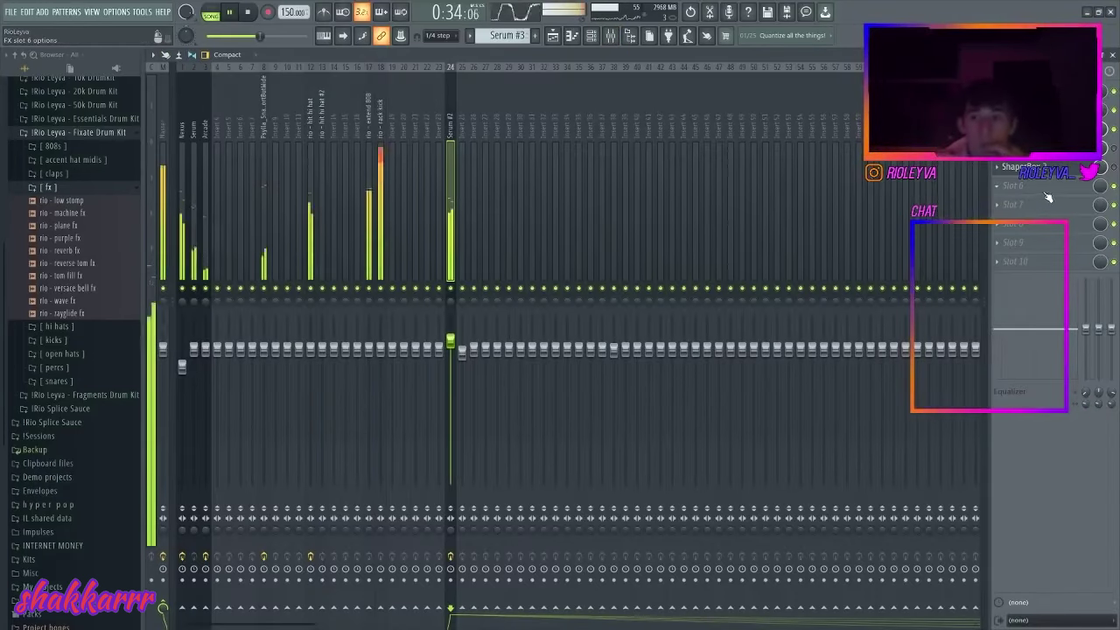
pyautogui.click(611, 37)
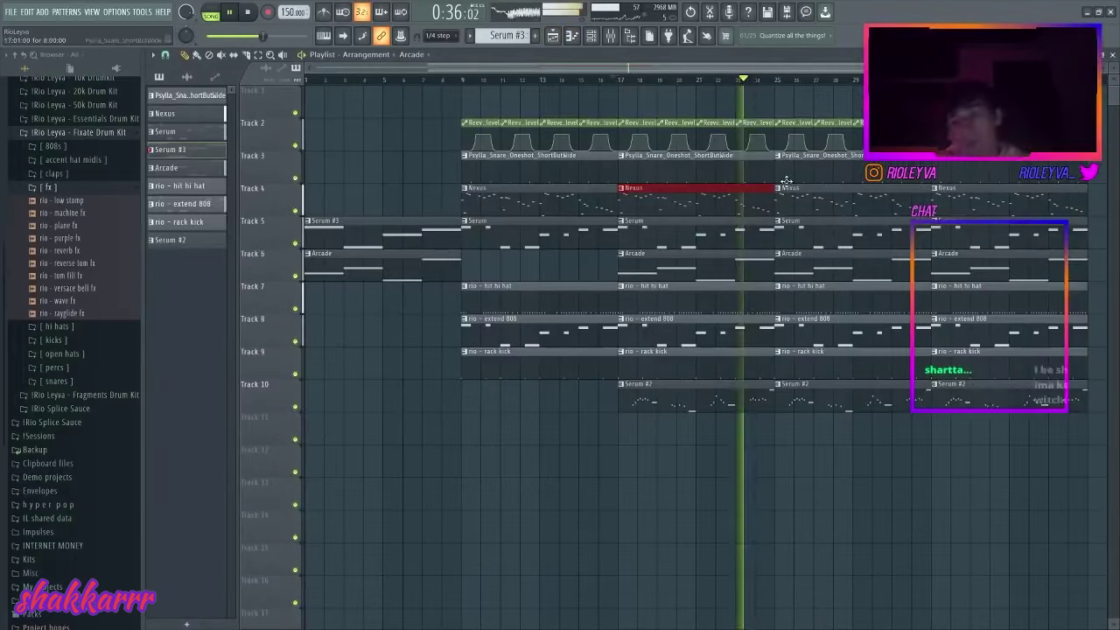
# - Stop playback and delete all clips from bar 25 onward on every playlist track
pyautogui.moveTo(839, 254); pyautogui.dragTo(854, 376)
pyautogui.press('Delete')
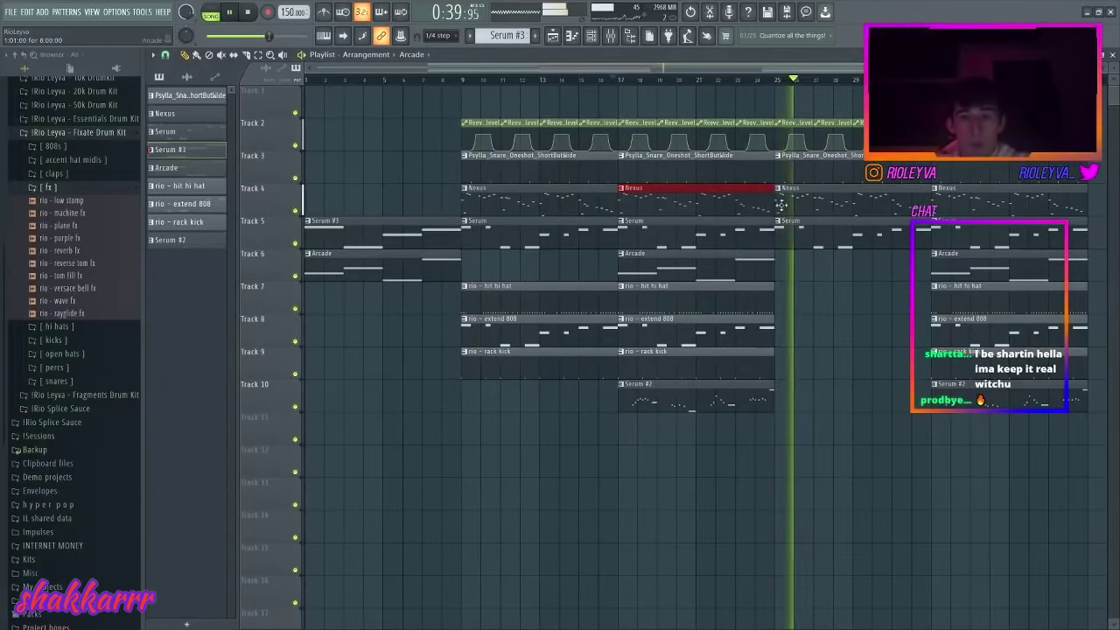
pyautogui.press('space')
pyautogui.moveTo(1071, 411); pyautogui.dragTo(793, 95)
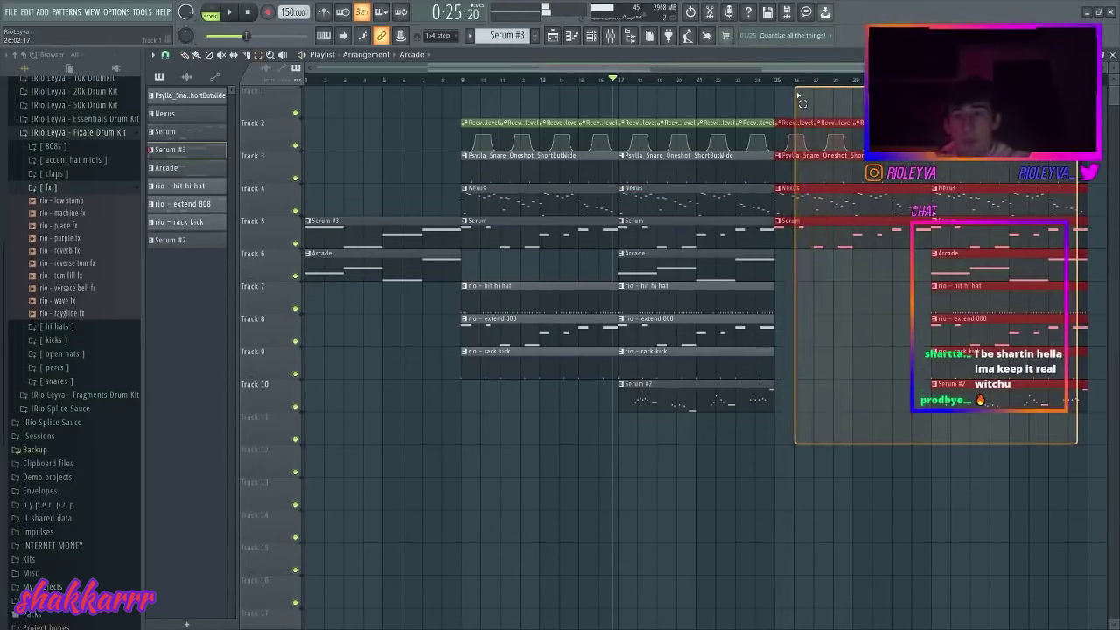
pyautogui.press('Delete')
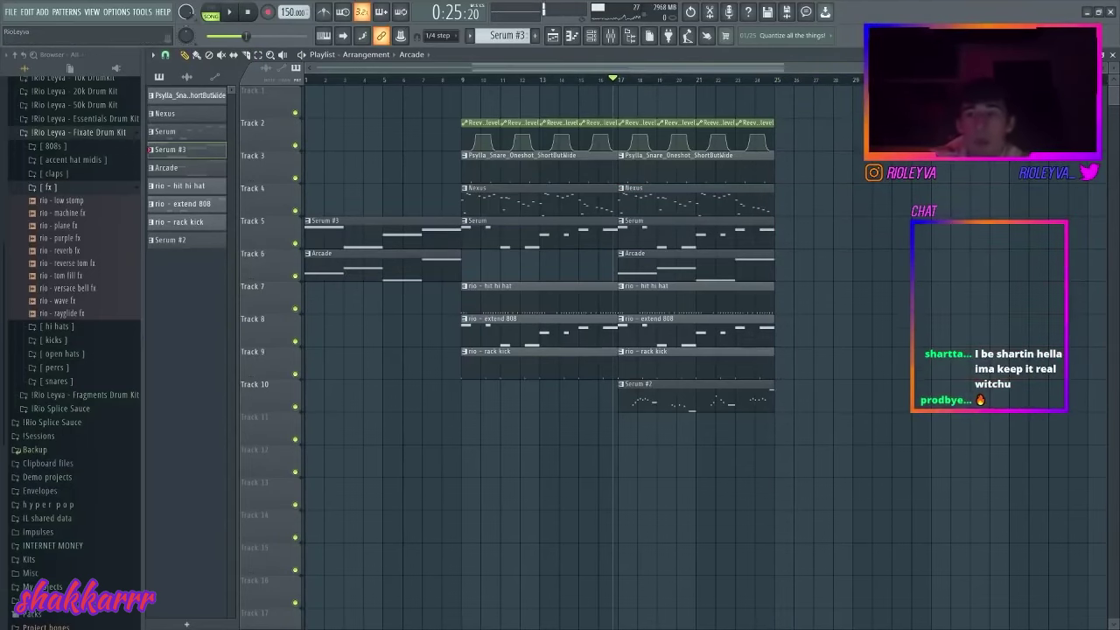
# - Collapse the !Rio Drum Kits folder in the browser and open the FX samples inside !Rio Splice Sauce
pyautogui.scroll(1, 617, 262)
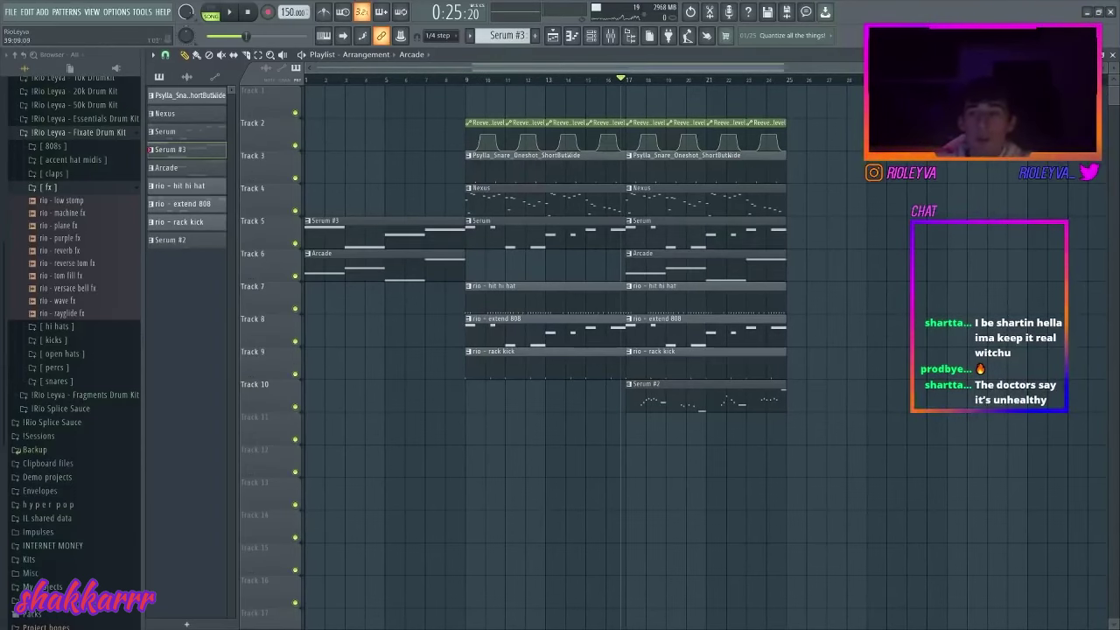
pyautogui.scroll(3, 438, 350)
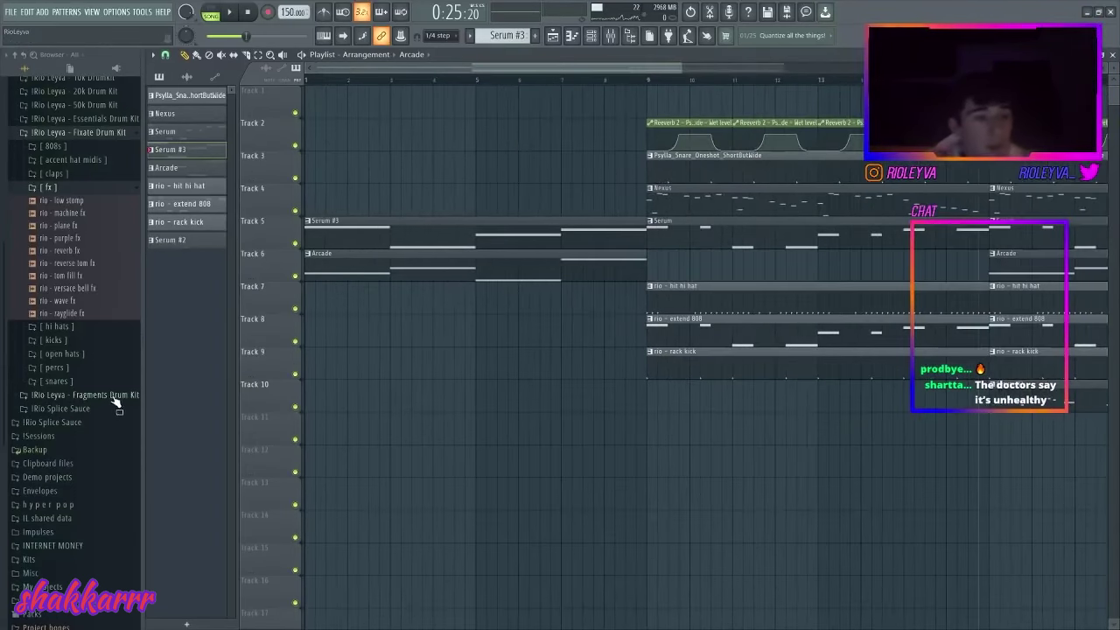
pyautogui.scroll(4, 102, 401)
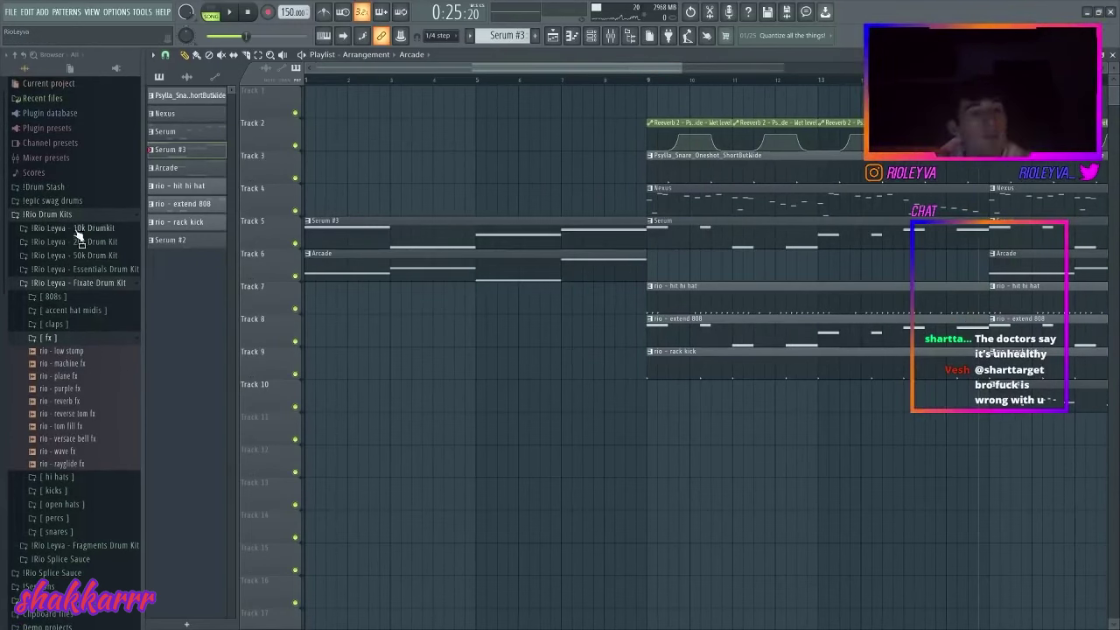
pyautogui.click(99, 285)
pyautogui.click(74, 215)
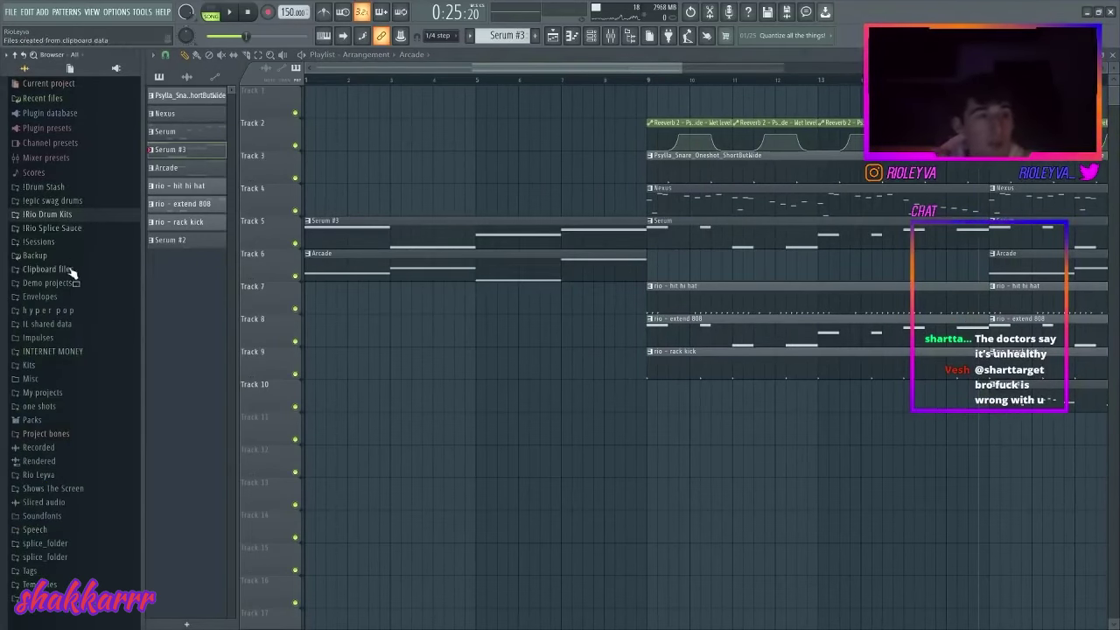
pyautogui.click(63, 231)
pyautogui.click(44, 195)
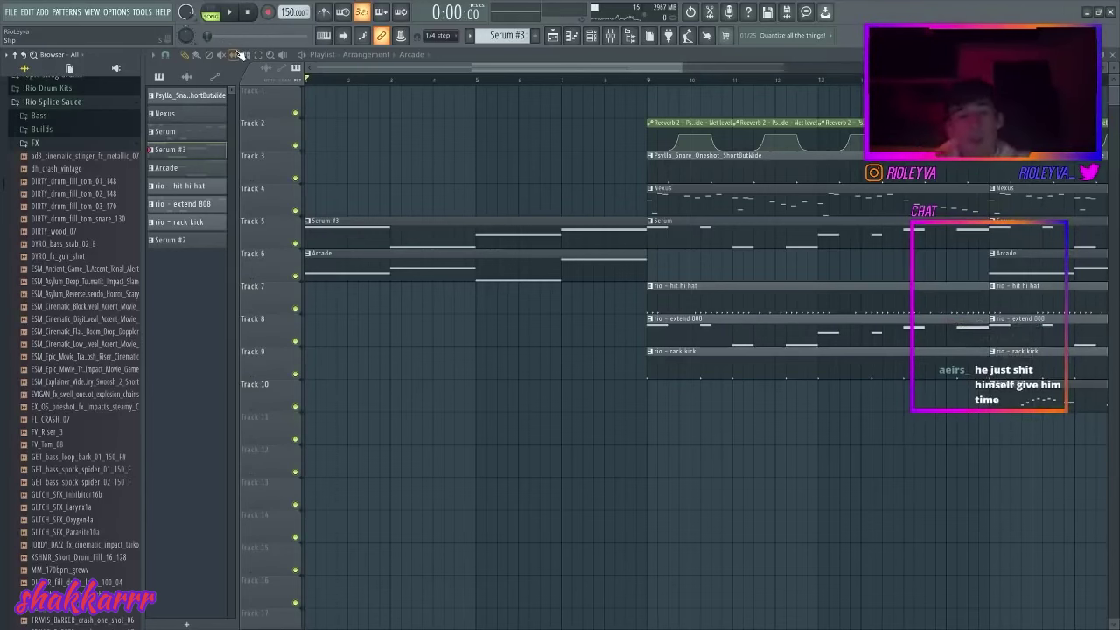
# - Place the ESM_Cinematic_Blockbuster airy riser on track 10 at bar 8 and swap it for ESM_Cinematic_Low_Thick_Rise_1
pyautogui.moveTo(681, 71); pyautogui.dragTo(589, 82)
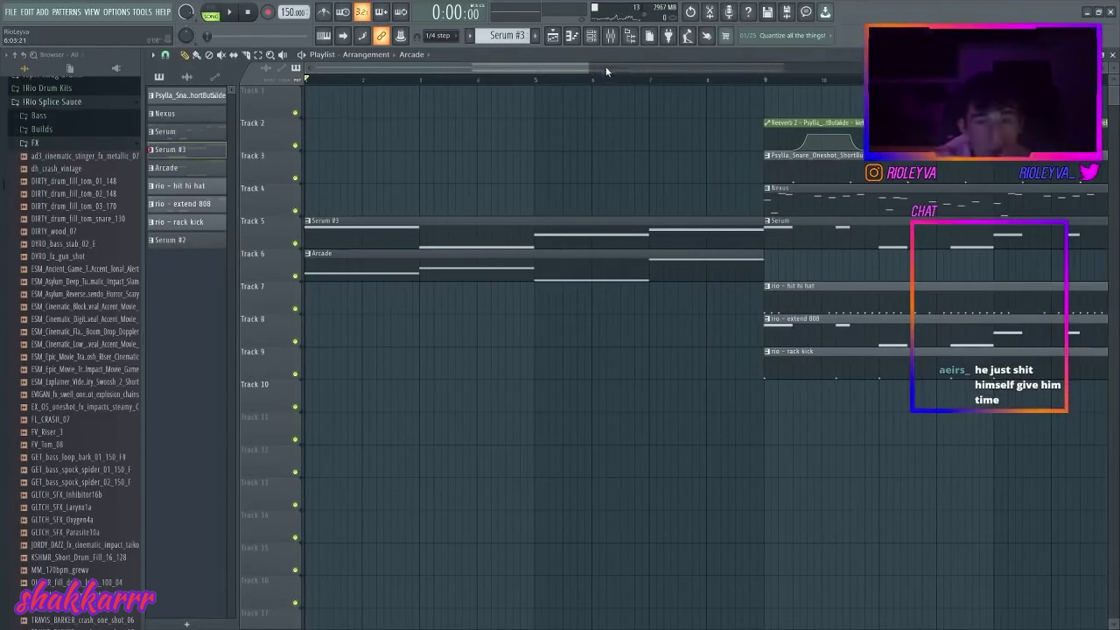
pyautogui.click(110, 308)
pyautogui.moveTo(376, 376); pyautogui.dragTo(708, 394)
pyautogui.click(79, 320)
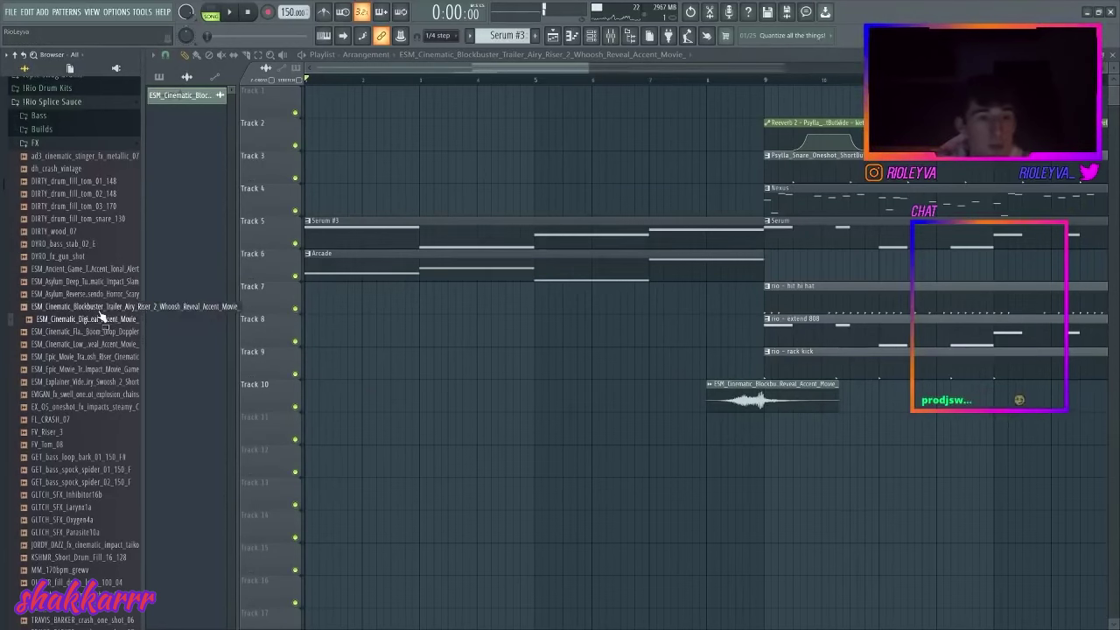
pyautogui.moveTo(99, 354); pyautogui.dragTo(787, 399)
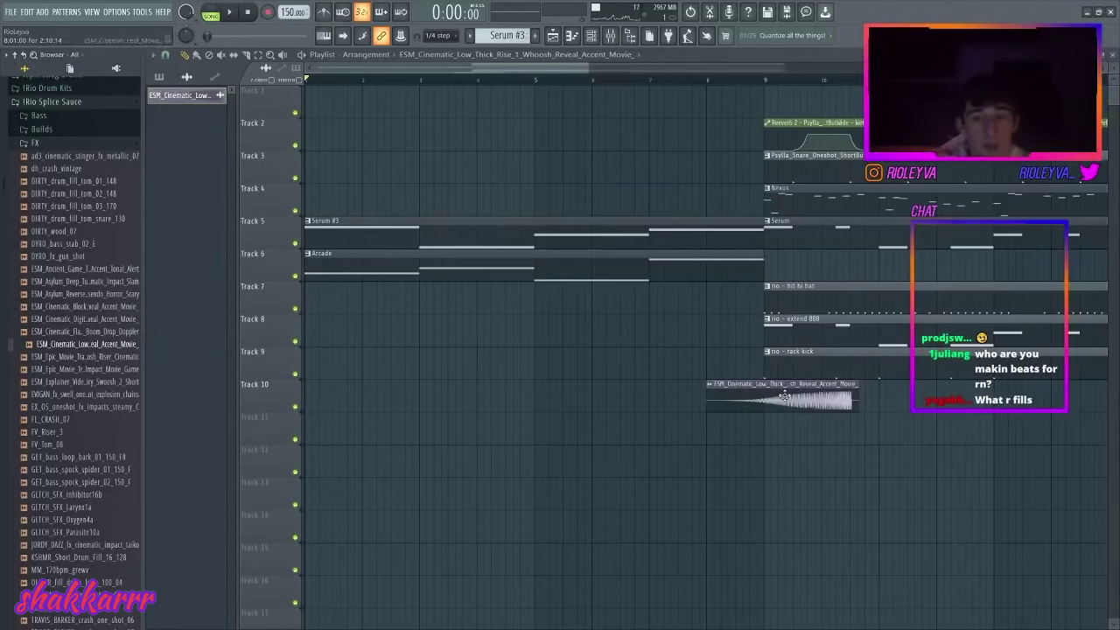
# - Audition the FX samples from the ESM_Epic_Movie entries down to GLTCH_SFX_Inhibitor16b for a transition sound
pyautogui.click(88, 369)
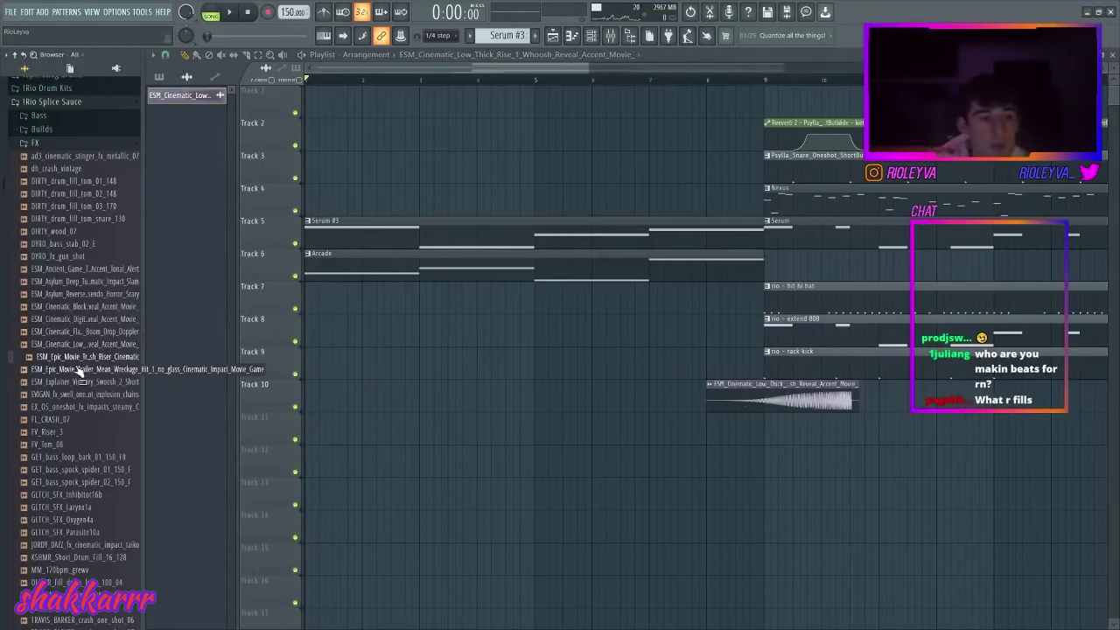
pyautogui.scroll(-2, 85, 388)
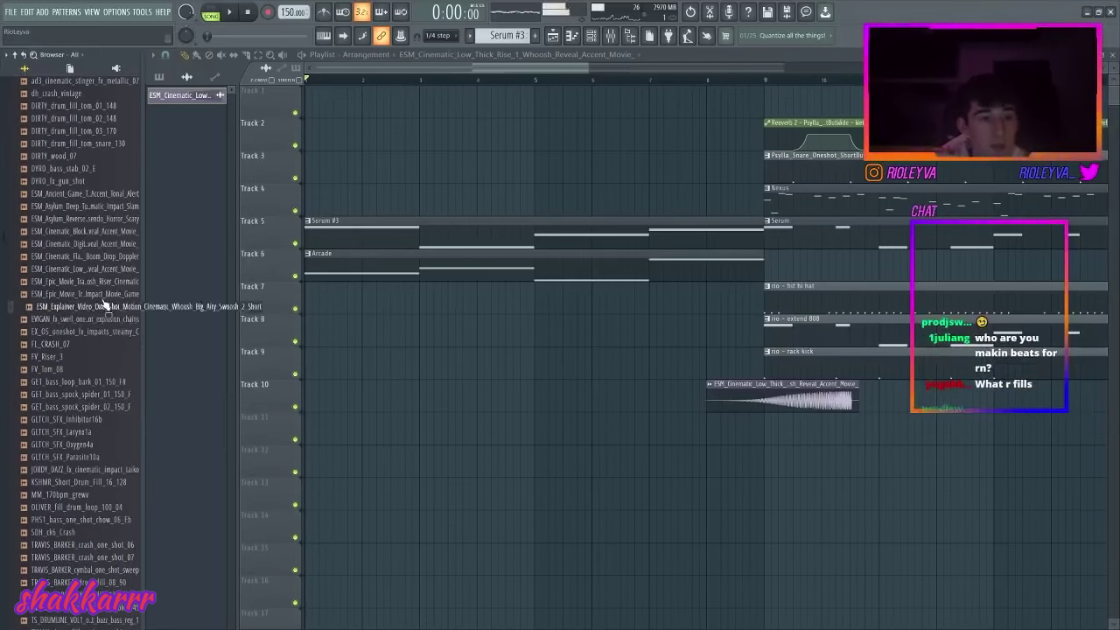
pyautogui.click(96, 318)
pyautogui.click(99, 332)
pyautogui.click(52, 357)
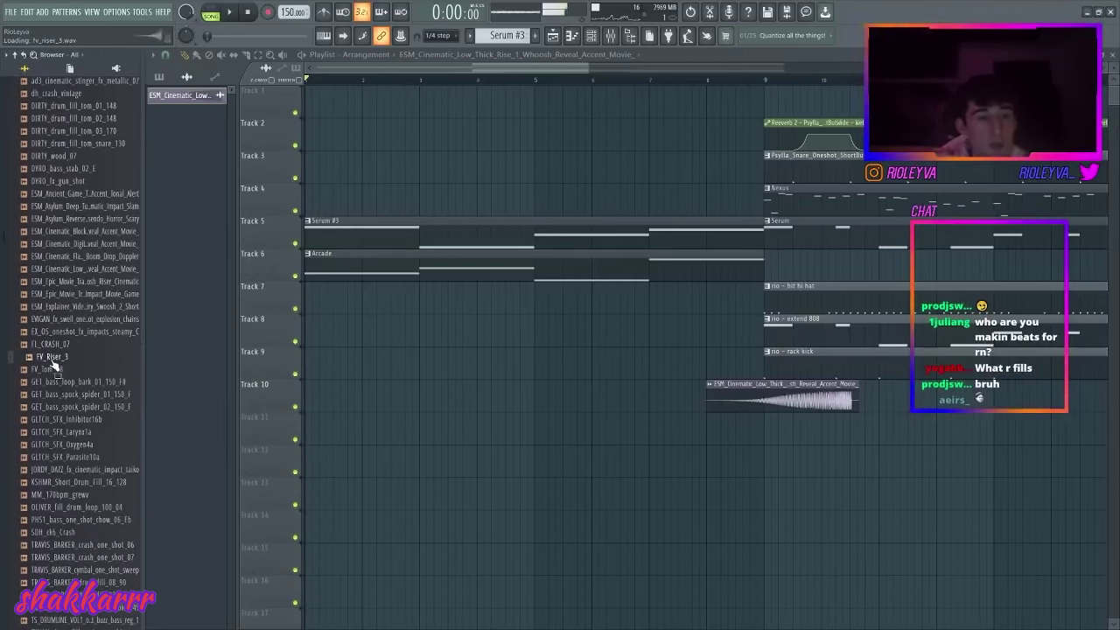
pyautogui.click(55, 369)
pyautogui.click(67, 382)
pyautogui.click(74, 395)
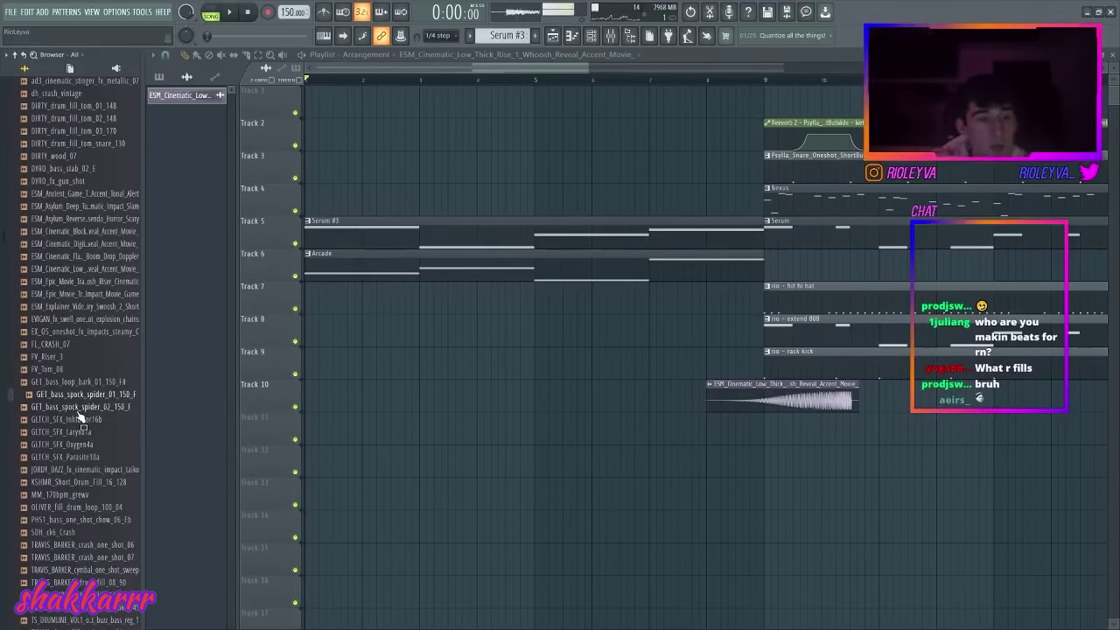
pyautogui.click(72, 407)
pyautogui.click(71, 419)
# - Replace the riser clip on track 10 with GLTCH_SFX_Inhibitor16b and shift it so its peak lands on bar 9
pyautogui.moveTo(68, 427); pyautogui.dragTo(731, 390)
pyautogui.moveTo(592, 68); pyautogui.dragTo(512, 71)
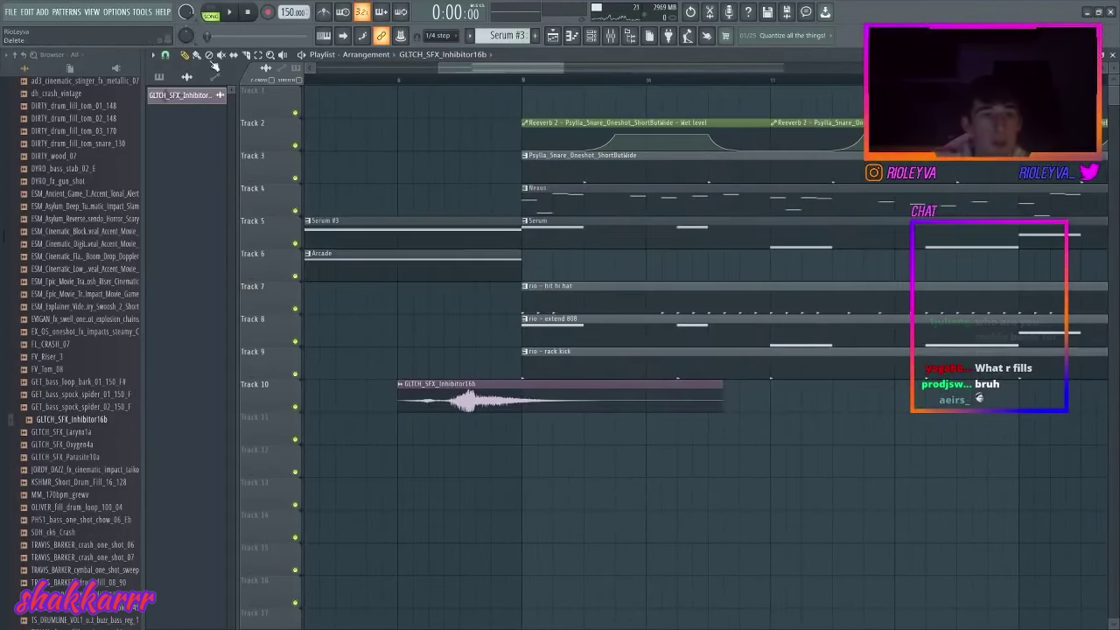
pyautogui.click(167, 57)
pyautogui.click(182, 106)
pyautogui.click(396, 80)
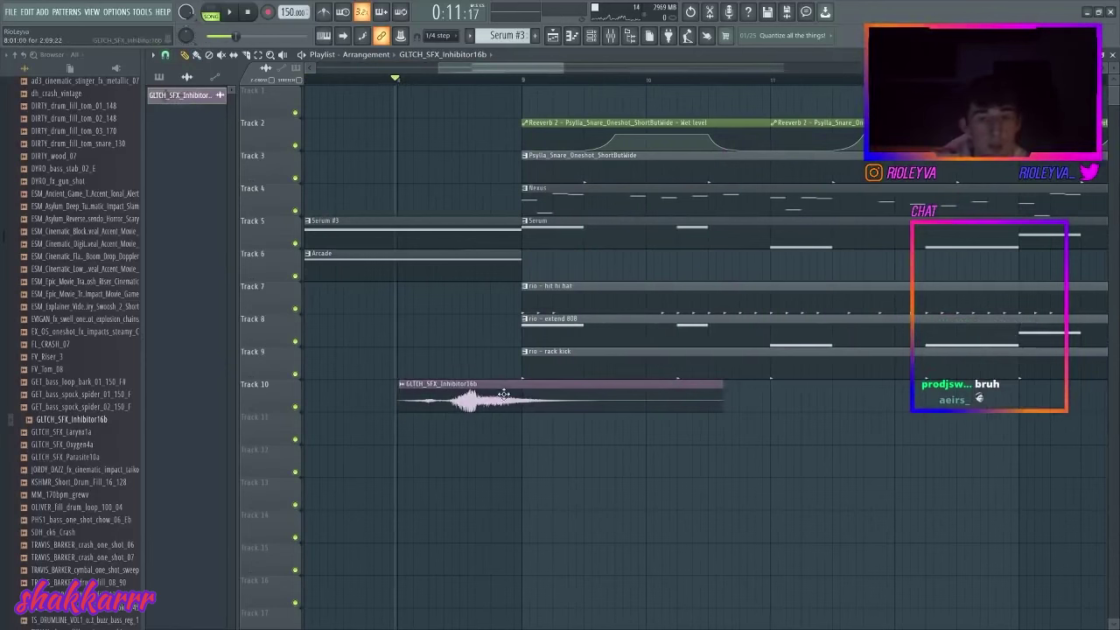
pyautogui.moveTo(511, 388); pyautogui.dragTo(554, 387)
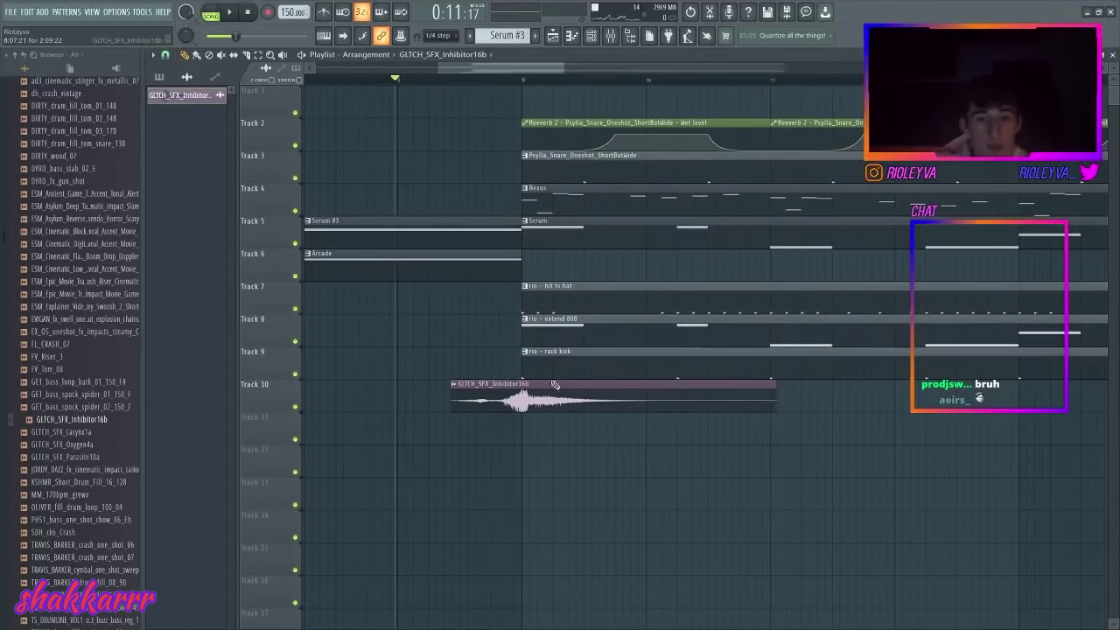
# - Lower the GLTCH_SFX_Inhibitor16b channel volume to 50% while playing the lead-in to bar 9
pyautogui.click(554, 386)
pyautogui.press('space')
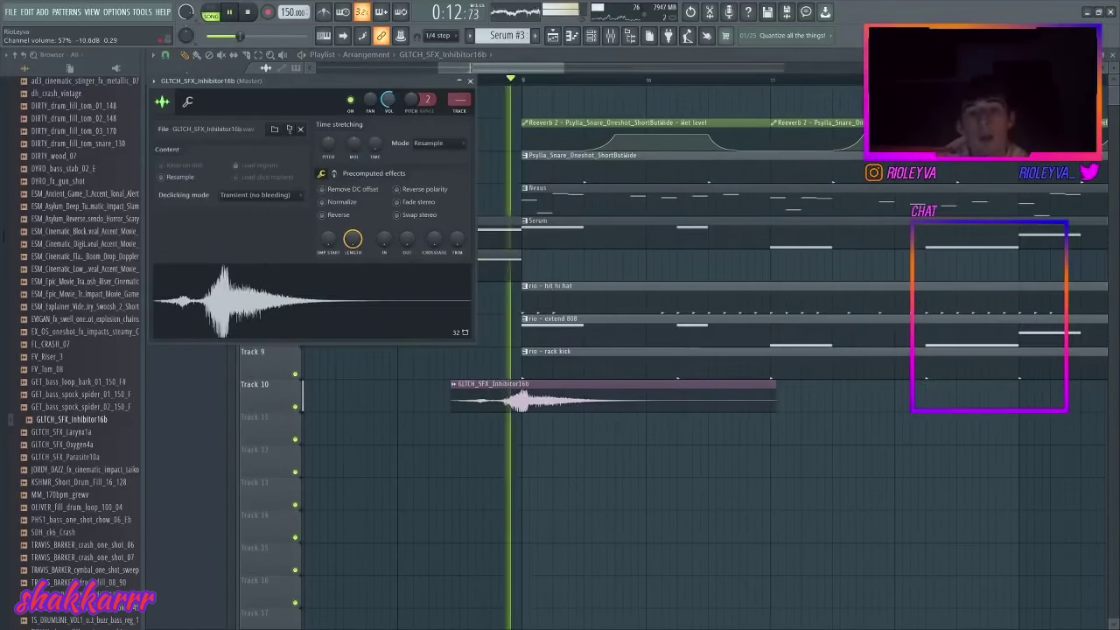
pyautogui.press('space')
pyautogui.click(470, 80)
pyautogui.moveTo(462, 69); pyautogui.dragTo(447, 71)
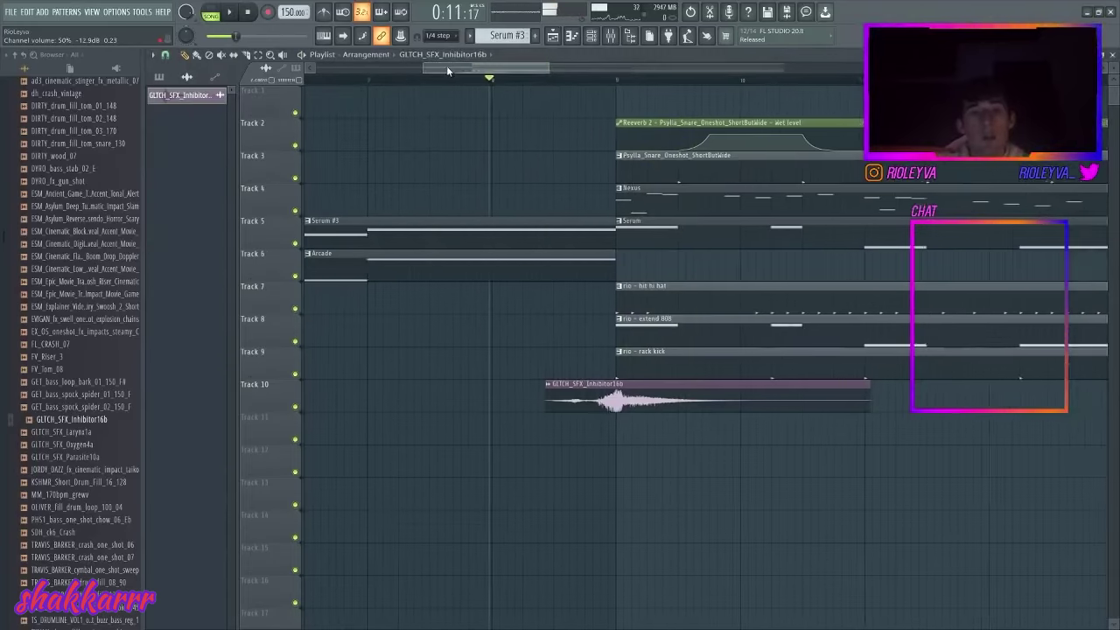
# - Delete the Nexus slice on track 4 from beat 3 of bar 9 to beat 3 of bar 10 and play from before bar 8
pyautogui.click(478, 79)
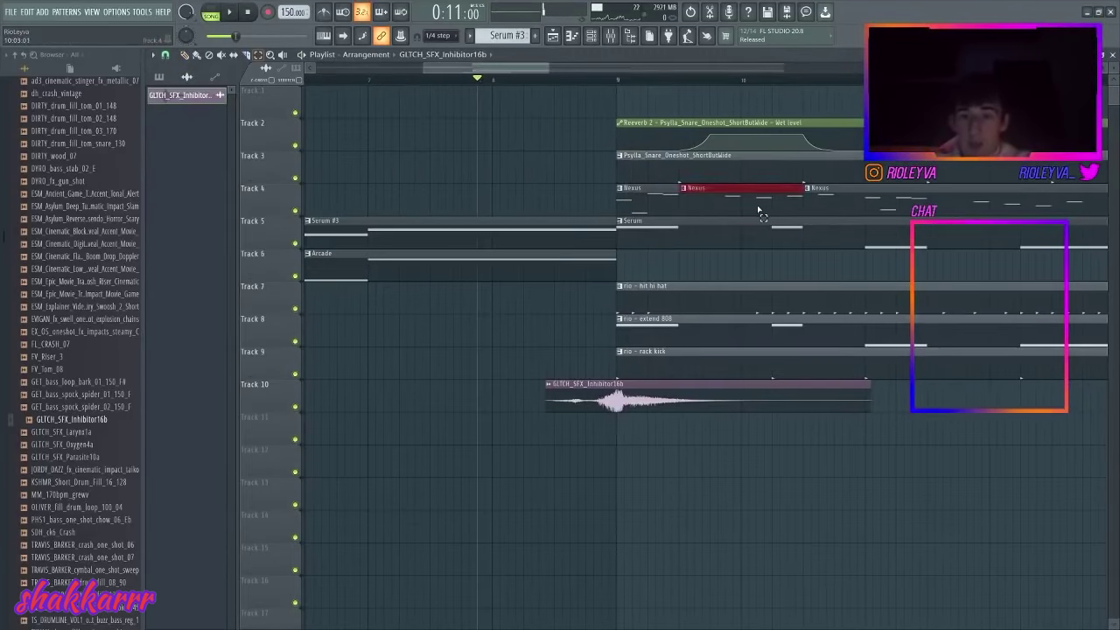
pyautogui.press('Delete')
pyautogui.press('space')
# - Slice the hi-hat clip on track 7 late in bar 9 and at beat 3 of bar 10, and delete the piece between
pyautogui.press('c')
pyautogui.moveTo(804, 306); pyautogui.dragTo(803, 285)
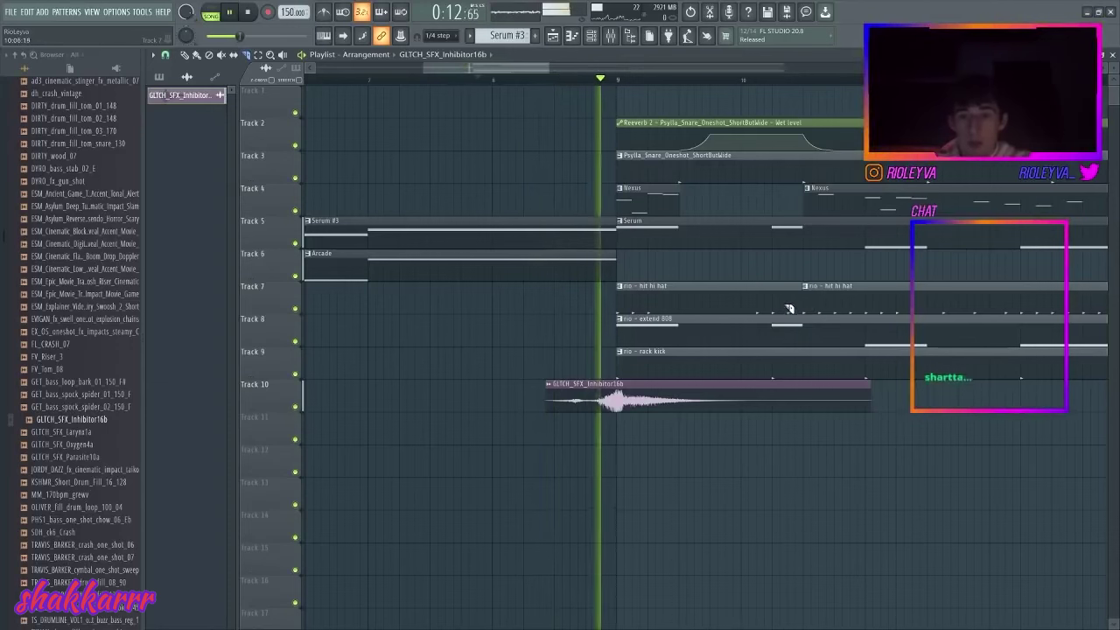
pyautogui.moveTo(715, 307); pyautogui.dragTo(715, 284)
pyautogui.press('Delete')
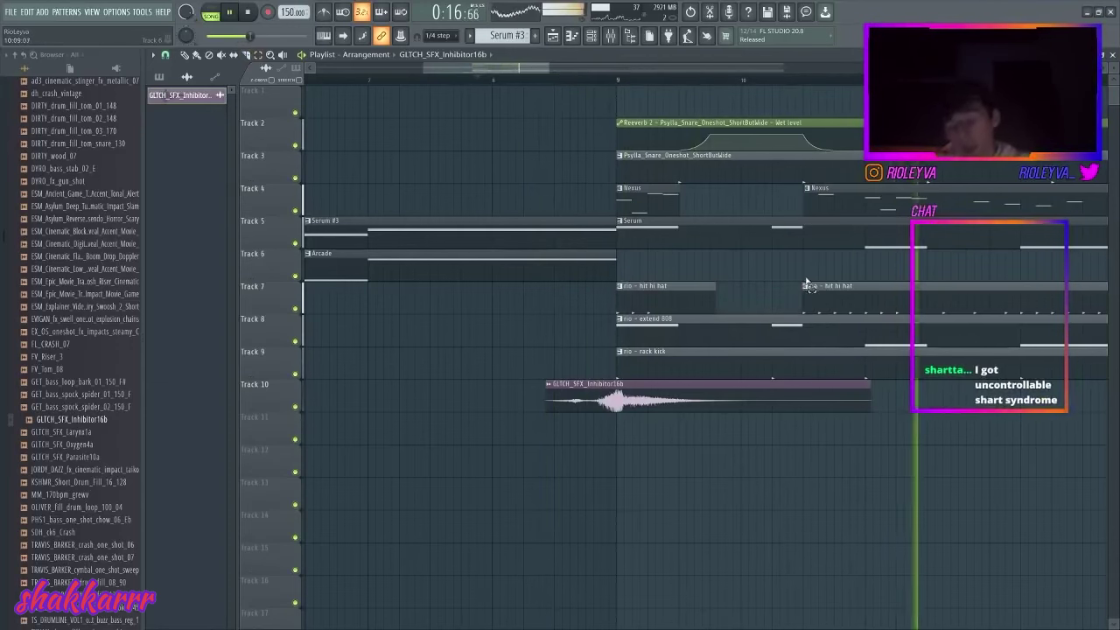
pyautogui.press('space')
# - Extend the first Nexus clip on track 4 to beat 3 of bar 10, closing the gap, and play the section
pyautogui.moveTo(678, 193); pyautogui.dragTo(798, 206)
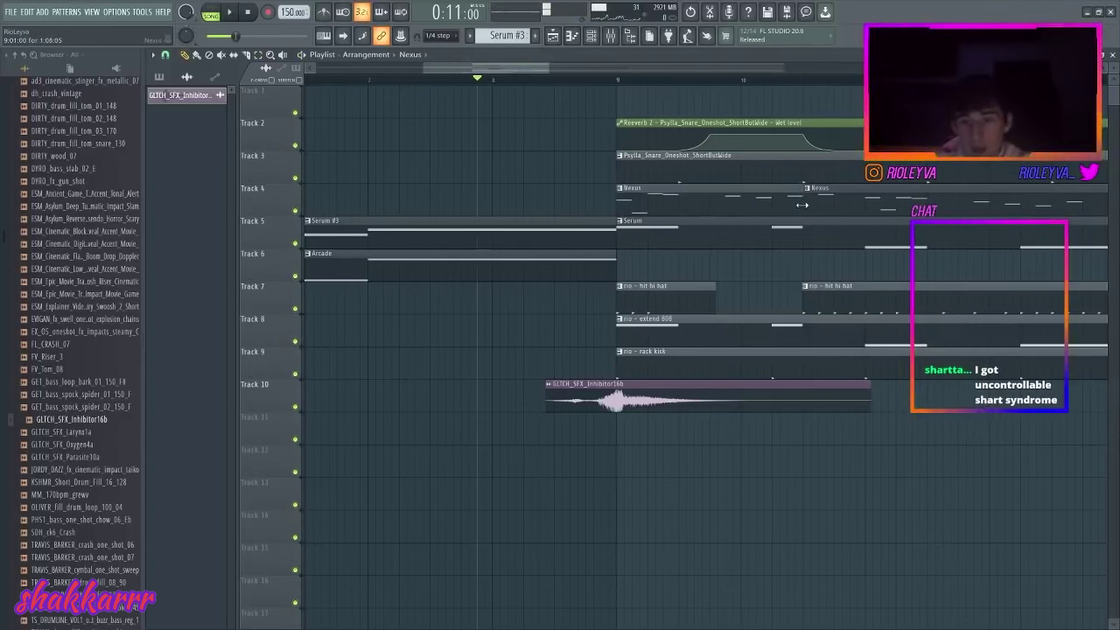
pyautogui.press('space')
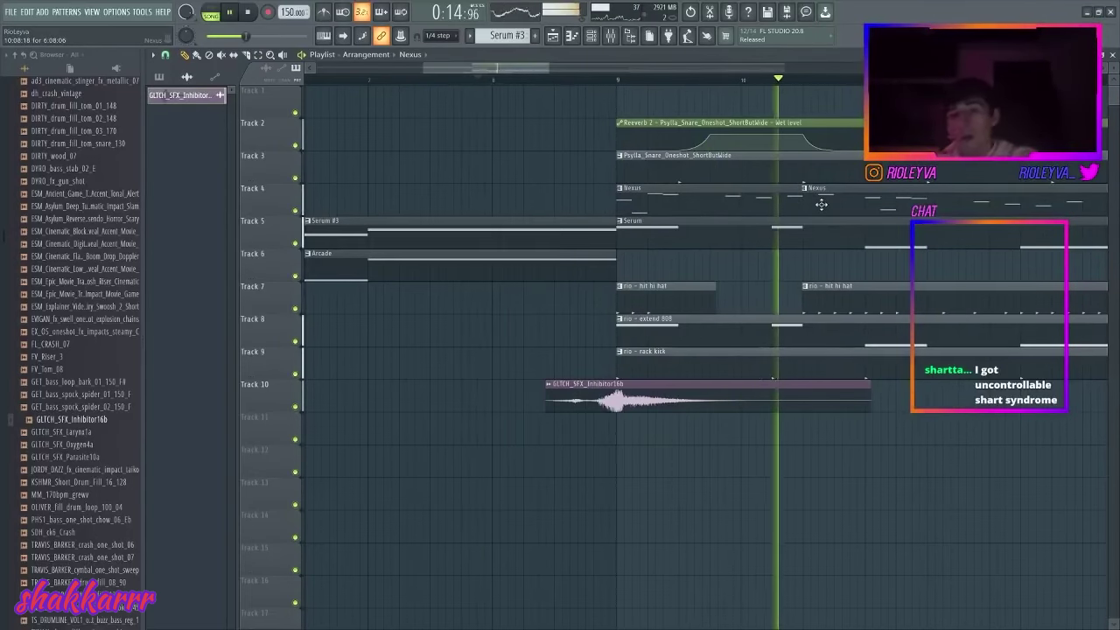
pyautogui.press('space')
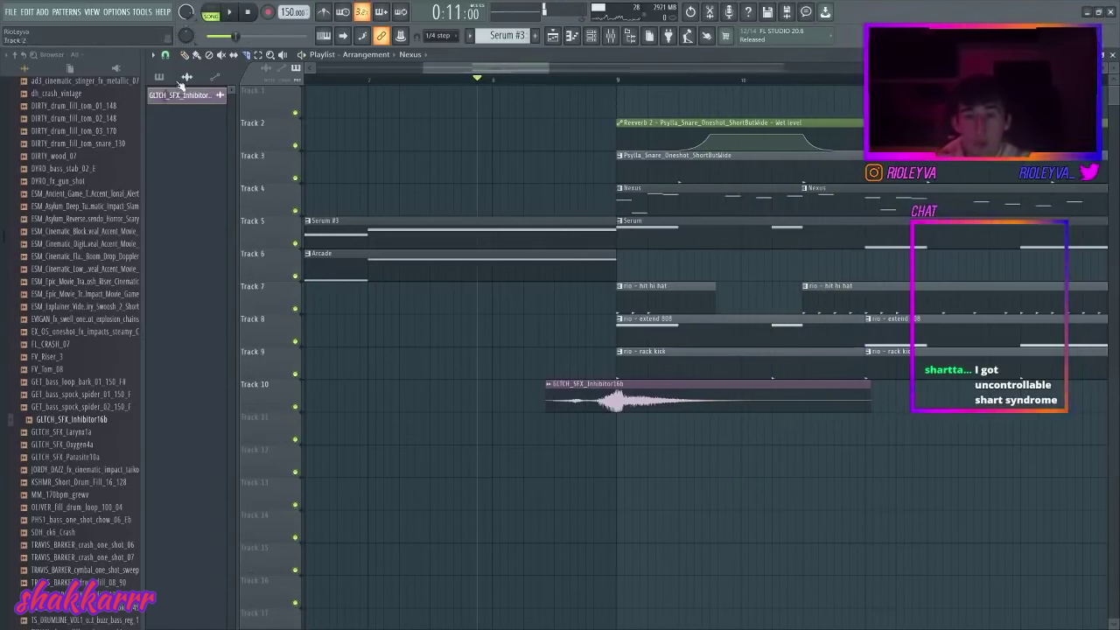
# - Slice tracks 4 to 9 at beat 4 of bar 9 and at bar 11, delete the clips between, and play the section
pyautogui.click(164, 56)
pyautogui.click(179, 205)
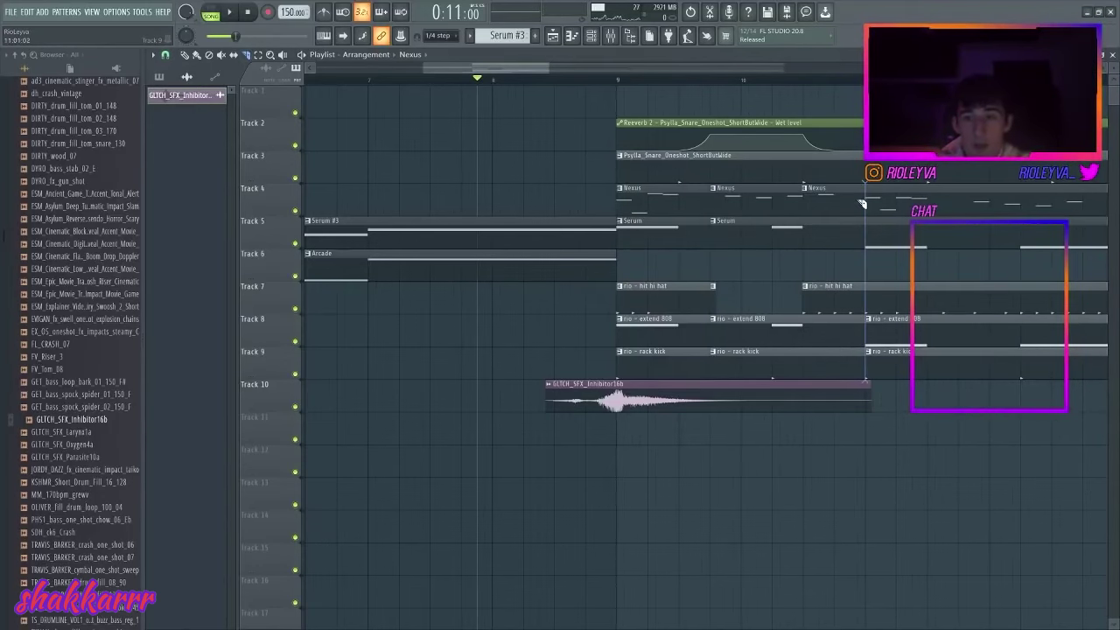
pyautogui.moveTo(866, 184); pyautogui.dragTo(711, 378)
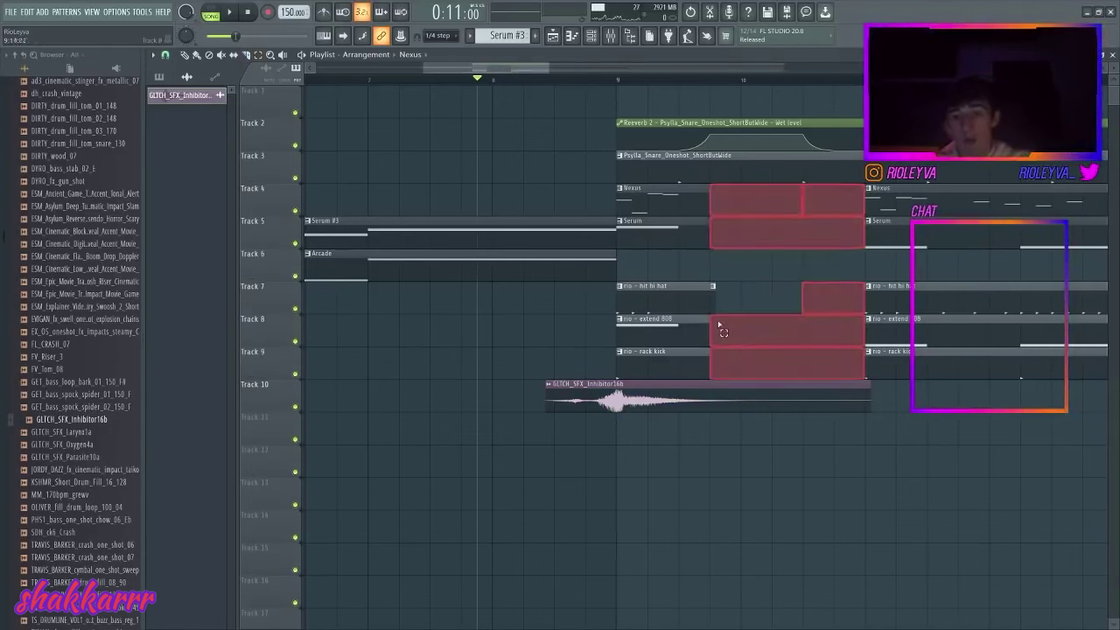
pyautogui.press('Delete')
pyautogui.press('space')
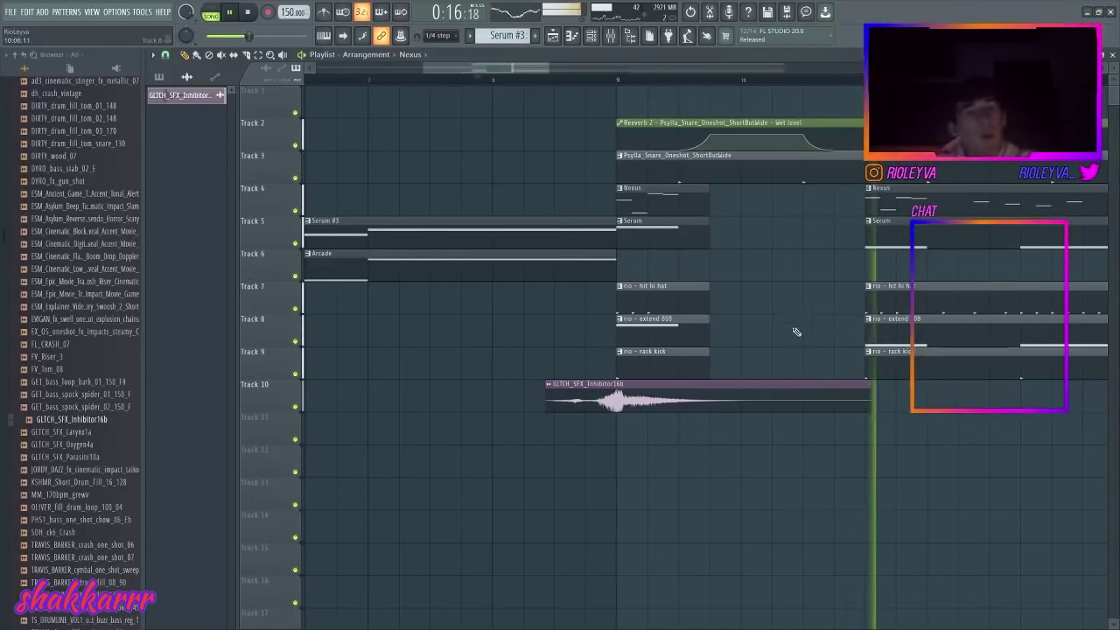
# - Extend the Nexus clip at bar 9 on track 4 up to bar 11 and play the drop with it
pyautogui.press('space')
pyautogui.press('space')
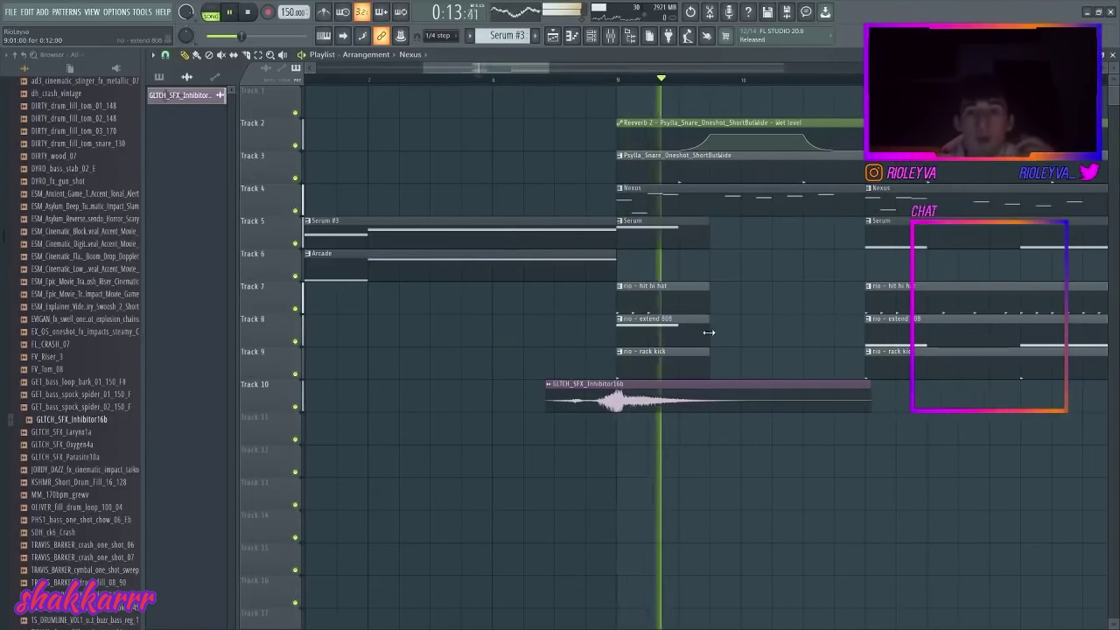
pyautogui.press('space')
# - Slice the snare clip on track 3 at beat 2 of bar 10 and delete the piece after the cut during playback
pyautogui.press('space')
pyautogui.press('c')
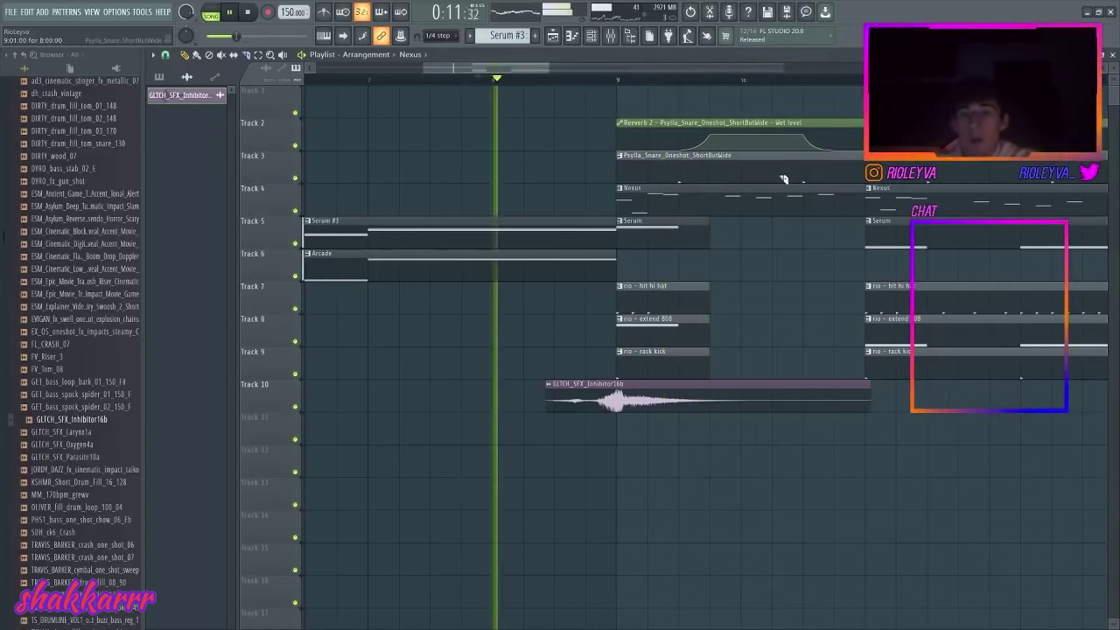
pyautogui.click(781, 176)
pyautogui.rightClick(849, 176)
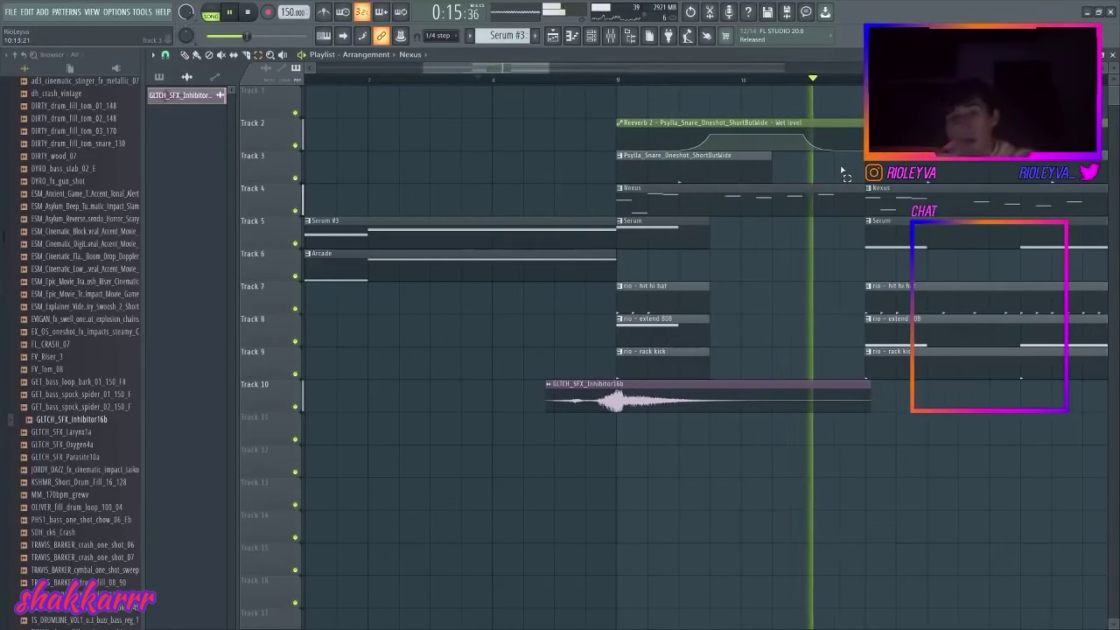
pyautogui.press('space')
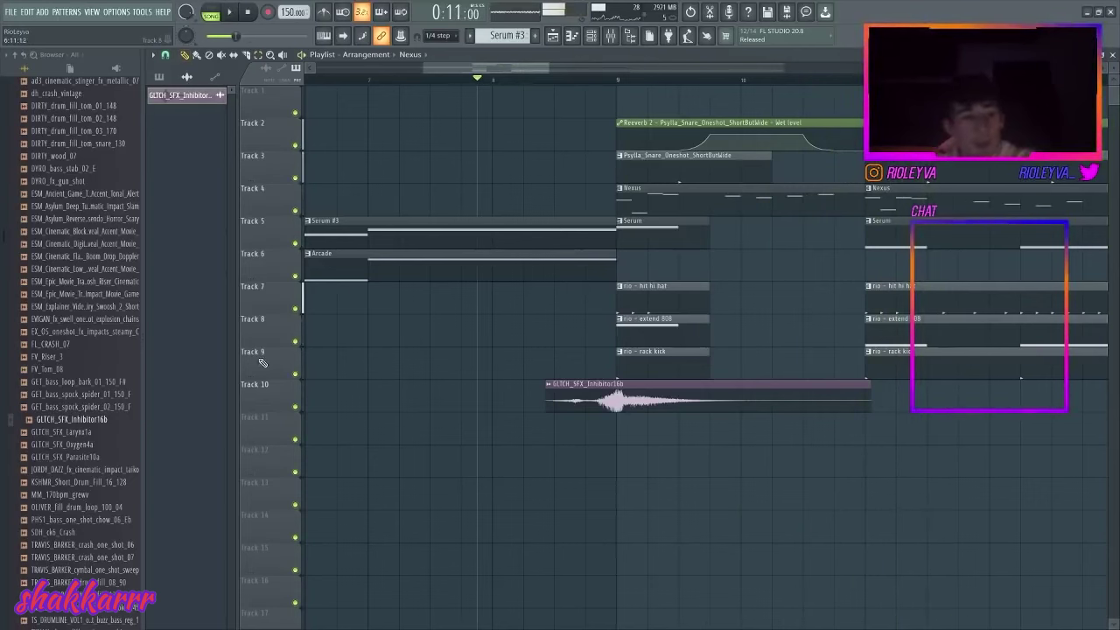
# - Audition the remaining glitch, crash and drum fill samples in the FX folder for a fill
pyautogui.click(103, 432)
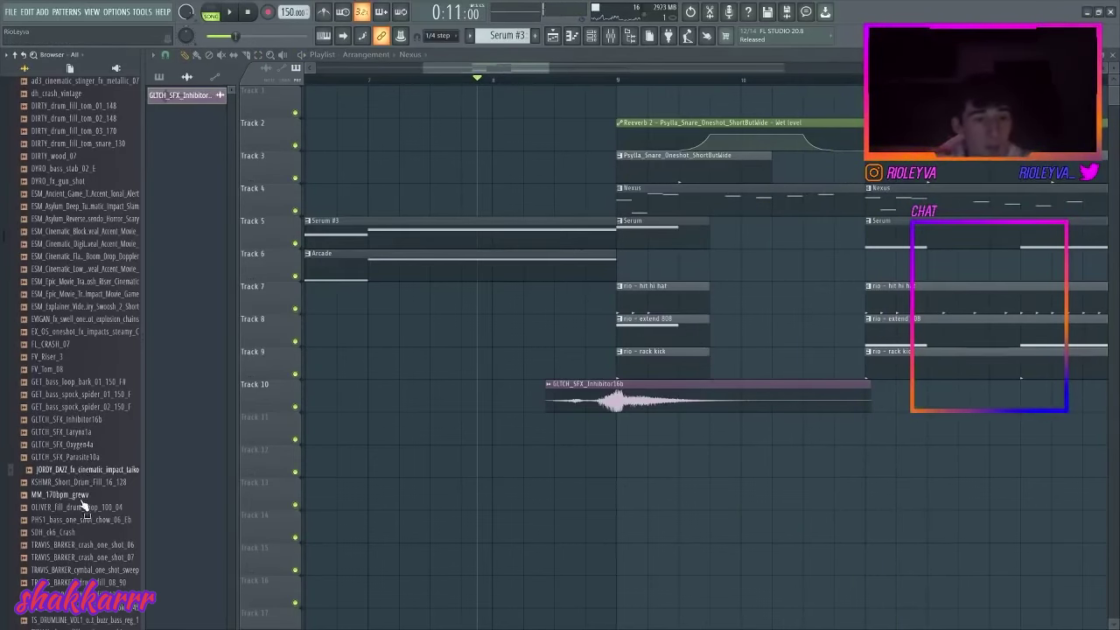
pyautogui.click(85, 482)
pyautogui.scroll(-2, 88, 480)
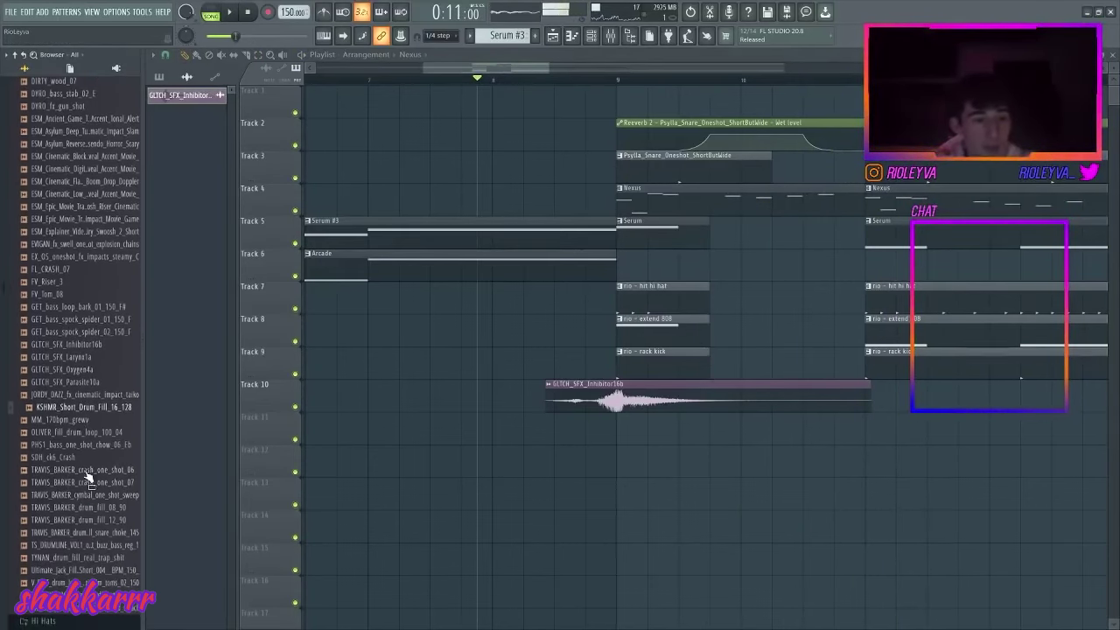
pyautogui.click(112, 432)
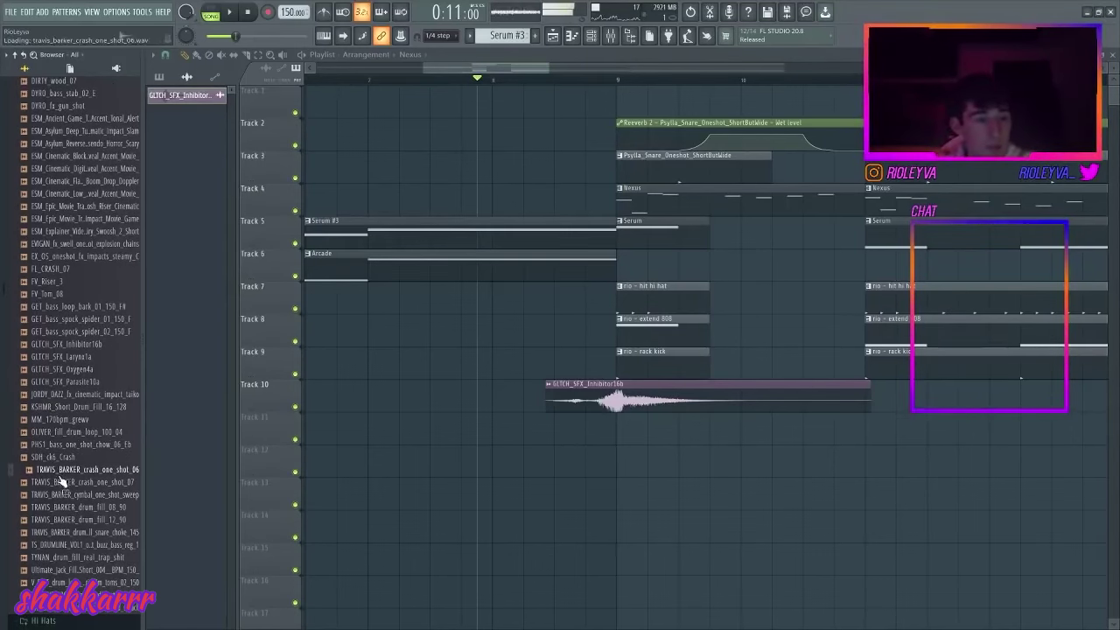
pyautogui.scroll(-6, 63, 481)
pyautogui.click(74, 372)
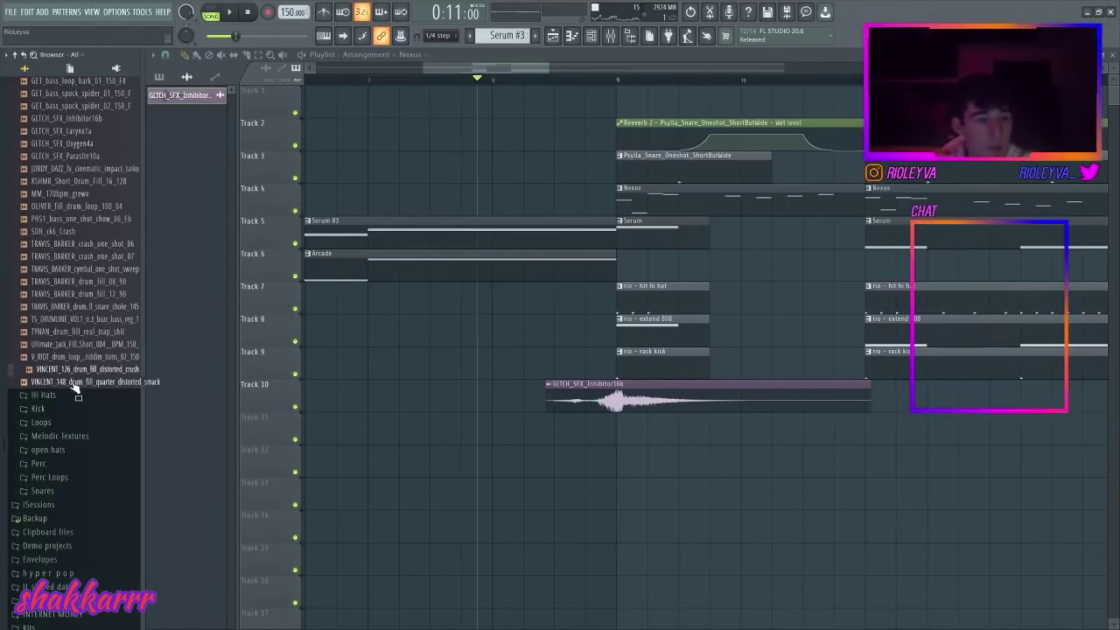
pyautogui.click(74, 347)
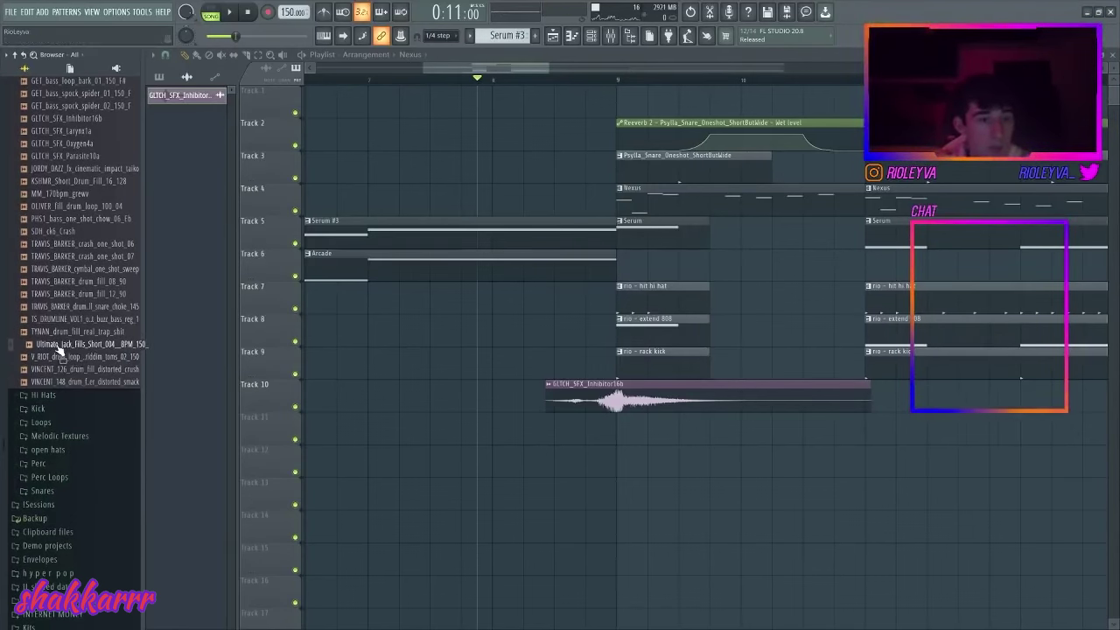
# - Place Ultimate_Jack_Fills_Short_004 on track 12 at bar 7 and lower its channel volume to 42% during playback
pyautogui.moveTo(60, 348); pyautogui.dragTo(538, 443)
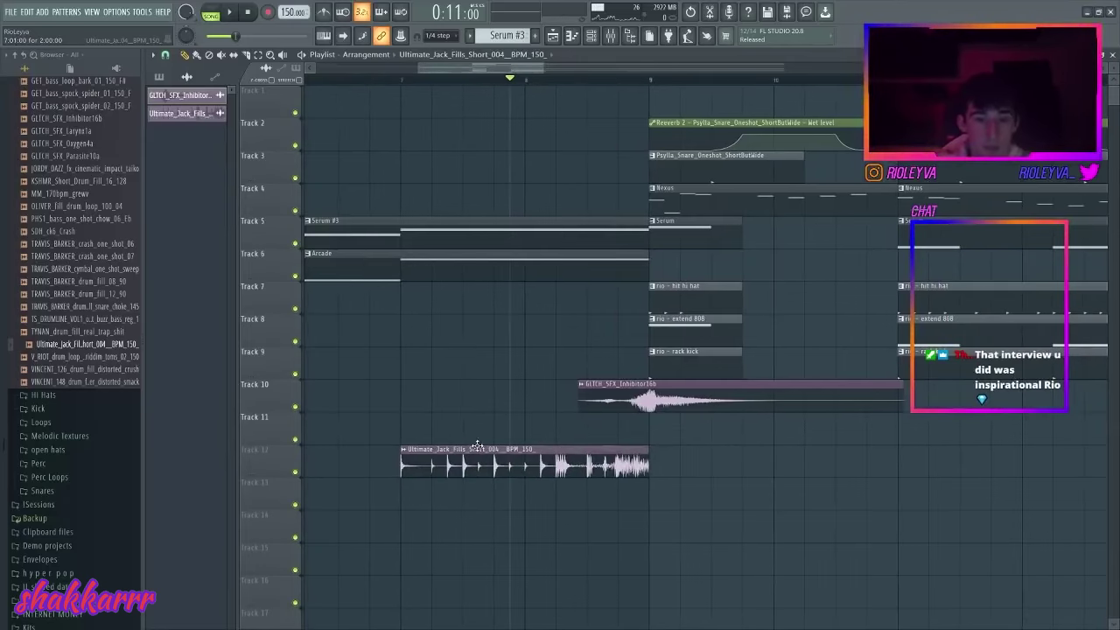
pyautogui.doubleClick(536, 468)
pyautogui.press('space')
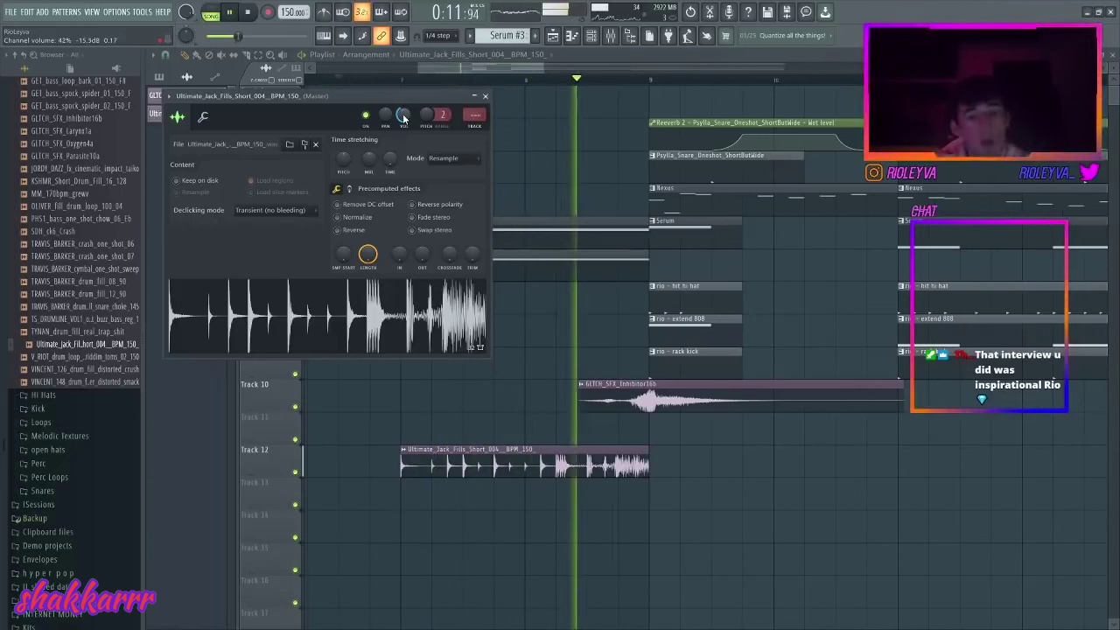
pyautogui.press('space')
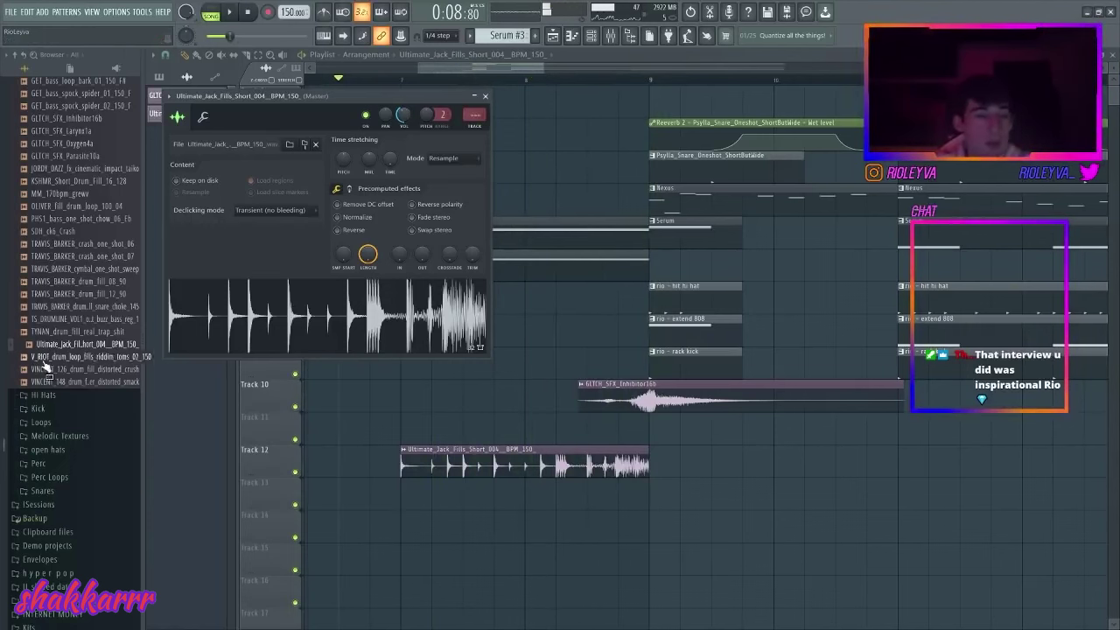
# - Replace the fill on track 12 with TYNAN_drum_fill_real_trap_shit and open its channel settings
pyautogui.click(79, 334)
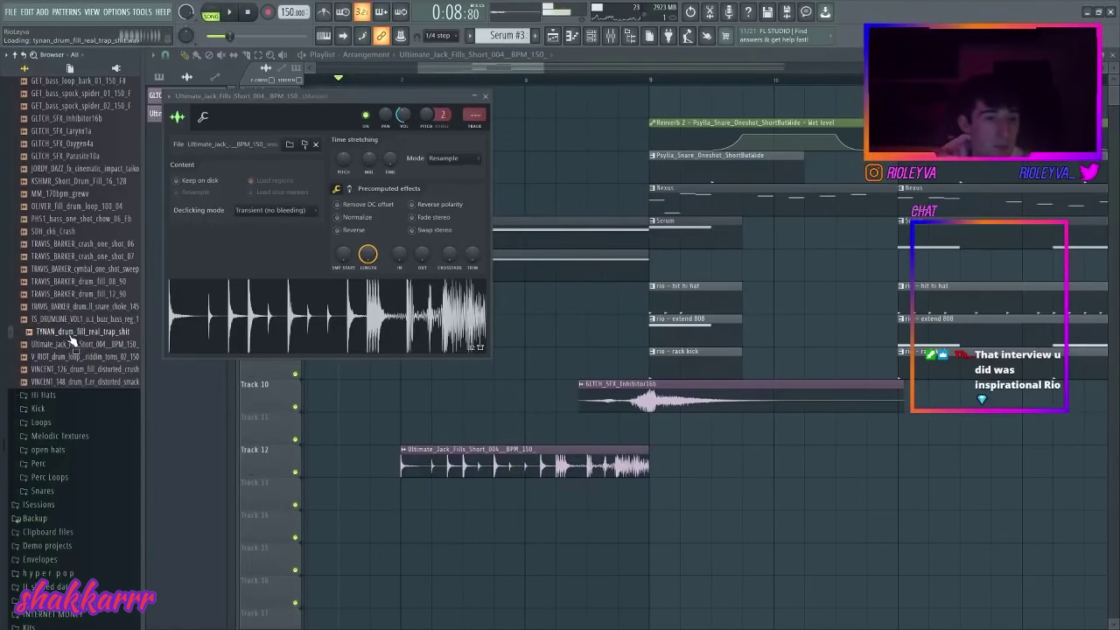
pyautogui.moveTo(73, 342); pyautogui.dragTo(508, 463)
pyautogui.doubleClick(473, 456)
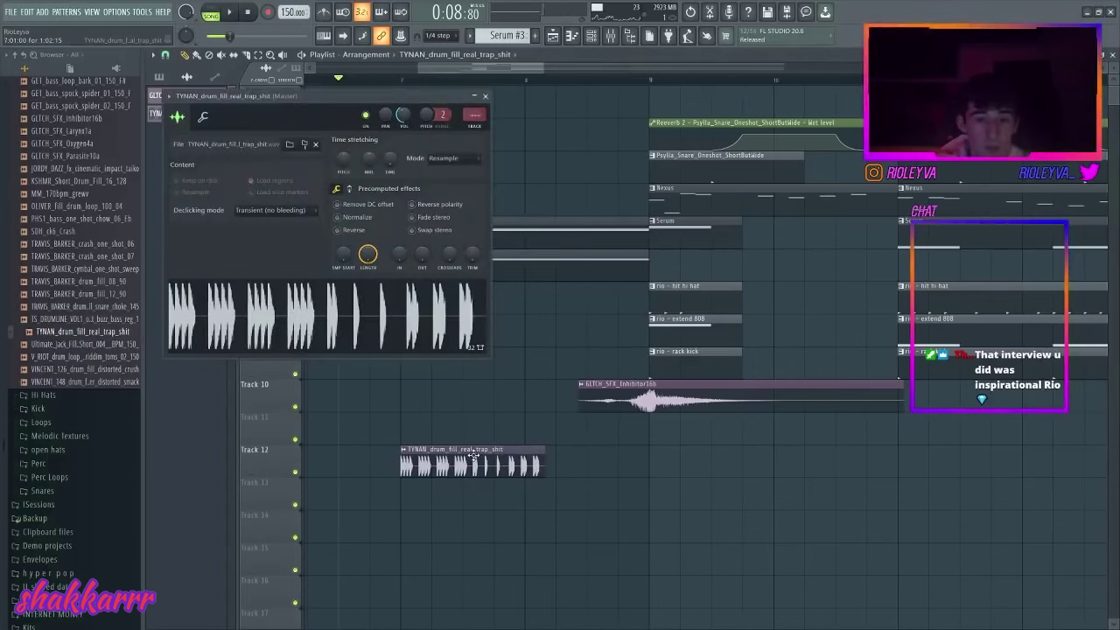
# - Audition the TS_DRUMLINE and TRAVIS_BARKER_drum_fill_snare_choke_145 samples and delete the TYNAN drum fill clip from track 12
pyautogui.click(101, 321)
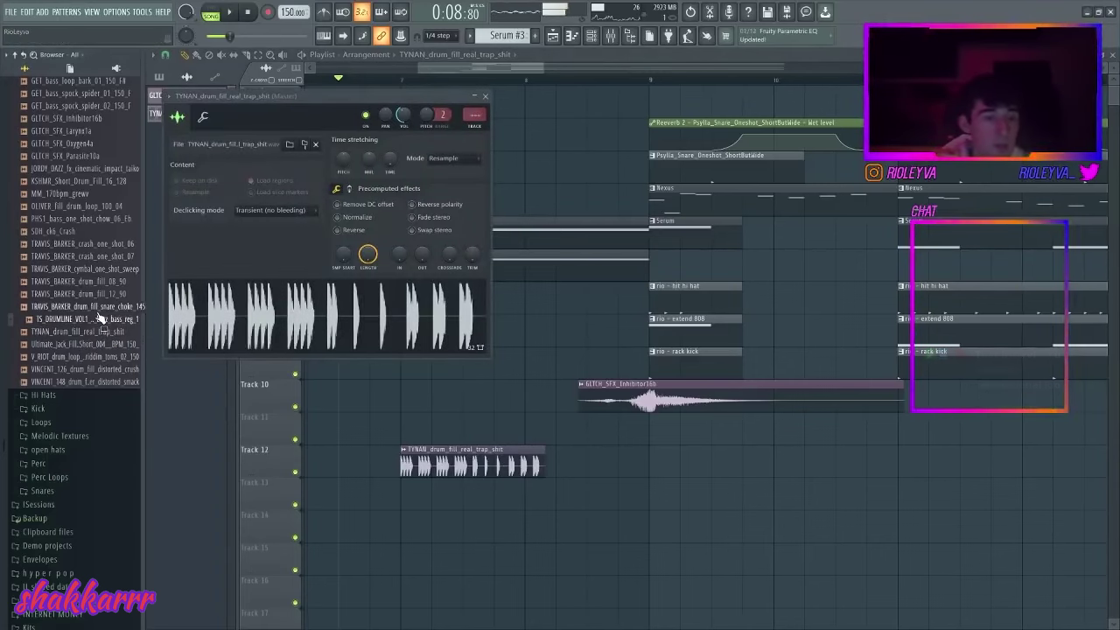
pyautogui.click(100, 309)
pyautogui.scroll(1, 57, 378)
pyautogui.scroll(5, 61, 385)
pyautogui.scroll(-2, 99, 459)
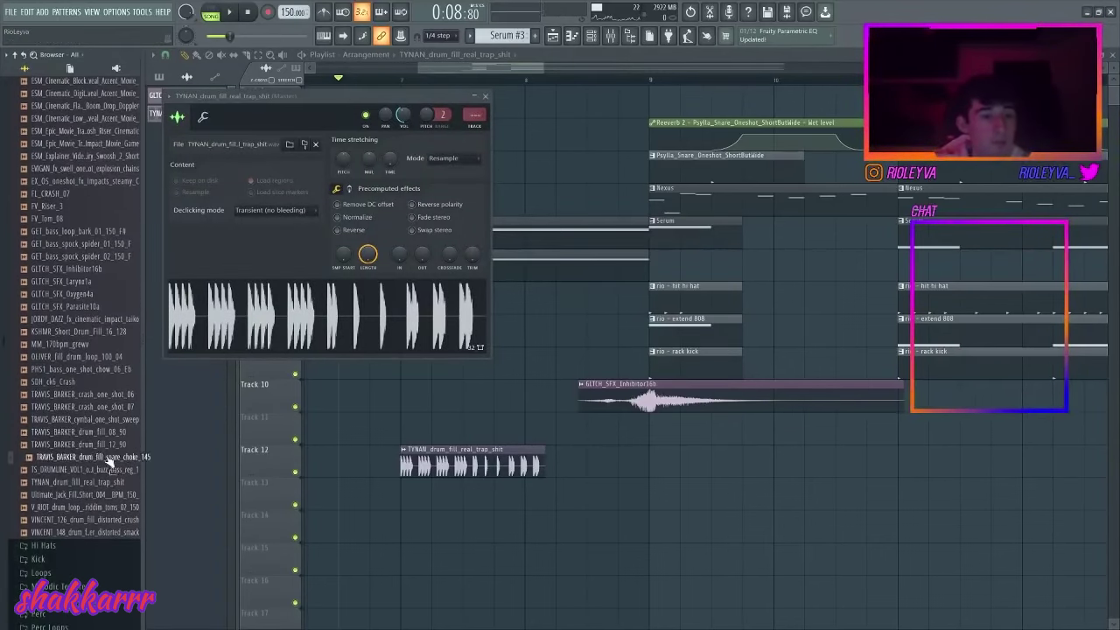
pyautogui.rightClick(423, 458)
# - Place ESM_Cinematic_Digital_Ocean_Rise_1_Whoosh_Reveal_Accent_Movie_ on track 11 and shift it so its swell ends at bar 11
pyautogui.scroll(7, 40, 358)
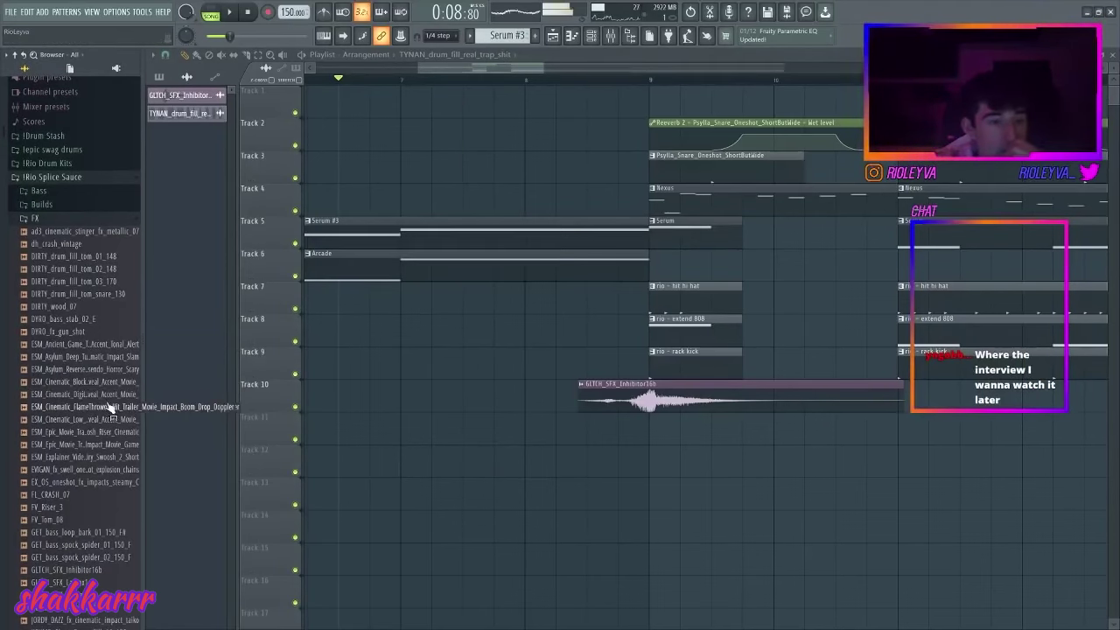
pyautogui.moveTo(92, 395); pyautogui.dragTo(440, 393)
pyautogui.moveTo(405, 431); pyautogui.dragTo(420, 455)
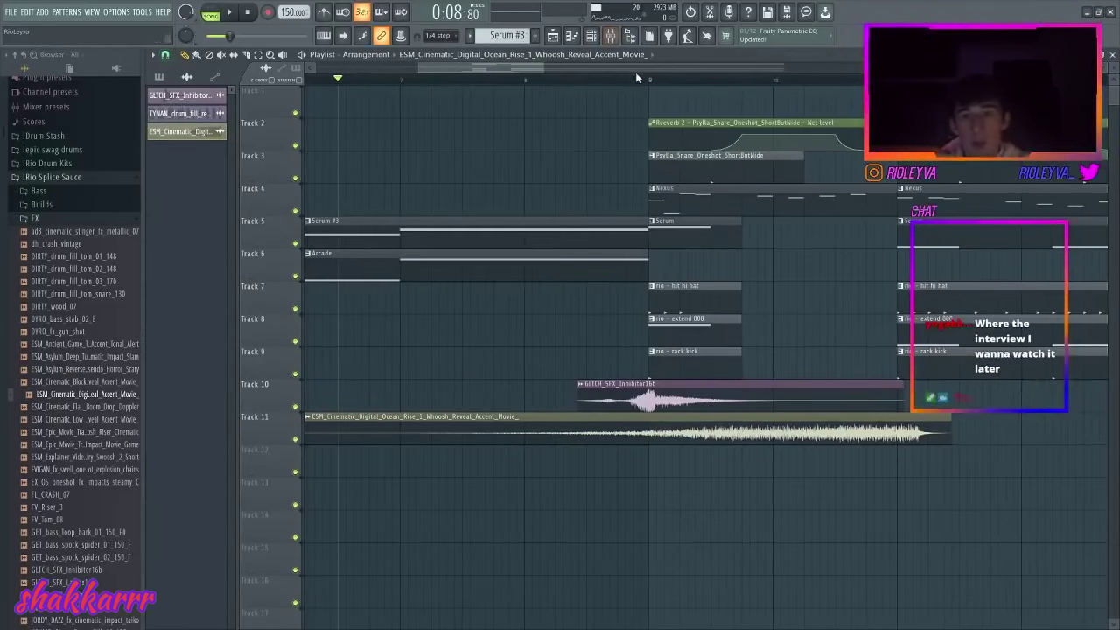
pyautogui.moveTo(894, 429); pyautogui.dragTo(871, 429)
# - Lengthen the fade-in of the Digital Ocean Rise sample and lower its channel volume to 25% while playing back the transition
pyautogui.doubleClick(871, 429)
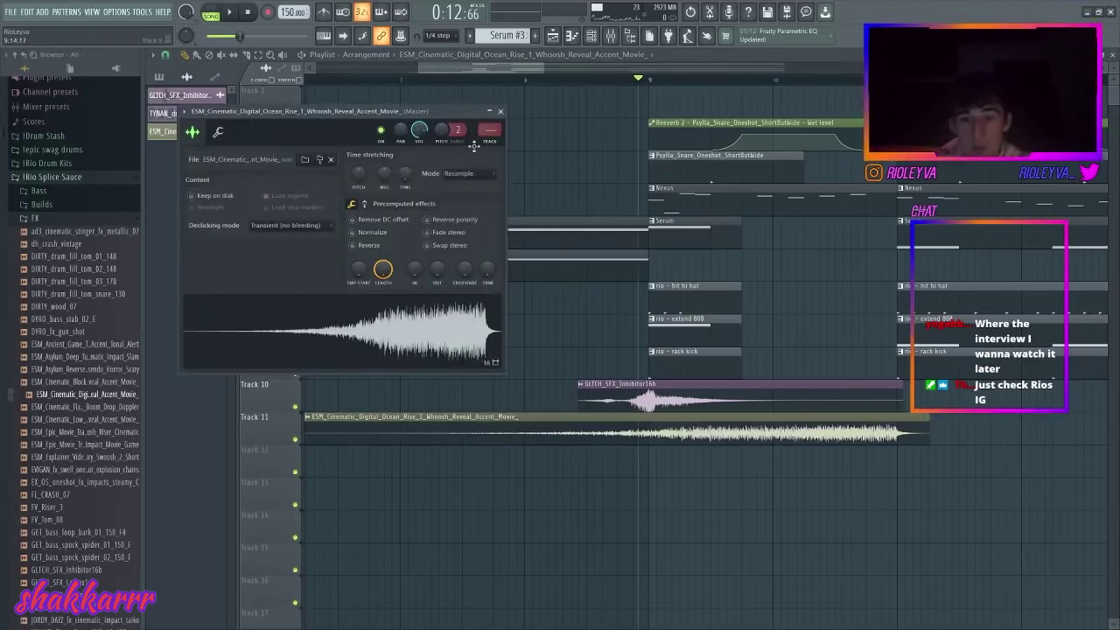
pyautogui.click(506, 82)
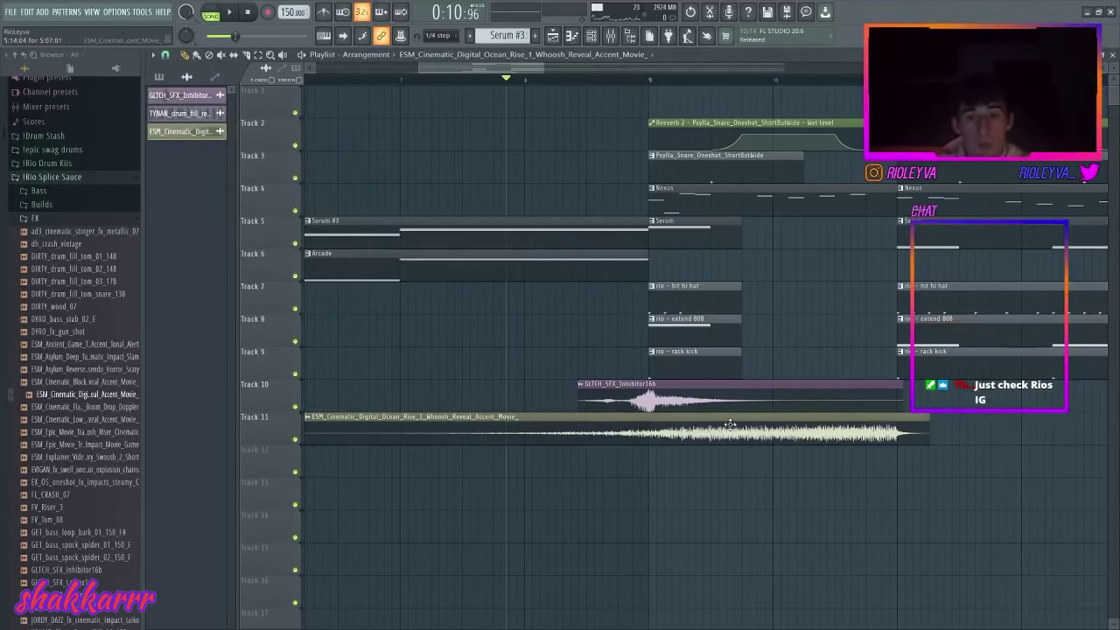
pyautogui.moveTo(413, 271); pyautogui.dragTo(453, 185)
pyautogui.press('space')
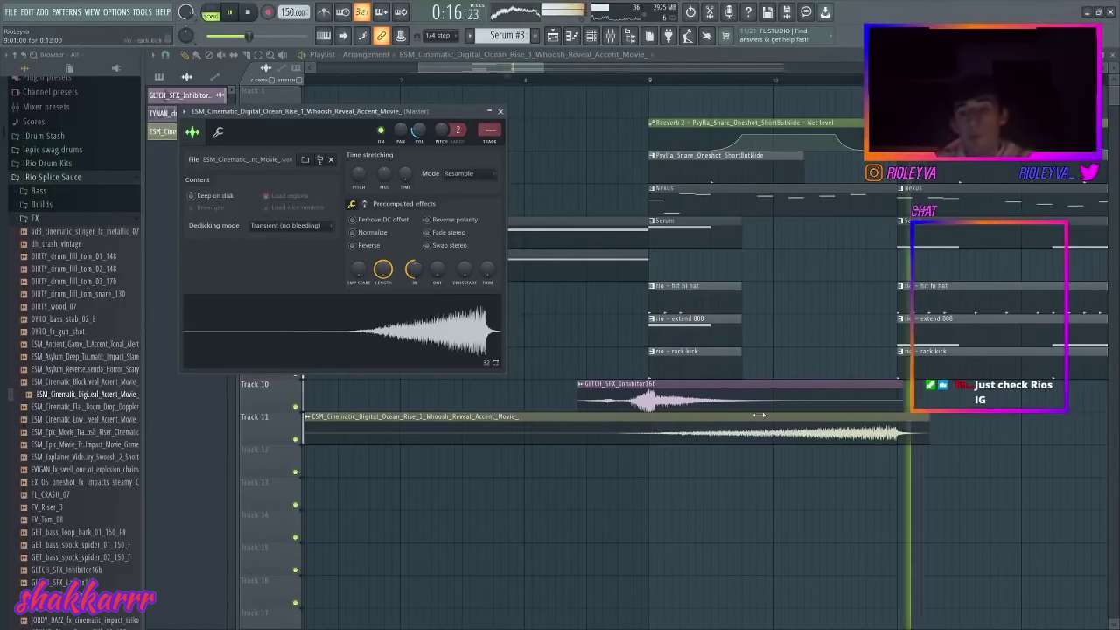
pyautogui.press('space')
pyautogui.press('space')
pyautogui.moveTo(428, 274); pyautogui.dragTo(429, 254)
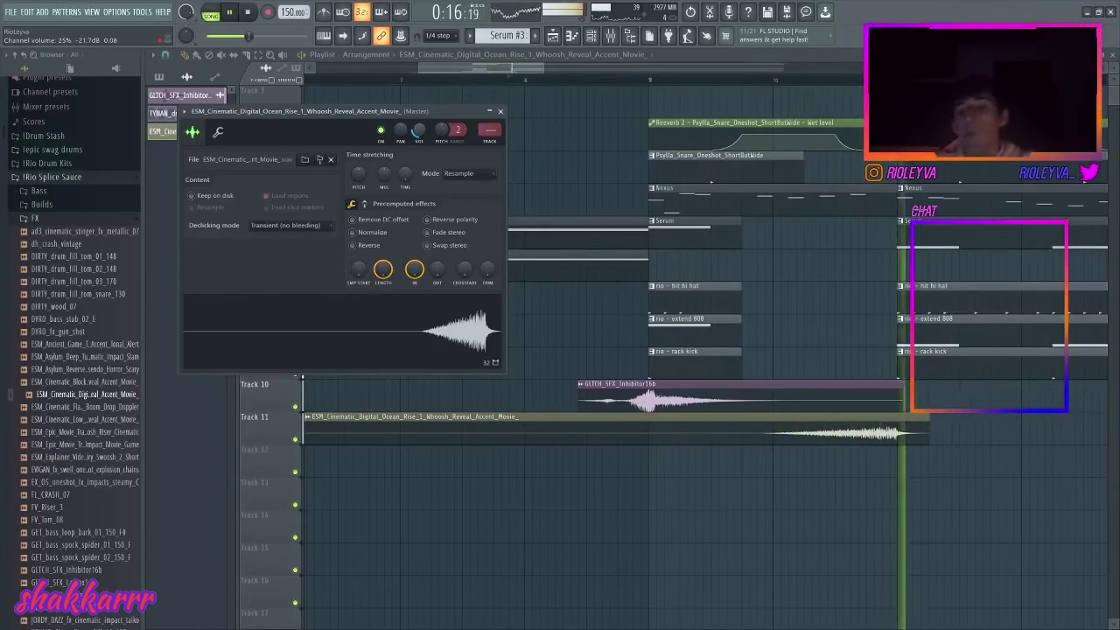
pyautogui.press('space')
pyautogui.click(927, 445)
pyautogui.press('space')
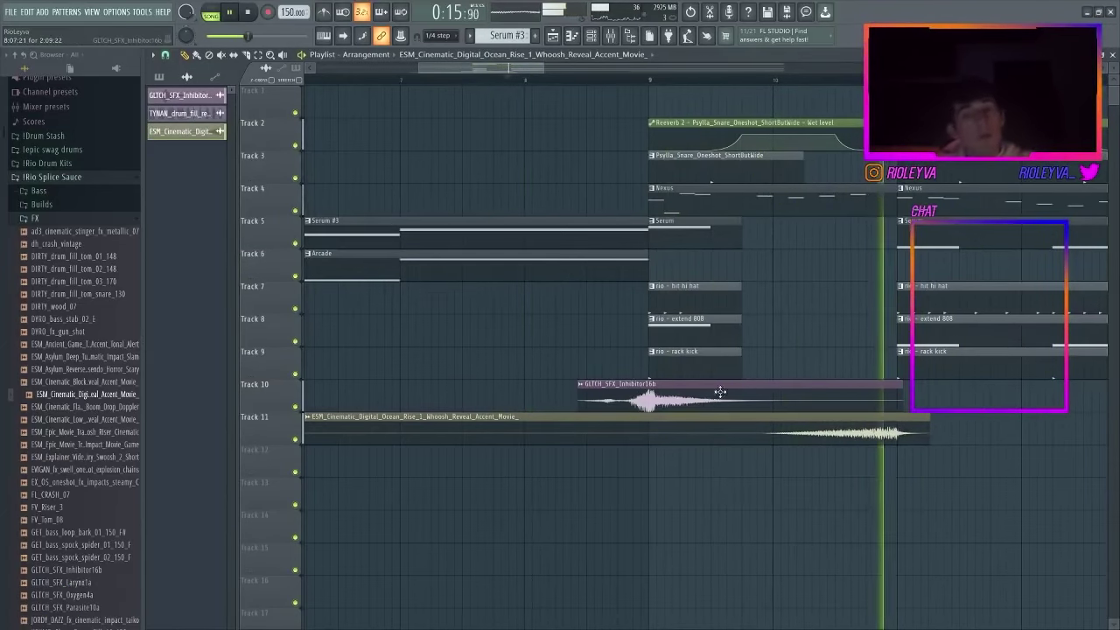
# - Play the section after bar 11, stop with the playhead at bar 13, and set the playlist snap to Bar
pyautogui.moveTo(520, 70); pyautogui.dragTo(600, 68)
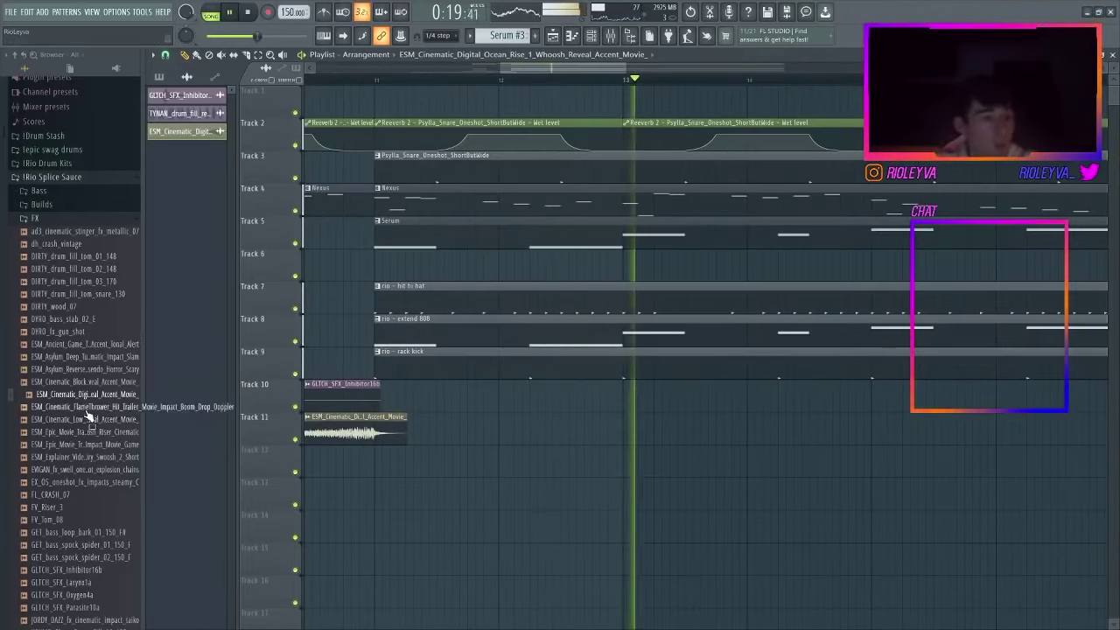
pyautogui.scroll(-2, 79, 394)
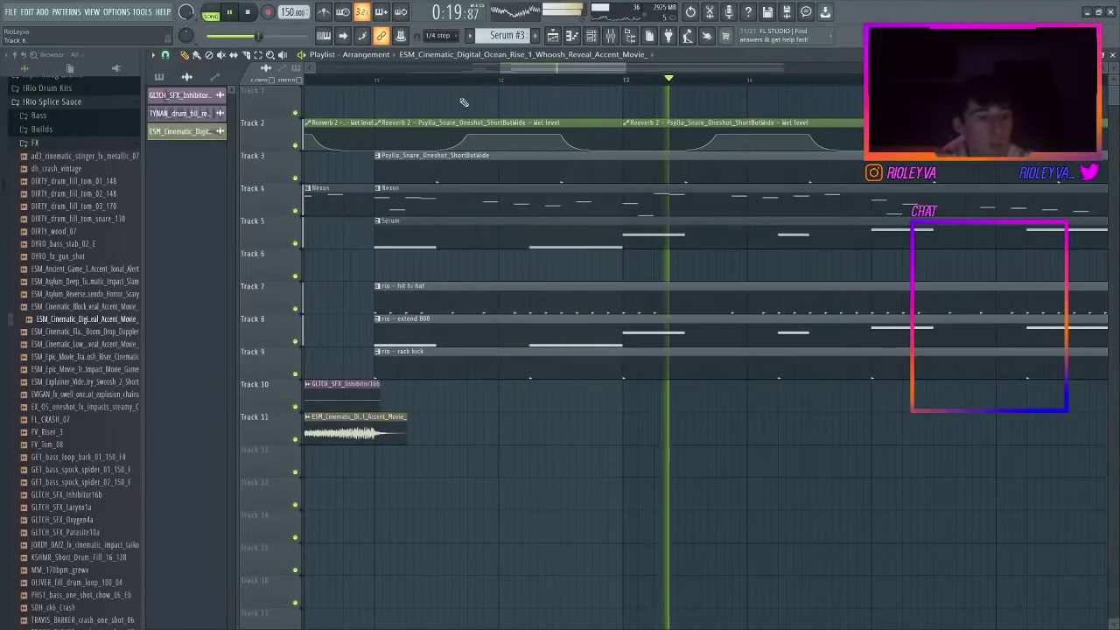
pyautogui.press('space')
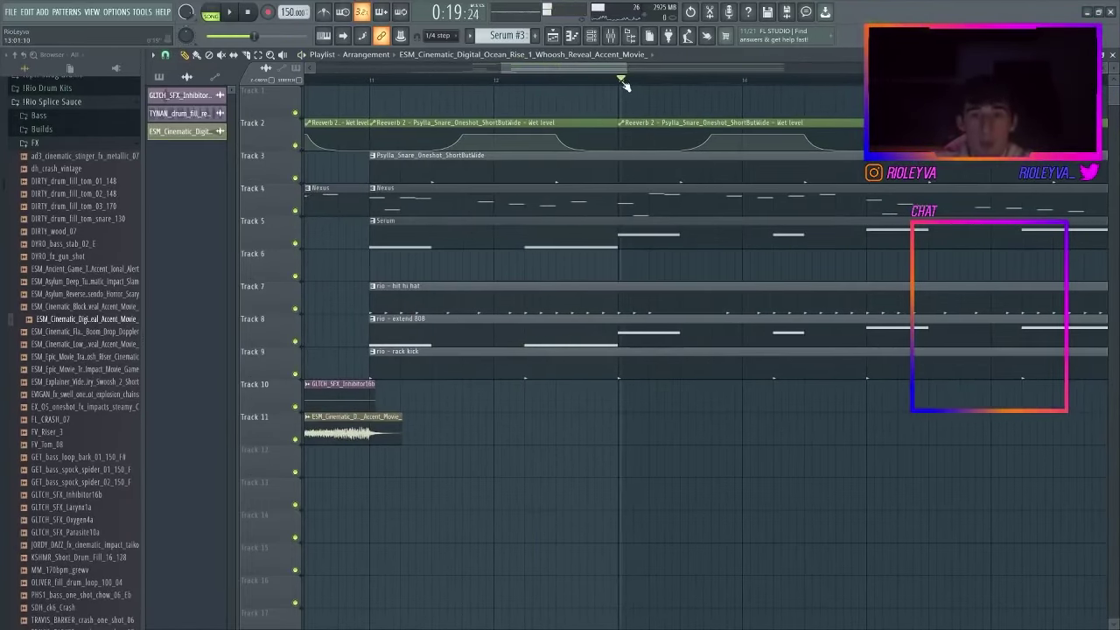
pyautogui.click(166, 55)
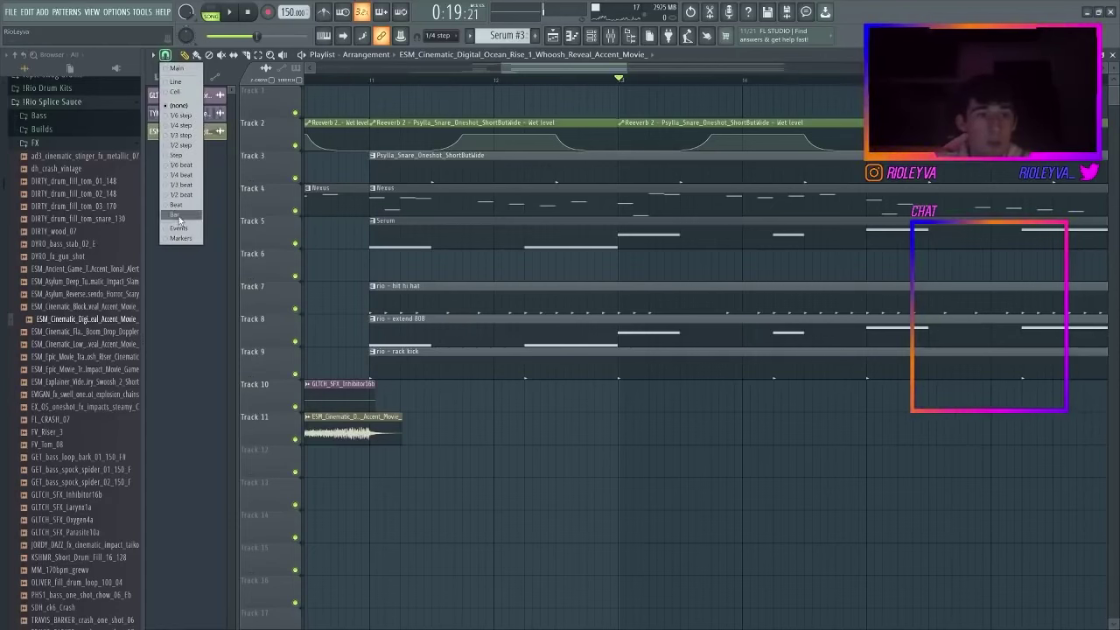
pyautogui.click(192, 214)
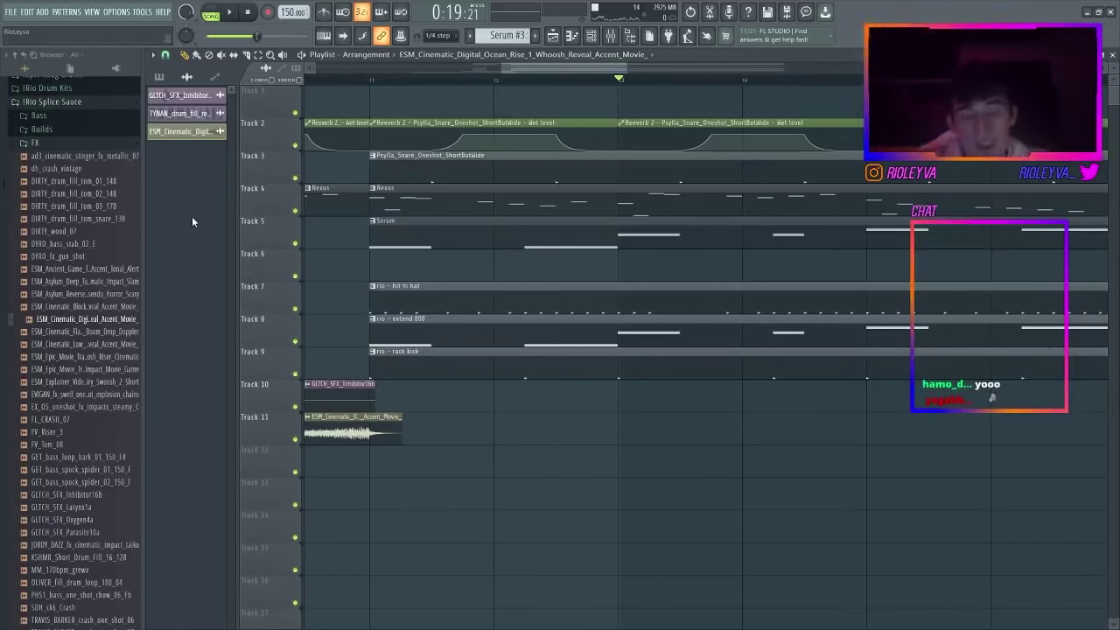
# - Look through the FX samples of Dilip Drumkit Vol. 3 inside the epic swag drums folder
pyautogui.scroll(-6, 35, 539)
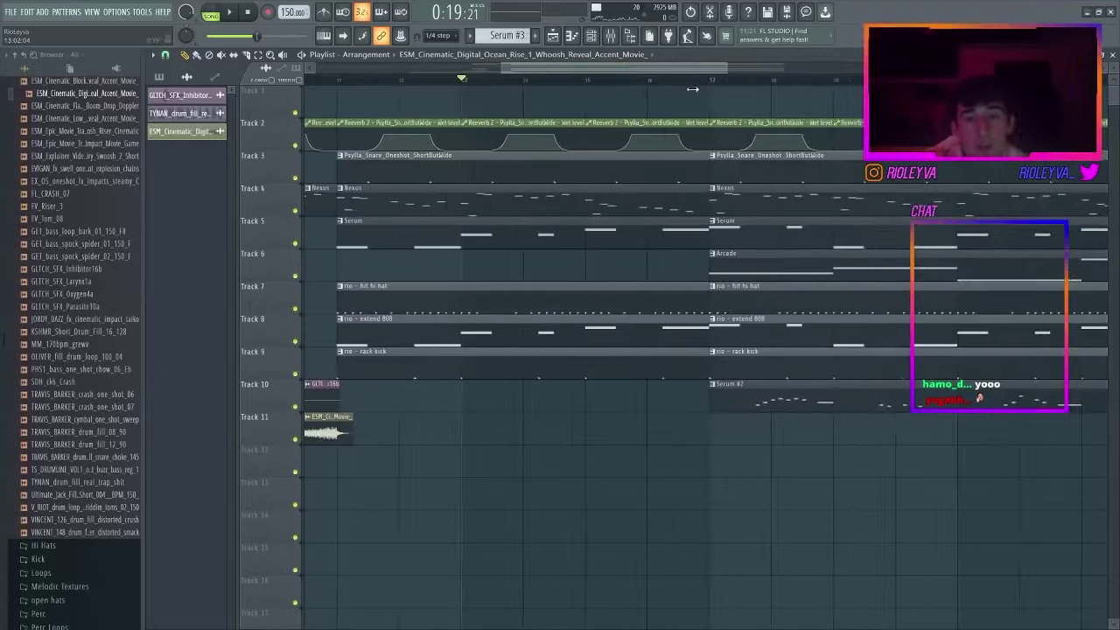
pyautogui.scroll(-10, 35, 446)
pyautogui.scroll(20, 35, 448)
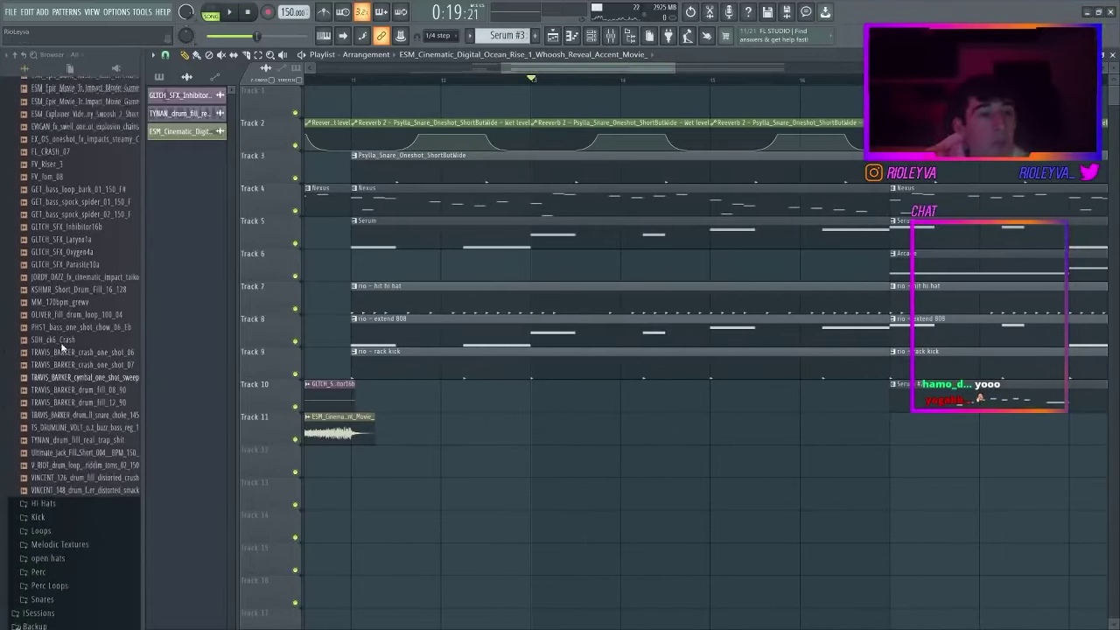
pyautogui.click(63, 280)
pyautogui.click(54, 229)
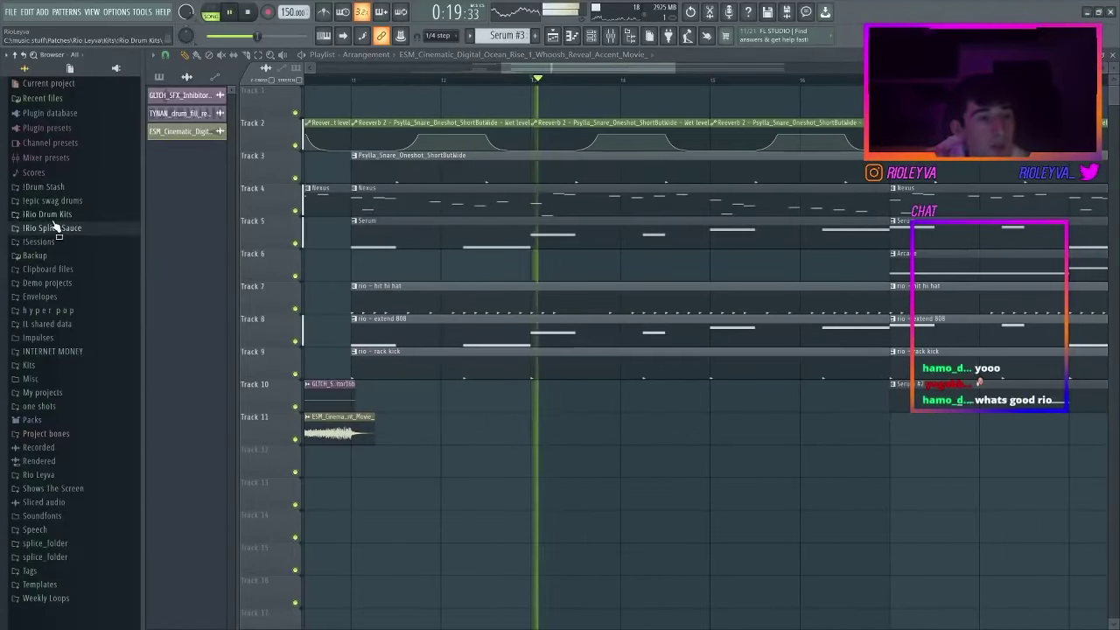
pyautogui.click(53, 201)
pyautogui.click(95, 241)
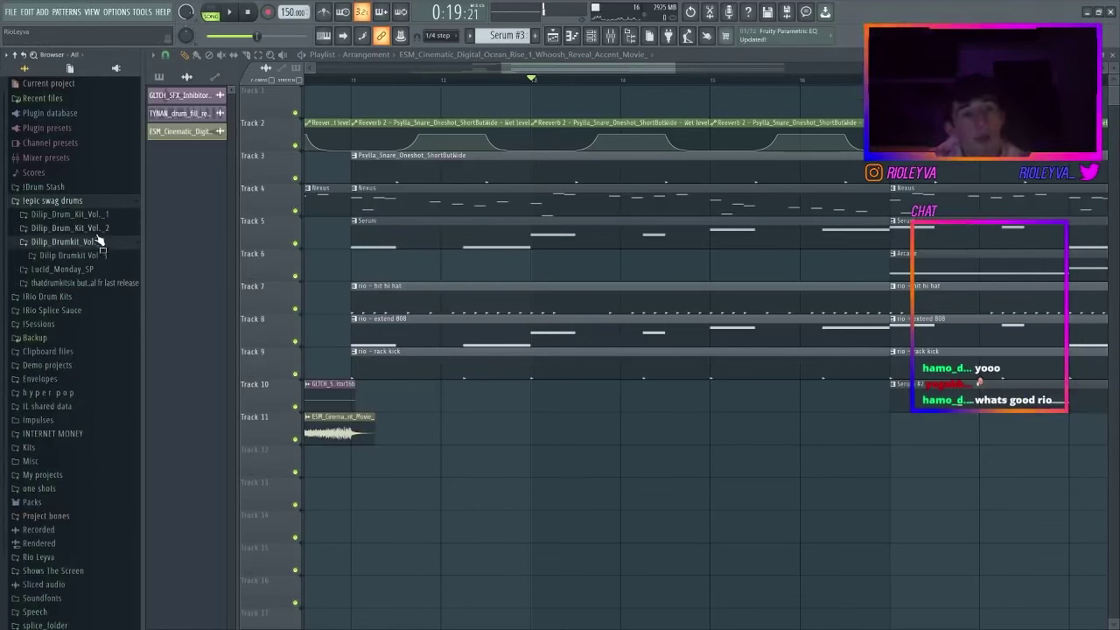
pyautogui.click(81, 199)
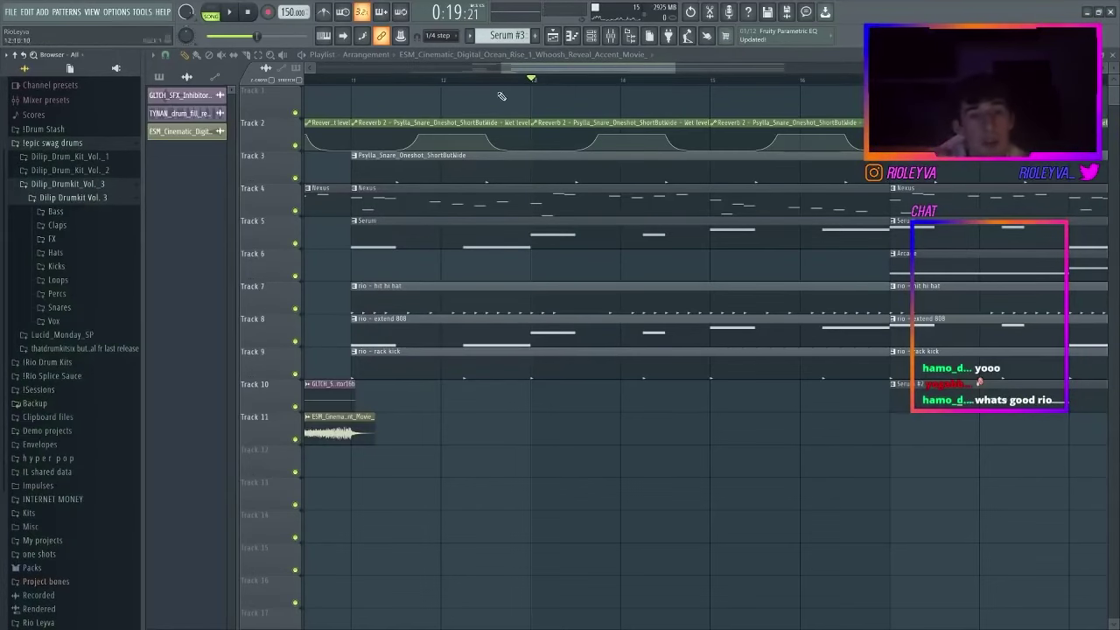
pyautogui.moveTo(675, 69); pyautogui.dragTo(750, 77)
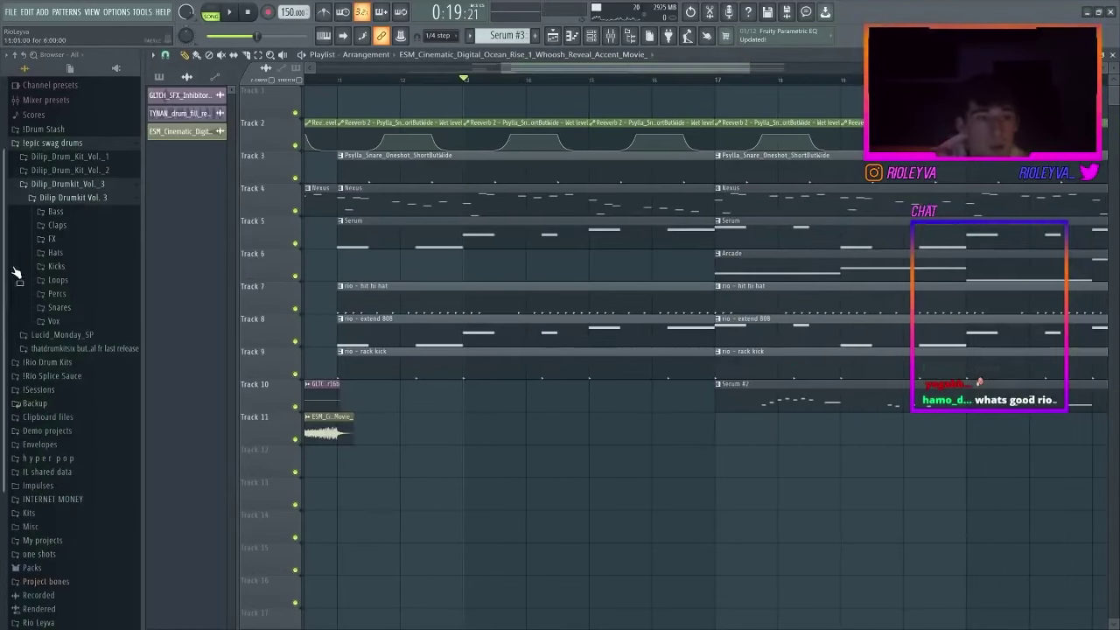
pyautogui.click(54, 240)
pyautogui.scroll(-2, 69, 481)
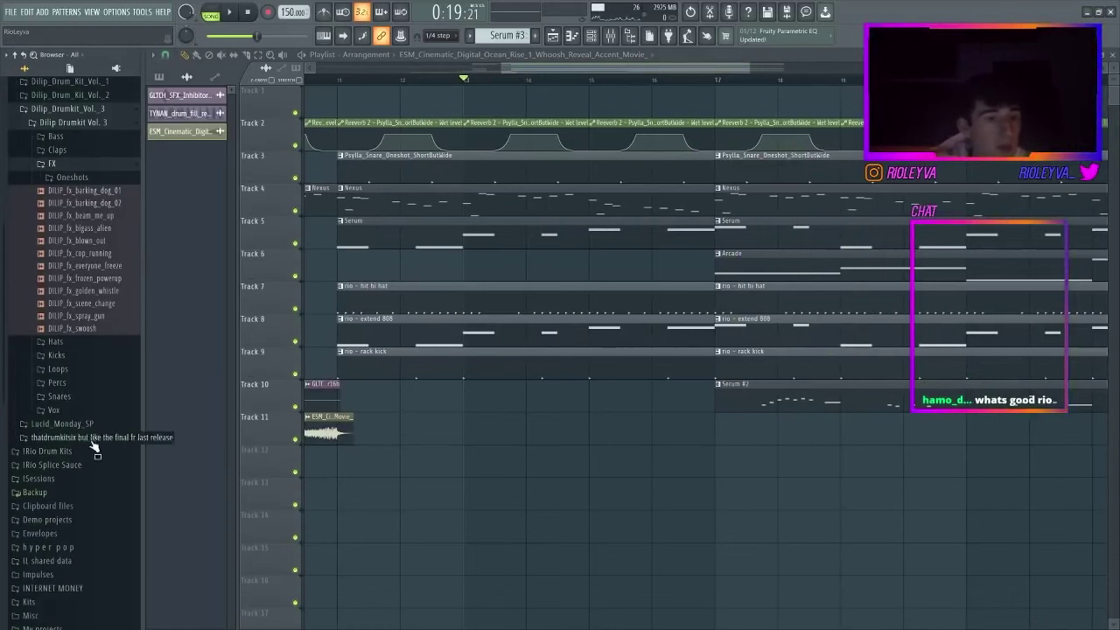
# - Browse the FX folder of Dilip Drum Kit Vol. 2 and open its Percs Fills folder
pyautogui.click(72, 97)
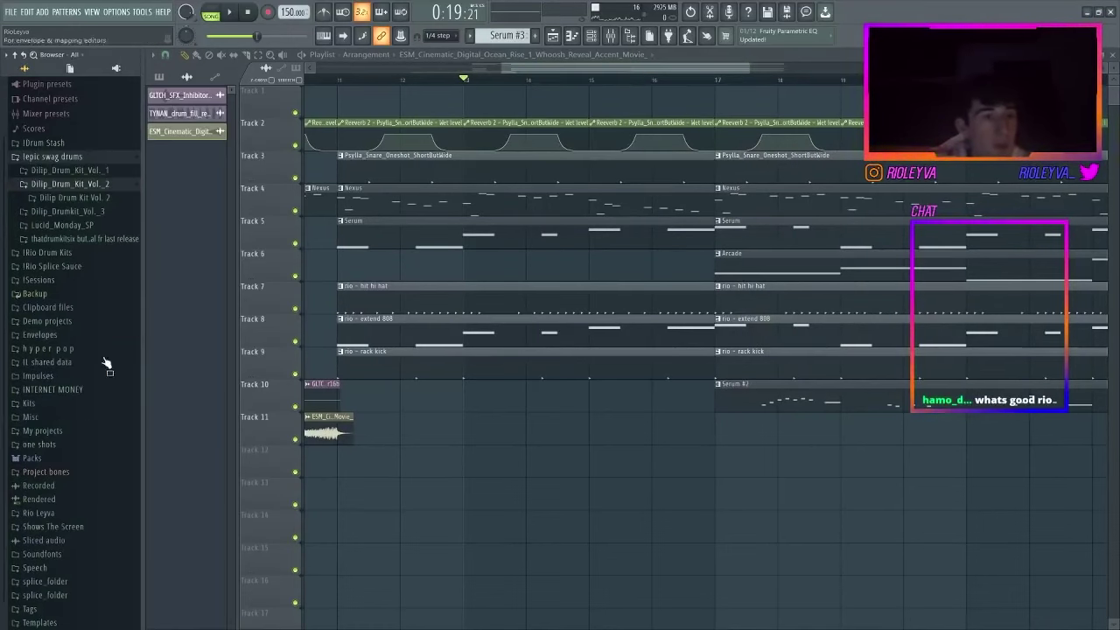
pyautogui.click(76, 198)
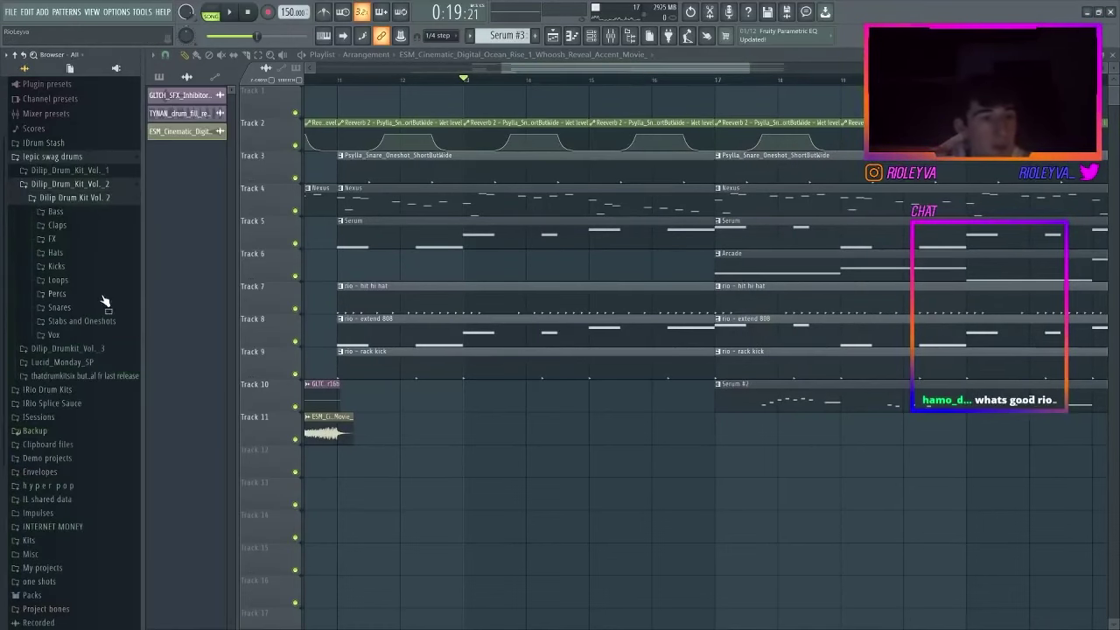
pyautogui.click(80, 241)
pyautogui.scroll(-2, 113, 520)
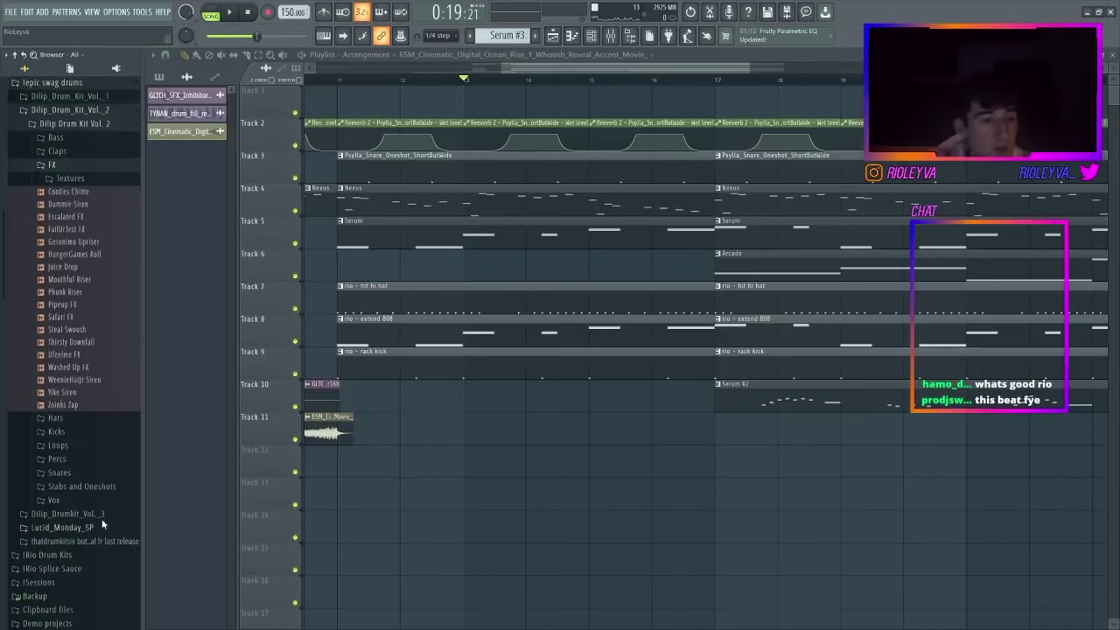
pyautogui.click(92, 457)
pyautogui.click(87, 162)
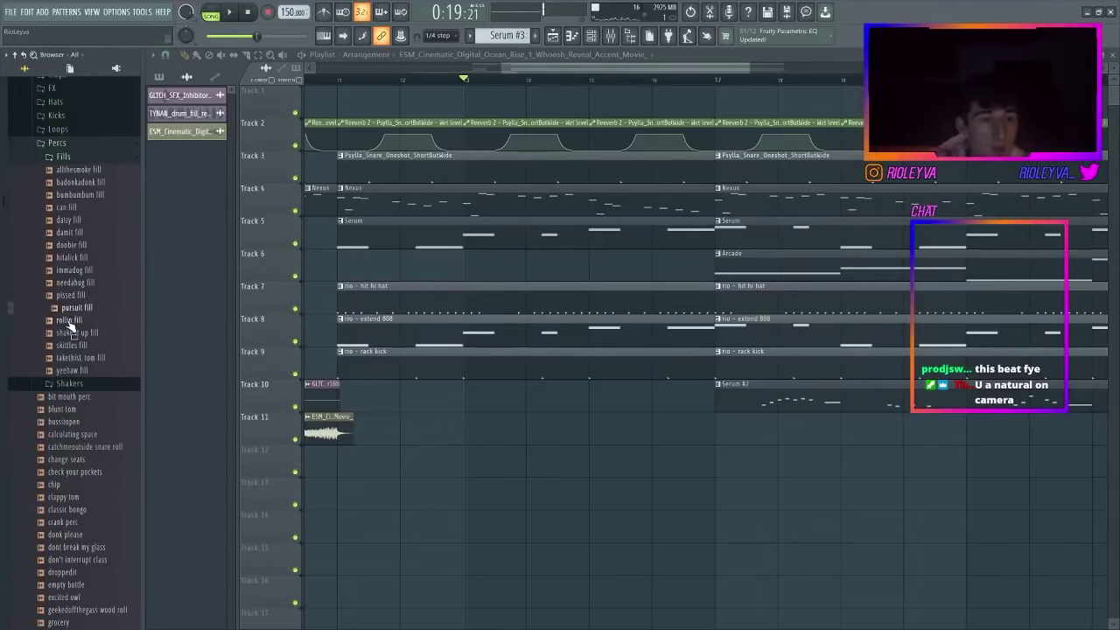
# - Audition the last fills in the Fills folder and place yeehaw fill on track 11 at bar 15
pyautogui.click(74, 361)
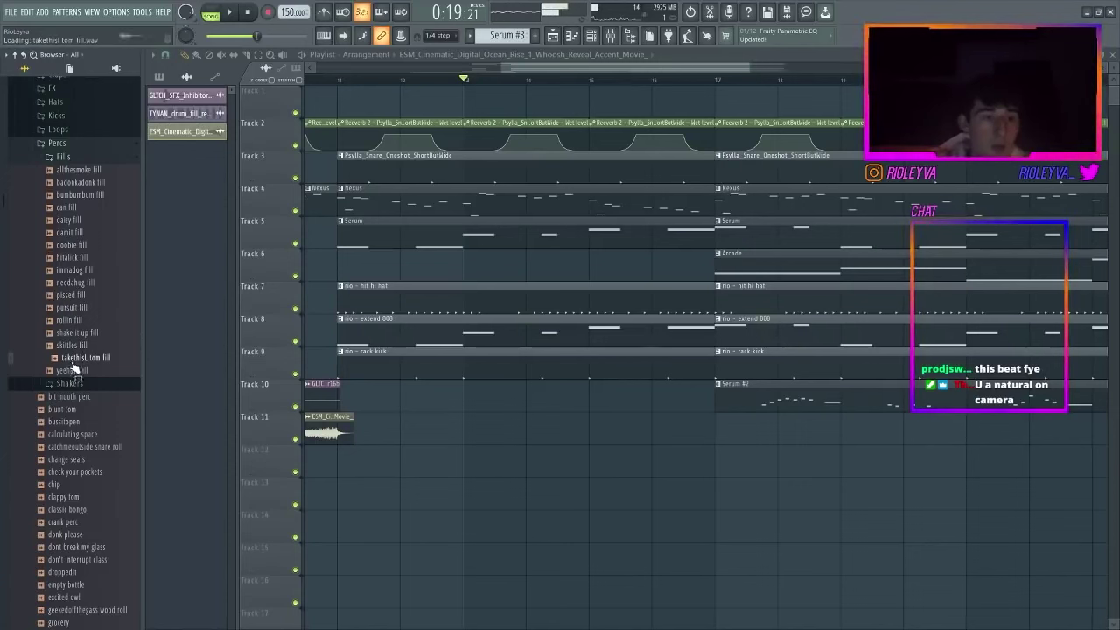
pyautogui.click(74, 371)
pyautogui.moveTo(72, 374); pyautogui.dragTo(591, 427)
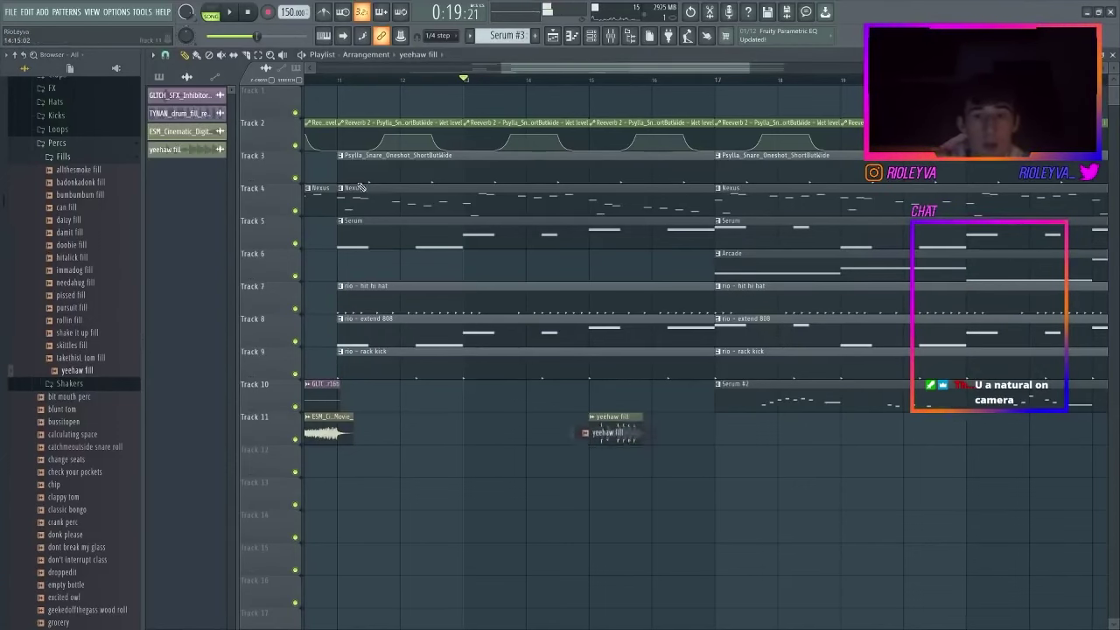
# - Set the playlist snap to none and move the yeehaw fill on track 11 to lead into bar 17 during playback
pyautogui.click(165, 55)
pyautogui.click(176, 108)
pyautogui.click(327, 79)
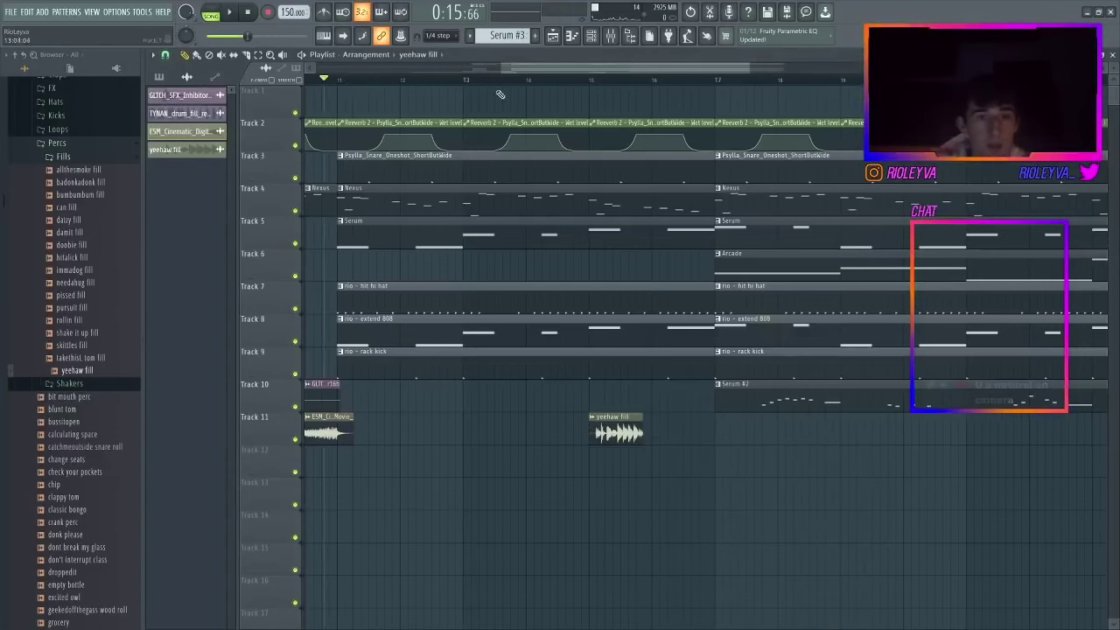
pyautogui.press('space')
pyautogui.moveTo(681, 67); pyautogui.dragTo(658, 70)
pyautogui.moveTo(538, 433); pyautogui.dragTo(890, 420)
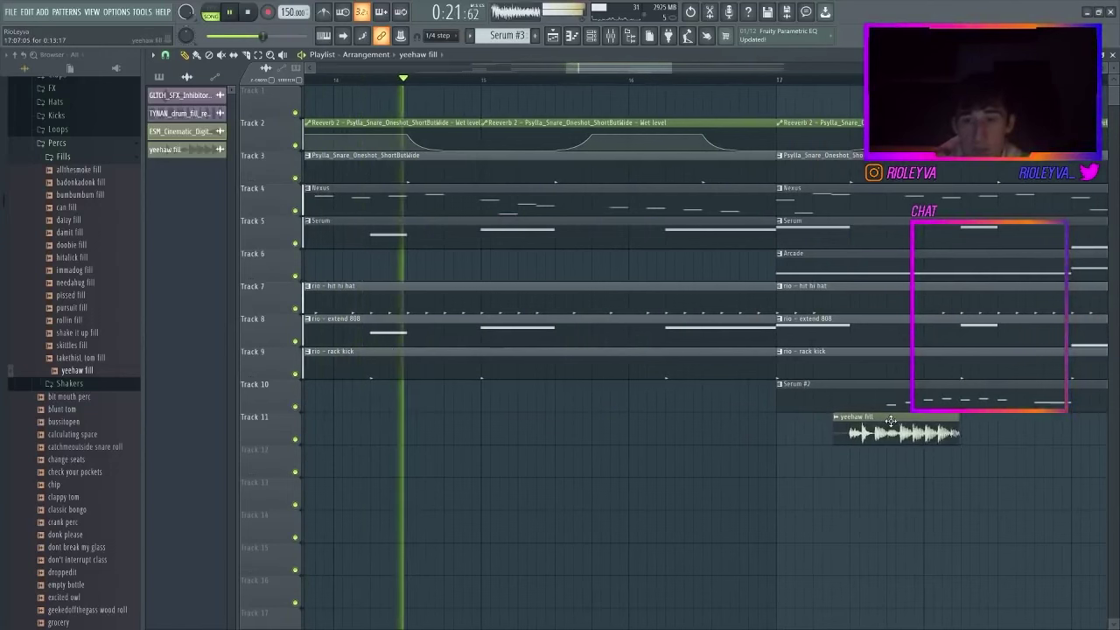
pyautogui.moveTo(885, 432); pyautogui.dragTo(723, 432)
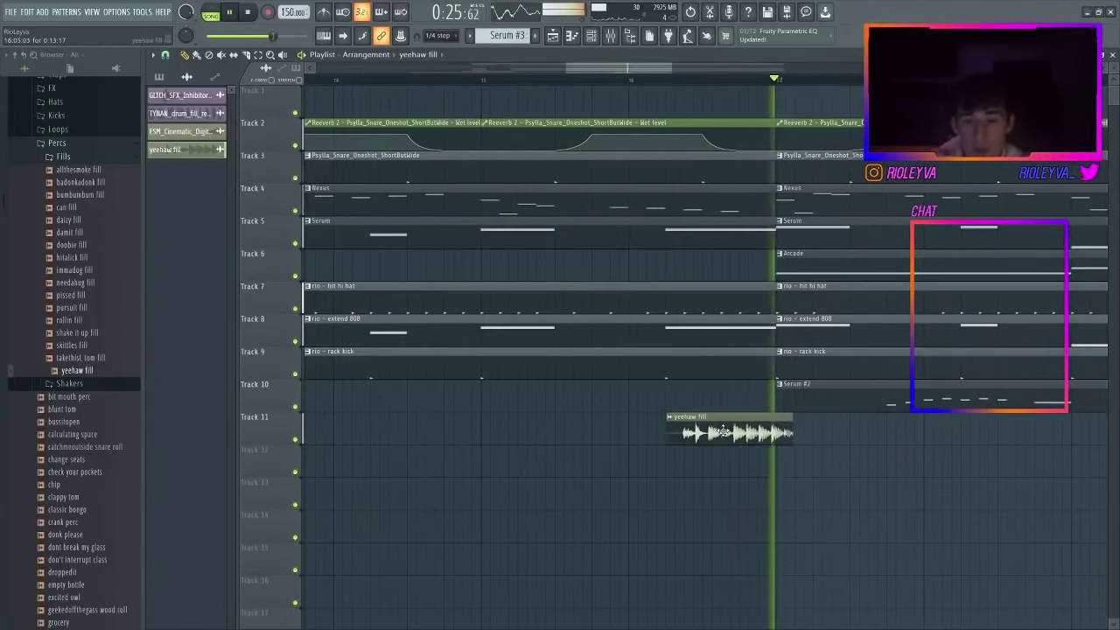
pyautogui.press('space')
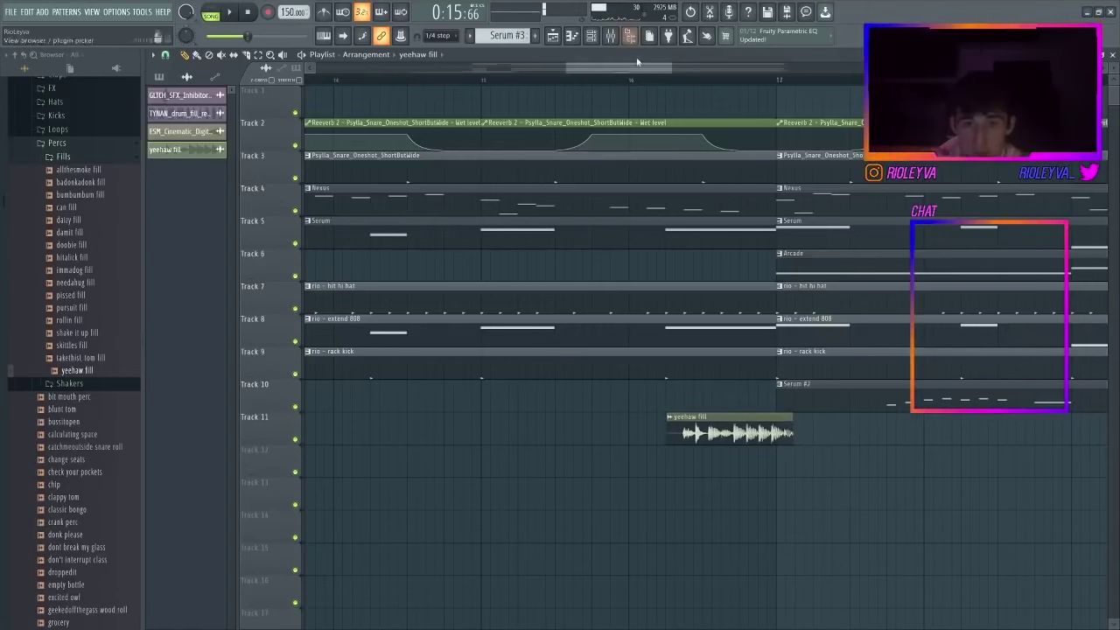
# - Time-stretch the yeehaw fill on track 11 to a shorter length of 0:10:05 and nudge it to finish just past bar 17
pyautogui.moveTo(670, 63); pyautogui.dragTo(637, 70)
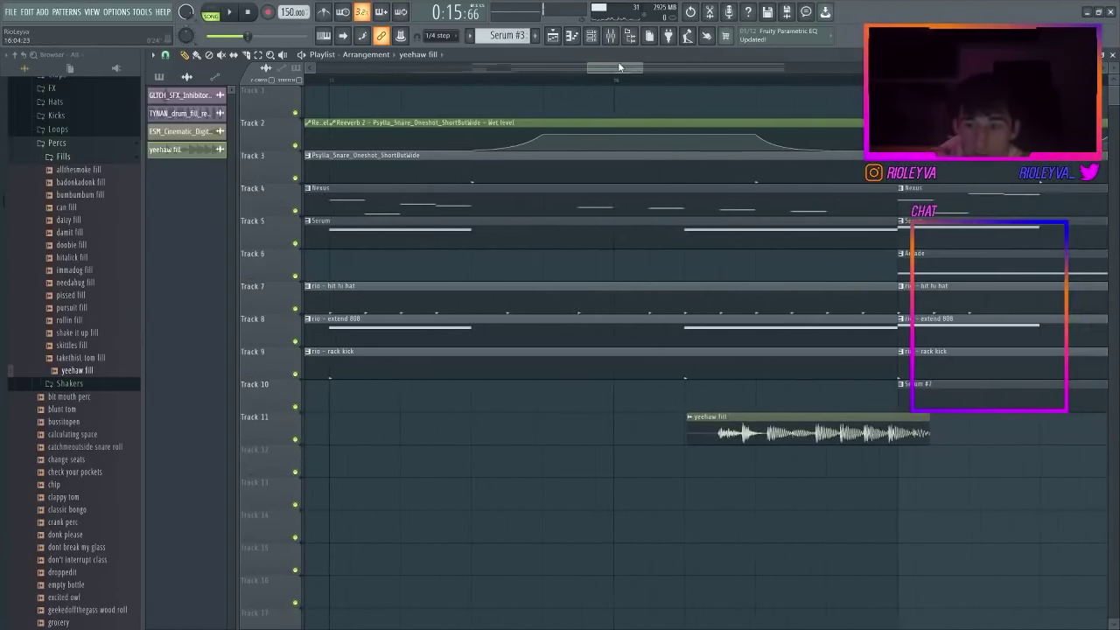
pyautogui.moveTo(753, 432); pyautogui.dragTo(755, 433)
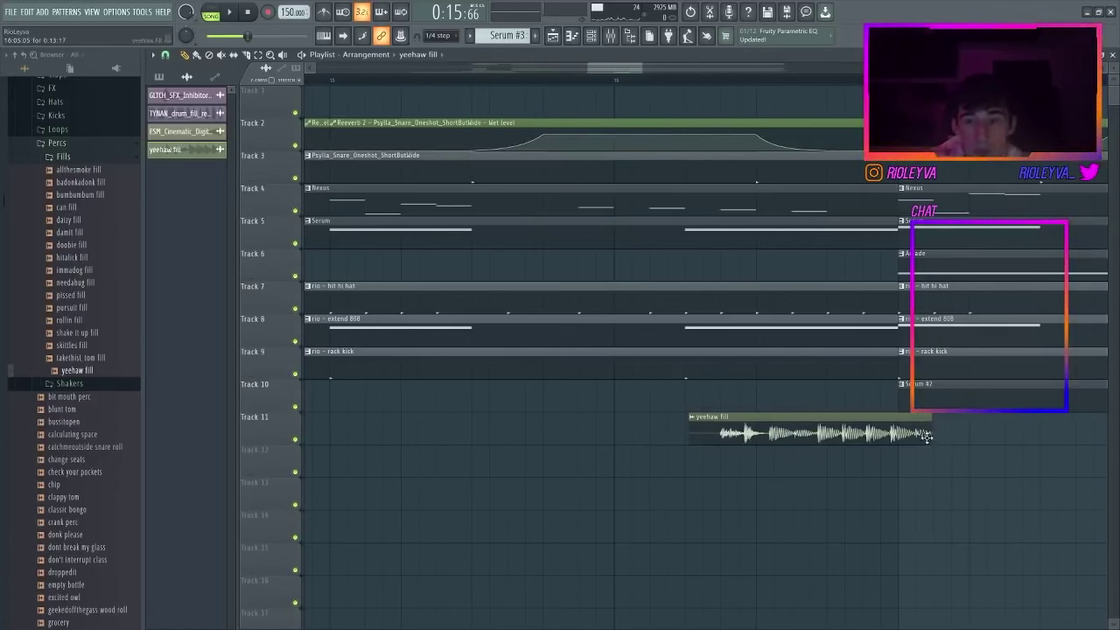
pyautogui.moveTo(930, 438)
pyautogui.mouseDown()
pyautogui.moveTo(886, 430)
pyautogui.moveTo(913, 433)
pyautogui.mouseUp()
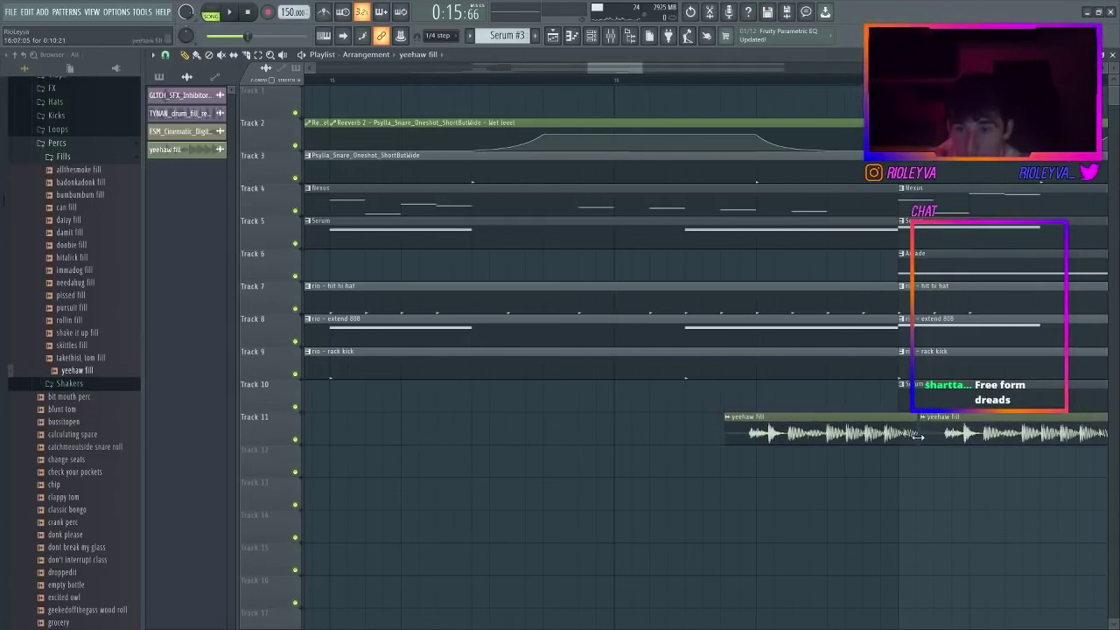
pyautogui.moveTo(918, 435); pyautogui.dragTo(897, 433)
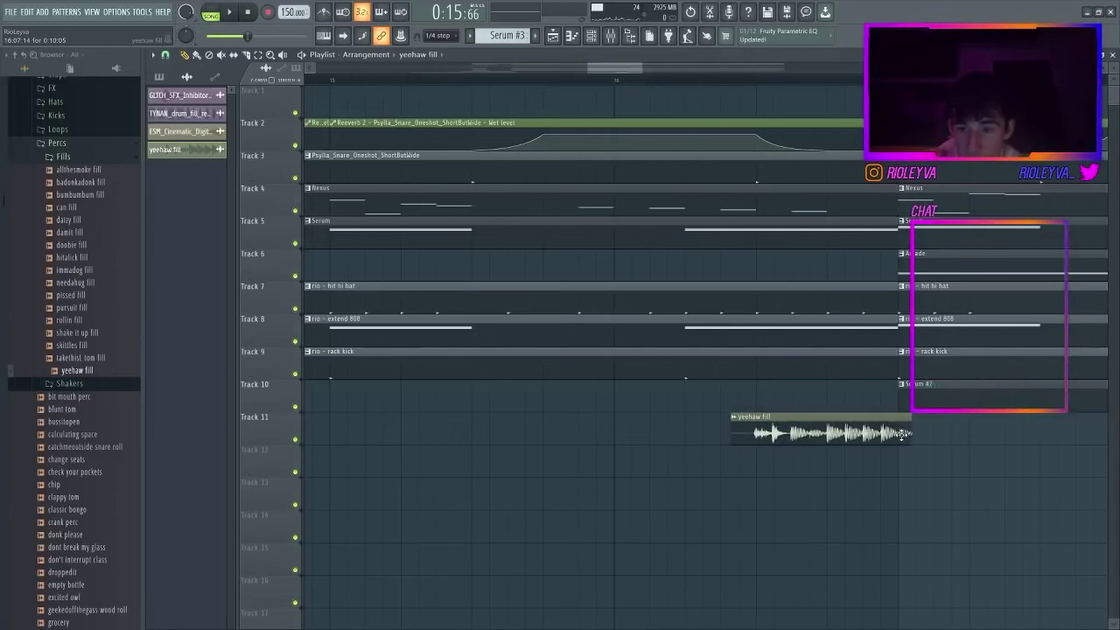
# - Nudge the yeehaw fill on track 11, time-stretch it to a length of 0:13:20 and play the transition into bar 17
pyautogui.press('space')
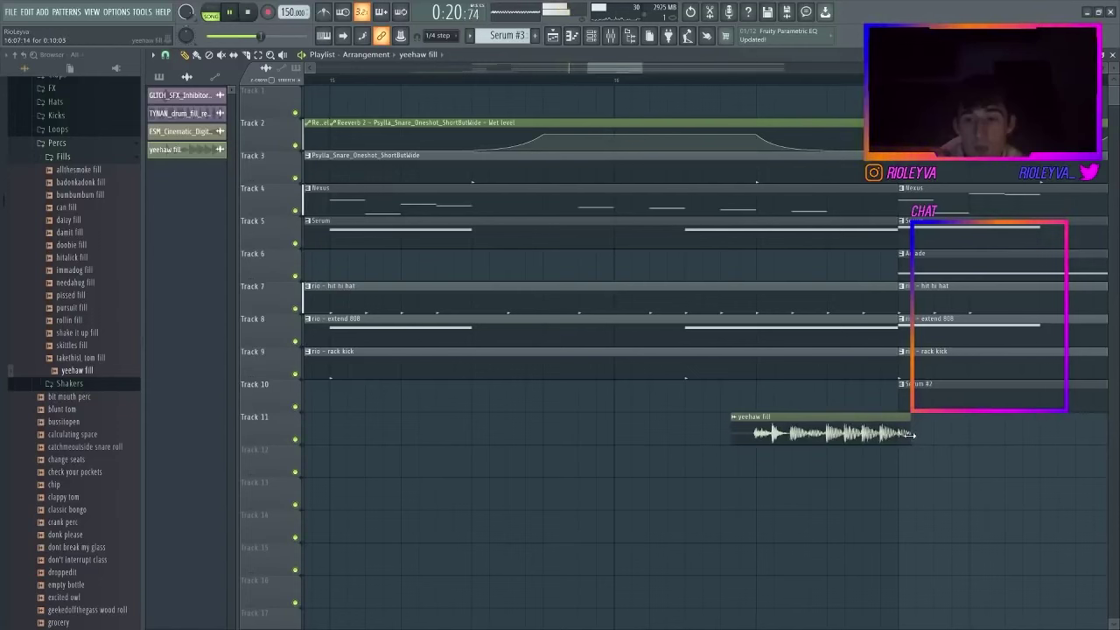
pyautogui.moveTo(901, 433); pyautogui.dragTo(903, 433)
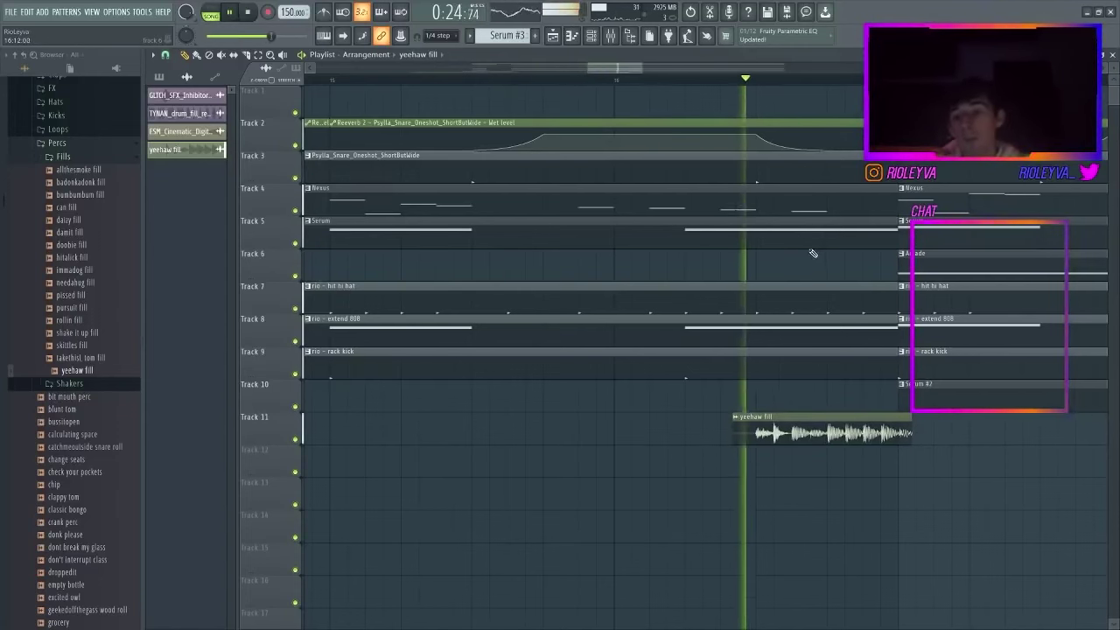
pyautogui.press('space')
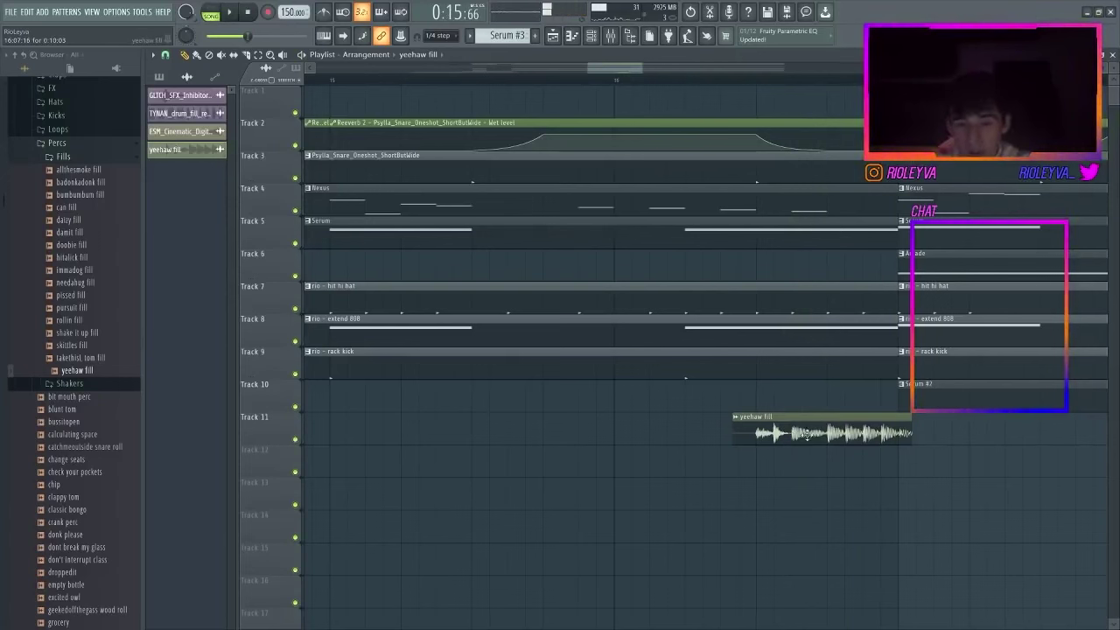
pyautogui.moveTo(914, 432)
pyautogui.mouseDown()
pyautogui.moveTo(1013, 433)
pyautogui.moveTo(928, 428)
pyautogui.mouseUp()
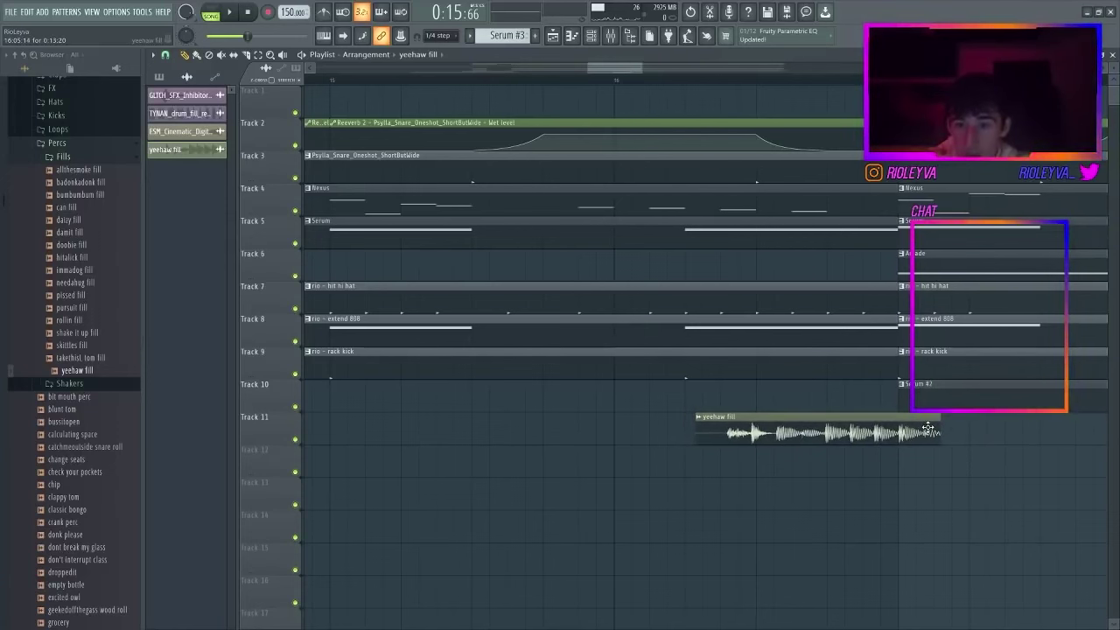
pyautogui.click(641, 80)
pyautogui.press('space')
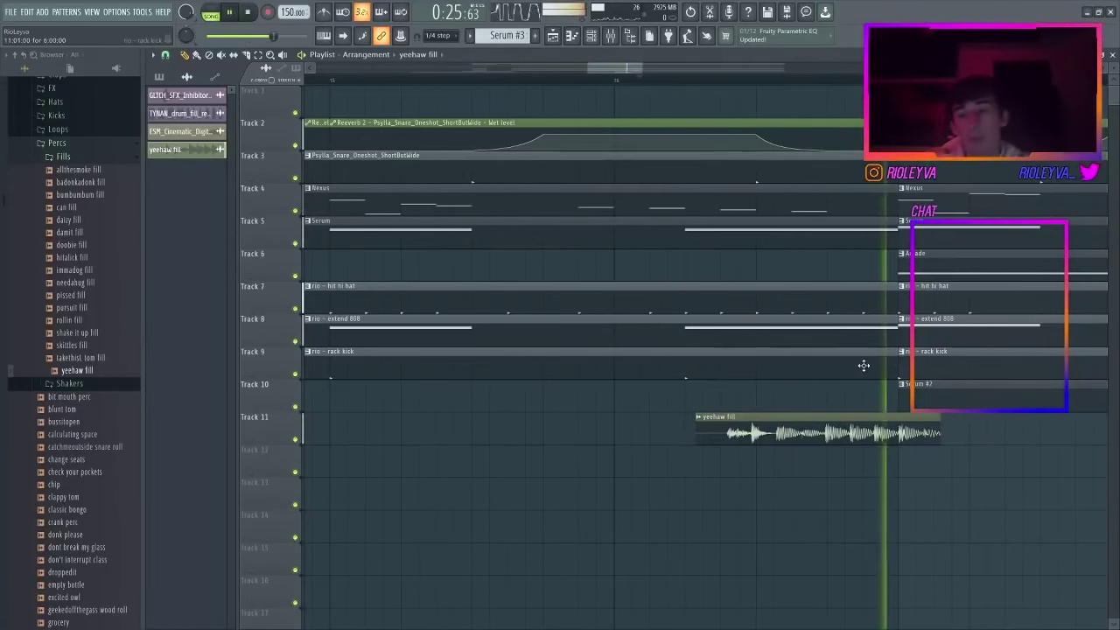
pyautogui.press('space')
# - Set the playlist snap to Beat and move the yeehaw fill on track 11 from bar 17 to bar 19
pyautogui.click(165, 55)
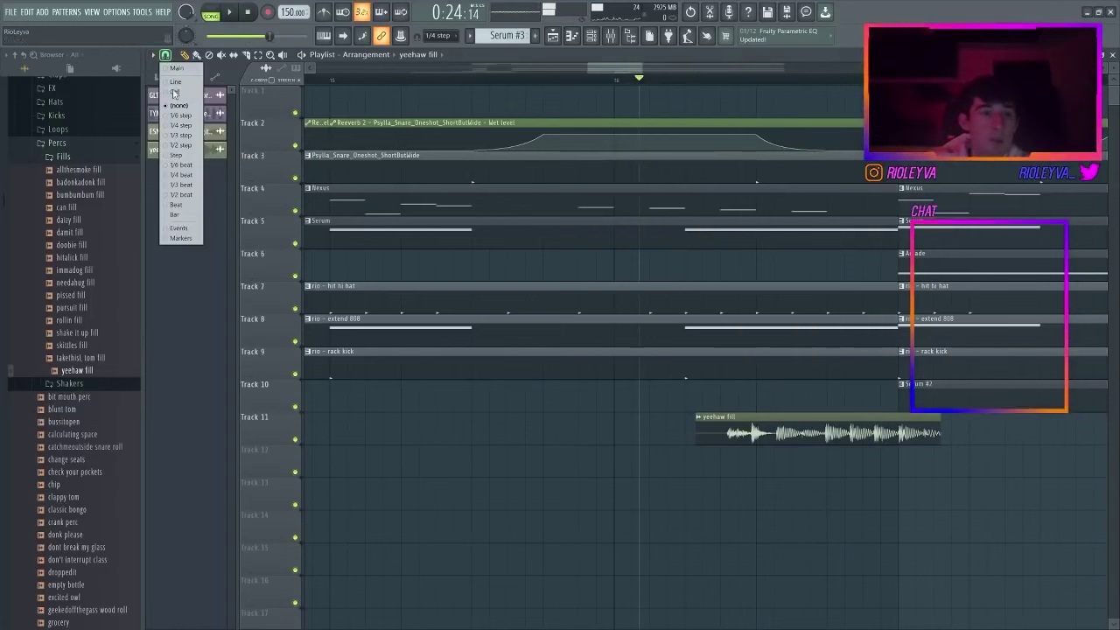
pyautogui.click(183, 198)
pyautogui.moveTo(640, 67); pyautogui.dragTo(800, 69)
pyautogui.moveTo(420, 427); pyautogui.dragTo(615, 425)
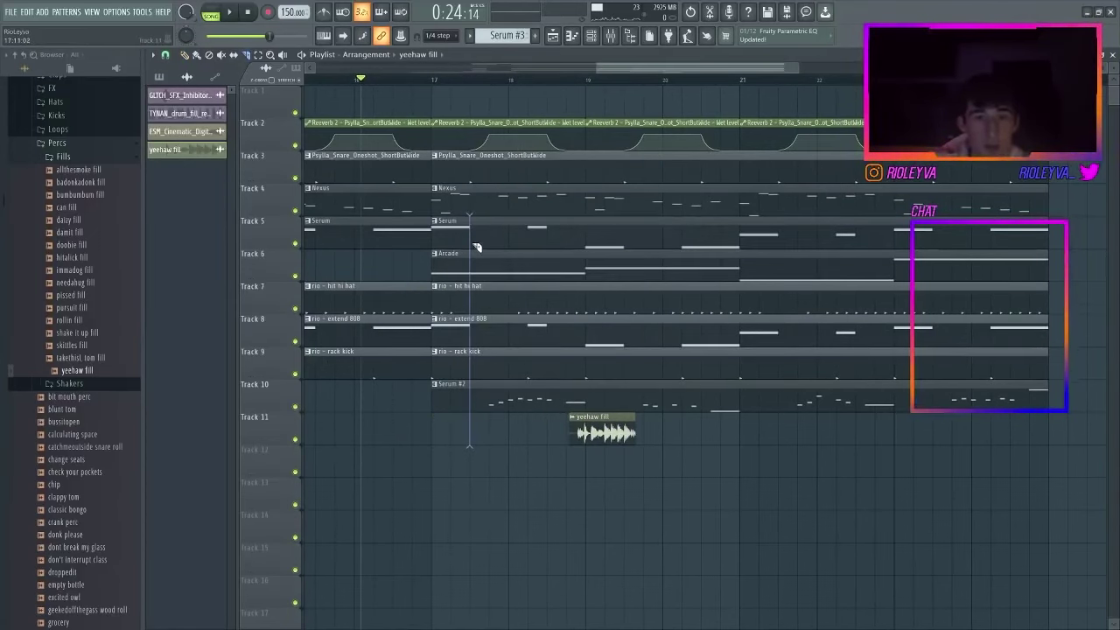
# - Slice the hi-hat, 808 and kick clips on tracks 7 to 9 and delete their part from mid-bar 17 to bar 19
pyautogui.moveTo(477, 247); pyautogui.dragTo(477, 254)
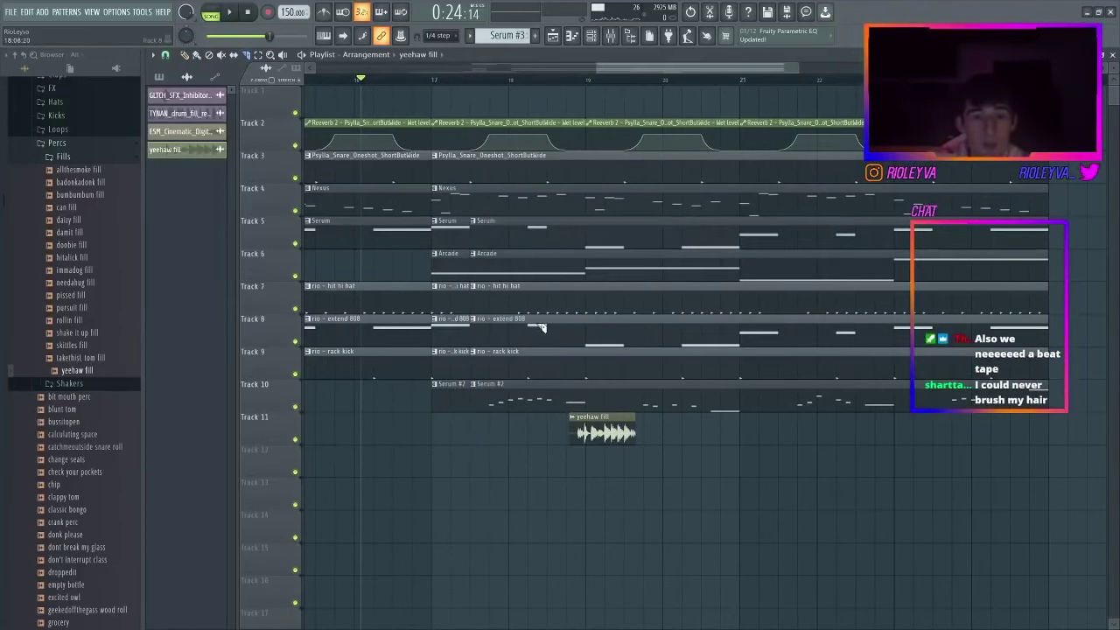
pyautogui.hotkey('ctrl', 'z')
pyautogui.moveTo(471, 416); pyautogui.dragTo(476, 301)
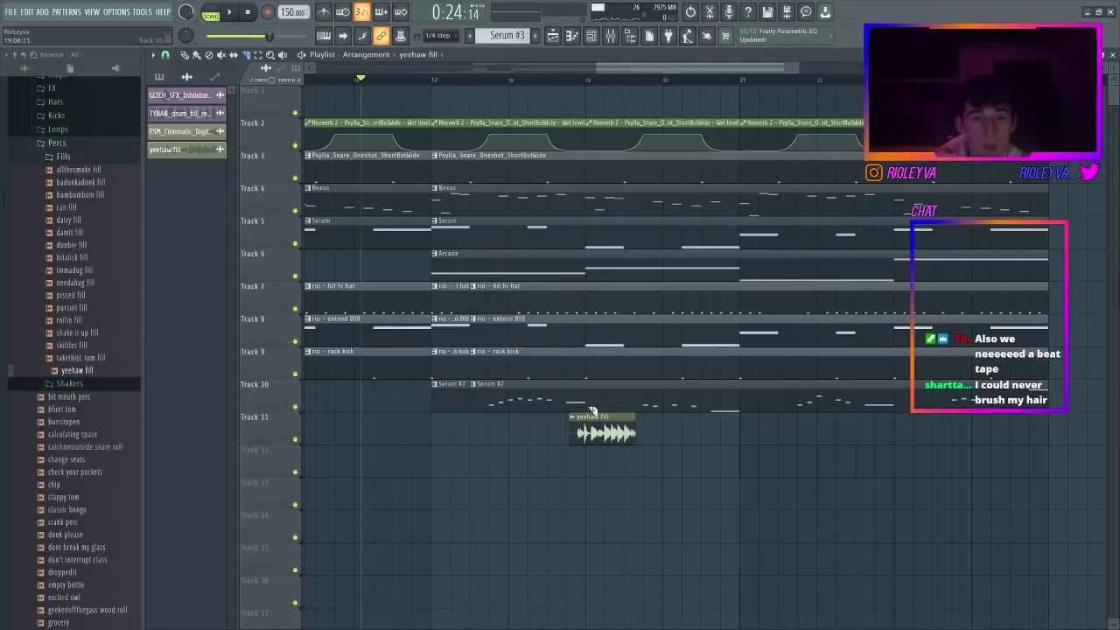
pyautogui.moveTo(589, 291); pyautogui.dragTo(589, 289)
pyautogui.moveTo(561, 299); pyautogui.dragTo(532, 371)
# - Delete the Nexus and Serum parts on tracks 4 and 5 from mid-bar 17 to bar 19, and the snare from bar 18 to 19
pyautogui.moveTo(586, 209); pyautogui.dragTo(586, 208)
pyautogui.rightClick(547, 203)
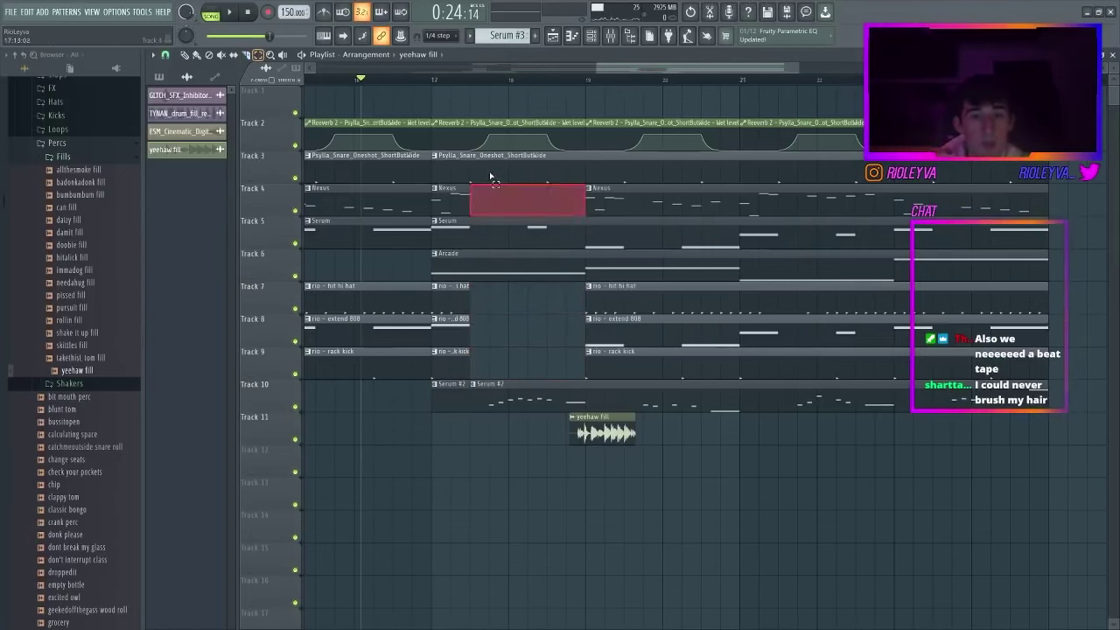
pyautogui.click(510, 176)
pyautogui.rightClick(562, 175)
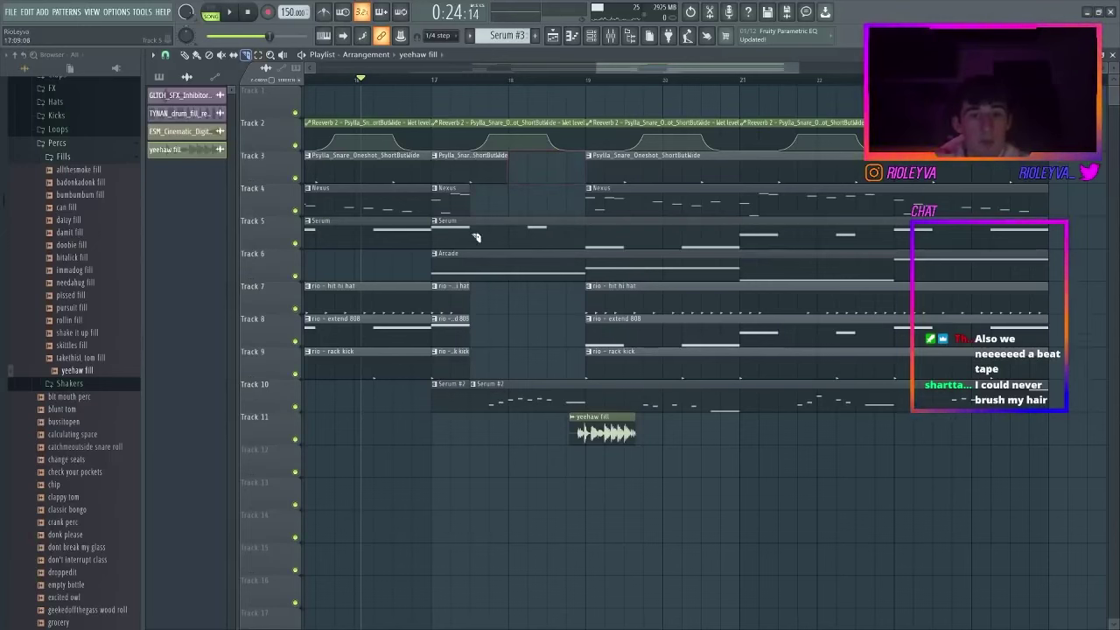
pyautogui.moveTo(585, 239); pyautogui.dragTo(586, 240)
pyautogui.rightClick(525, 229)
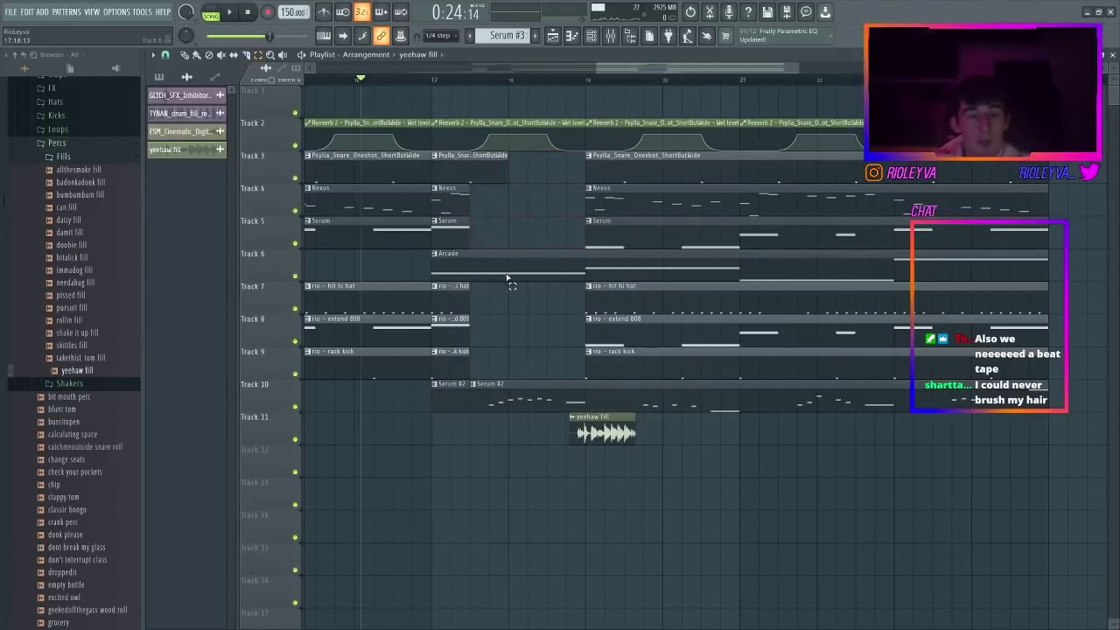
# - Play the emptied break and move the yeehaw fill on track 11 two beats earlier, ending just past bar 19
pyautogui.press('space')
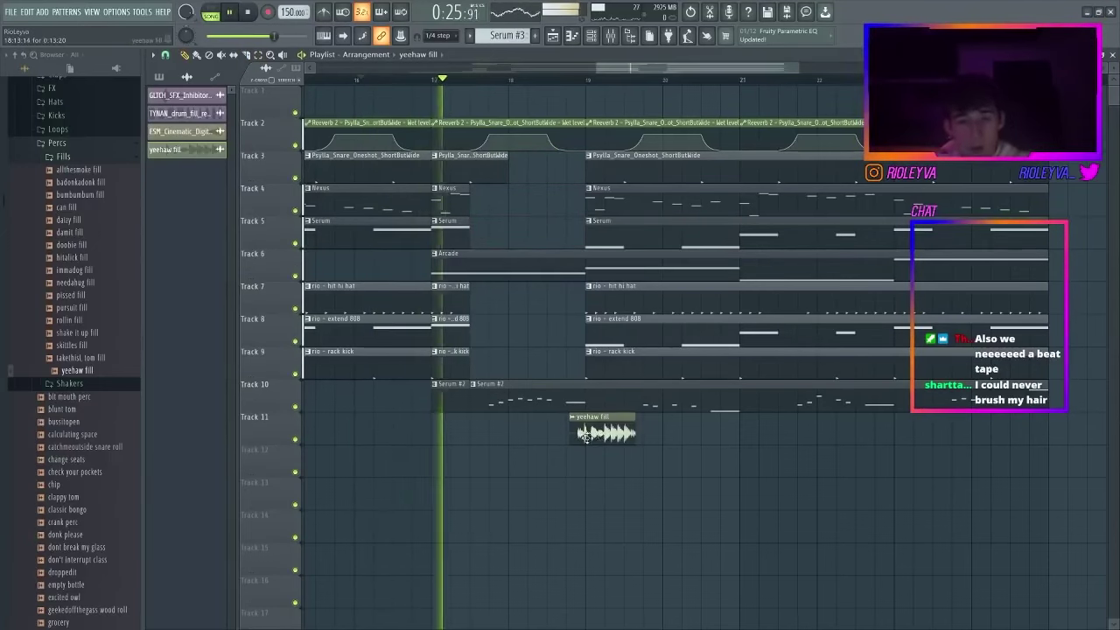
pyautogui.moveTo(614, 438); pyautogui.dragTo(574, 437)
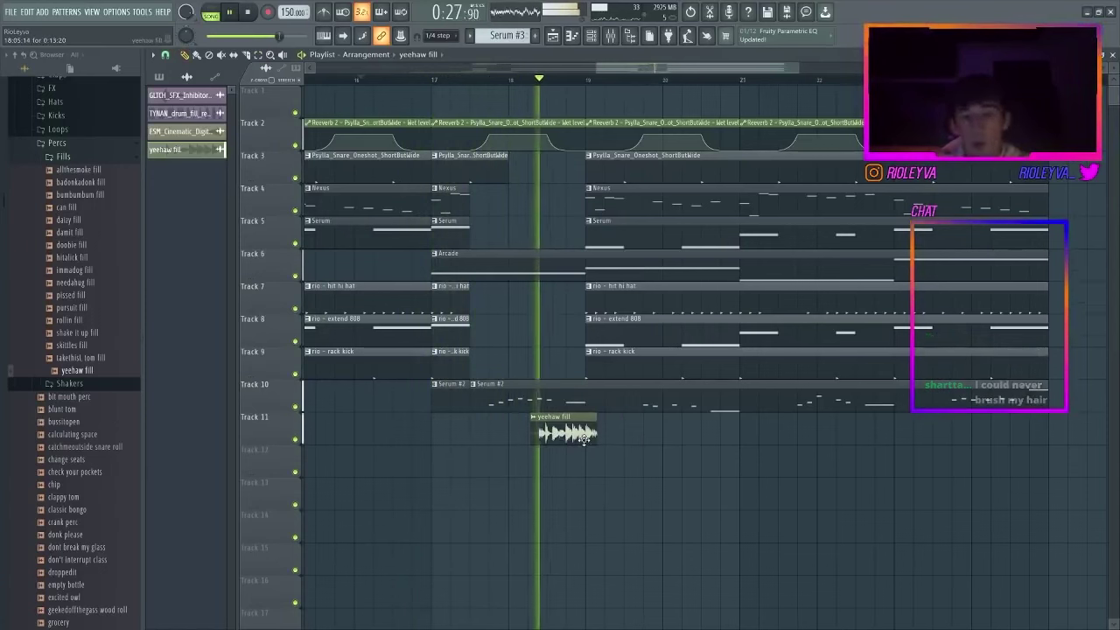
pyautogui.press('space')
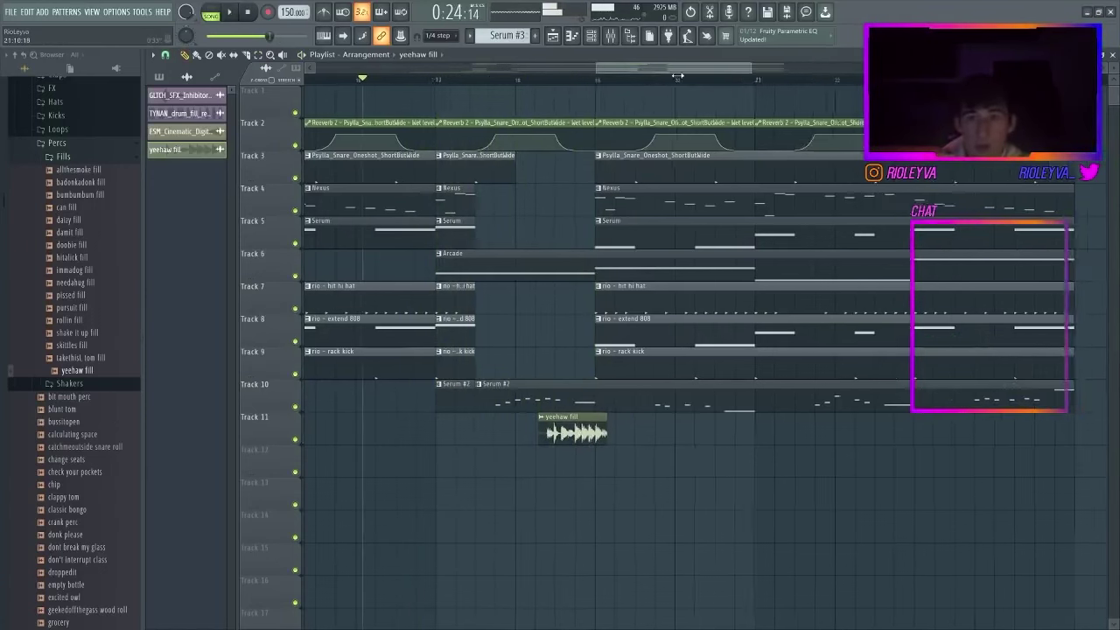
# - Open the Percs Fills folder of Dilip Drum Kit Vol. 1 and replace the yeehaw fill on track 11 with Tom Fill
pyautogui.scroll(4, 641, 69)
pyautogui.scroll(10, 78, 223)
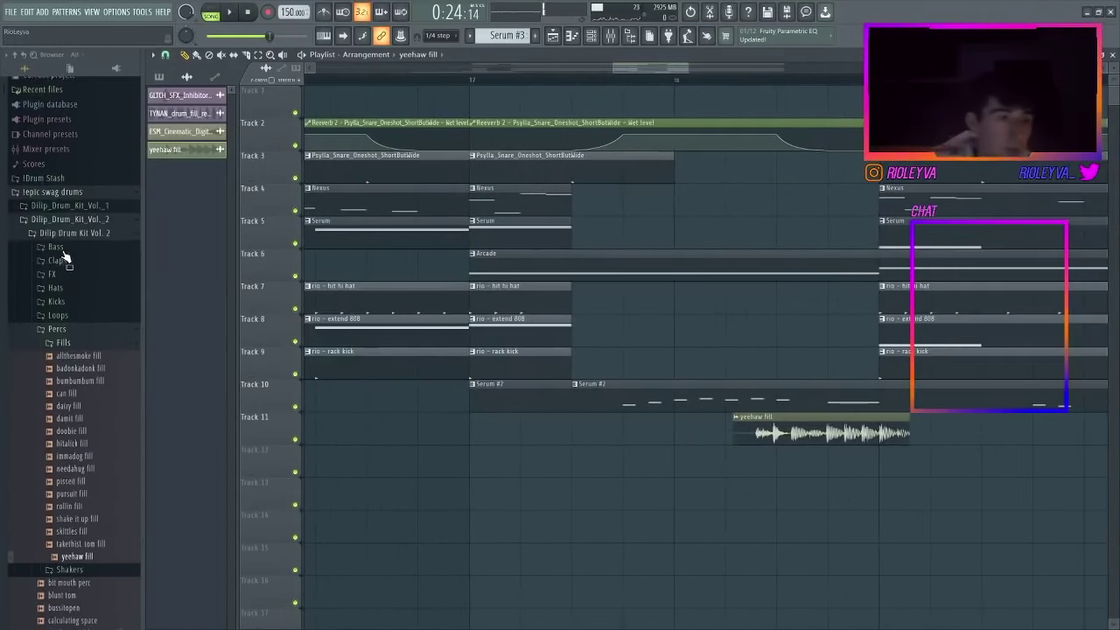
pyautogui.click(63, 308)
pyautogui.click(75, 228)
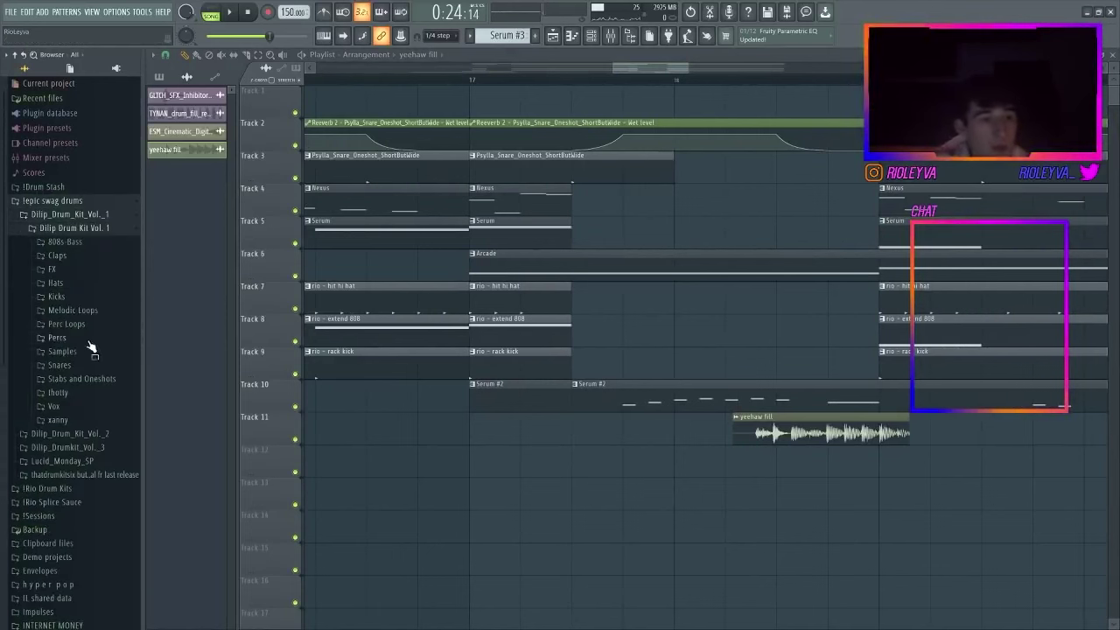
pyautogui.click(57, 338)
pyautogui.click(66, 379)
pyautogui.scroll(-4, 79, 411)
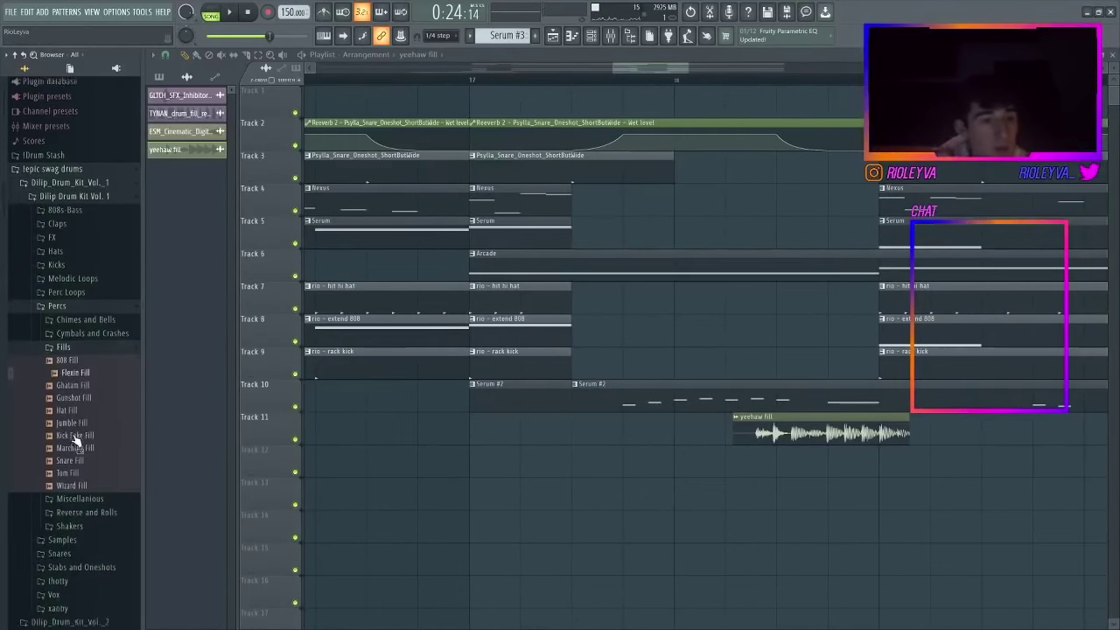
pyautogui.click(72, 355)
pyautogui.moveTo(73, 361); pyautogui.dragTo(779, 425)
# - Set the playlist snap to none and move the Tom Fill on track 11 to end just before bar 19
pyautogui.click(154, 55)
pyautogui.click(165, 55)
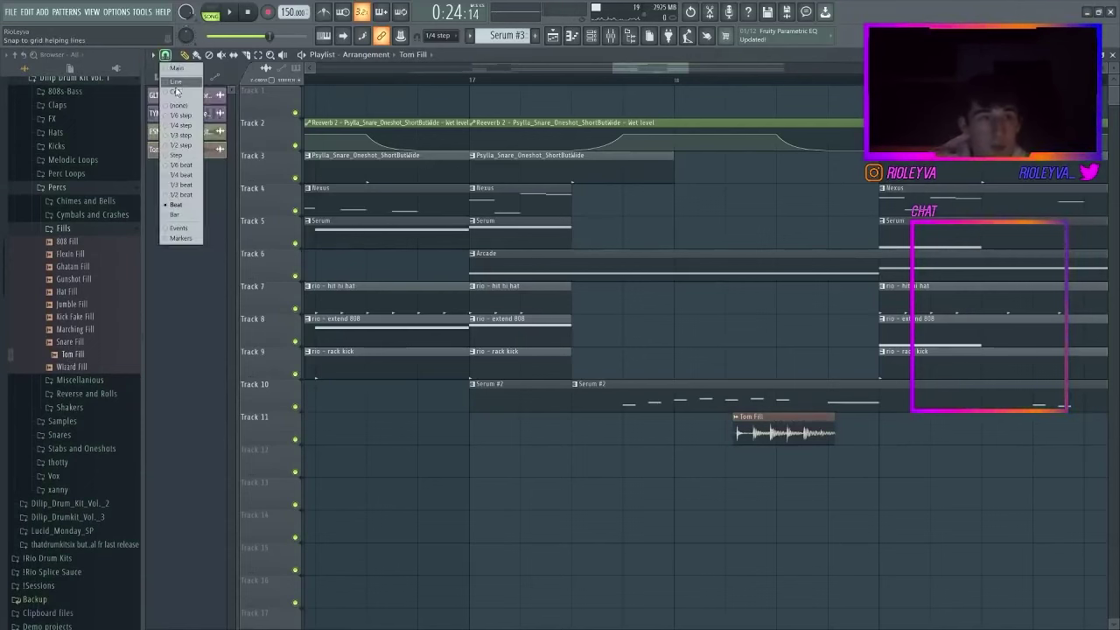
pyautogui.click(181, 90)
pyautogui.moveTo(806, 433); pyautogui.dragTo(864, 434)
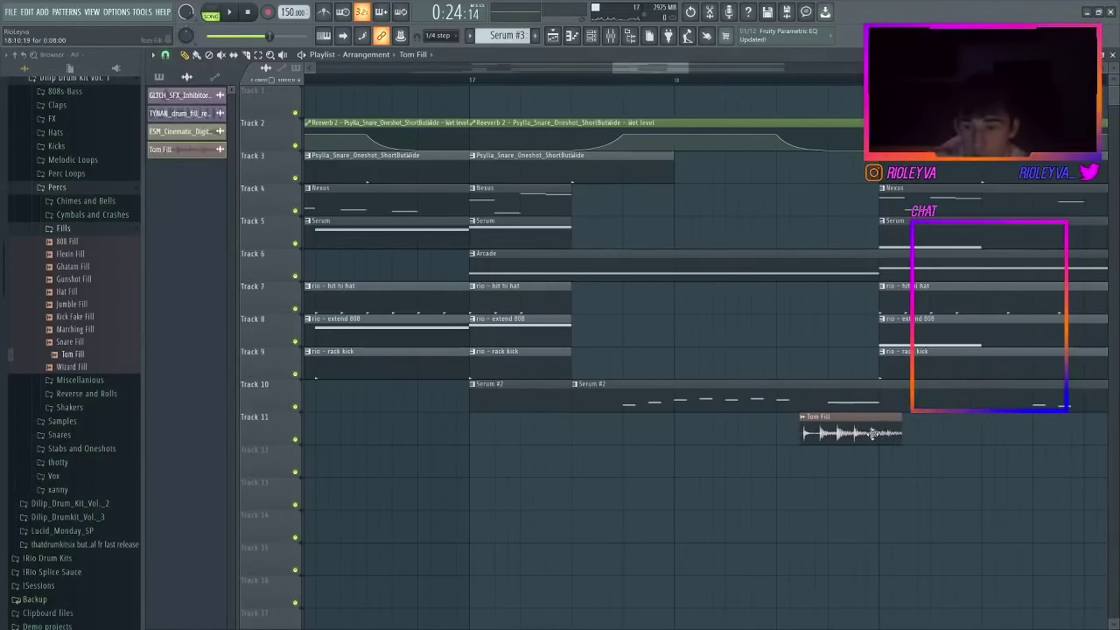
pyautogui.moveTo(690, 67); pyautogui.dragTo(650, 67)
pyautogui.moveTo(638, 67); pyautogui.dragTo(667, 67)
pyautogui.moveTo(771, 433); pyautogui.dragTo(716, 432)
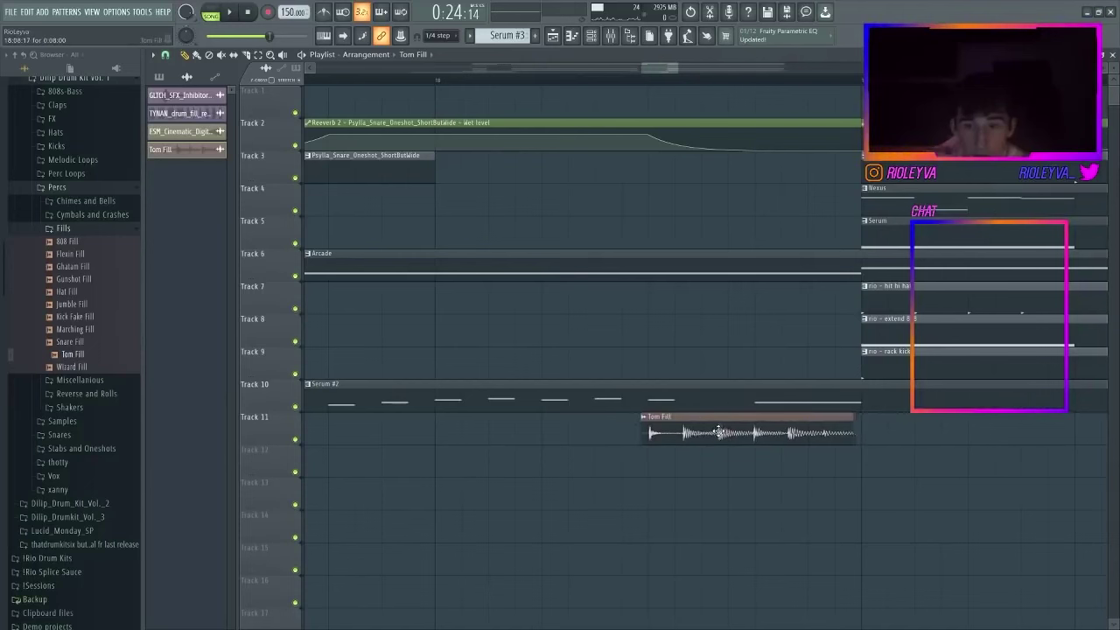
# - Time-stretch the Tom Fill on track 11 to a length of 0:08:07 so it ends at bar 19, and play it back
pyautogui.doubleClick(854, 433)
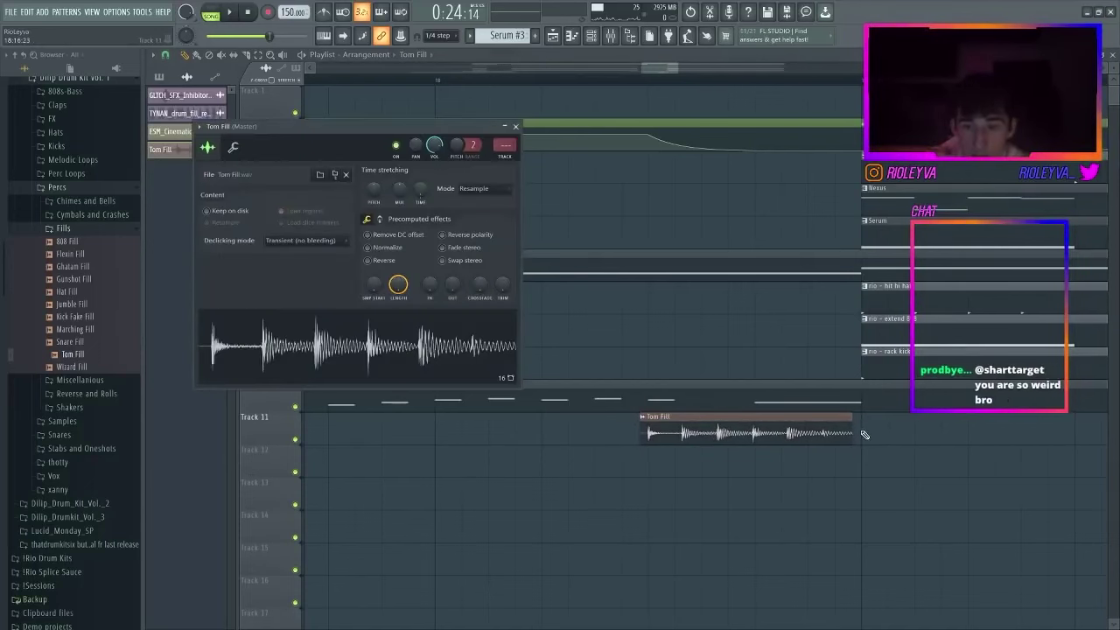
pyautogui.click(516, 127)
pyautogui.moveTo(851, 434); pyautogui.dragTo(860, 438)
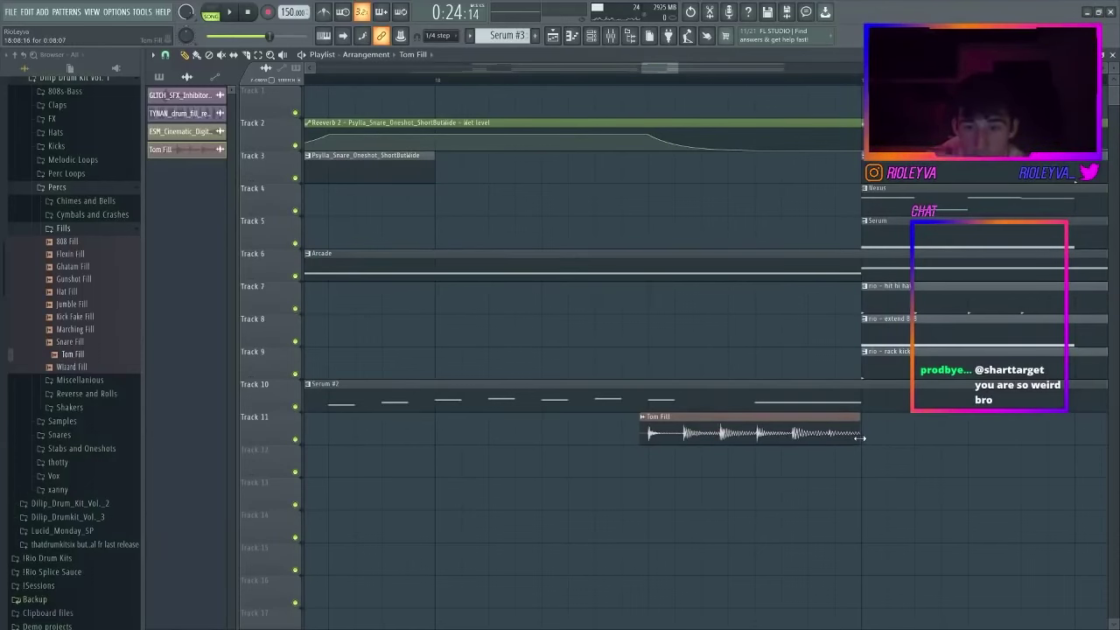
pyautogui.press('space')
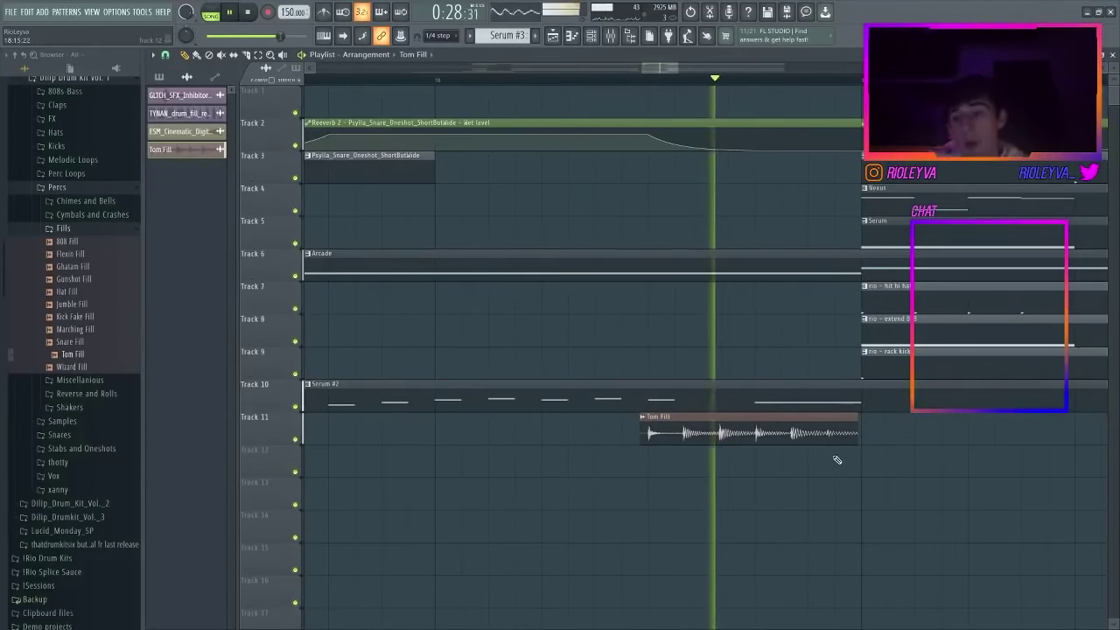
pyautogui.press('space')
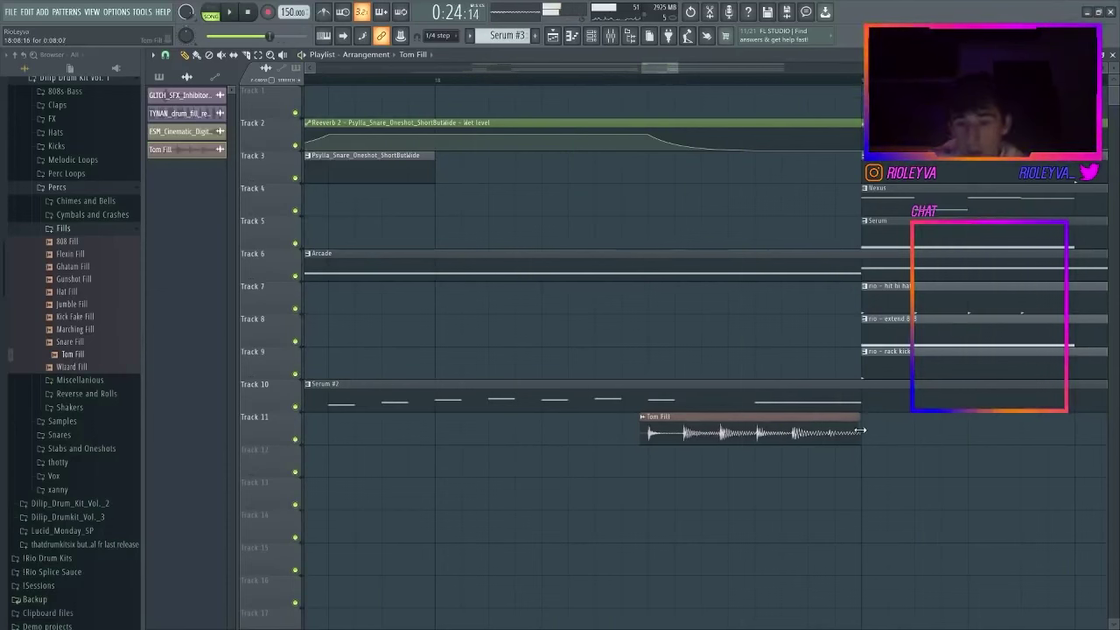
pyautogui.moveTo(858, 431); pyautogui.dragTo(865, 430)
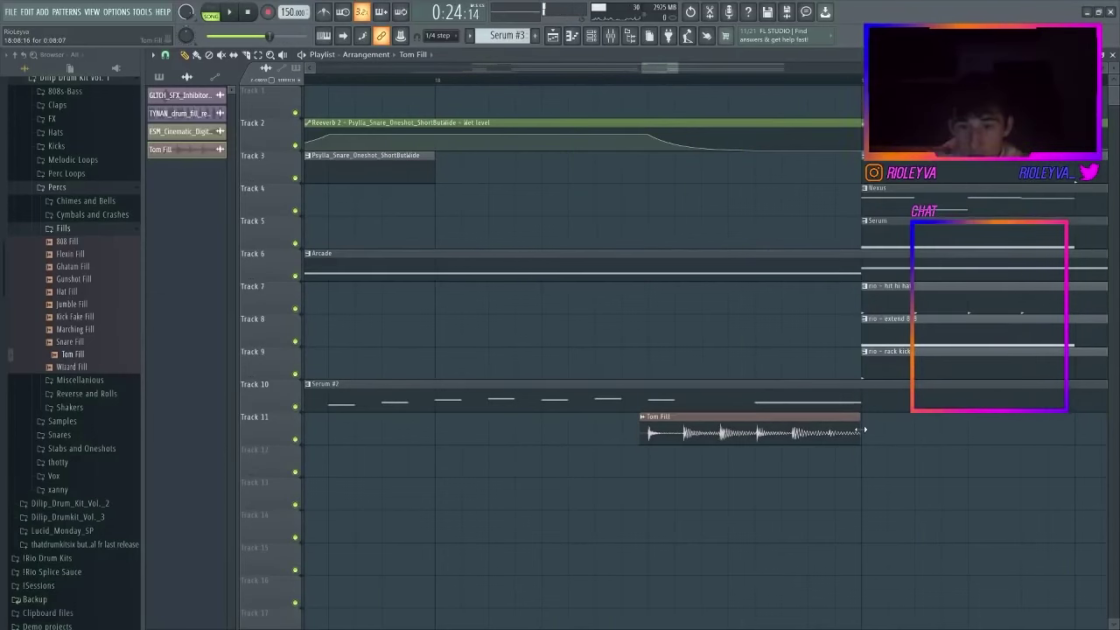
# - In the Tom Fill channel settings, set the pitch knob range to 6 semitones and the time-stretching mode to Stretch
pyautogui.doubleClick(741, 414)
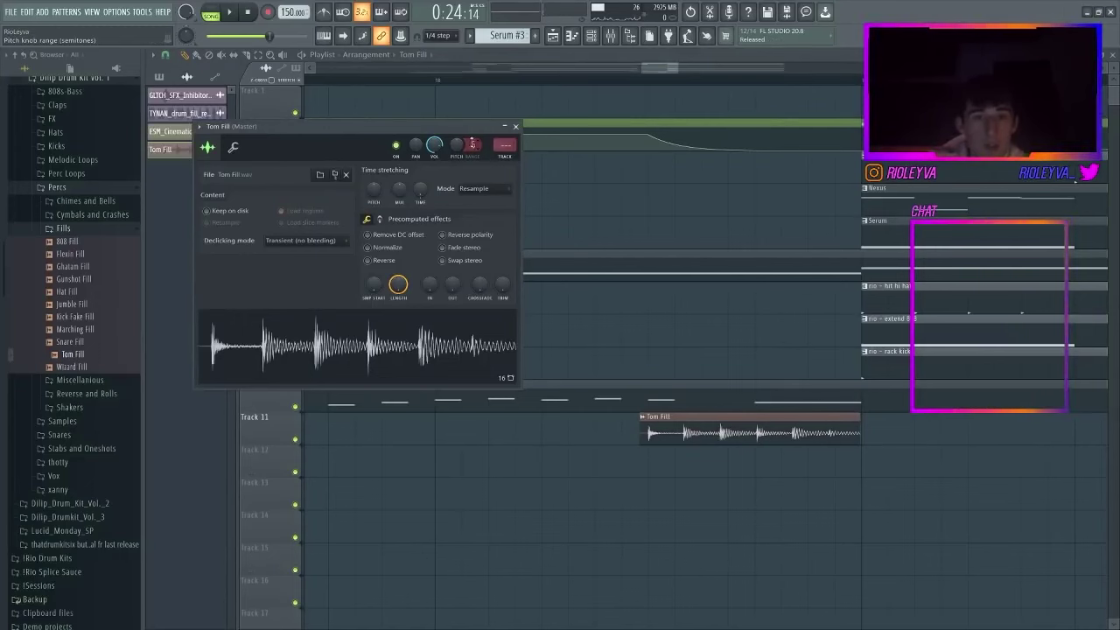
pyautogui.rightClick(457, 148)
pyautogui.click(561, 193)
pyautogui.click(476, 188)
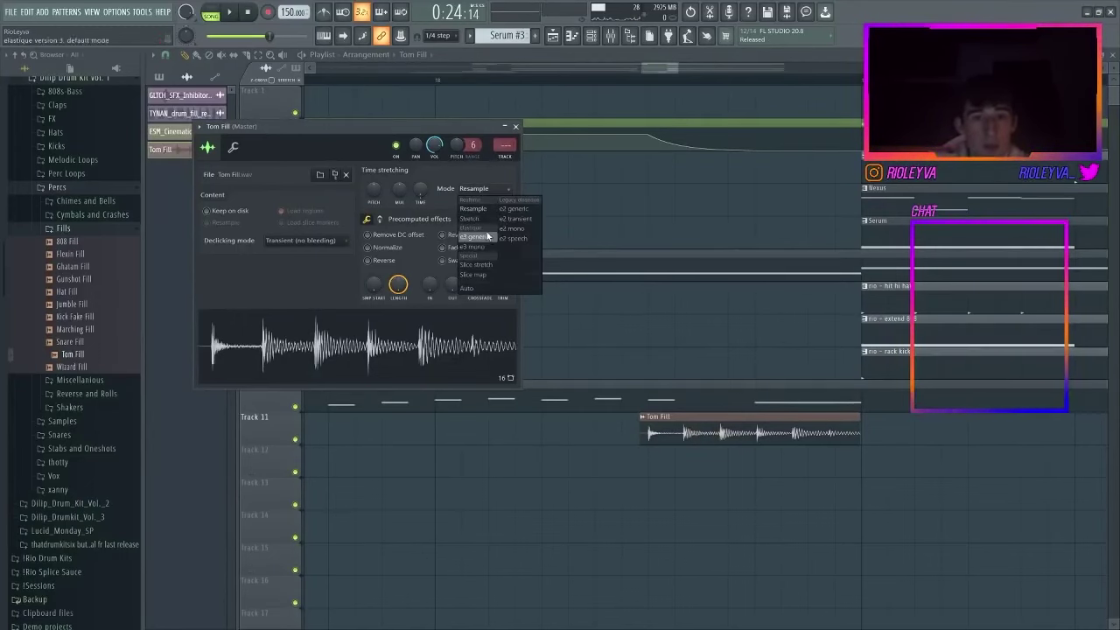
pyautogui.click(481, 220)
pyautogui.rightClick(457, 145)
pyautogui.click(477, 180)
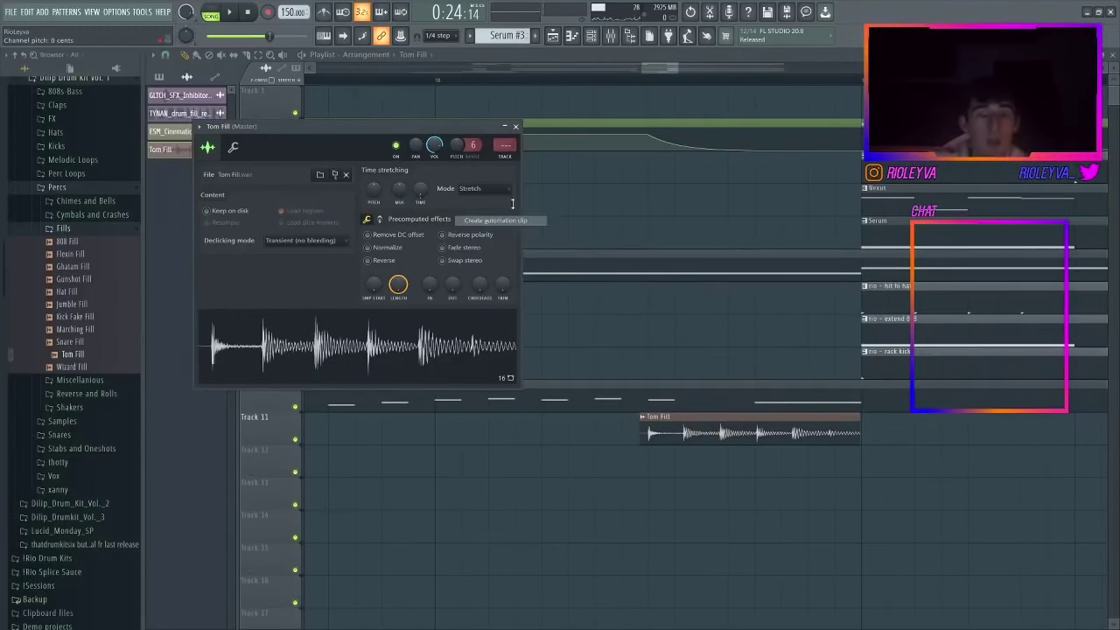
pyautogui.moveTo(336, 67); pyautogui.dragTo(343, 69)
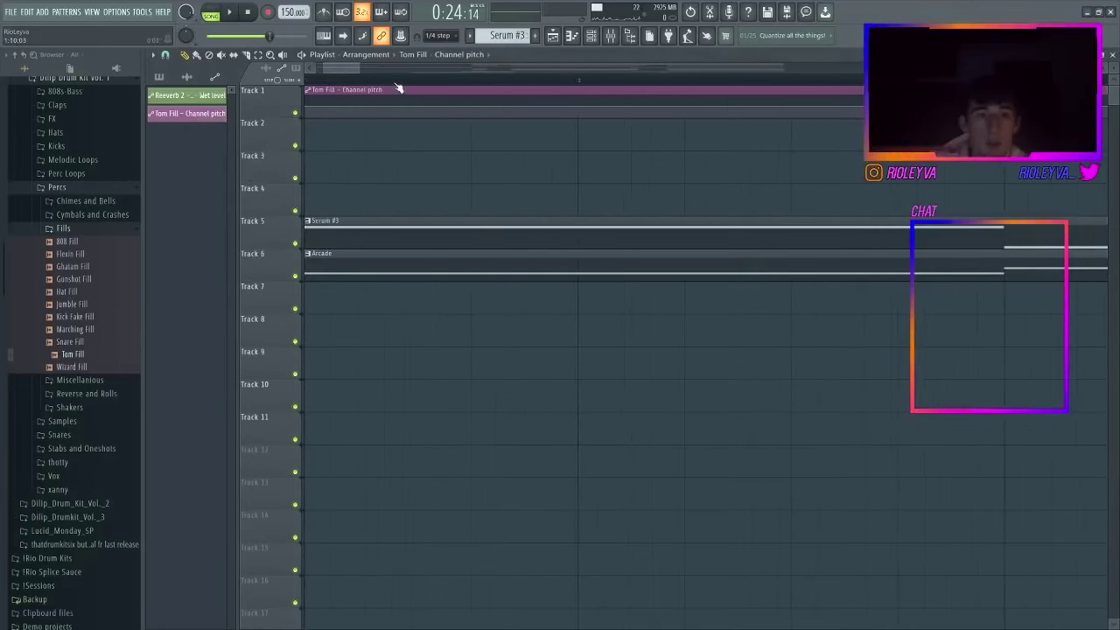
pyautogui.moveTo(400, 90); pyautogui.dragTo(327, 523)
pyautogui.moveTo(333, 69); pyautogui.dragTo(667, 99)
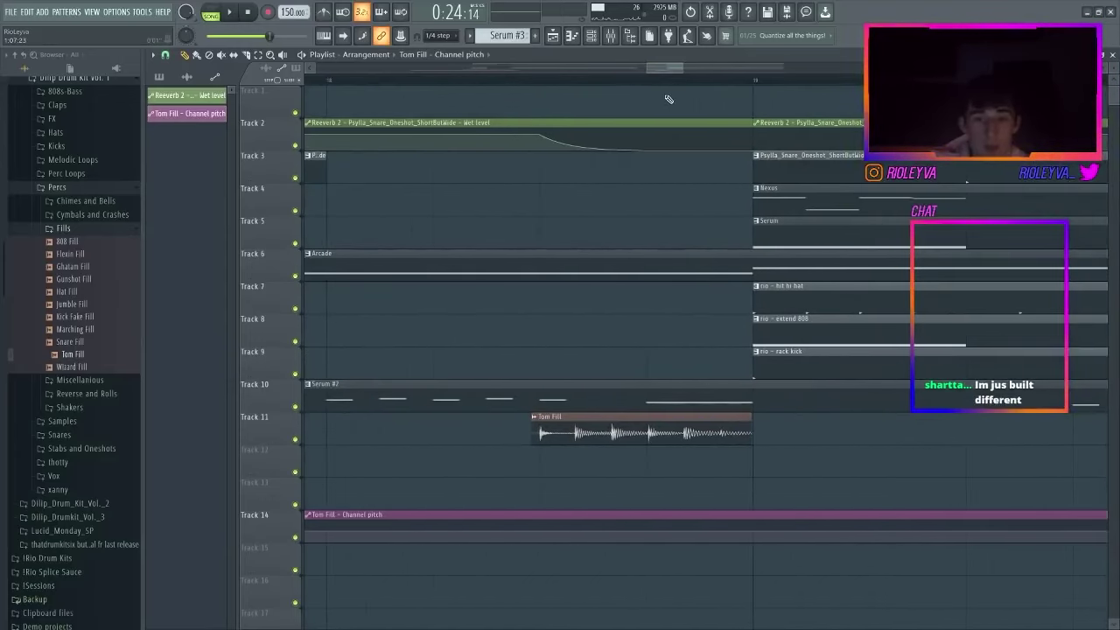
# - Shape the pitch automation on track 14 to fall in a straight line from the Tom Fill's start to bar 19, and play it
pyautogui.click(540, 524)
pyautogui.click(751, 540)
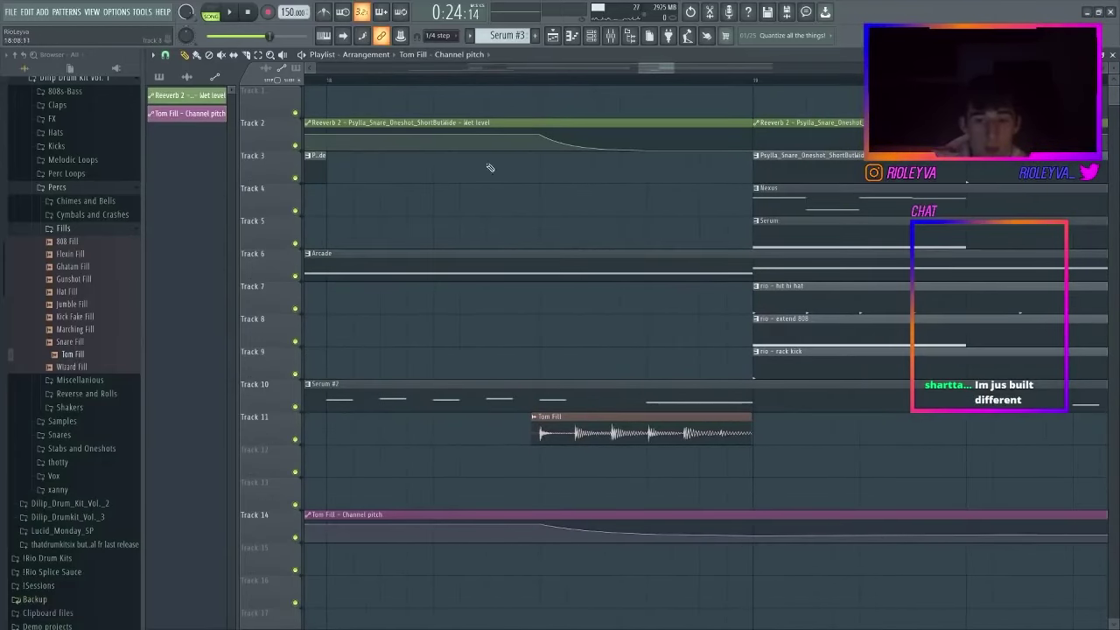
pyautogui.moveTo(657, 530); pyautogui.dragTo(645, 531)
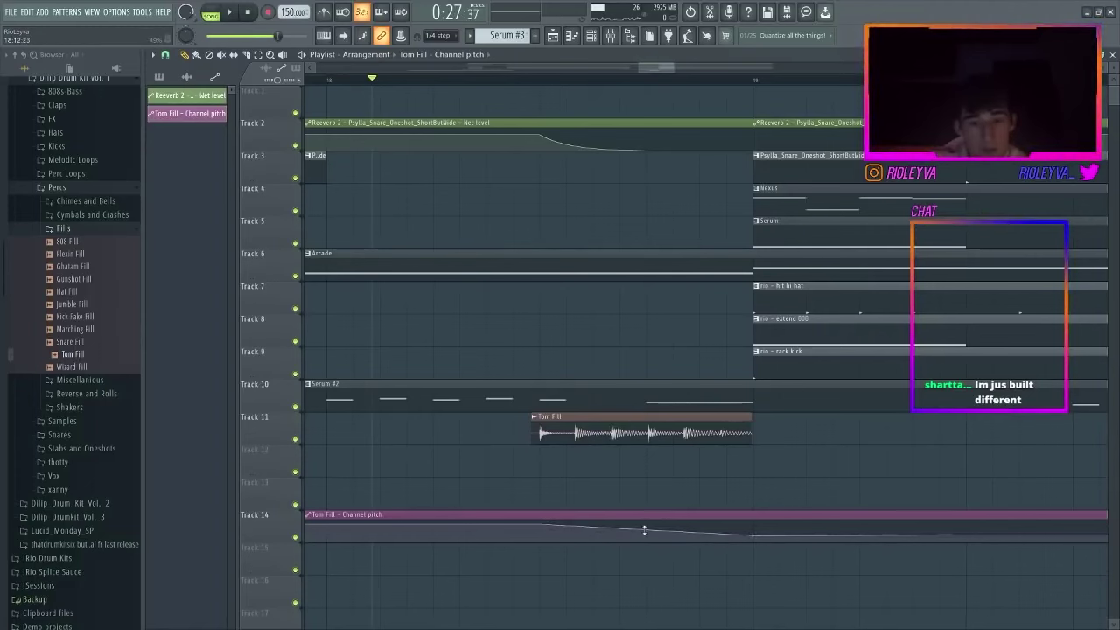
pyautogui.press('space')
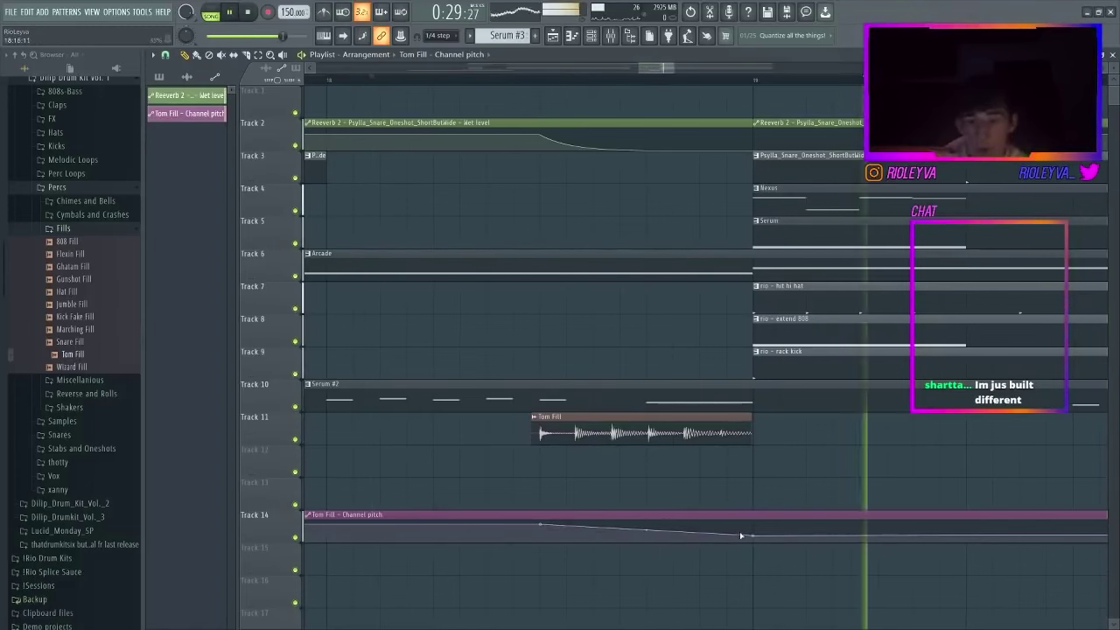
pyautogui.press('space')
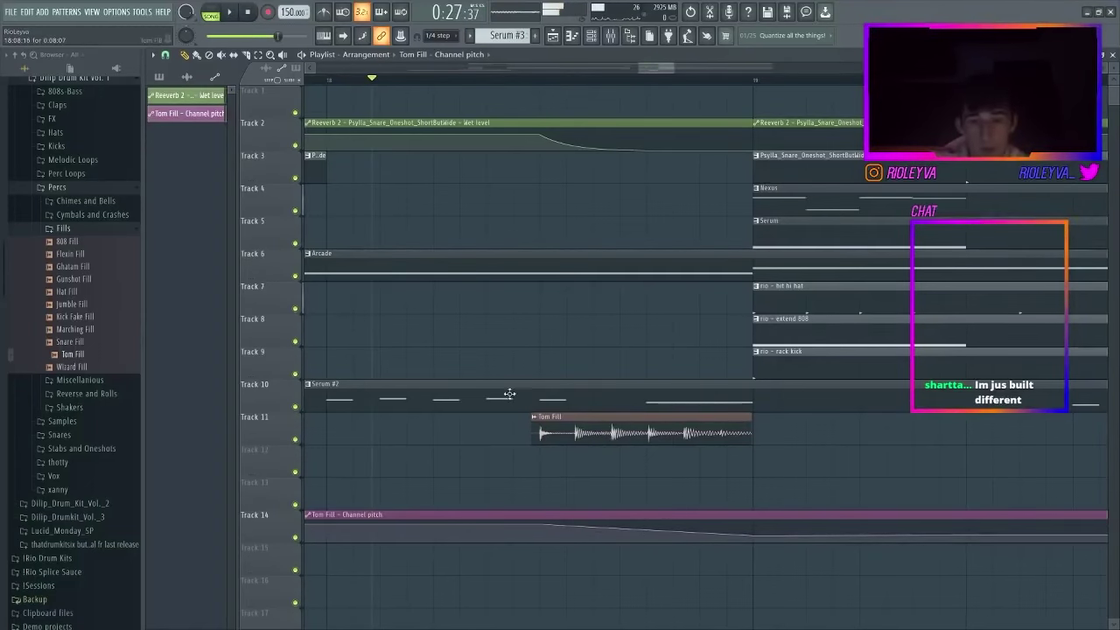
# - Slice the Tom Fill on track 11 at 18:13, delete the second part, and duplicate the first part to fill up to bar 19
pyautogui.click(165, 56)
pyautogui.click(185, 196)
pyautogui.press('c')
pyautogui.moveTo(652, 444); pyautogui.dragTo(652, 420)
pyautogui.keyDown('ctrl'); pyautogui.click(666, 434); pyautogui.keyUp('ctrl')
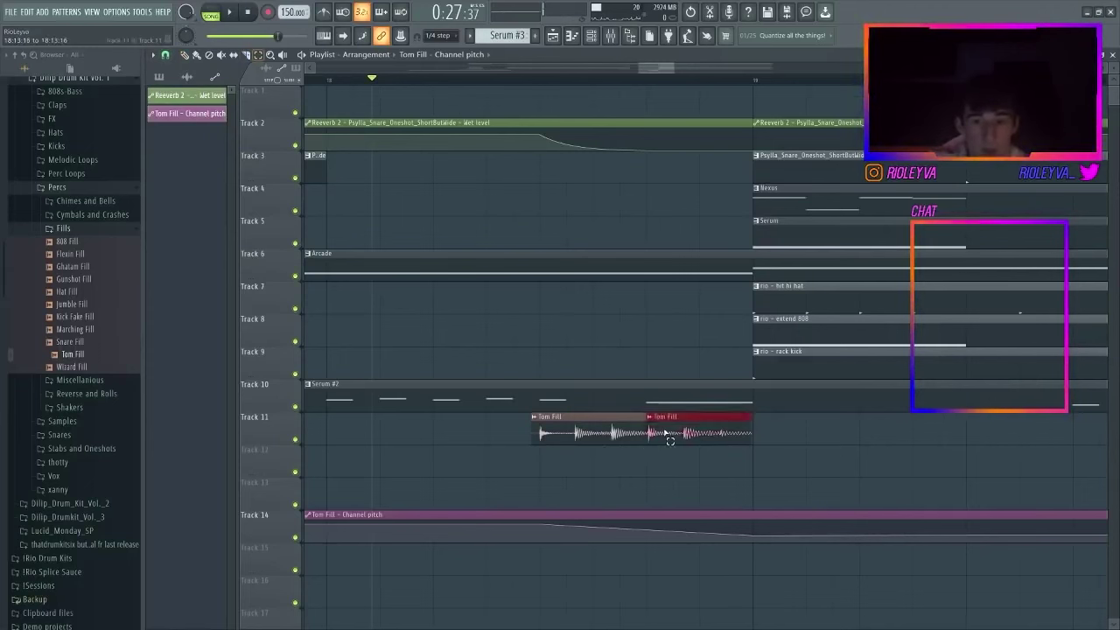
pyautogui.press('Delete')
pyautogui.click(542, 433)
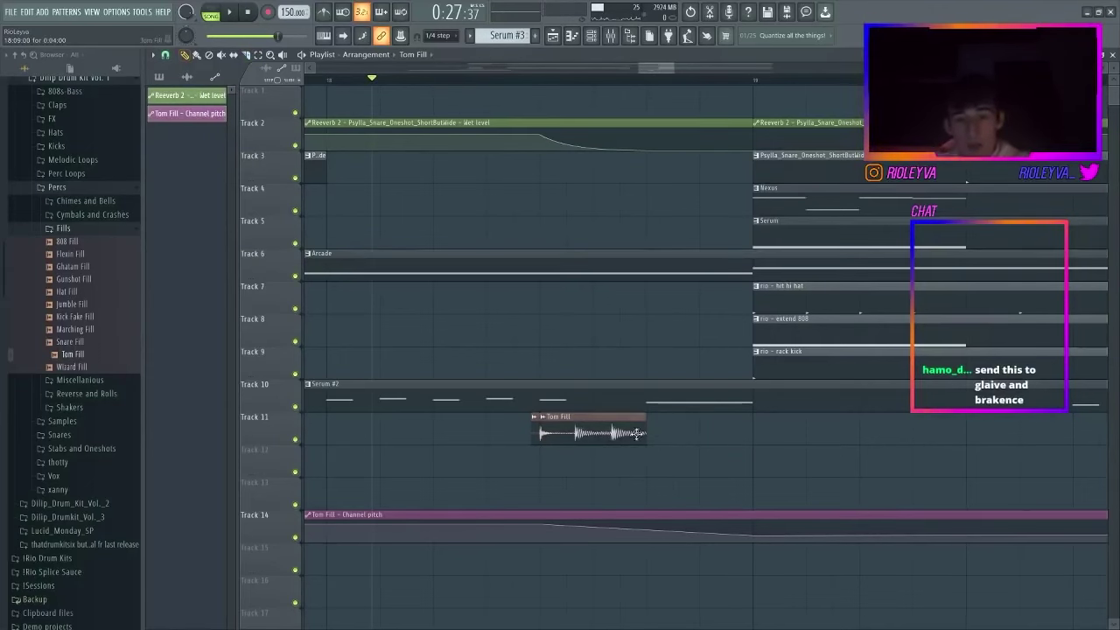
pyautogui.hotkey('ctrl', 'b')
# - Lower the Tom Fill pitch automation point at bar 19 to the minimum and play the fill
pyautogui.press('space')
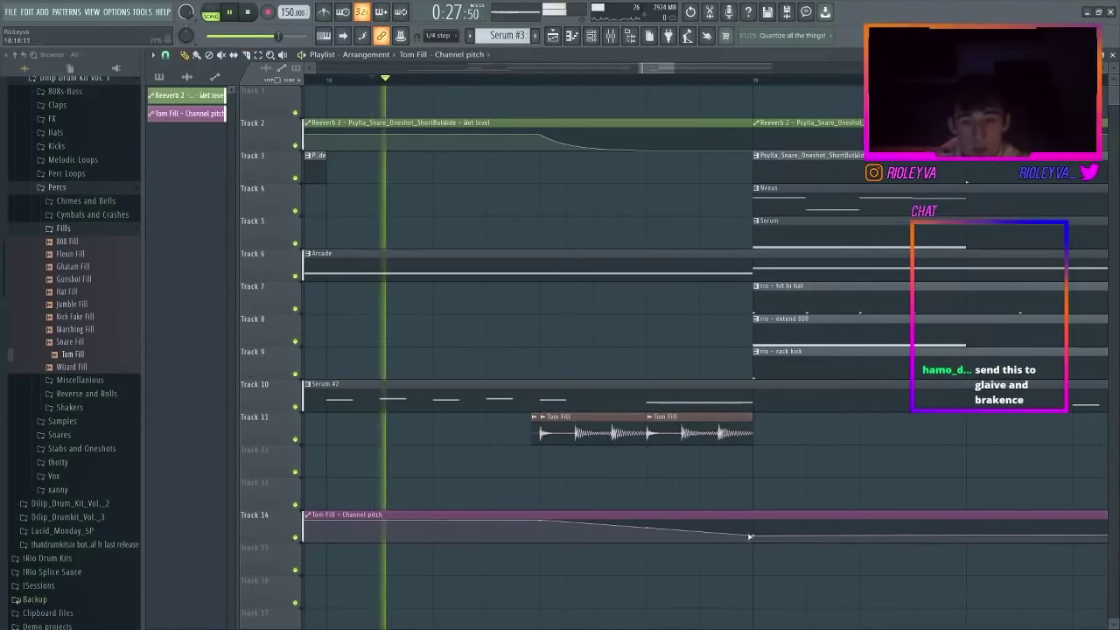
pyautogui.moveTo(749, 536); pyautogui.dragTo(753, 543)
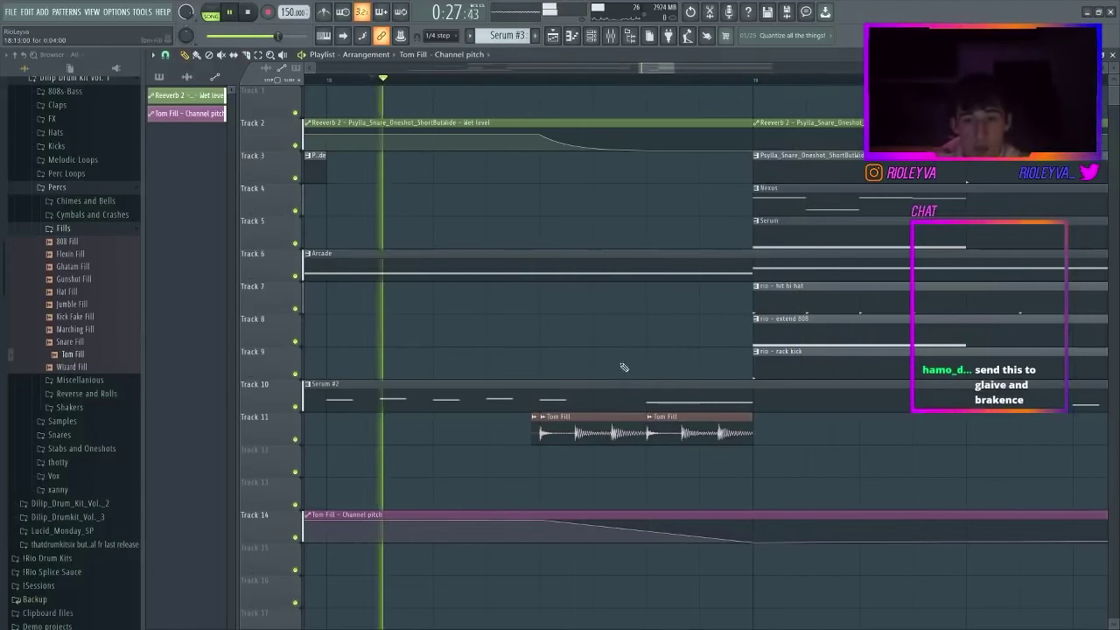
pyautogui.press('space')
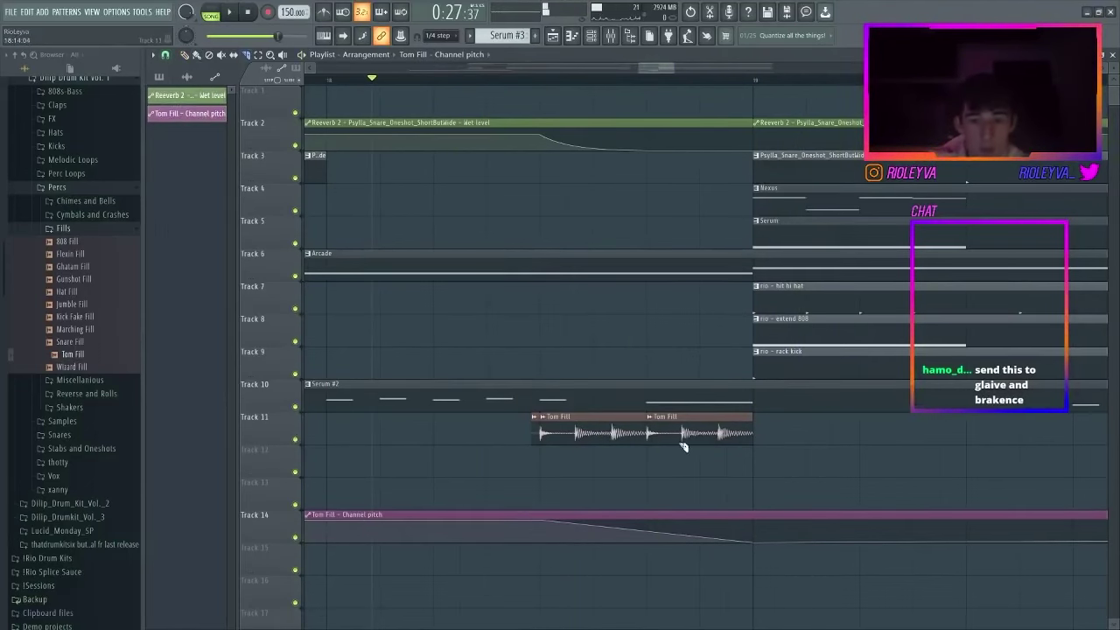
# - Remove the short Tom Fill slice after 18:13 on track 11, fill the gap from the preceding slice, and play the fill back
pyautogui.rightClick(662, 434)
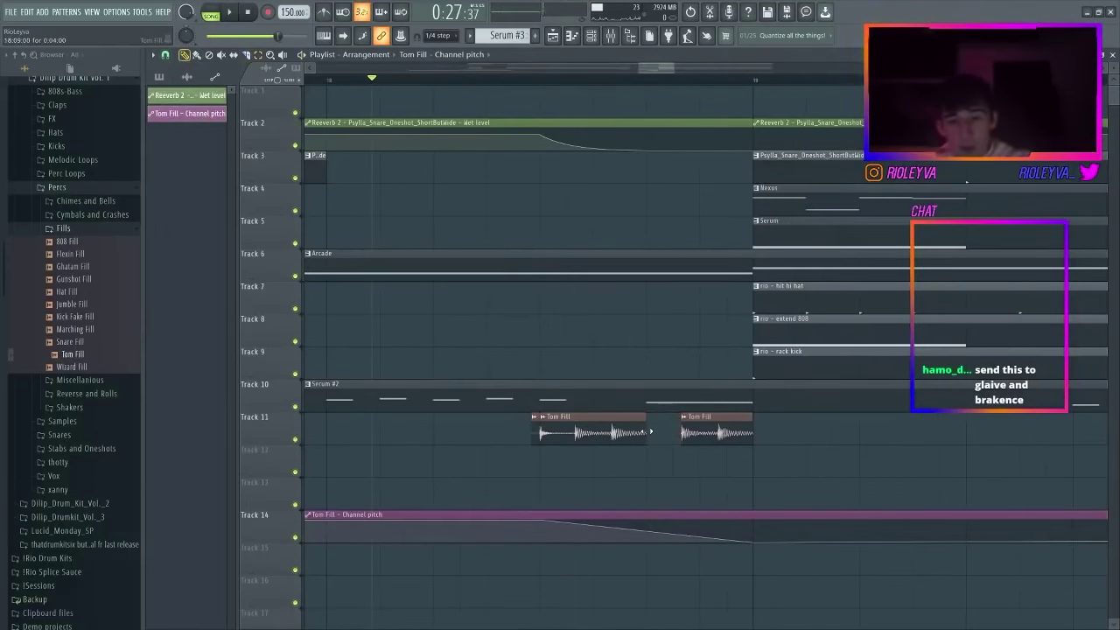
pyautogui.moveTo(650, 432)
pyautogui.mouseDown()
pyautogui.moveTo(668, 422)
pyautogui.moveTo(672, 433)
pyautogui.mouseUp()
pyautogui.hotkey('ctrl', 'z')
pyautogui.press('space')
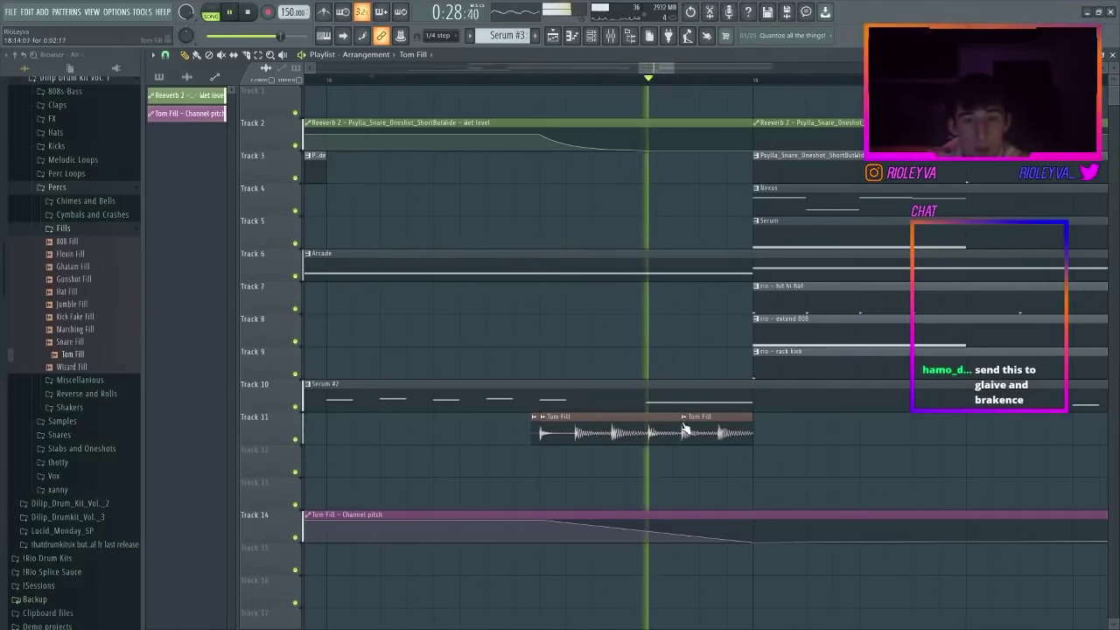
pyautogui.press('space')
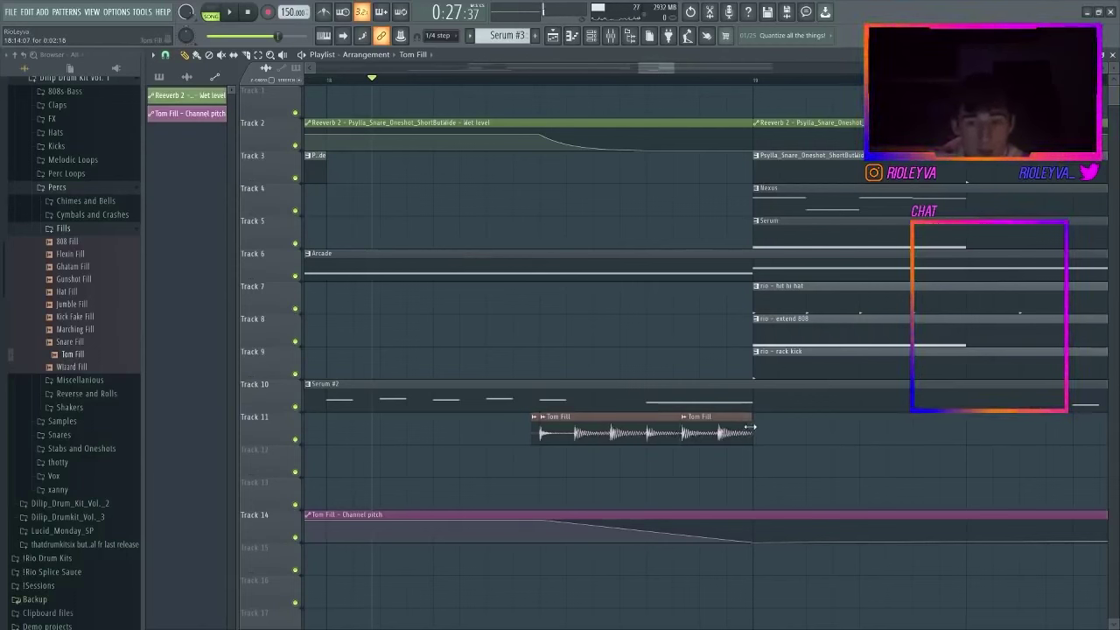
pyautogui.press('space')
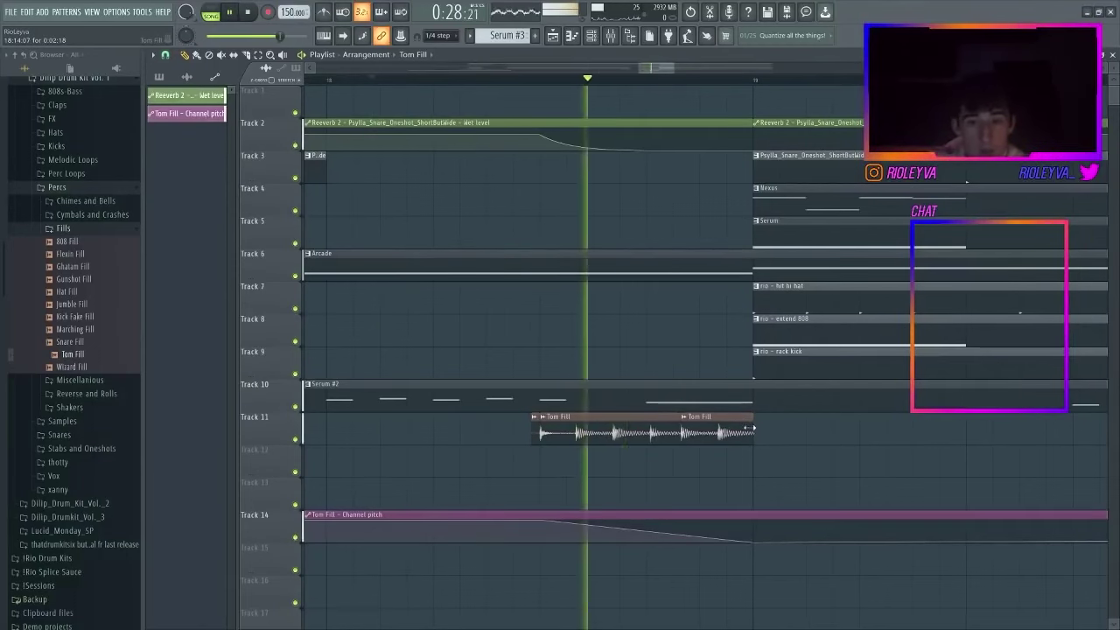
pyautogui.press('space')
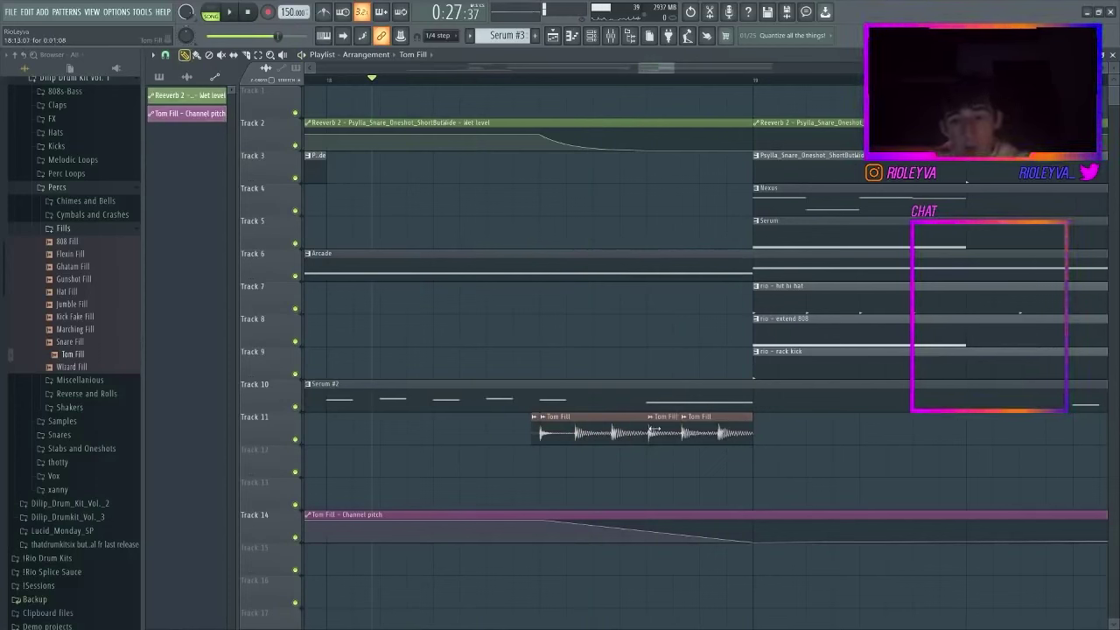
pyautogui.press('space')
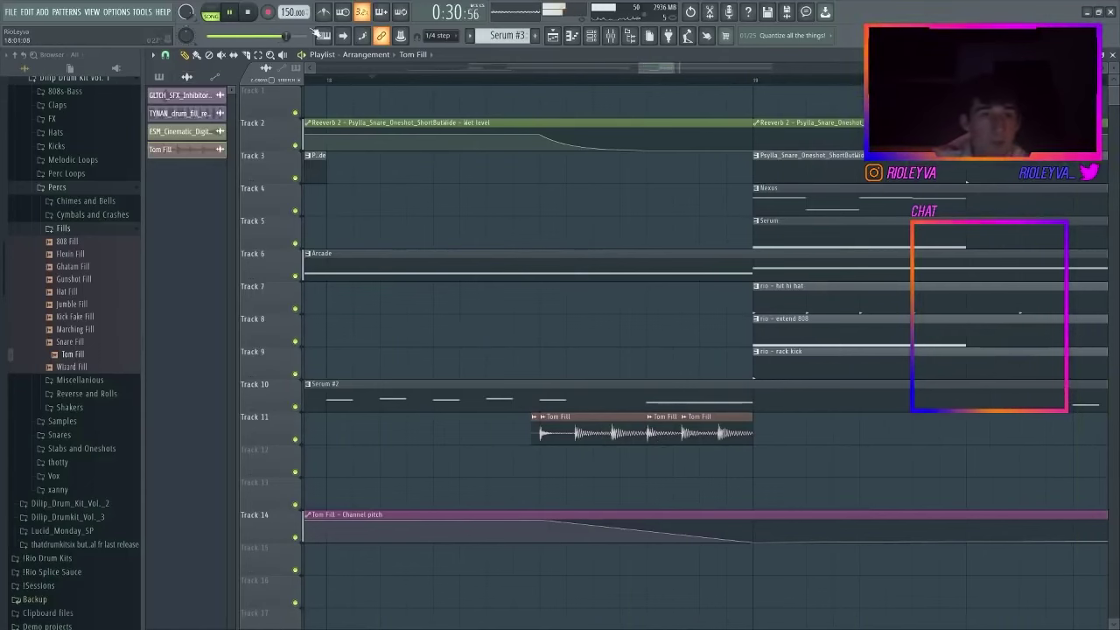
# - Change the playlist's snap setting and play the whole arrangement from the start
pyautogui.moveTo(640, 66); pyautogui.dragTo(315, 65)
pyautogui.moveTo(674, 66); pyautogui.dragTo(1076, 66)
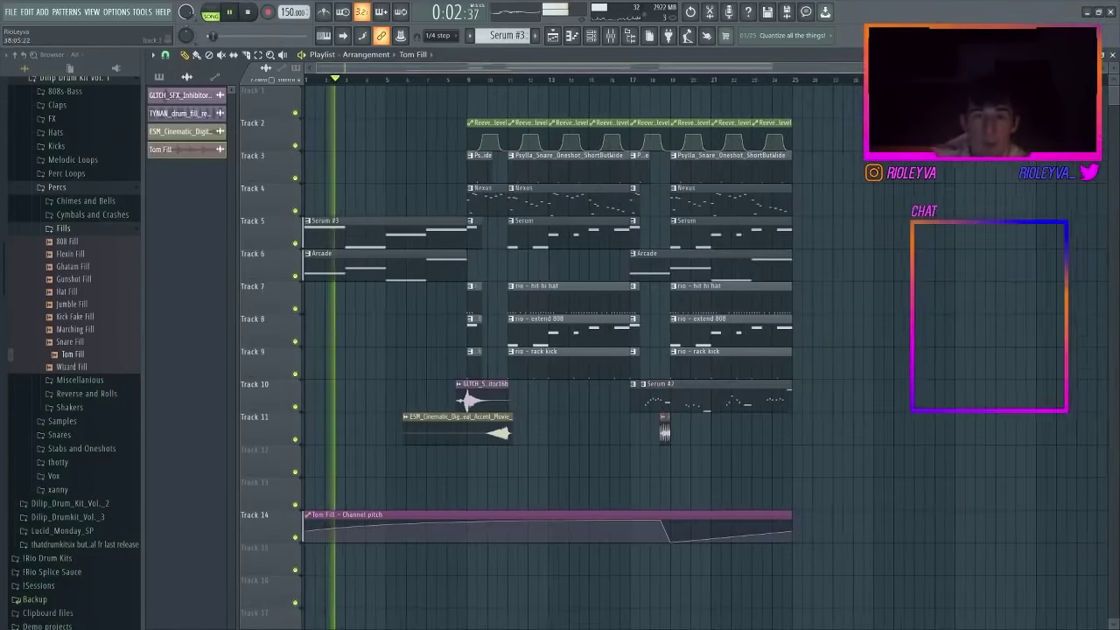
pyautogui.click(165, 55)
pyautogui.click(182, 215)
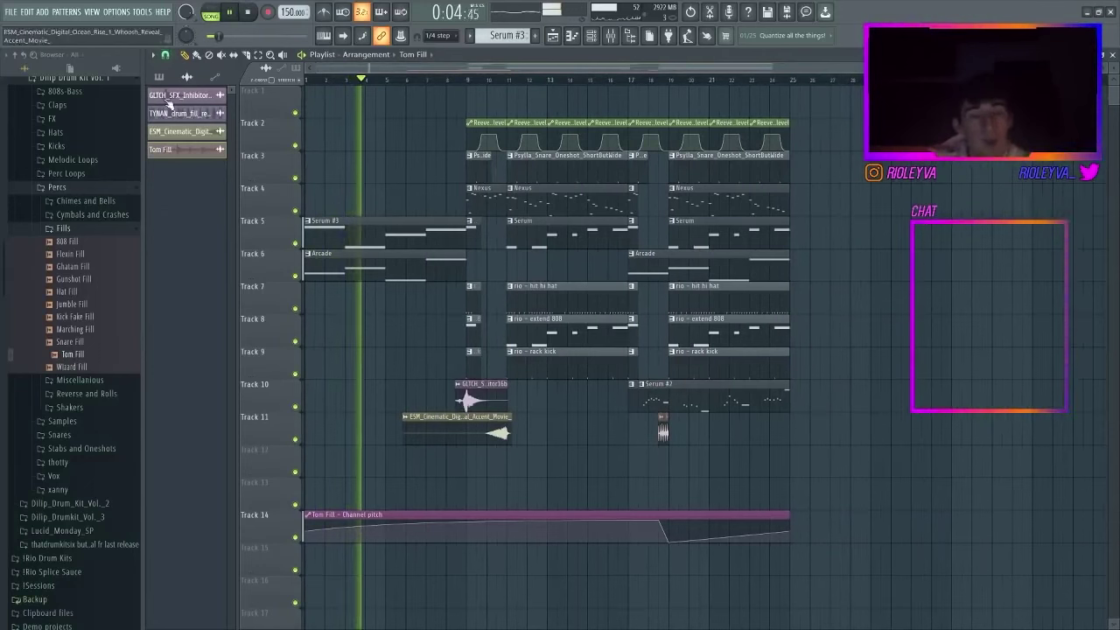
pyautogui.click(166, 55)
pyautogui.click(174, 215)
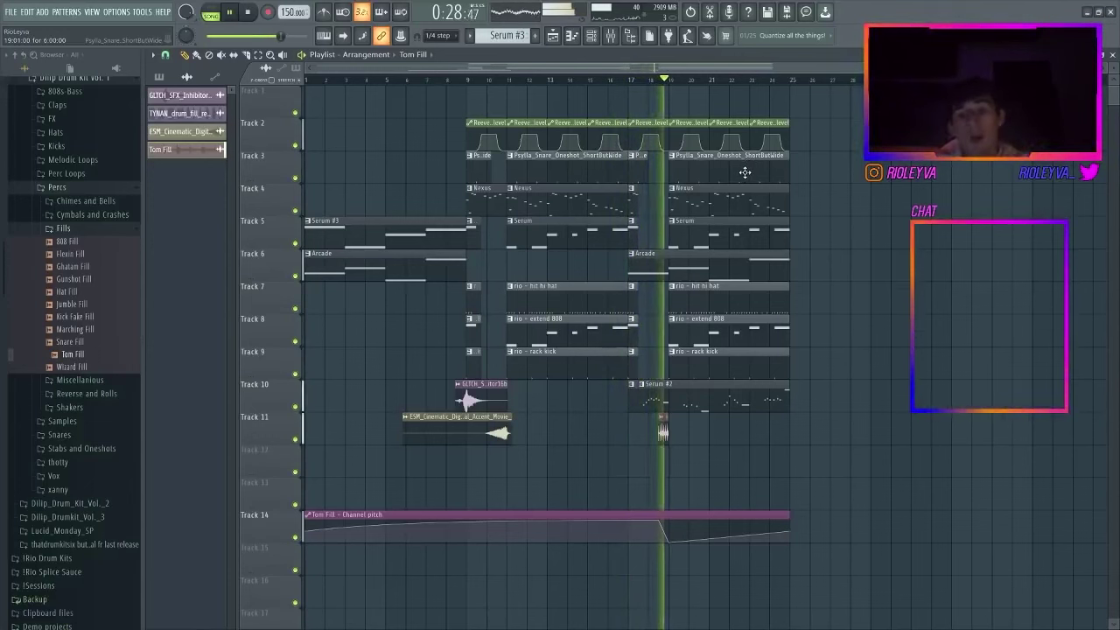
# - Move the Tom Fill slices to track 12 so they end at bar 11, delete the ESM_Cinematic riser on track 11, and play from bar 10
pyautogui.moveTo(684, 507); pyautogui.dragTo(636, 392)
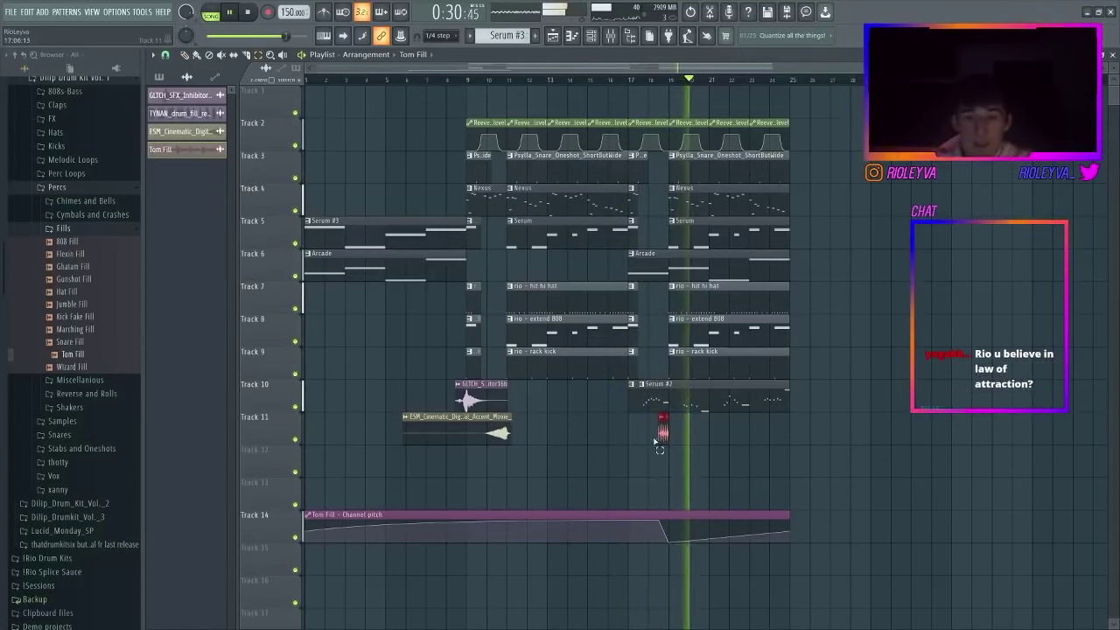
pyautogui.moveTo(667, 448); pyautogui.dragTo(523, 448)
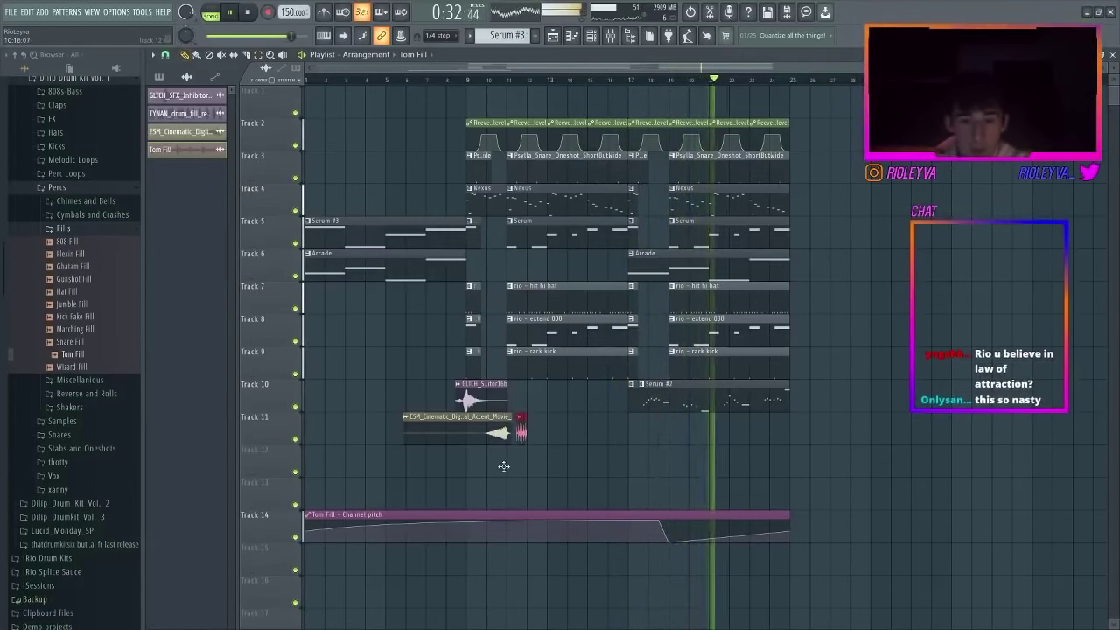
pyautogui.rightClick(496, 431)
pyautogui.click(492, 81)
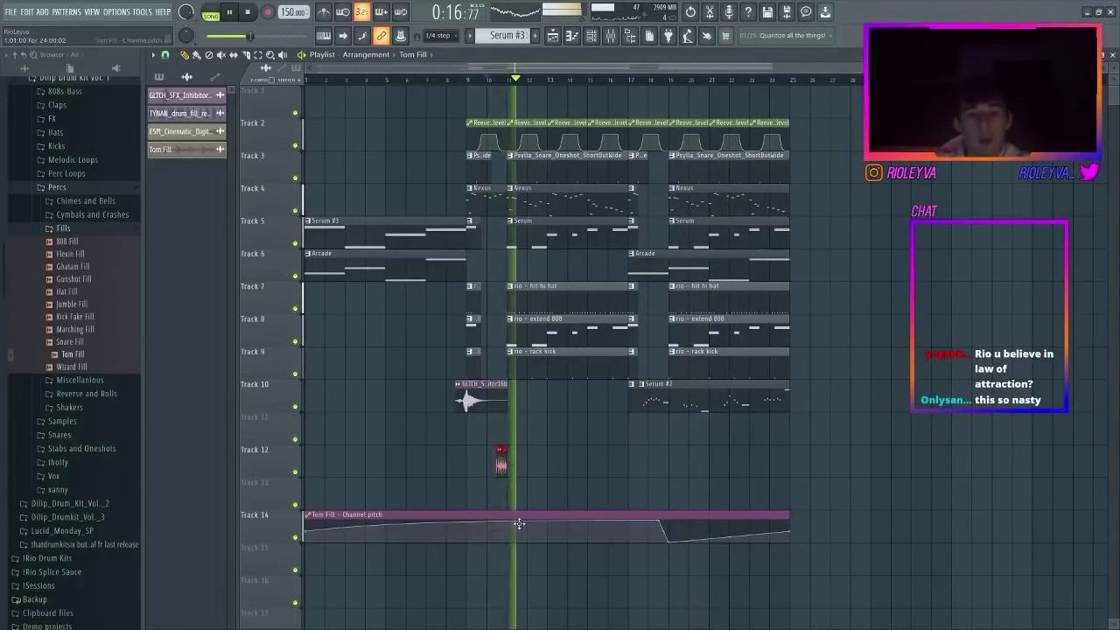
pyautogui.press('space')
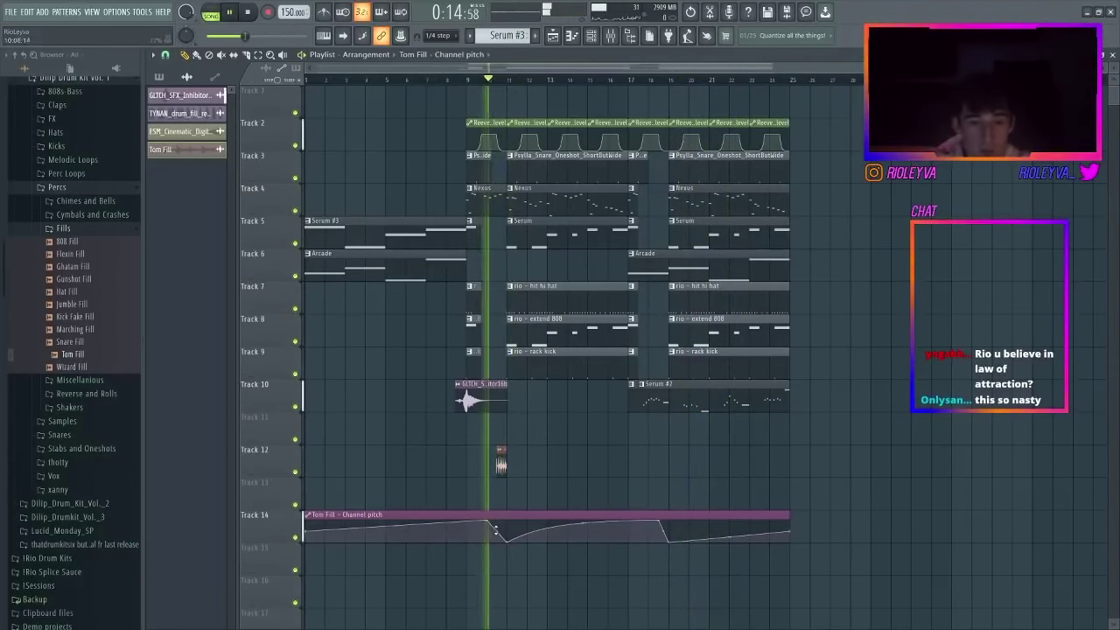
# - Shape the Tom Fill pitch automation to fall in a curve from bar 10 to bar 11 and move the clip to track 15
pyautogui.click(498, 499)
pyautogui.moveTo(497, 531)
pyautogui.mouseDown()
pyautogui.moveTo(497, 519)
pyautogui.moveTo(490, 548)
pyautogui.mouseUp()
pyautogui.rightClick(537, 481)
pyautogui.press('space')
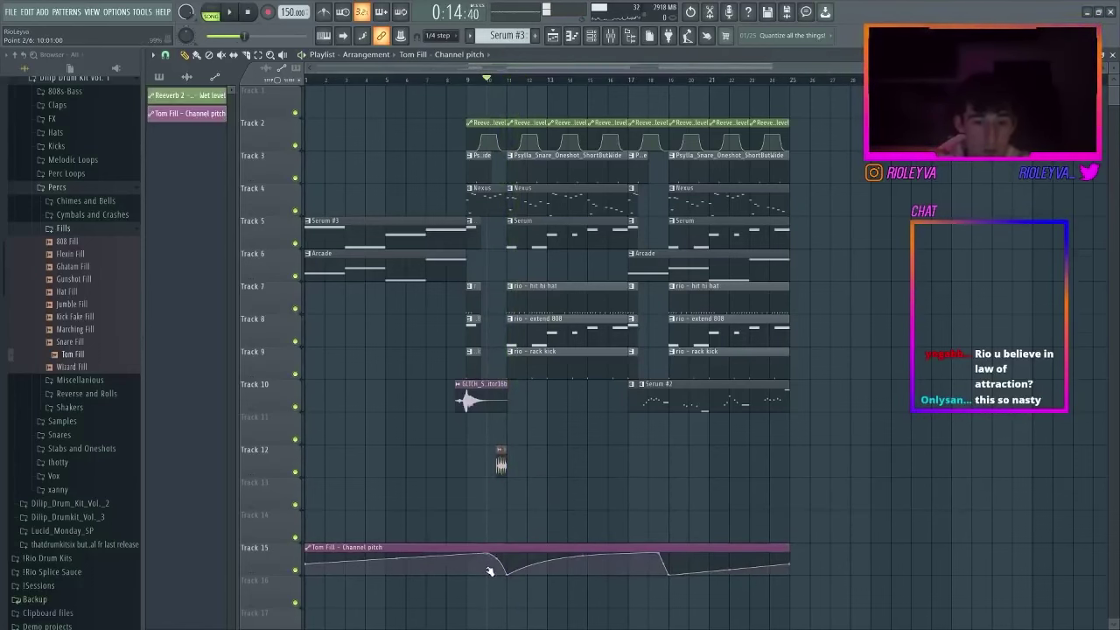
# - Try the Tom Fill pitch automation rising into bar 11 instead of falling, and play it back
pyautogui.press('space')
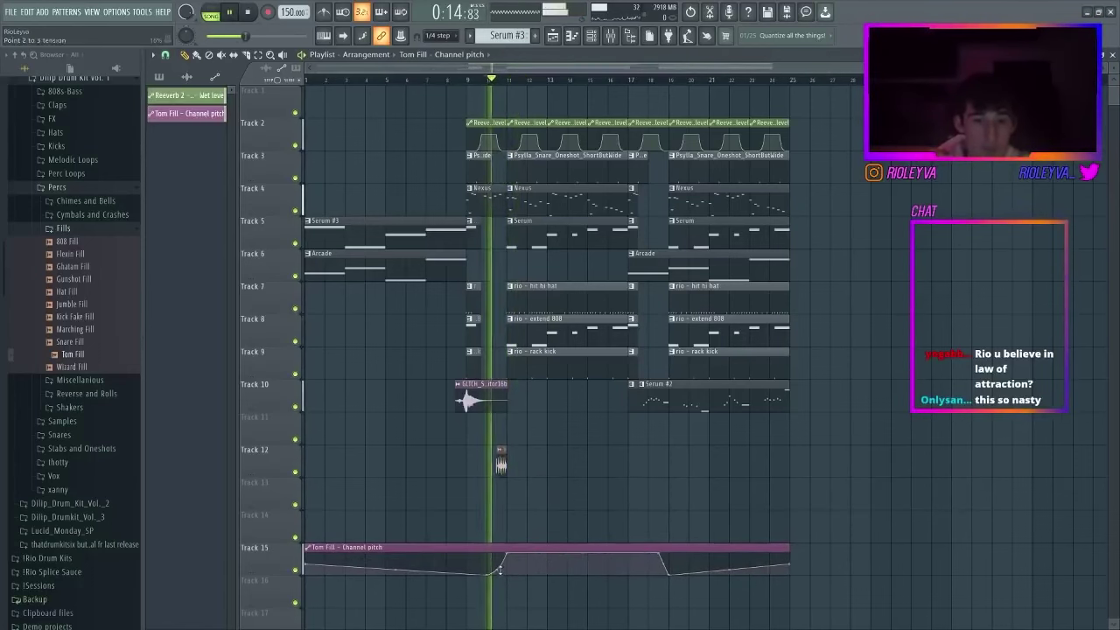
pyautogui.press('space')
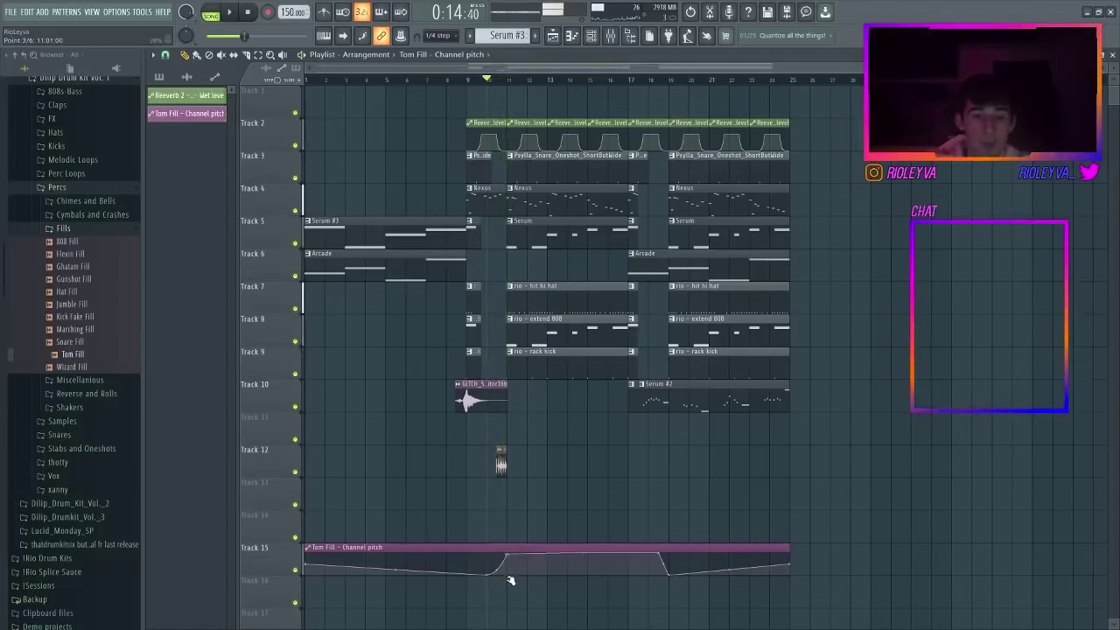
pyautogui.press('space')
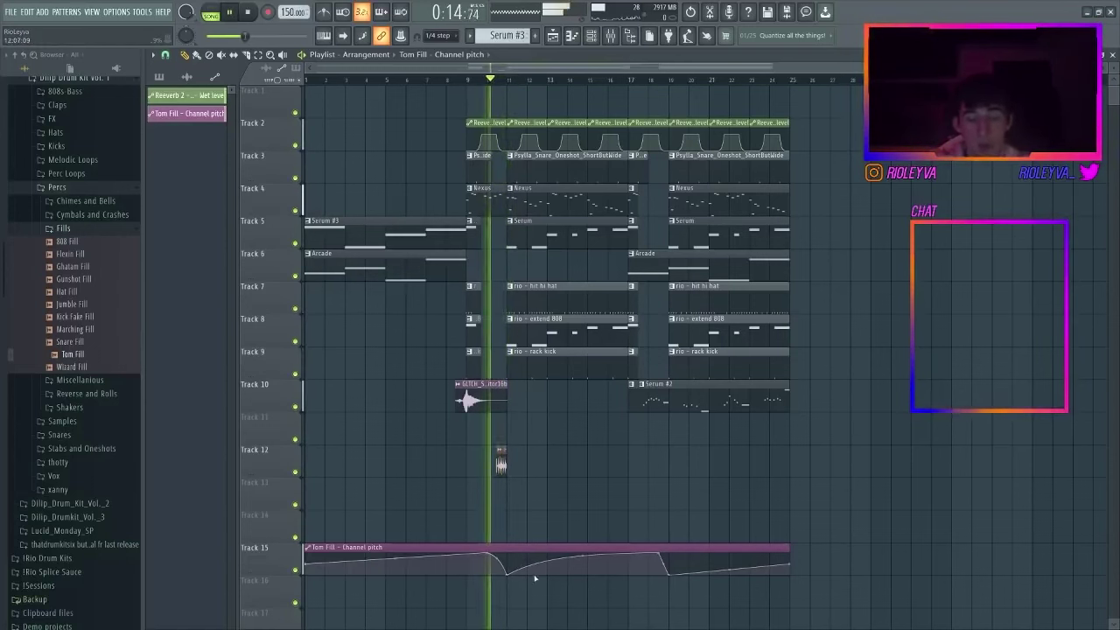
# - Cut the pitch automation clip on track 15 down to the falling section between bars 10 and 11, and delete the rest
pyautogui.moveTo(512, 570); pyautogui.dragTo(481, 559)
pyautogui.press('Delete')
pyautogui.press('Delete')
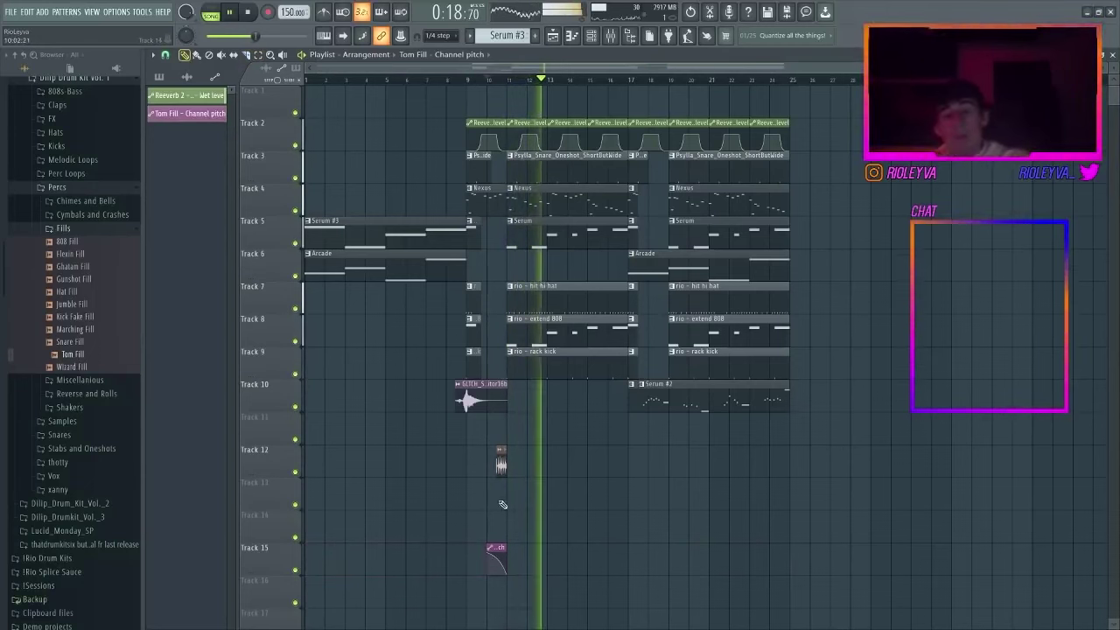
pyautogui.press('space')
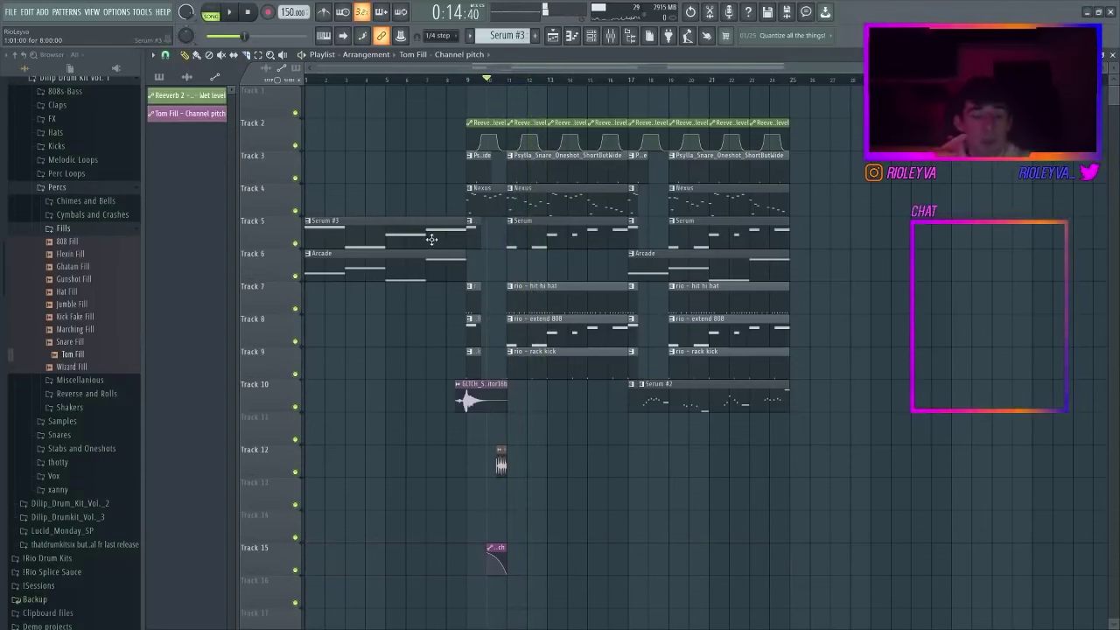
# - Save the project as an FL Studio song file
pyautogui.hotkey('ctrl', 's')
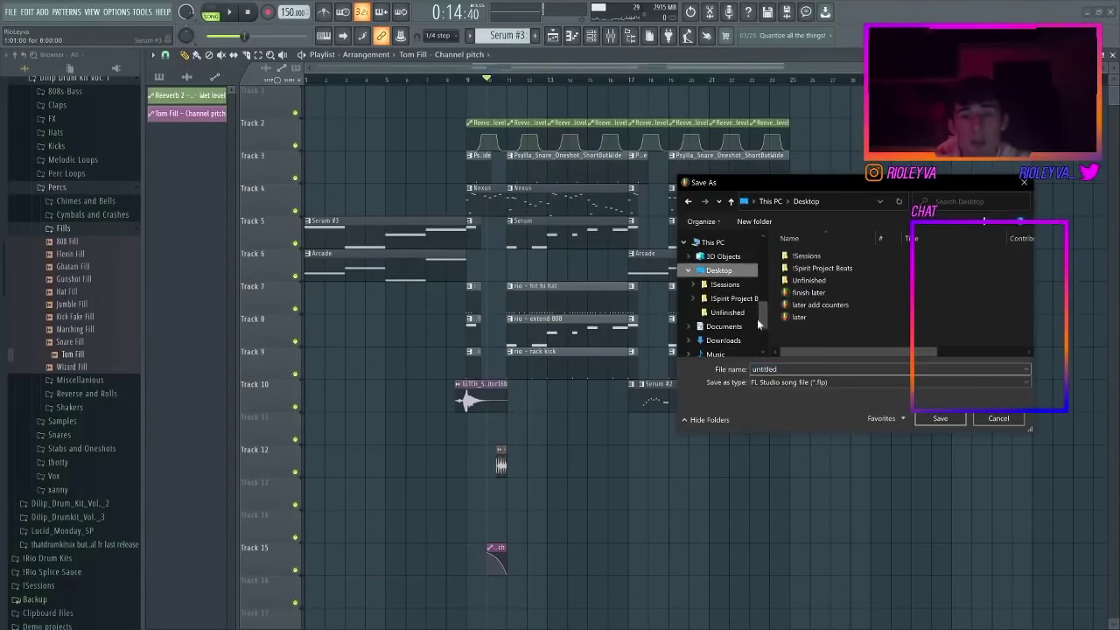